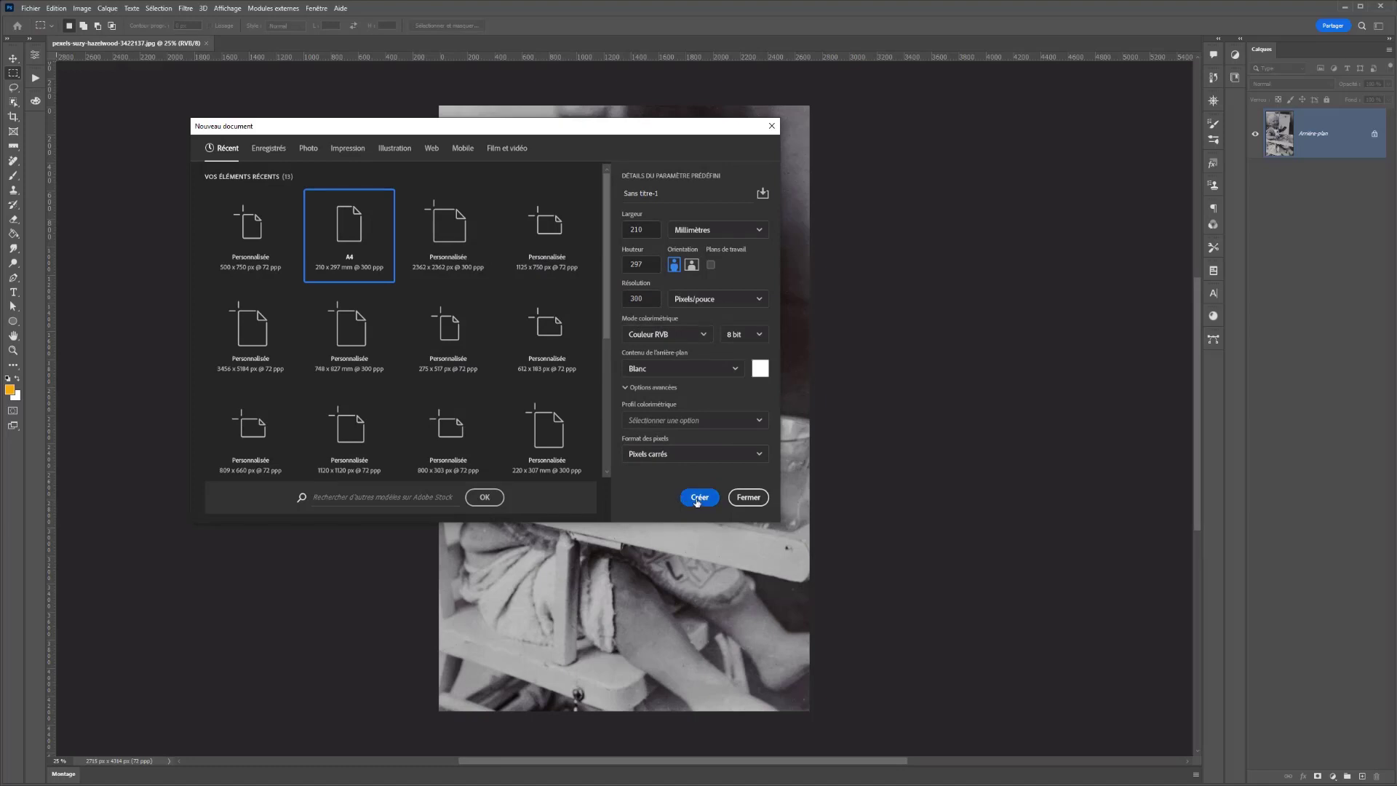
Create an A4 document of 210 × 297 mm at 300 ppi and paste the entire high-chair photo into it.
{"action": "left_click", "coordinate": [698, 500]}
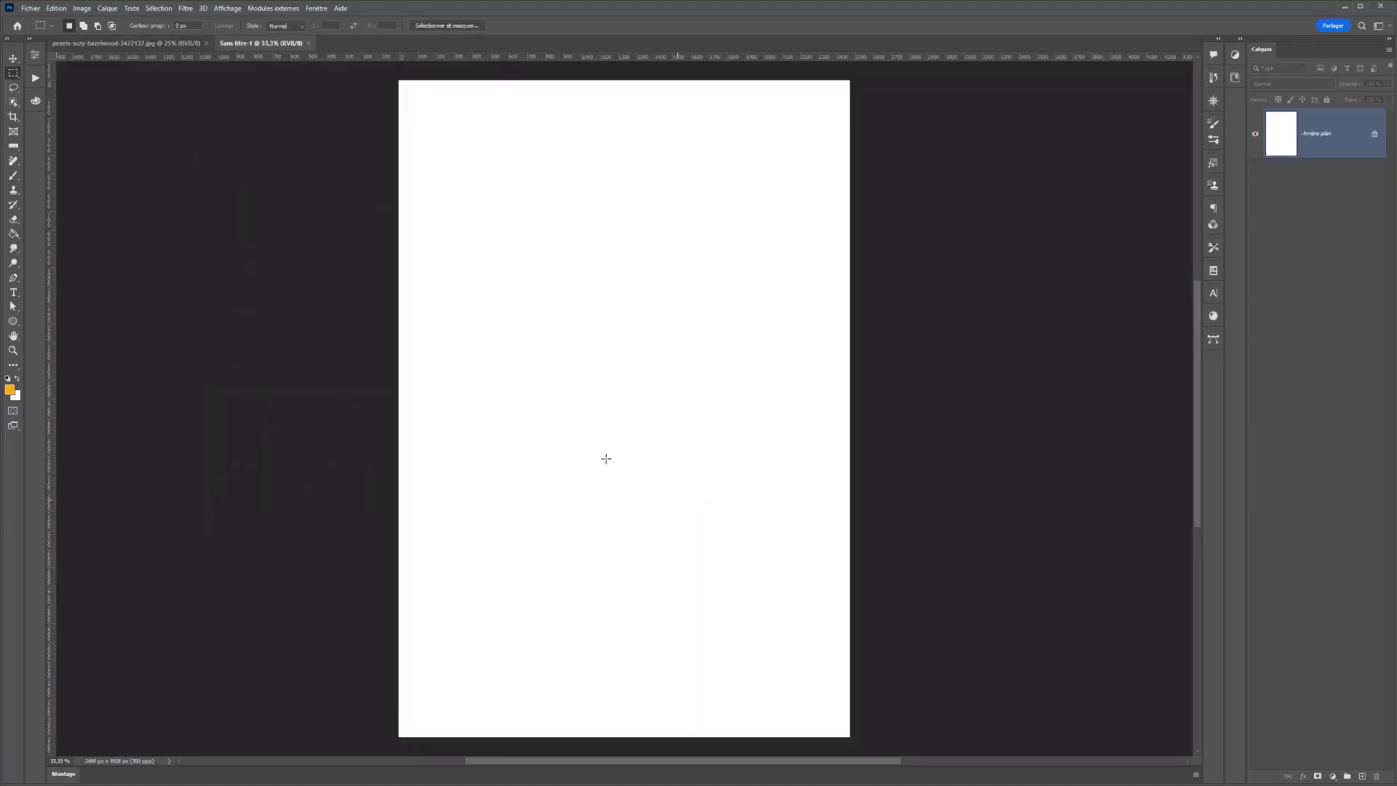
{"action": "left_click", "coordinate": [171, 43]}
{"action": "key", "text": "ctrl+a"}
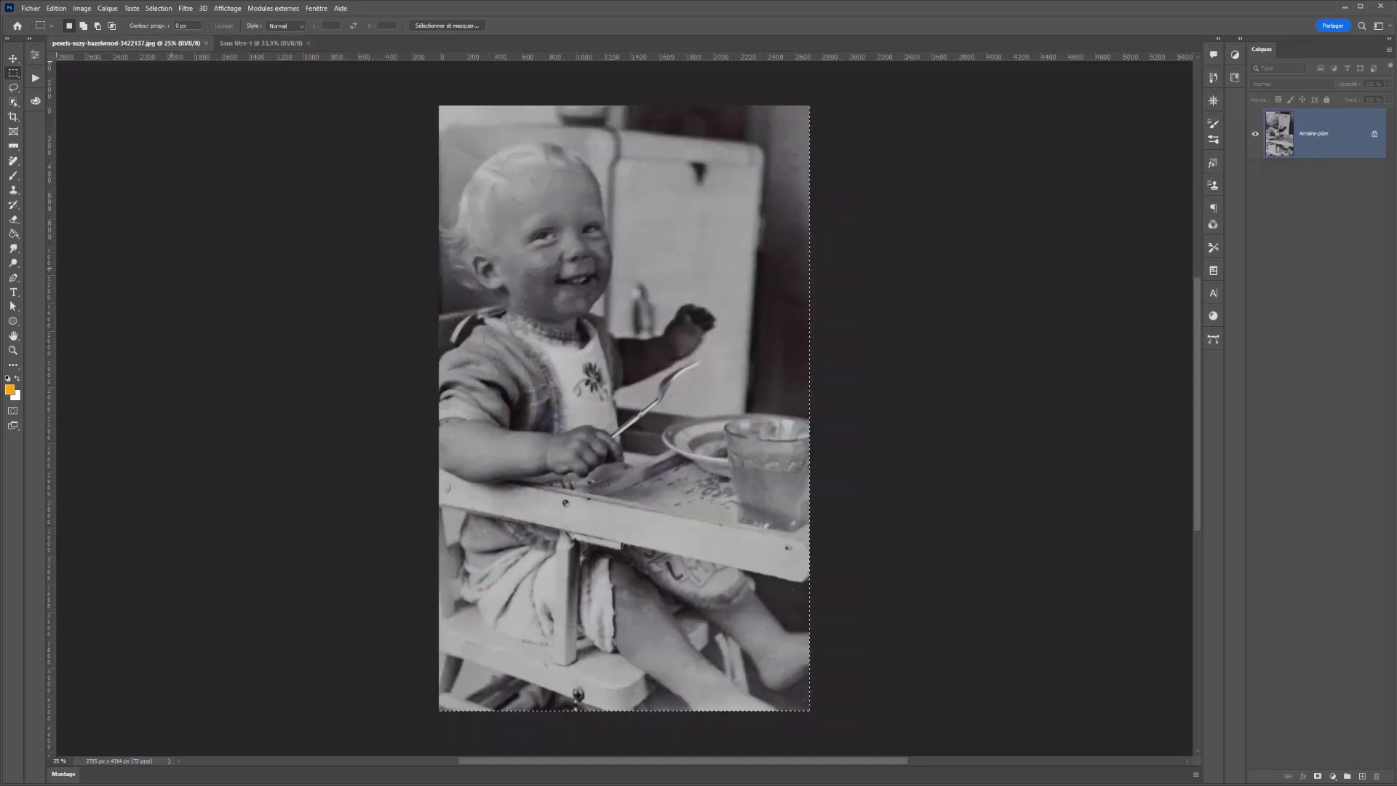
{"action": "key", "text": "ctrl+d"}
{"action": "key", "text": "ctrl+a"}
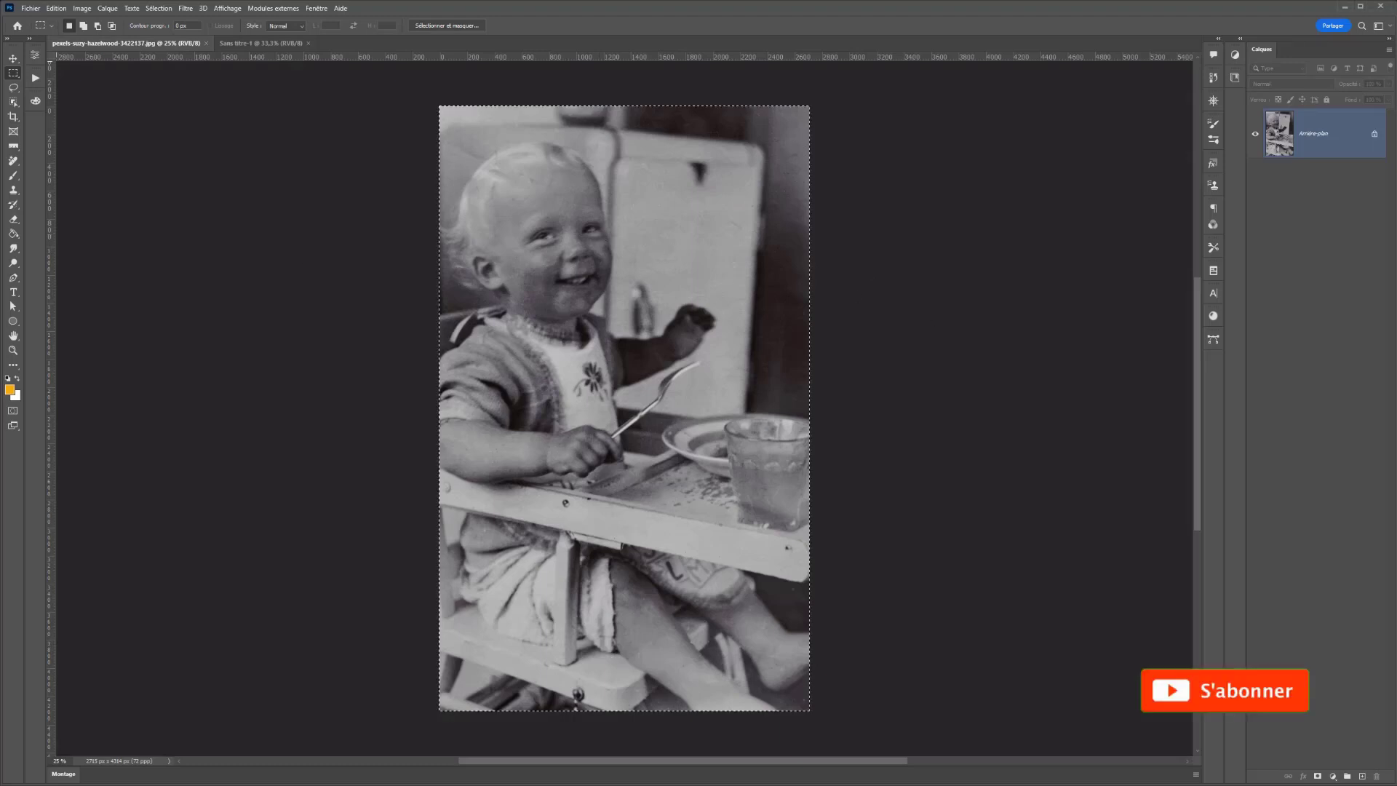
{"action": "key", "text": "ctrl+d"}
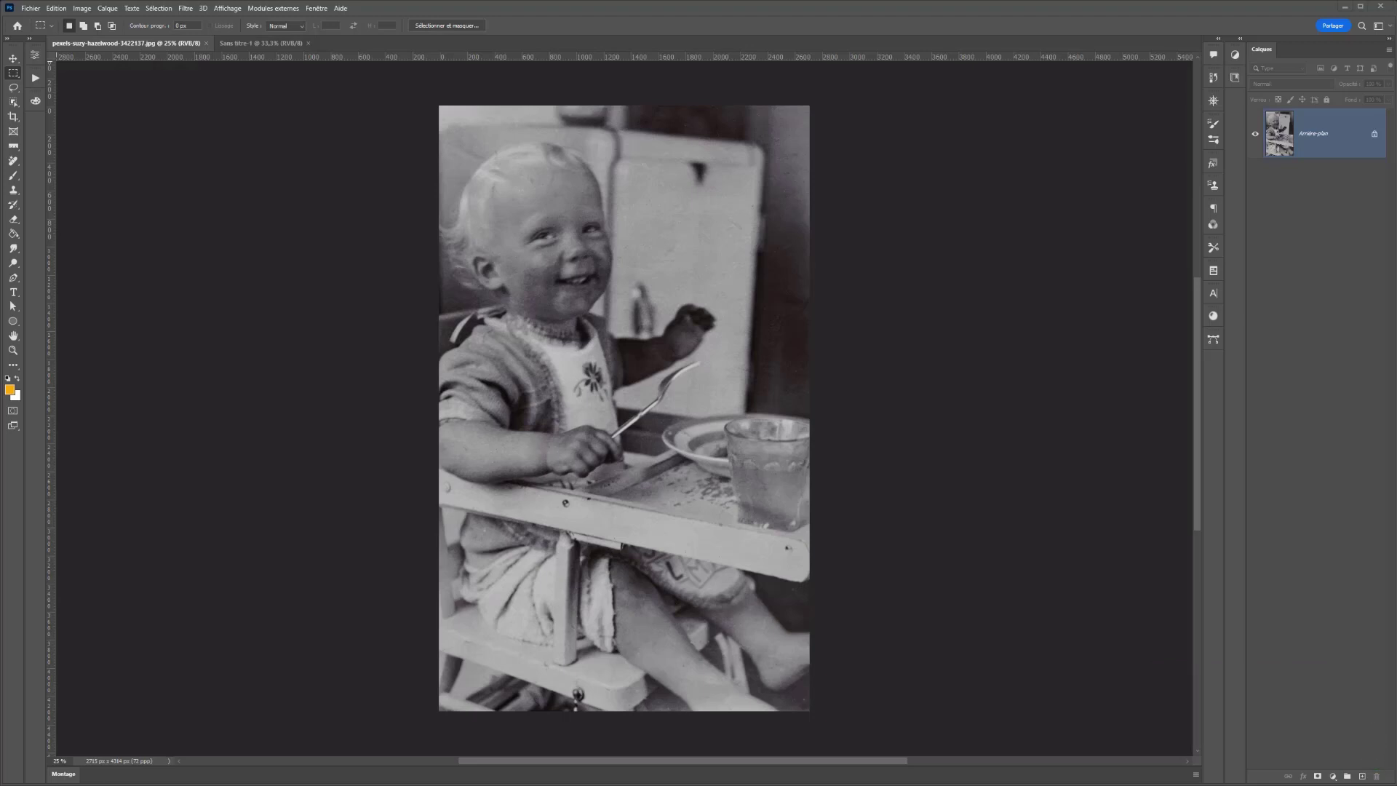
{"action": "key", "text": "ctrl+a"}
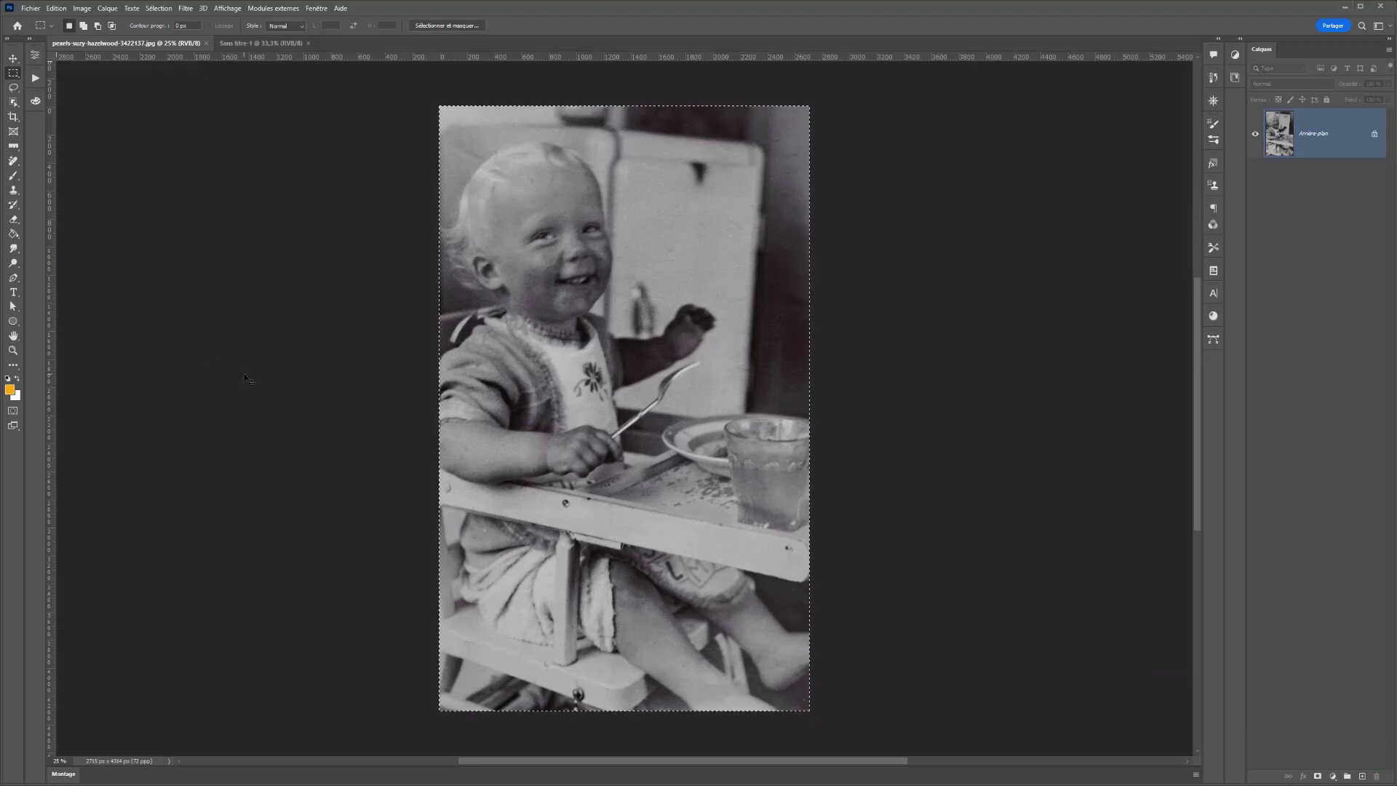
{"action": "key", "text": "ctrl+c"}
{"action": "left_click", "coordinate": [260, 43]}
{"action": "key", "text": "ctrl+v"}
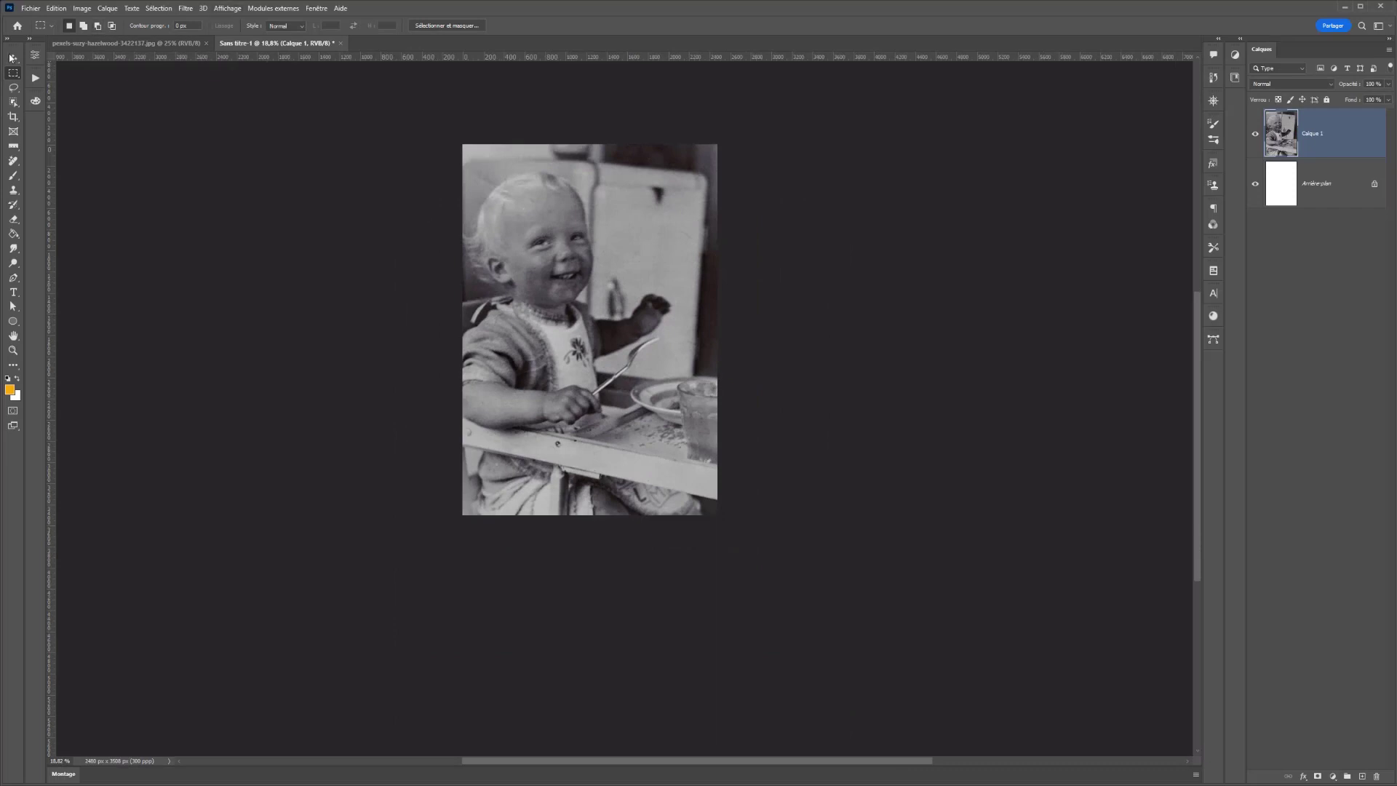
Scale the pasted photo layer proportionally to about 93.8% so it fits the page width more closely.
{"action": "key", "text": "v"}
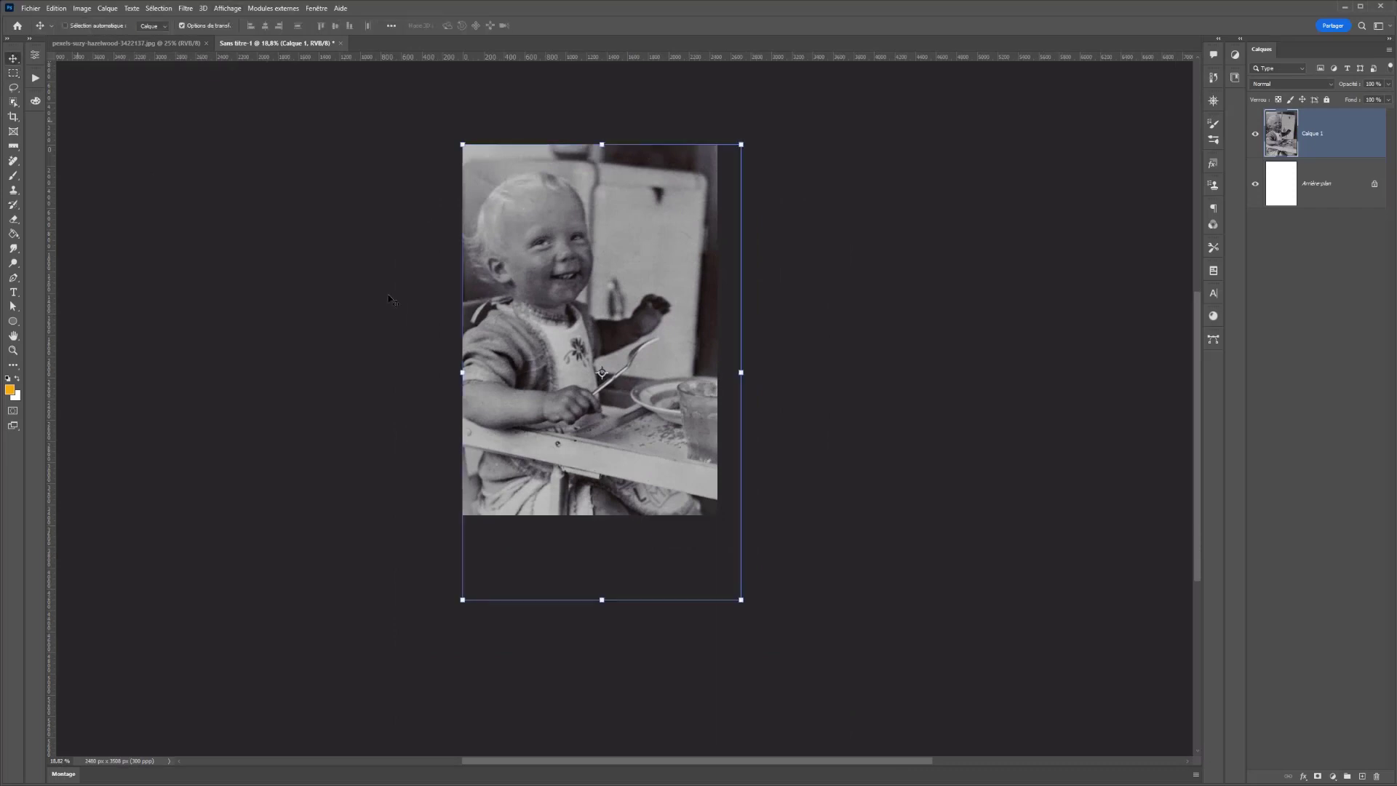
{"action": "left_click_drag", "start_coordinate": [749, 407], "coordinate": [671, 380]}
{"action": "left_click_drag", "start_coordinate": [740, 598], "coordinate": [723, 571]}
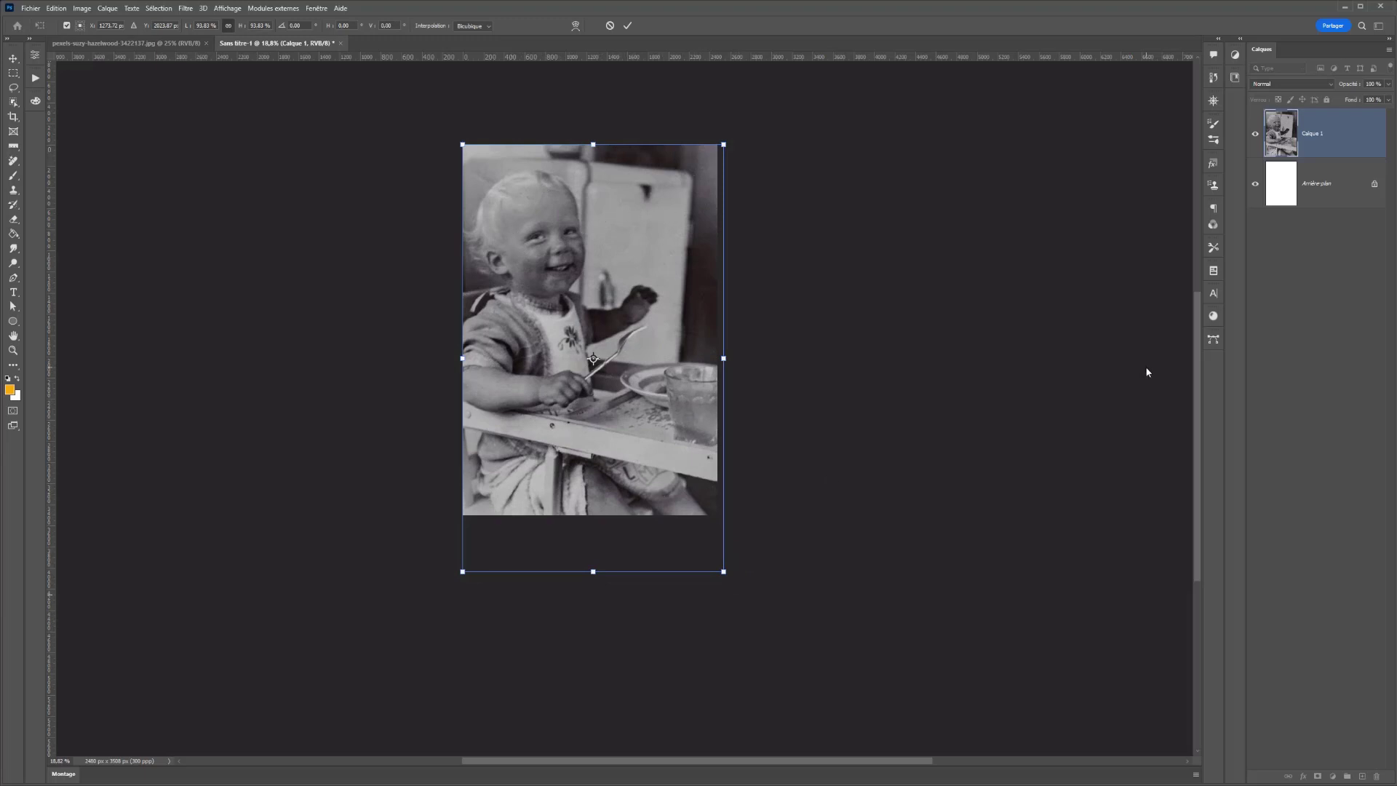
{"action": "key", "text": "Return"}
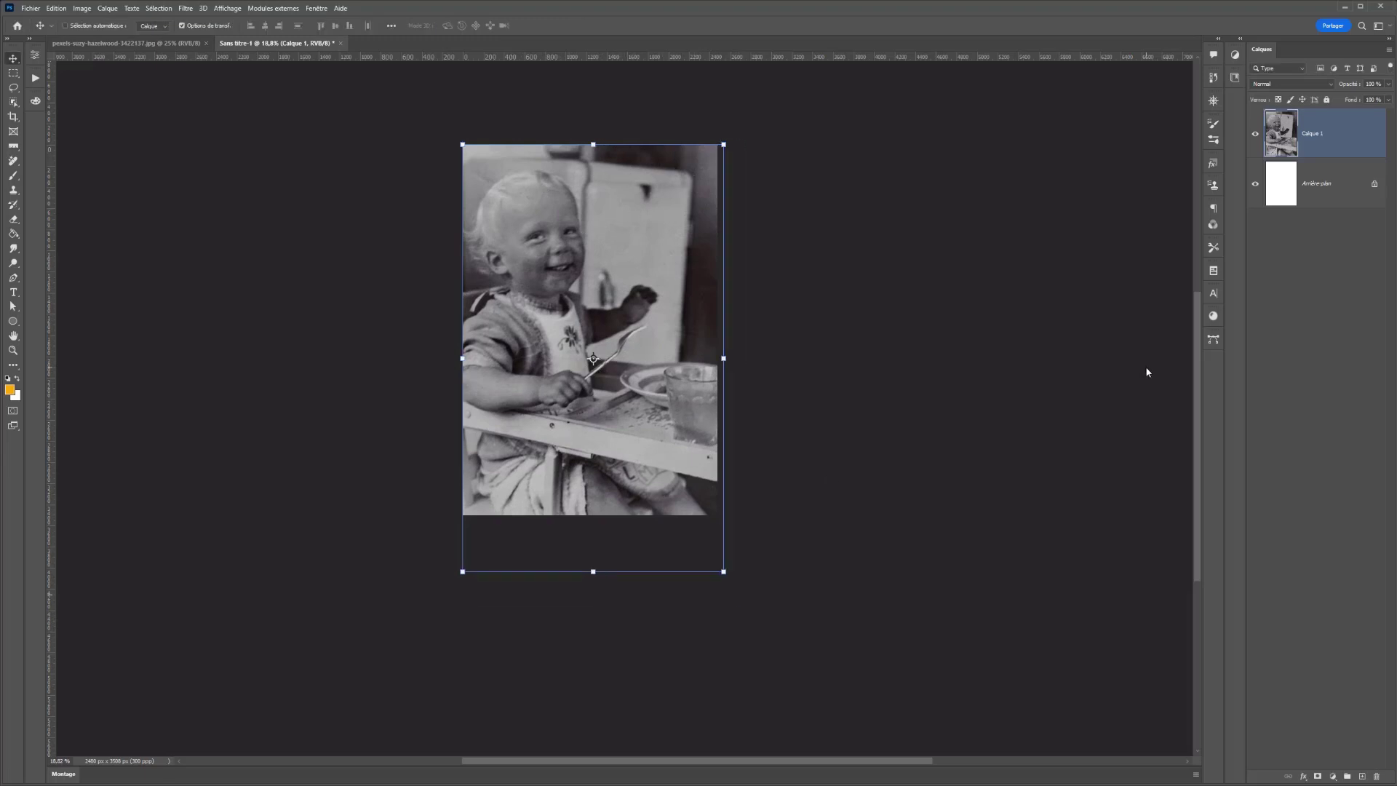
Add a Hue/Saturation adjustment layer above the photo with Colorize enabled and a blue hue.
{"action": "left_click", "coordinate": [1332, 776]}
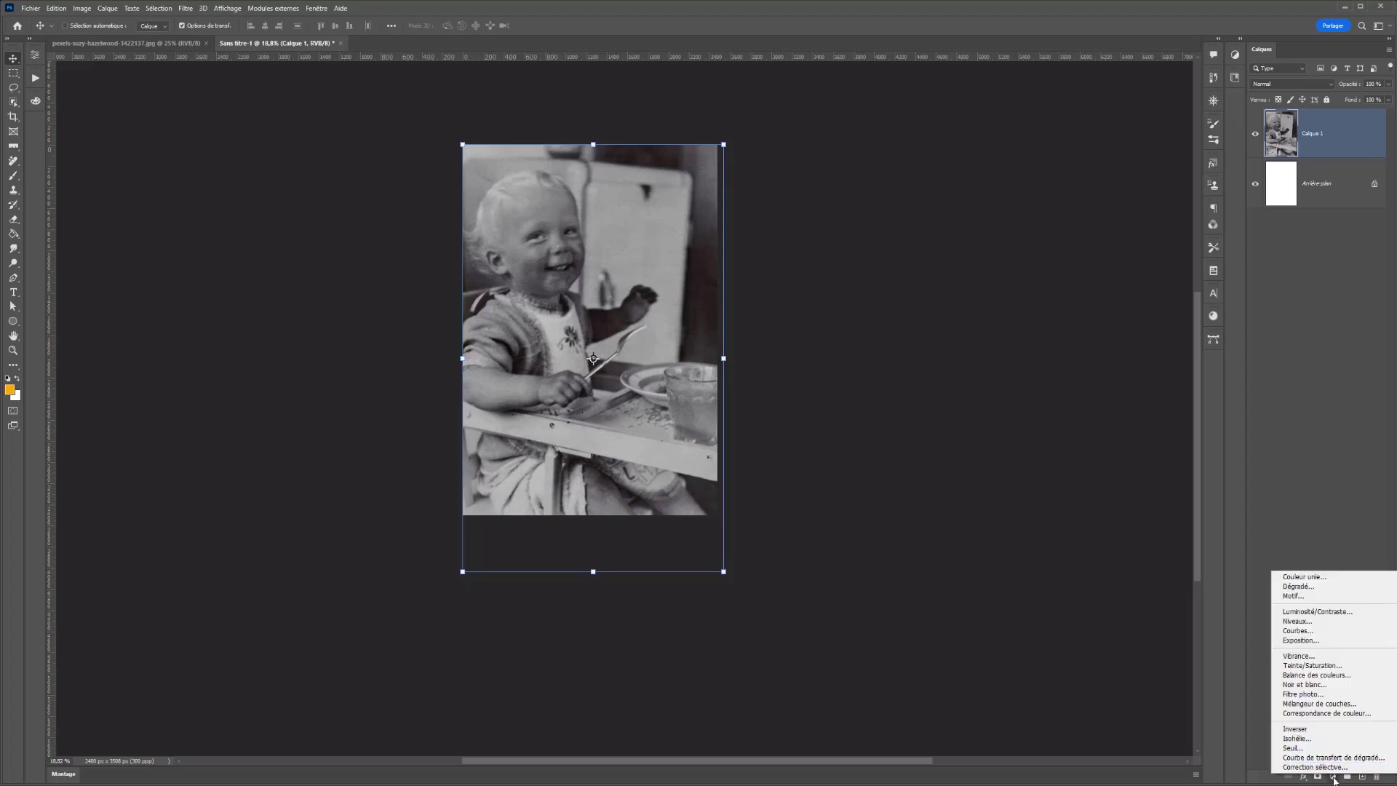
{"action": "left_click", "coordinate": [1314, 666]}
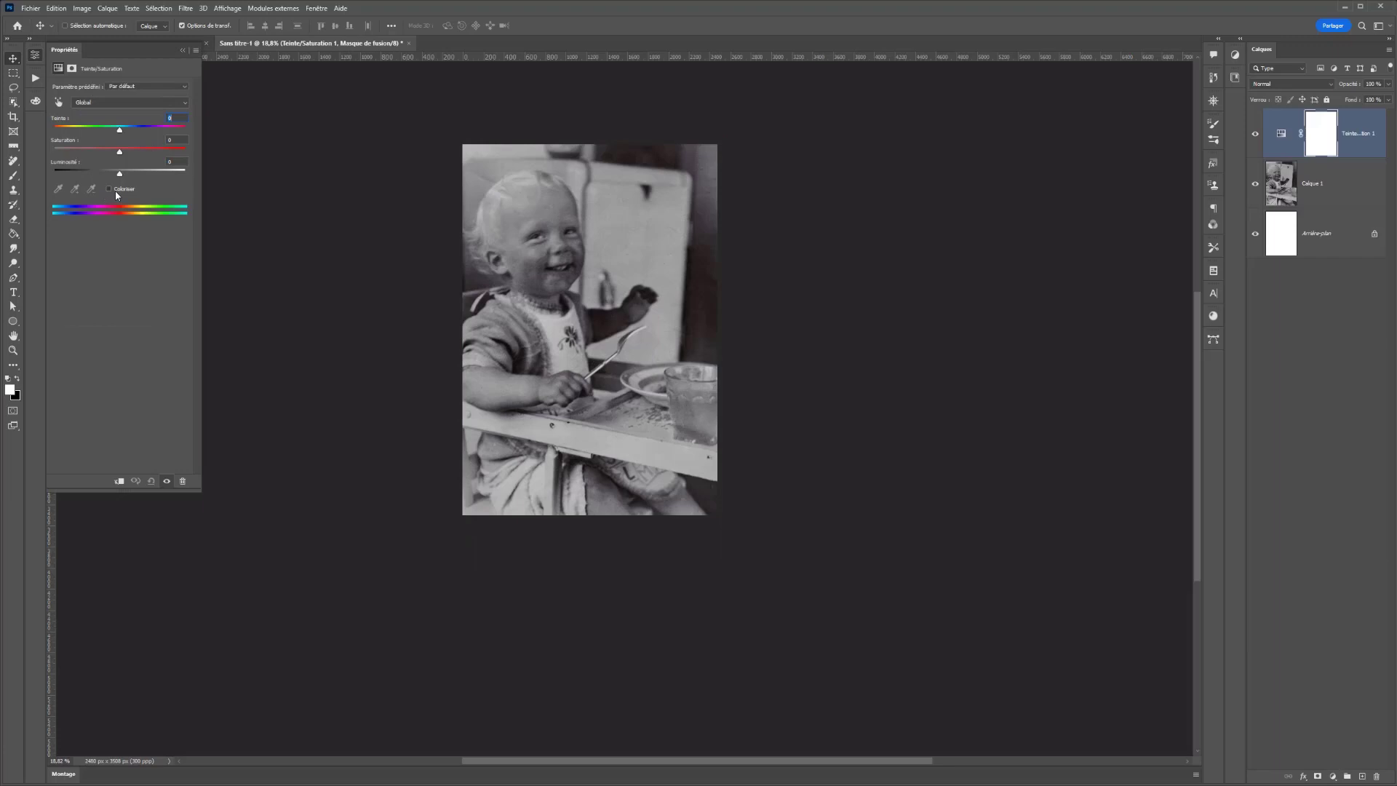
{"action": "left_click", "coordinate": [115, 190]}
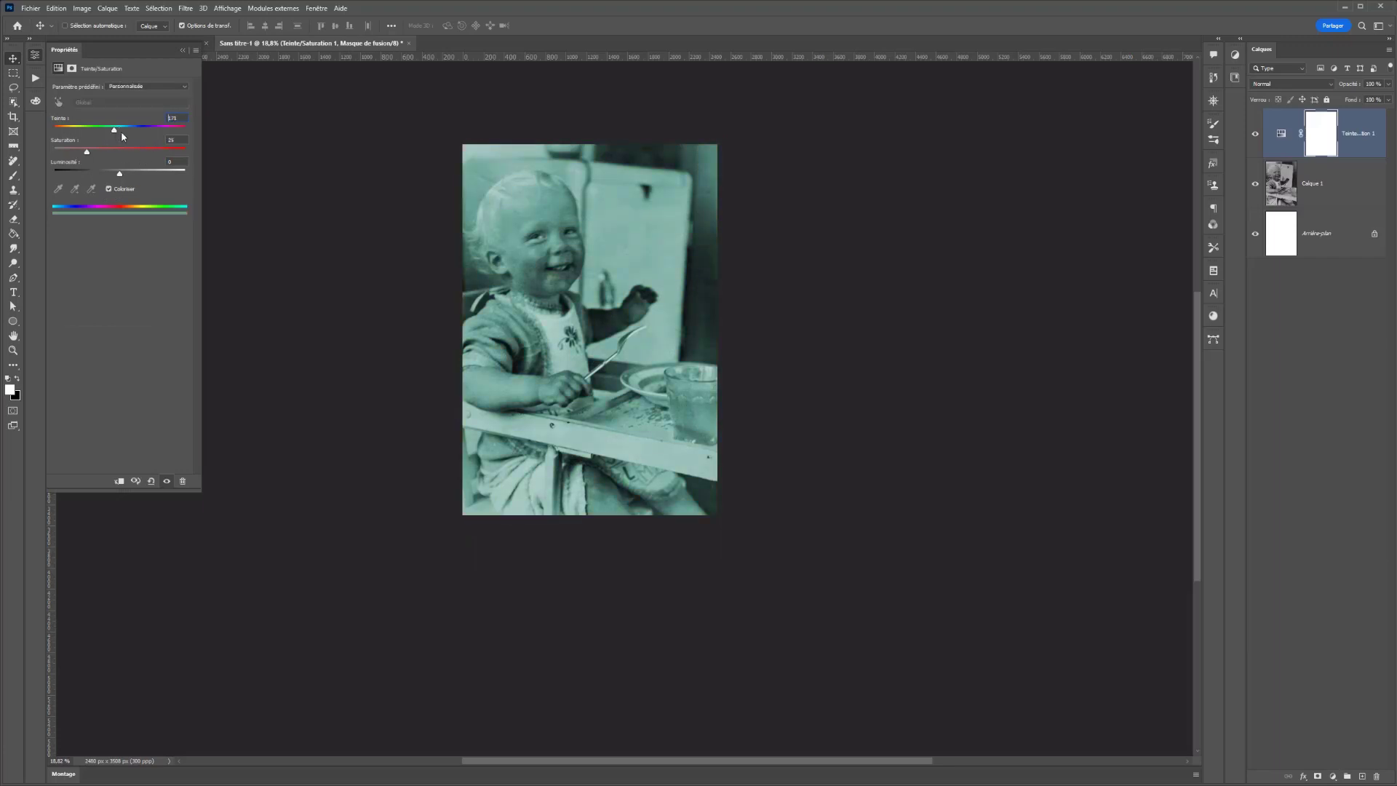
{"action": "mouse_move", "coordinate": [121, 132]}
{"action": "left_mouse_down"}
{"action": "mouse_move", "coordinate": [163, 129]}
{"action": "mouse_move", "coordinate": [136, 150]}
{"action": "mouse_move", "coordinate": [98, 148]}
{"action": "mouse_move", "coordinate": [127, 131]}
{"action": "left_mouse_up"}
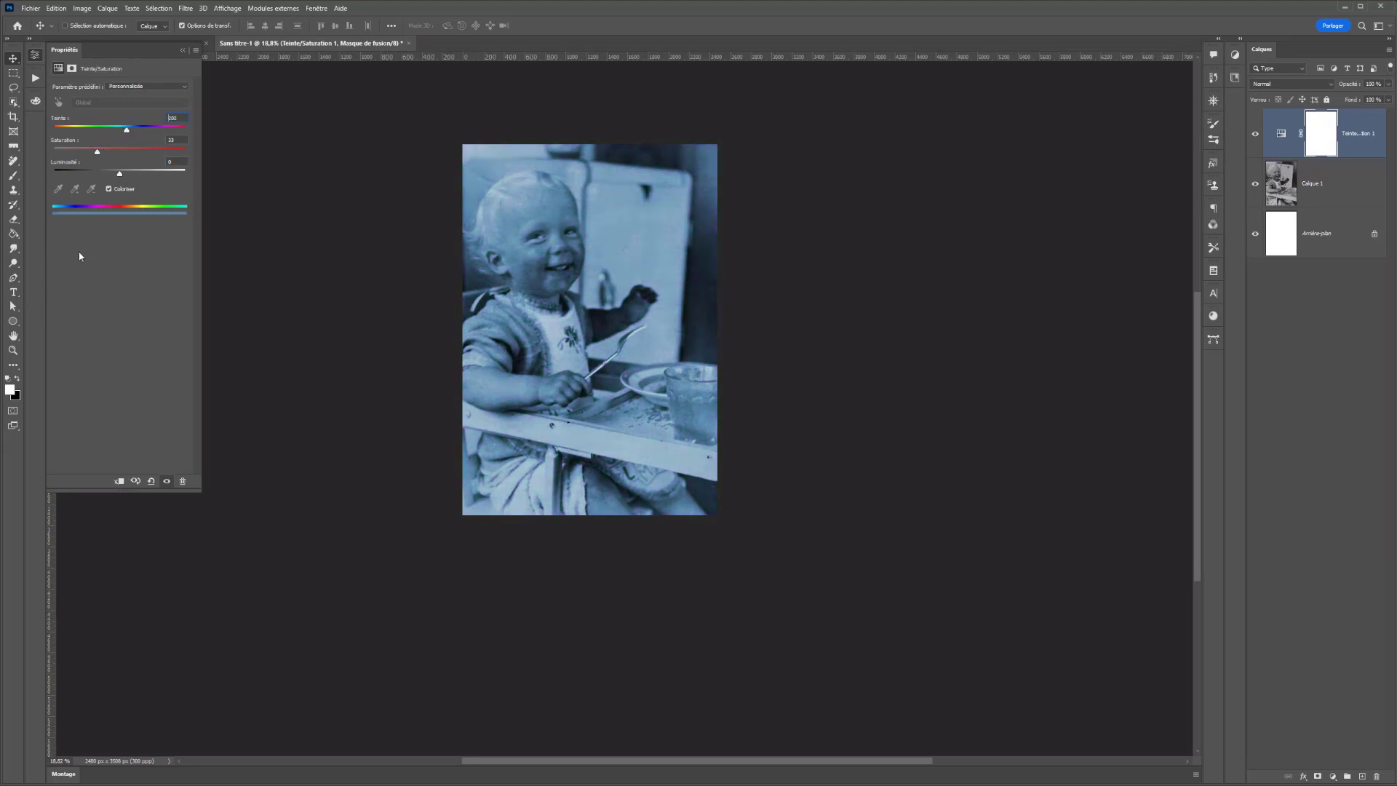
Convert the photo layer Calque 1 to a smart object.
{"action": "left_click", "coordinate": [1340, 185]}
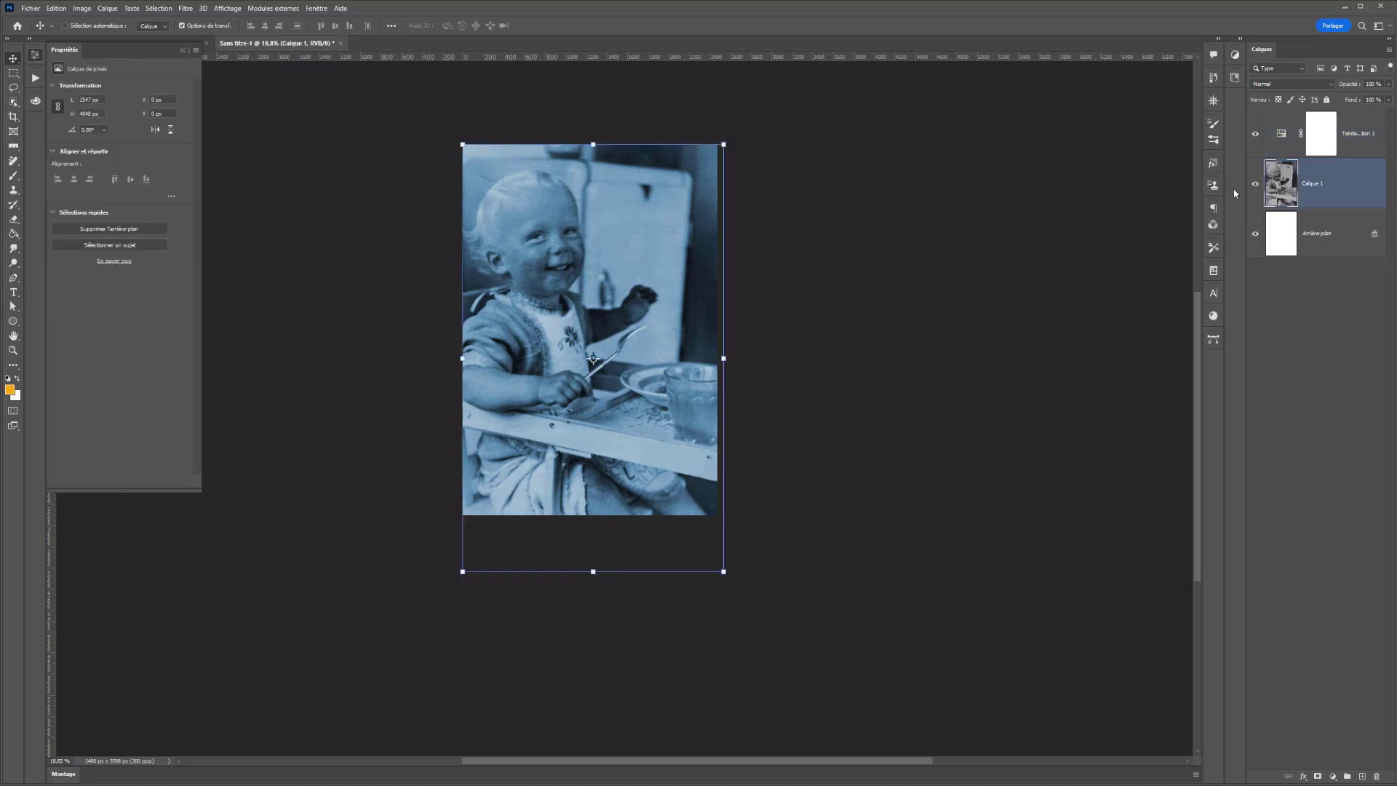
{"action": "right_click", "coordinate": [1318, 188]}
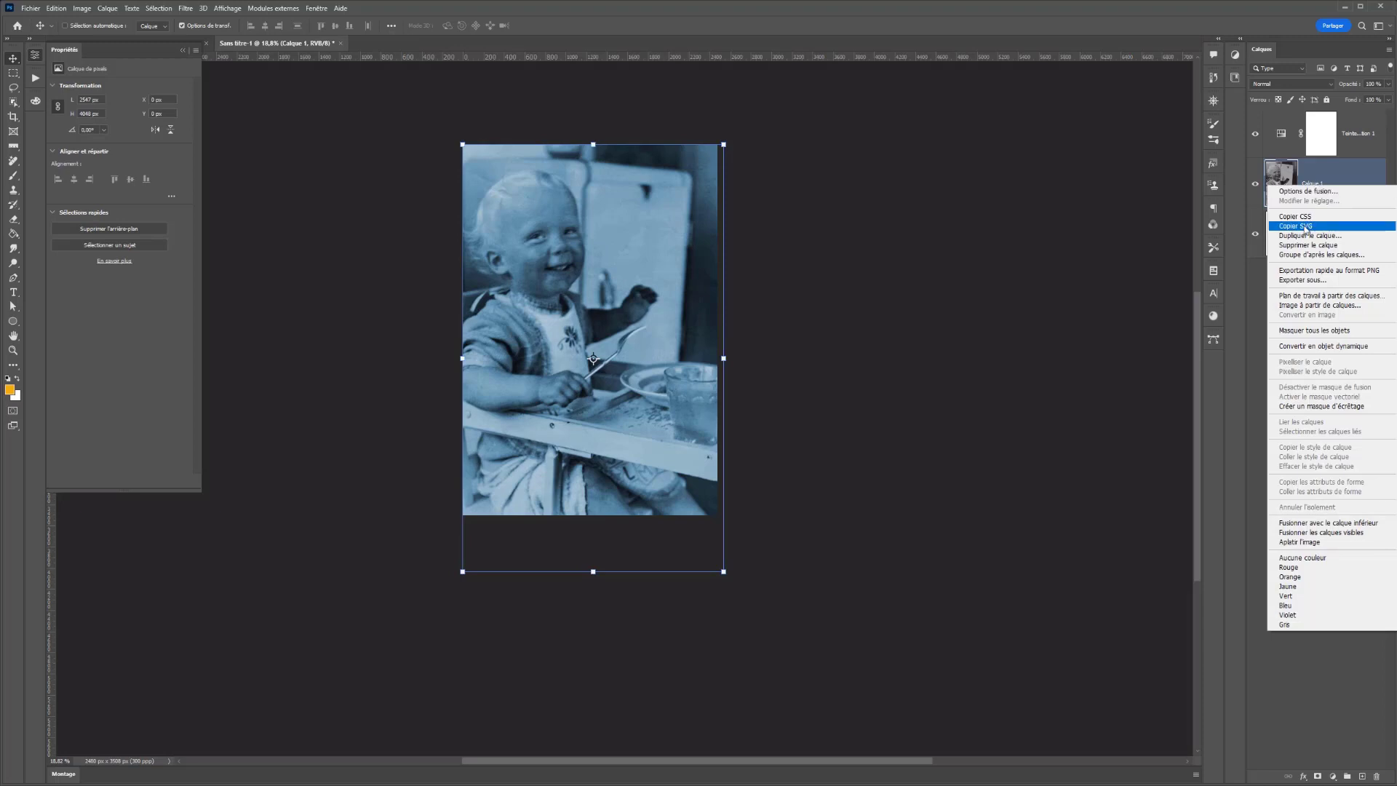
{"action": "left_click", "coordinate": [1310, 345]}
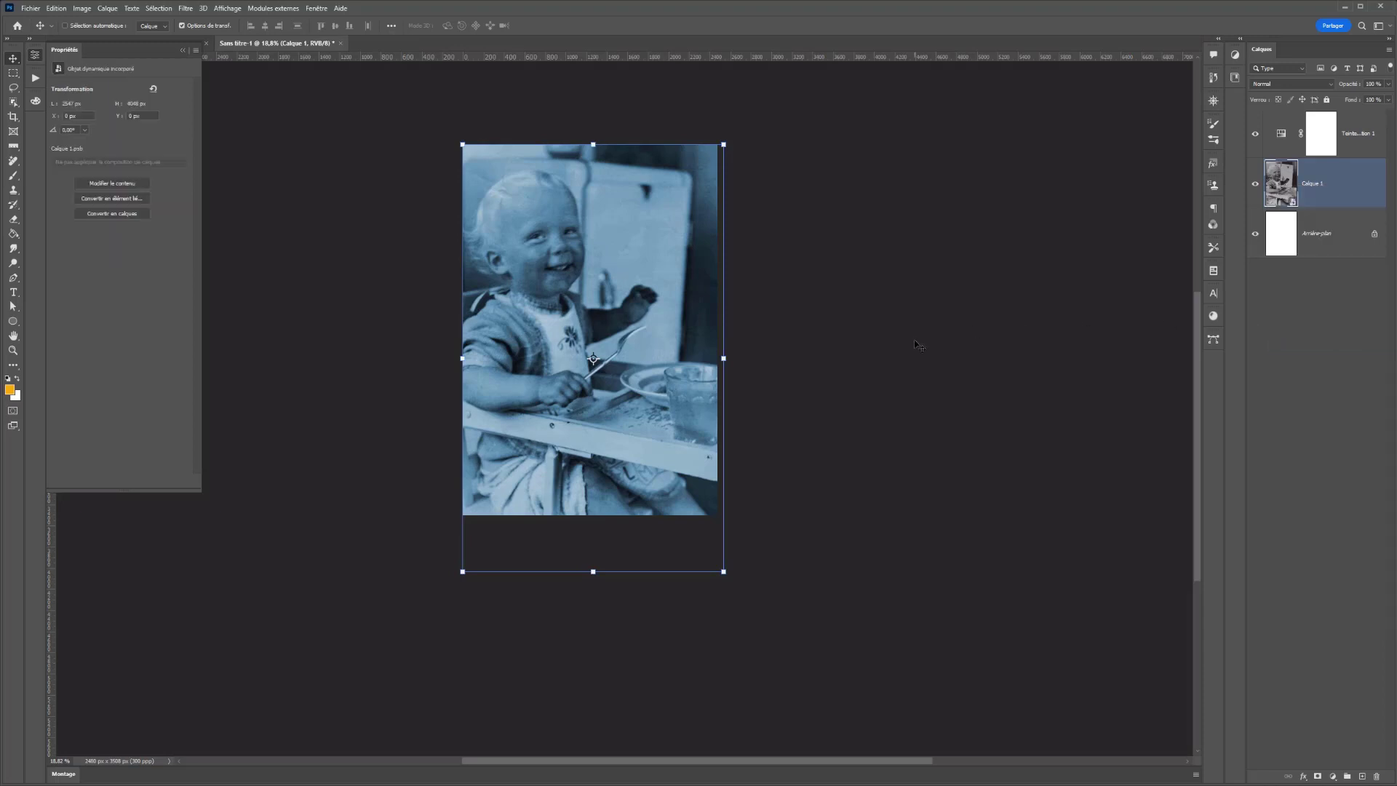
Open the Surface Blur filter for the Calque 1 smart object and bring its settings fully into view.
{"action": "left_click", "coordinate": [186, 9]}
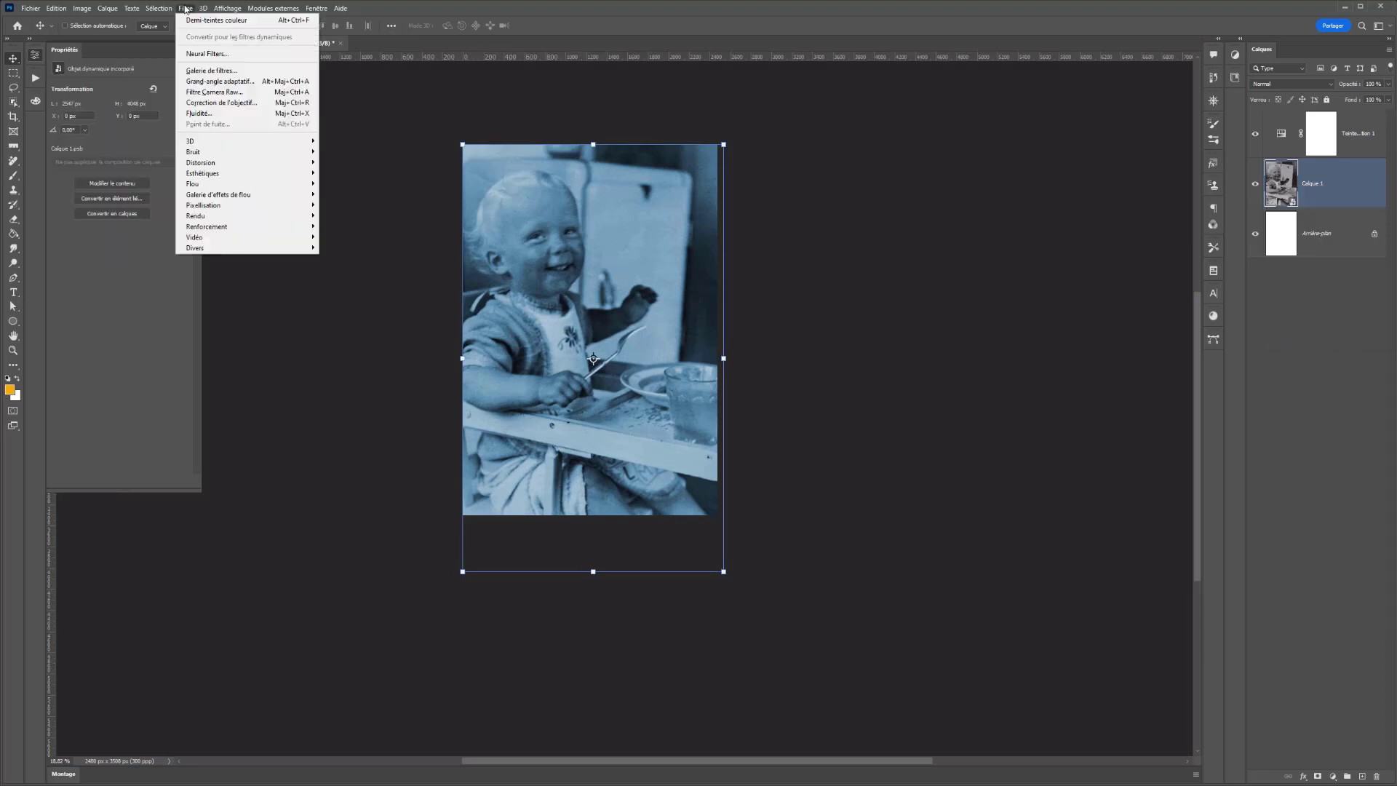
{"action": "left_click", "coordinate": [183, 9]}
{"action": "left_click", "coordinate": [182, 9]}
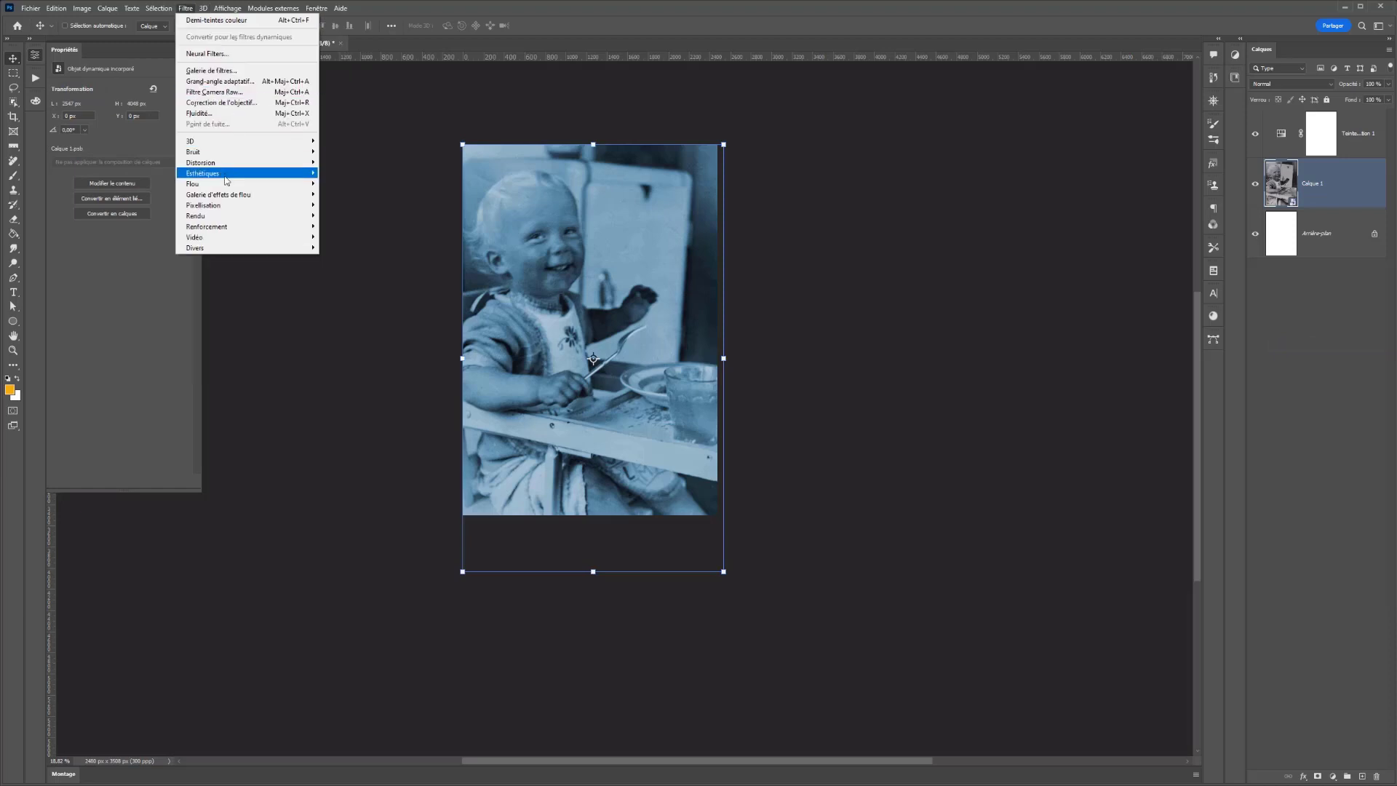
{"action": "mouse_move", "coordinate": [232, 184]}
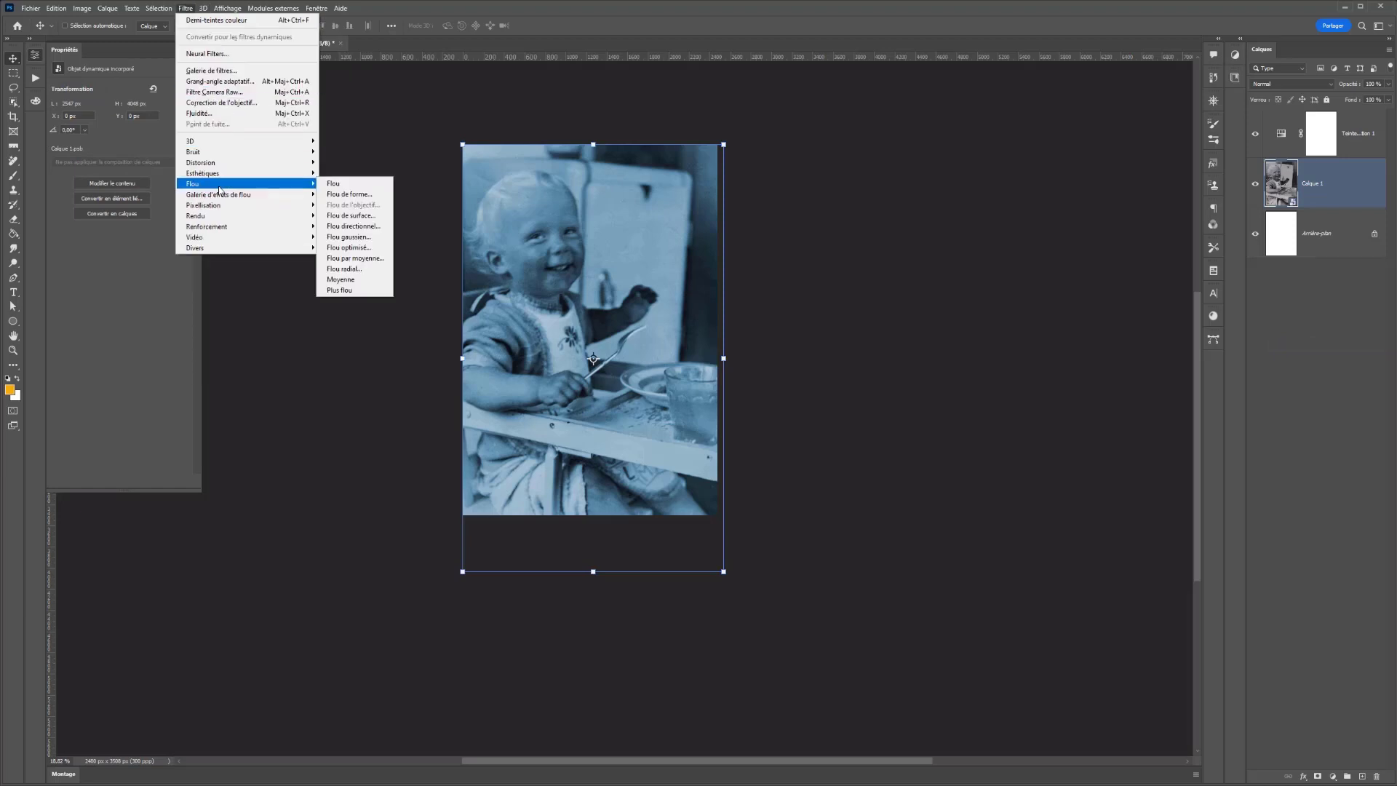
{"action": "left_click", "coordinate": [359, 241]}
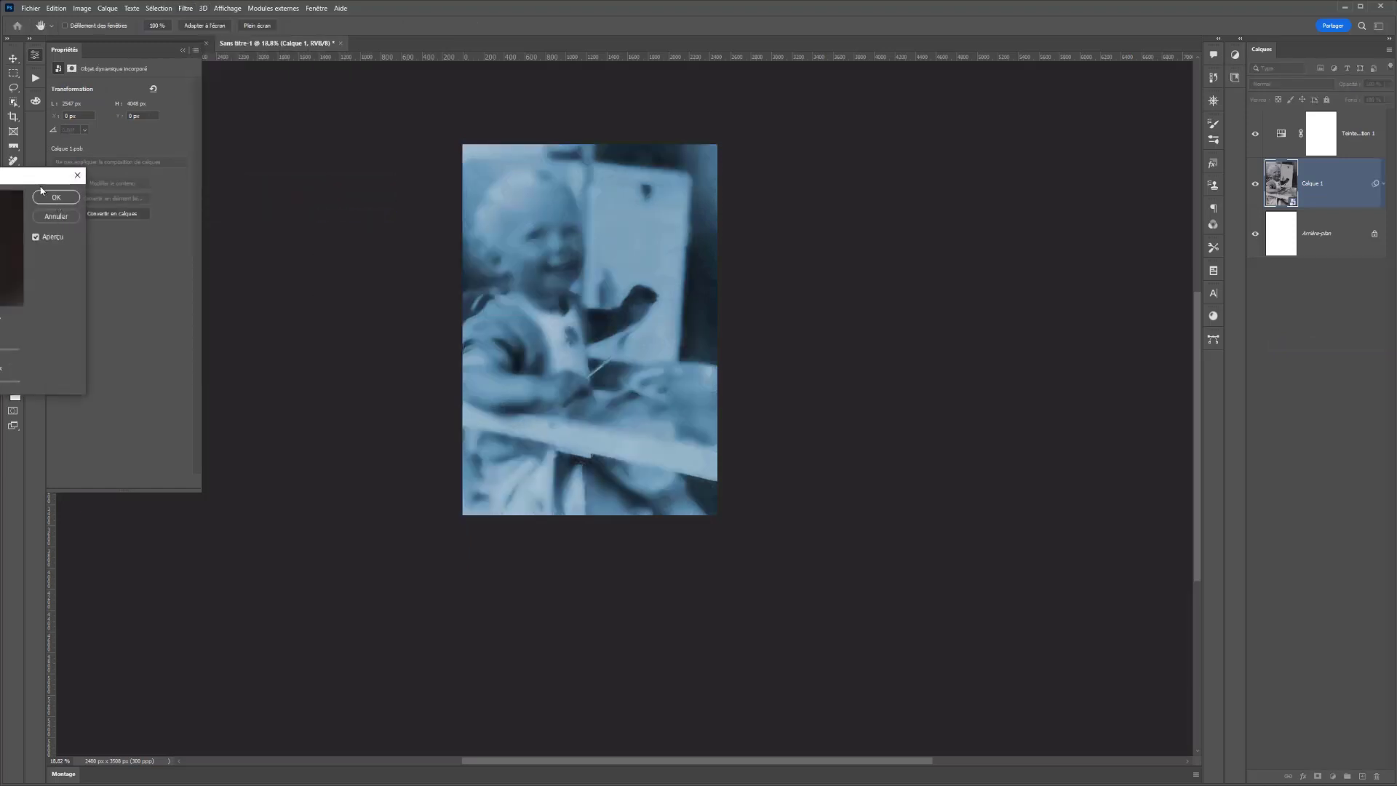
{"action": "left_click_drag", "start_coordinate": [44, 177], "coordinate": [334, 176]}
Try different Surface Blur strengths on the photo, up to a radius of 48 pixels and a threshold of 192 levels.
{"action": "left_click_drag", "start_coordinate": [225, 353], "coordinate": [255, 379]}
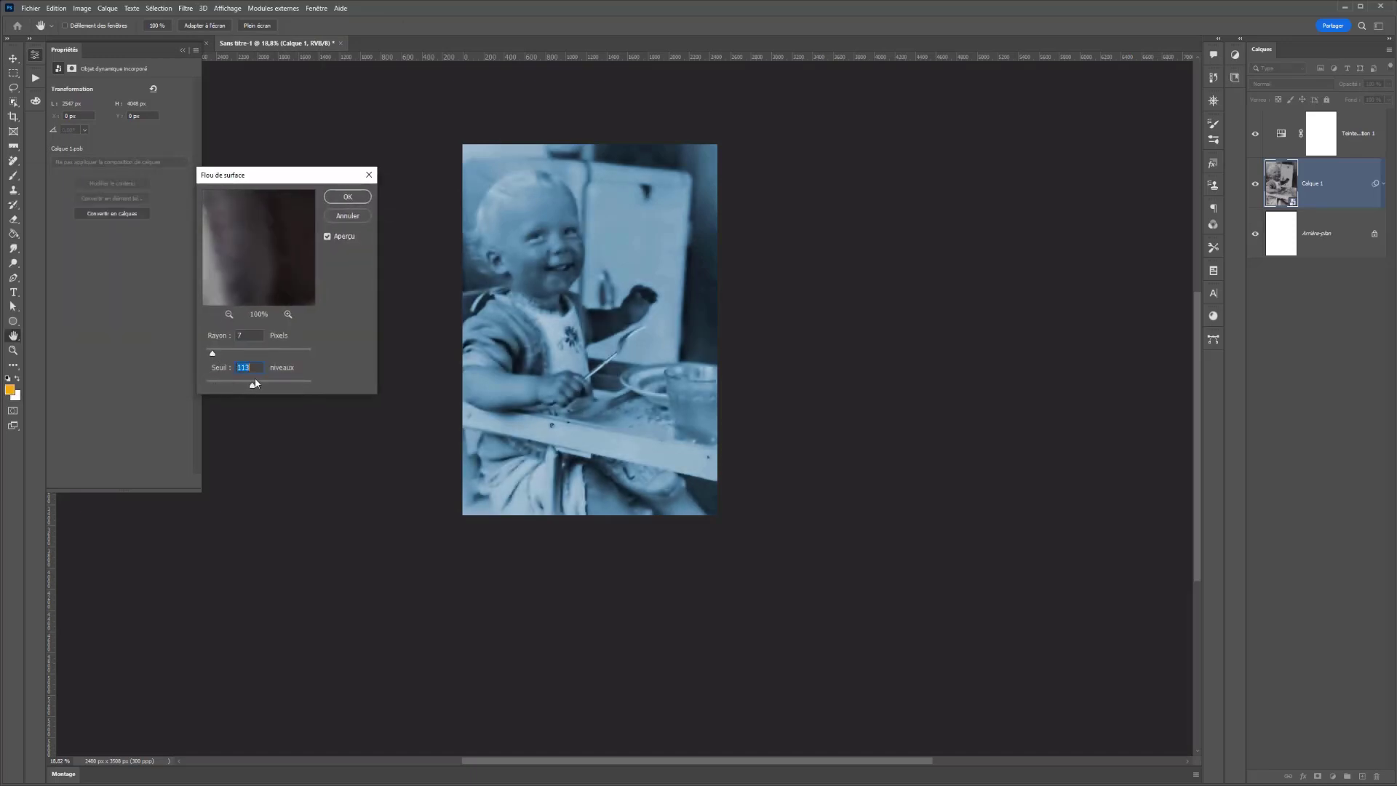
{"action": "left_click", "coordinate": [214, 354]}
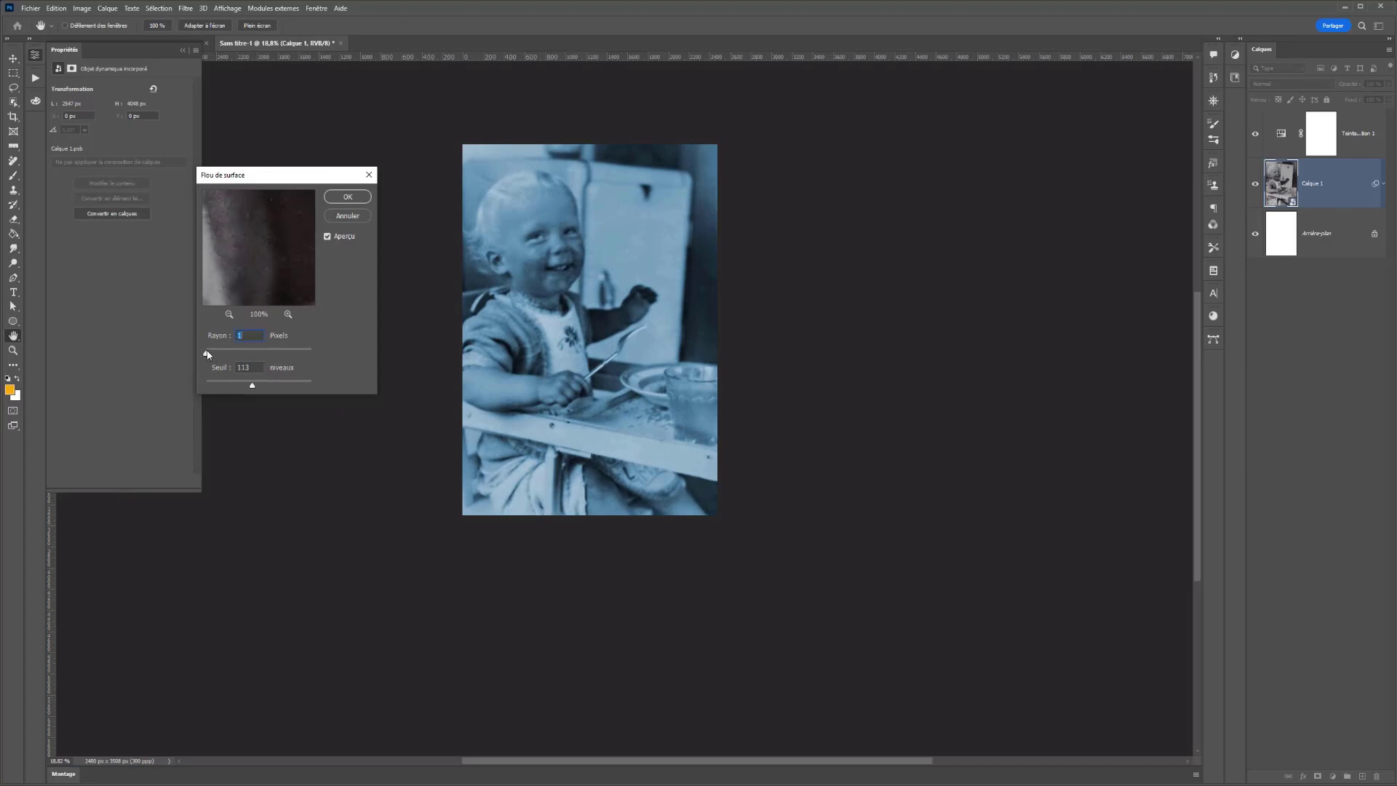
{"action": "left_click", "coordinate": [328, 237]}
{"action": "left_click_drag", "start_coordinate": [215, 354], "coordinate": [284, 385]}
{"action": "left_click", "coordinate": [238, 353]}
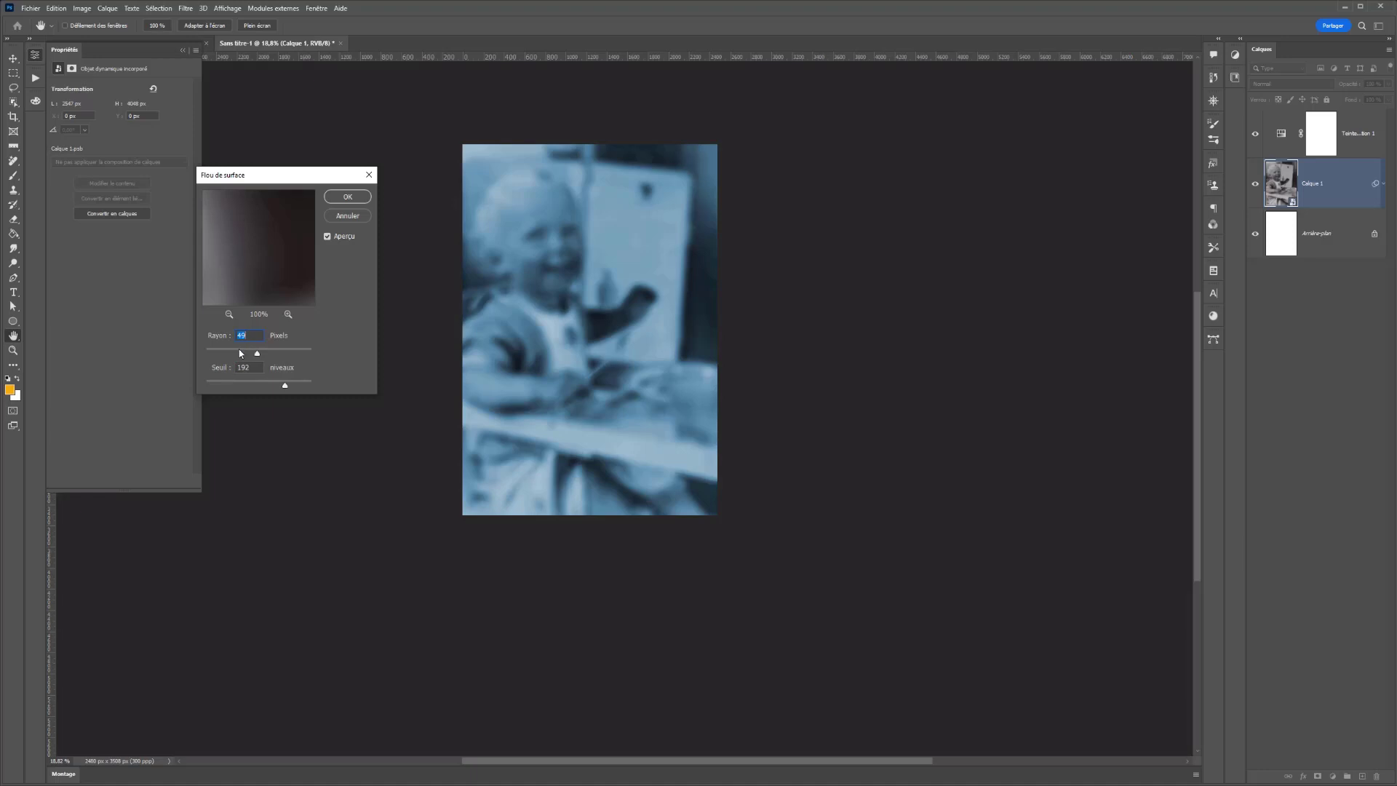
Apply Surface Blur to the photo with a radius of 7 pixels and a threshold of 32 levels.
{"action": "left_click_drag", "start_coordinate": [257, 354], "coordinate": [246, 355]}
{"action": "left_click_drag", "start_coordinate": [245, 353], "coordinate": [212, 355]}
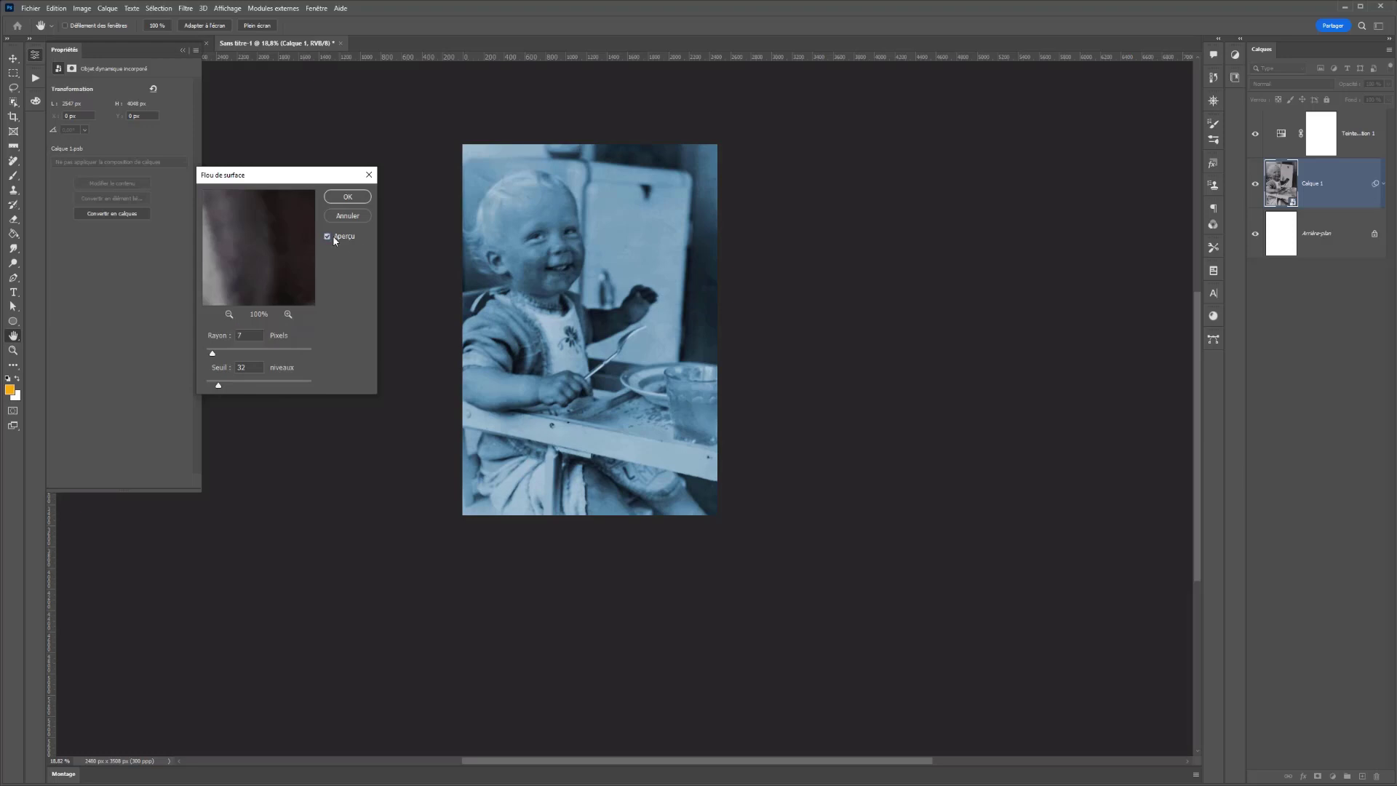
{"action": "left_click", "coordinate": [347, 196]}
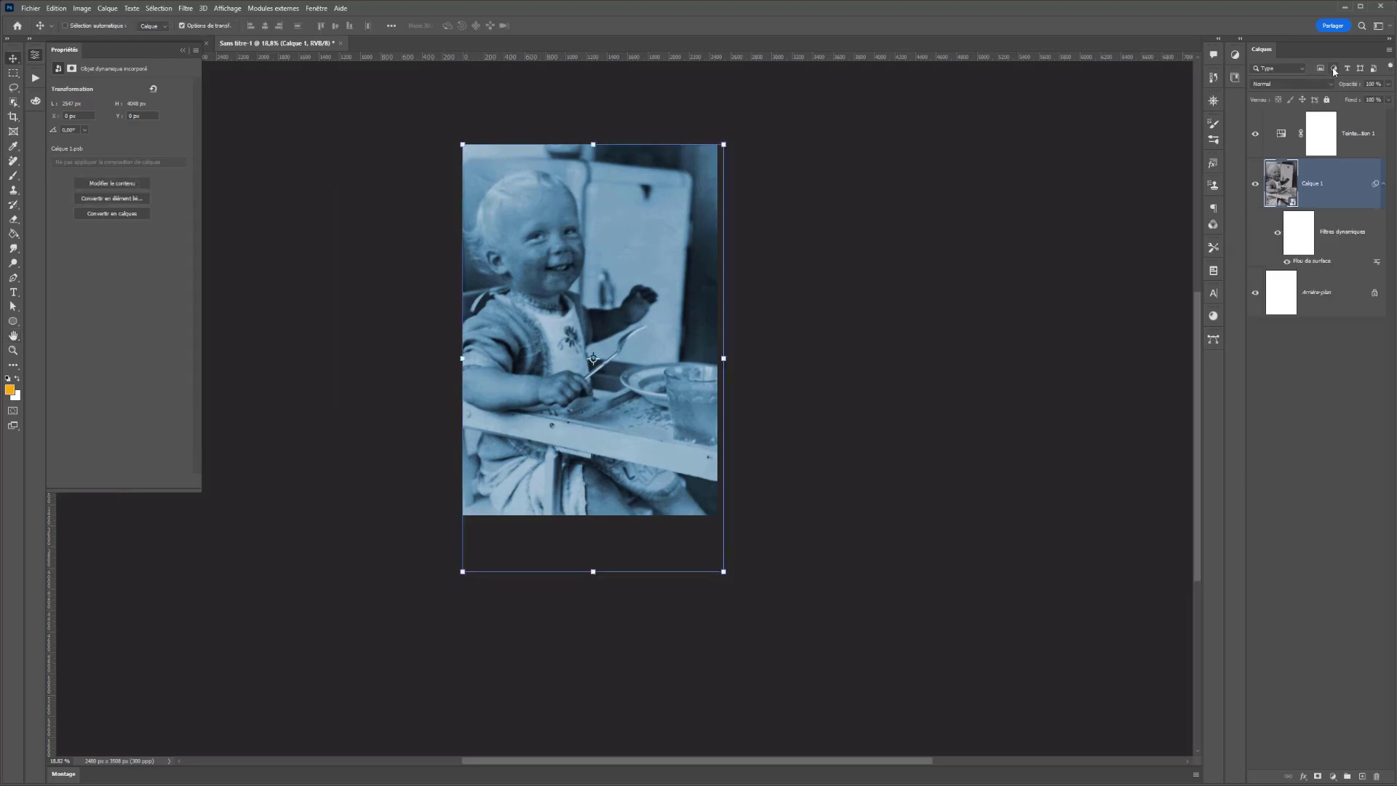
Open the Surface Blur smart filter's blending options and try the Éclaircir, Incrustation and Lumière tamisée modes.
{"action": "double_click", "coordinate": [1374, 263]}
{"action": "left_click", "coordinate": [282, 188]}
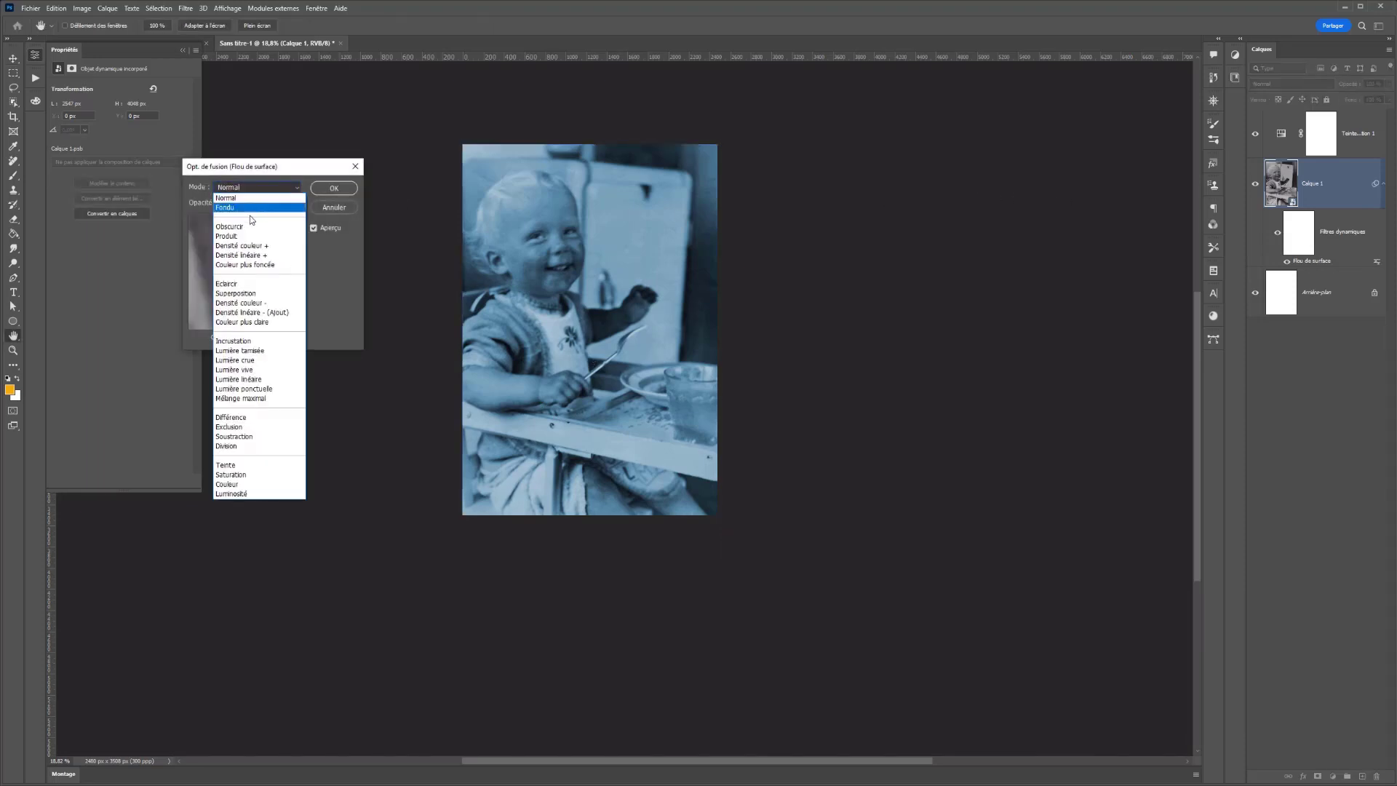
{"action": "left_click", "coordinate": [232, 283]}
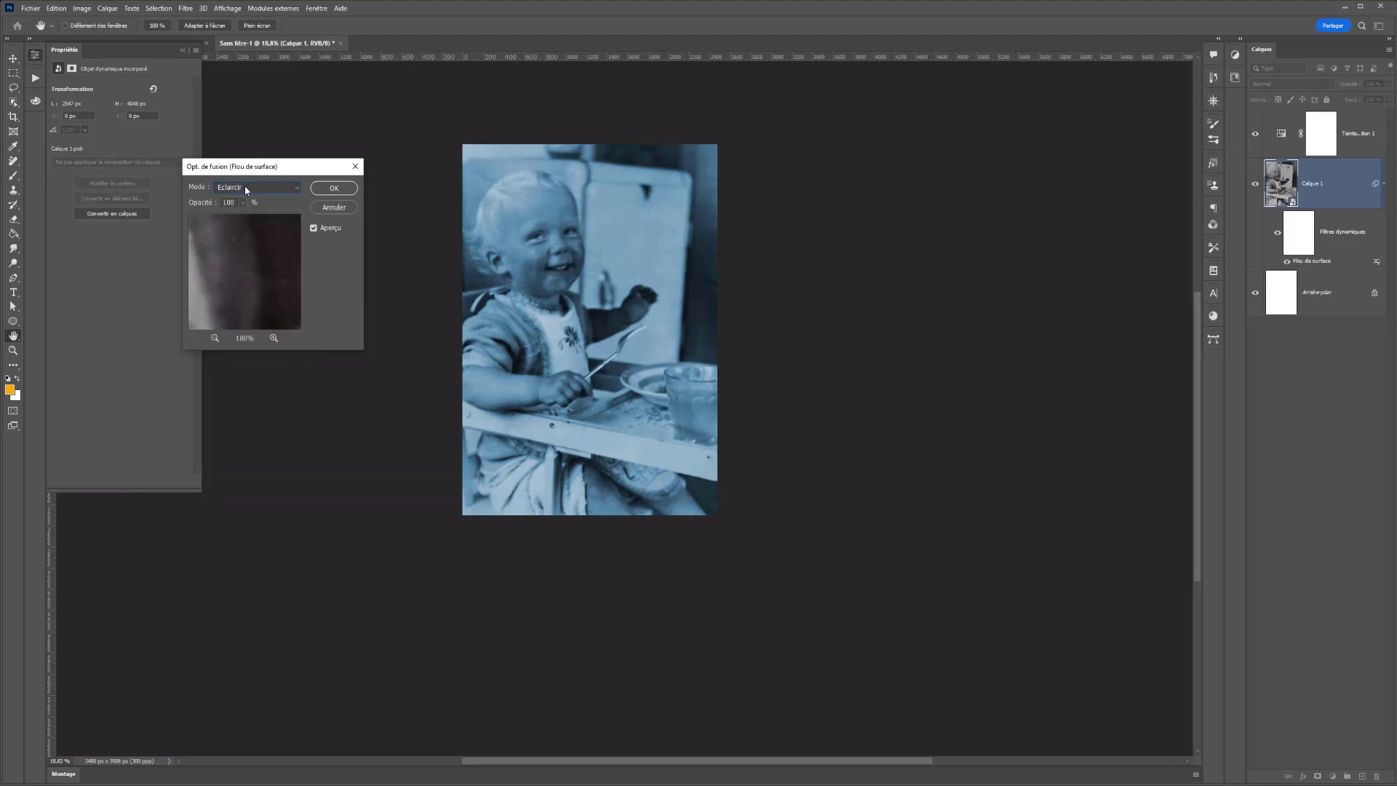
{"action": "left_click", "coordinate": [246, 188]}
{"action": "left_click", "coordinate": [248, 345]}
{"action": "left_click", "coordinate": [273, 188]}
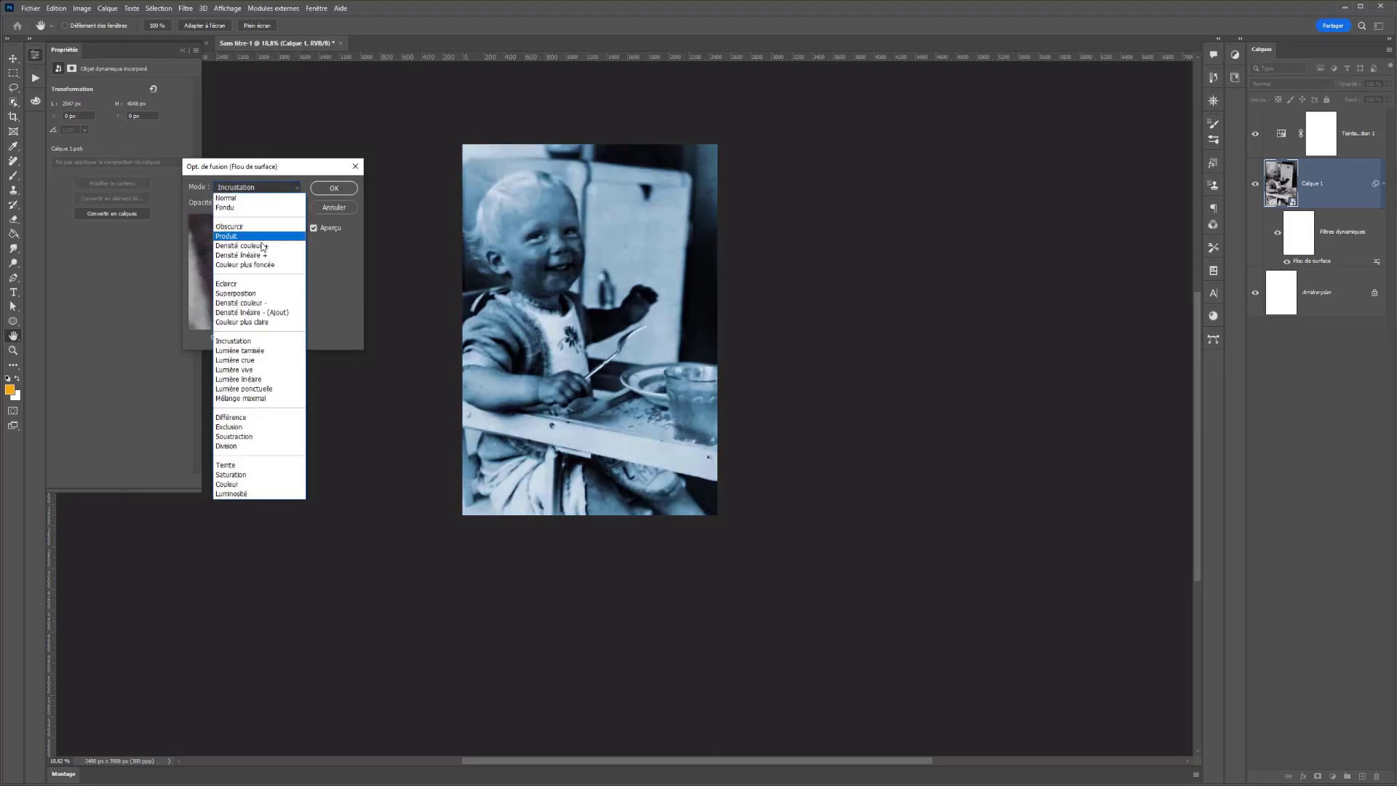
{"action": "left_click", "coordinate": [254, 351]}
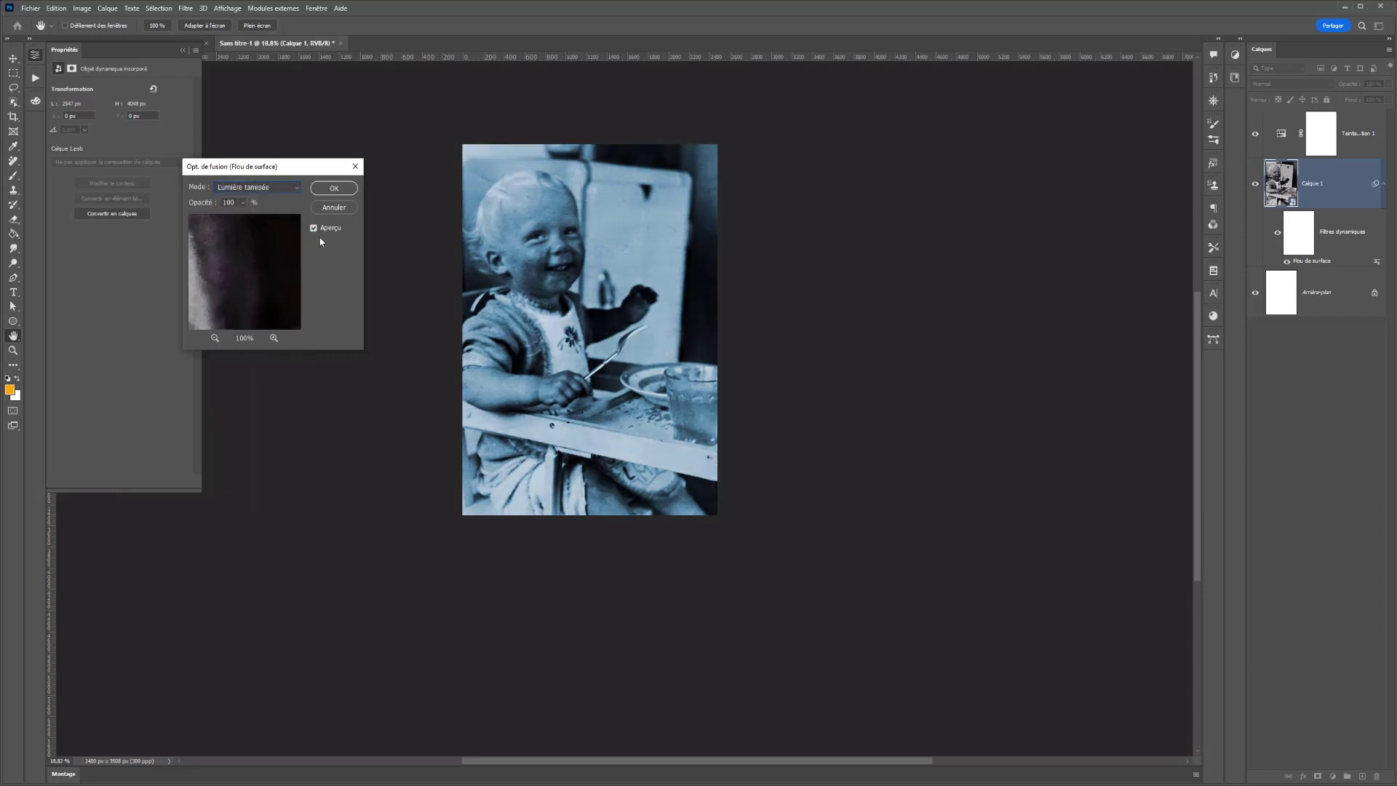
Set the Surface Blur smart filter's blending to Superposition at 45% opacity, compare the preview, and apply it.
{"action": "left_click", "coordinate": [267, 188]}
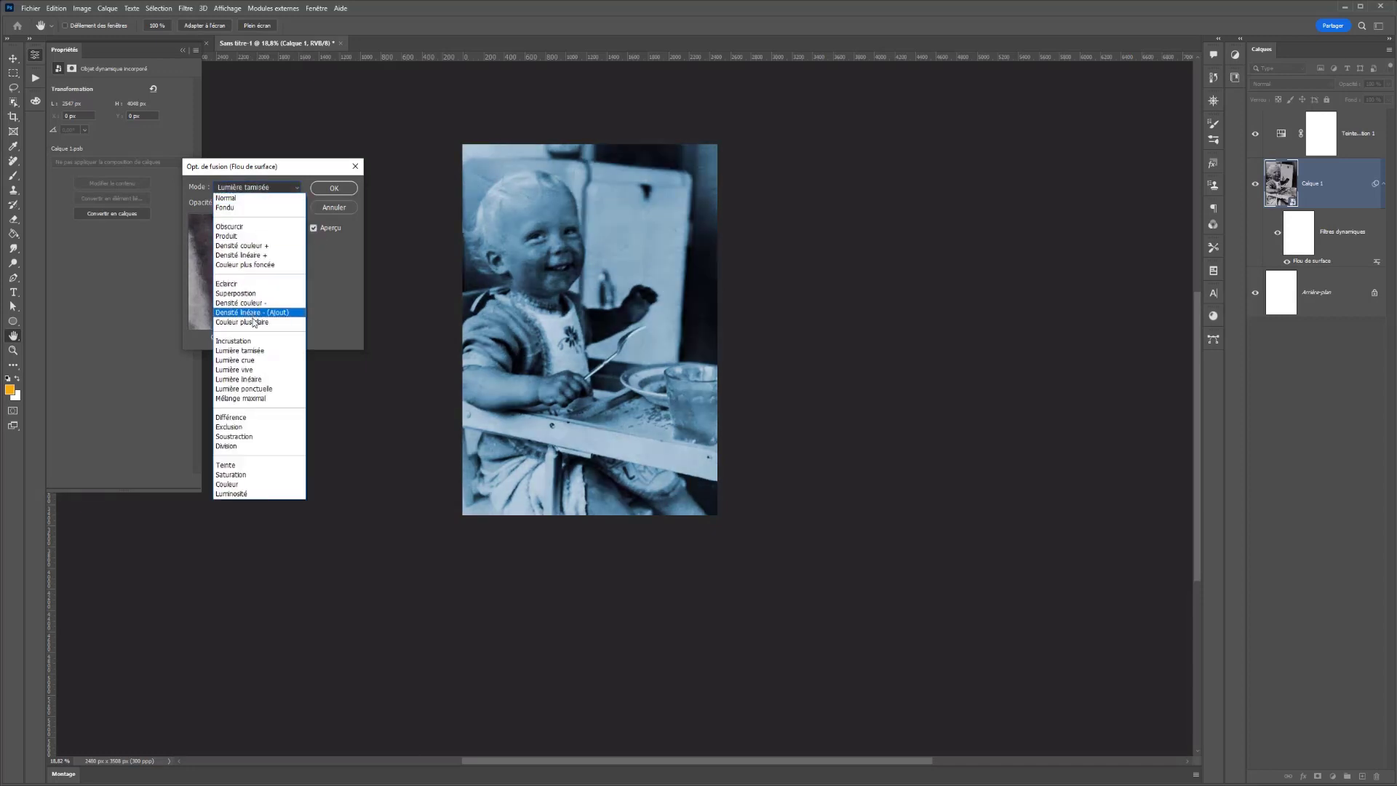
{"action": "left_click", "coordinate": [240, 293]}
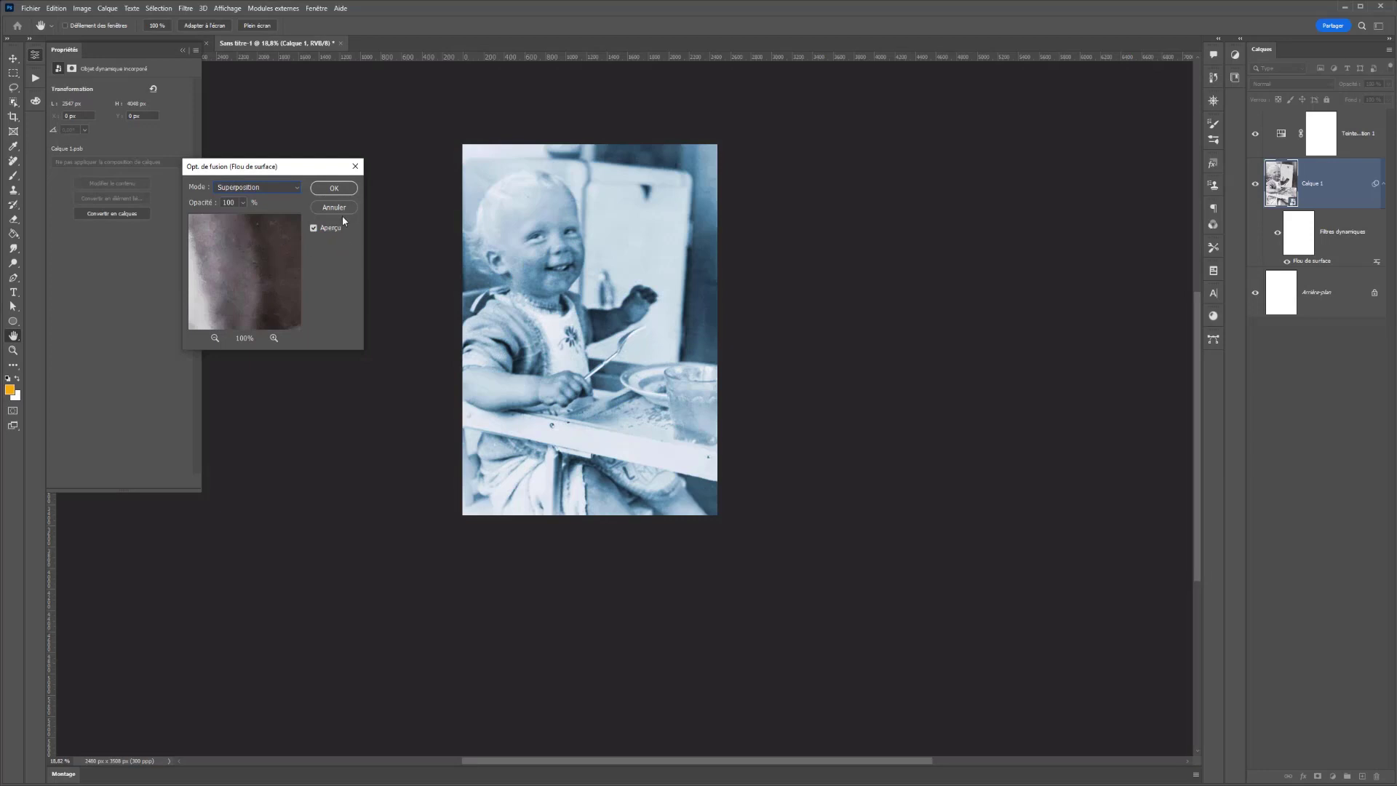
{"action": "left_click", "coordinate": [242, 203]}
{"action": "left_click_drag", "start_coordinate": [234, 210], "coordinate": [215, 217]}
{"action": "left_click", "coordinate": [314, 228]}
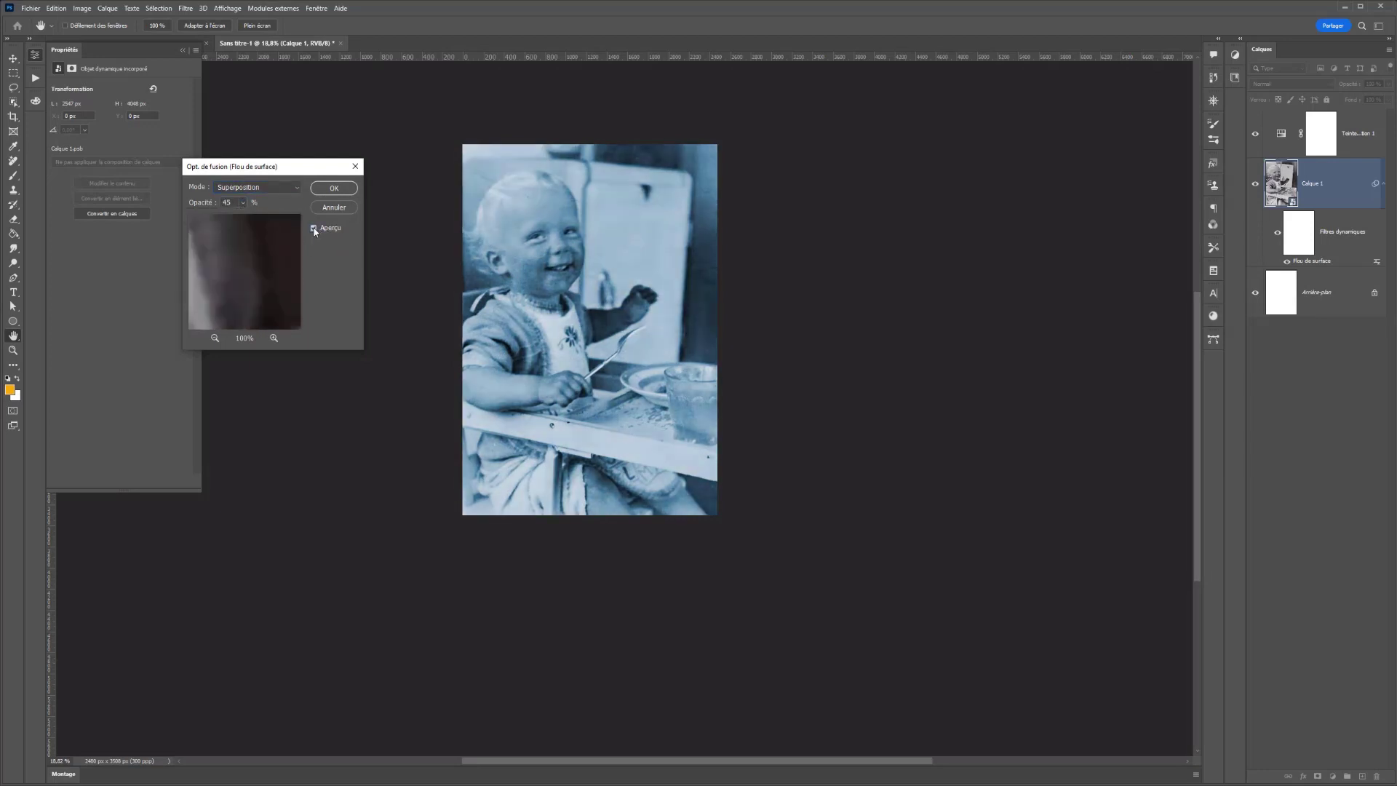
{"action": "left_click", "coordinate": [314, 229]}
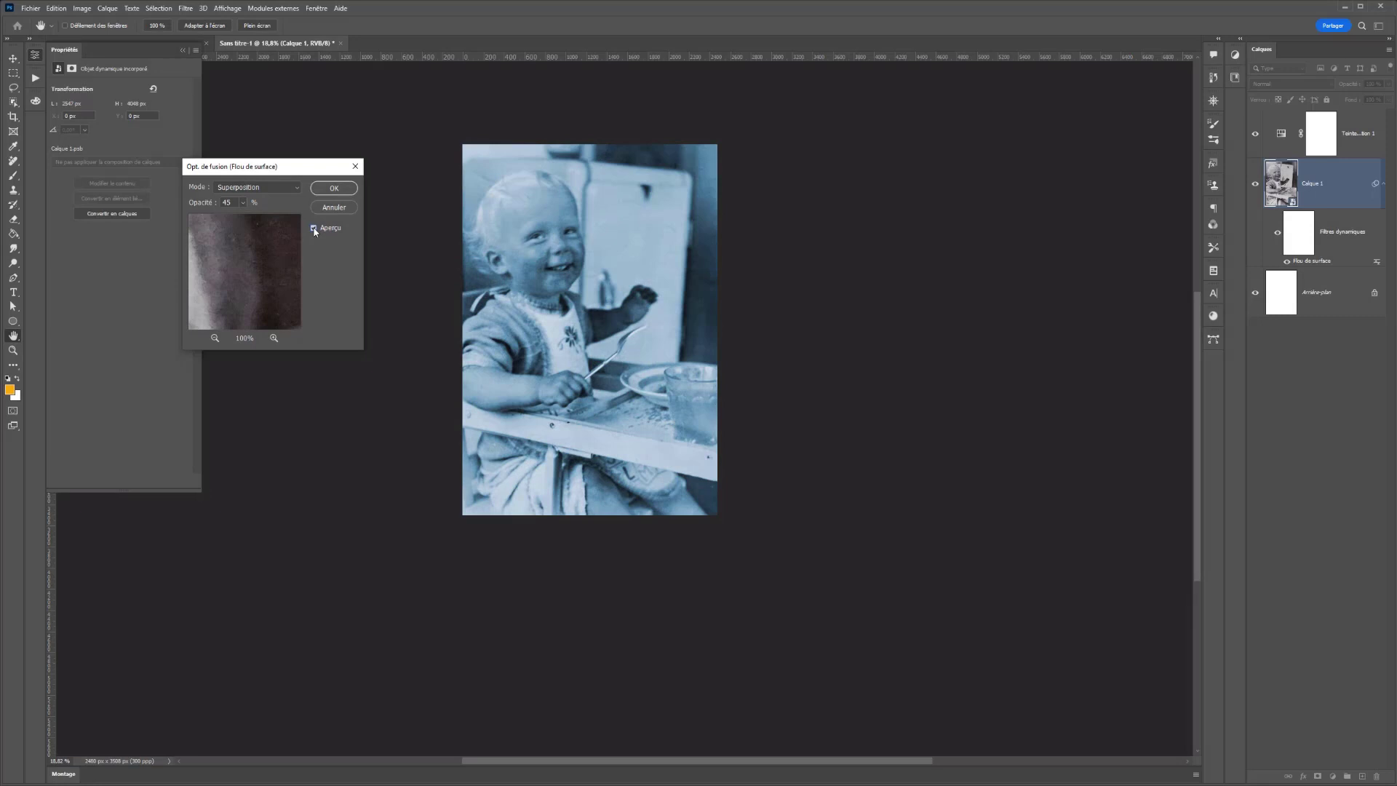
{"action": "left_click", "coordinate": [320, 195]}
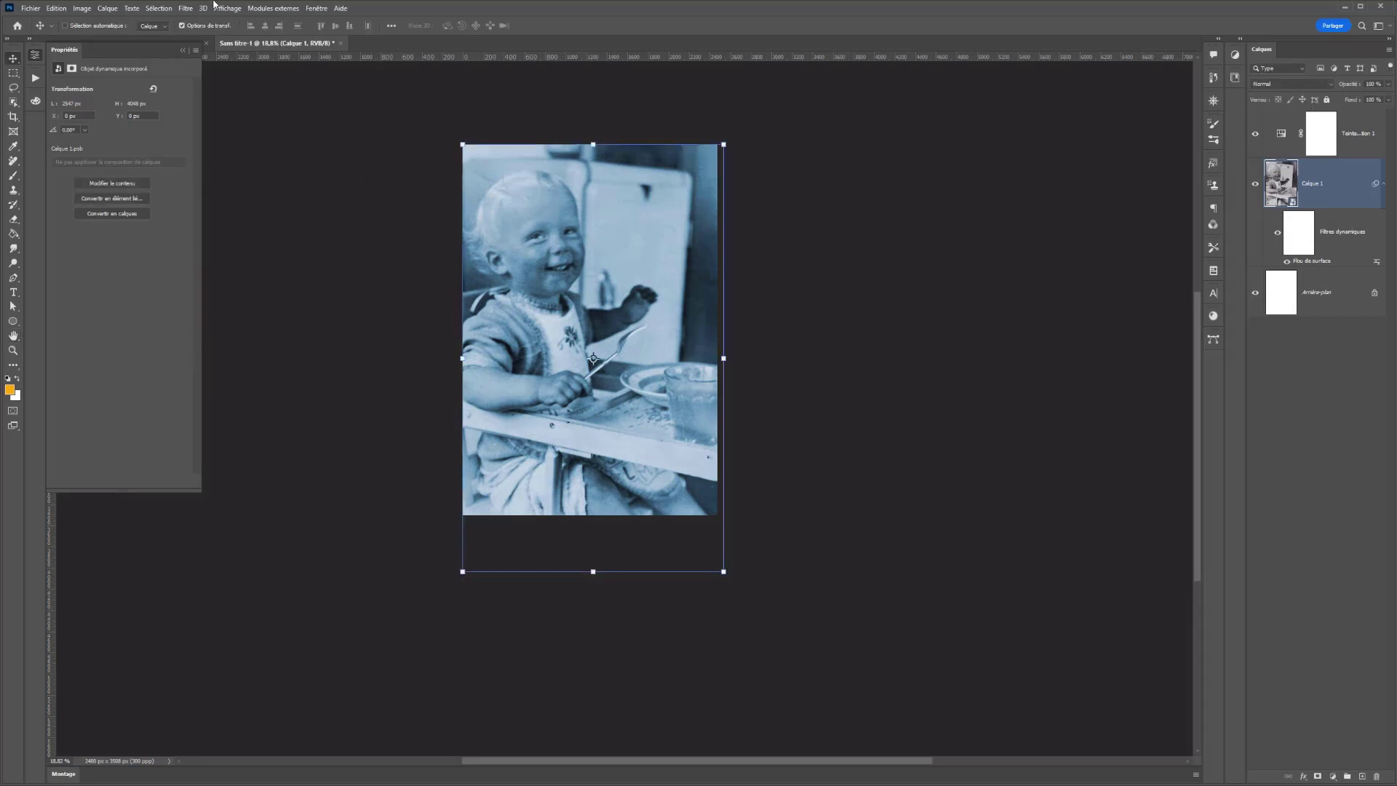
Apply the Restauration de photos neural filter to the photo as a smart filter, keeping its default settings.
{"action": "left_click", "coordinate": [191, 8]}
{"action": "left_click", "coordinate": [211, 54]}
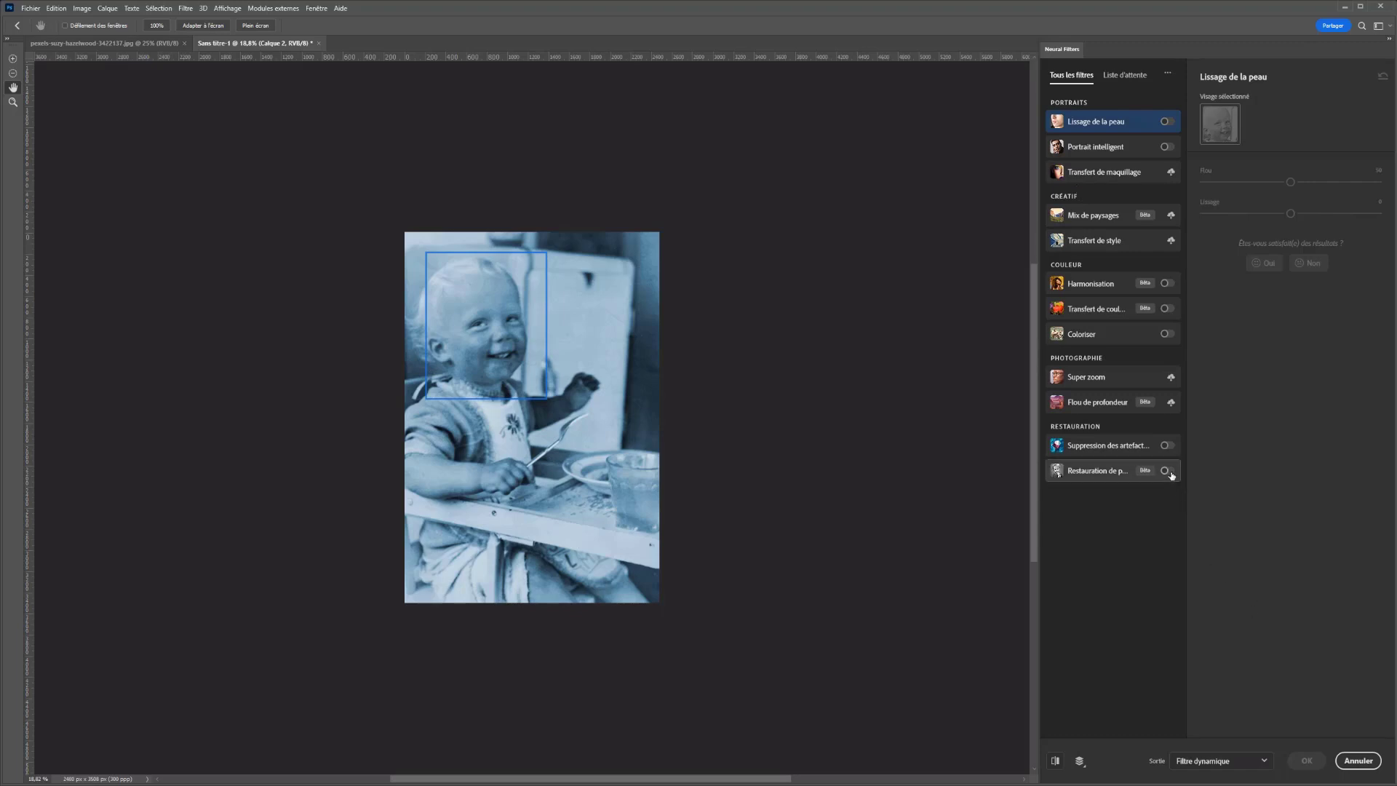
{"action": "left_click", "coordinate": [1111, 474]}
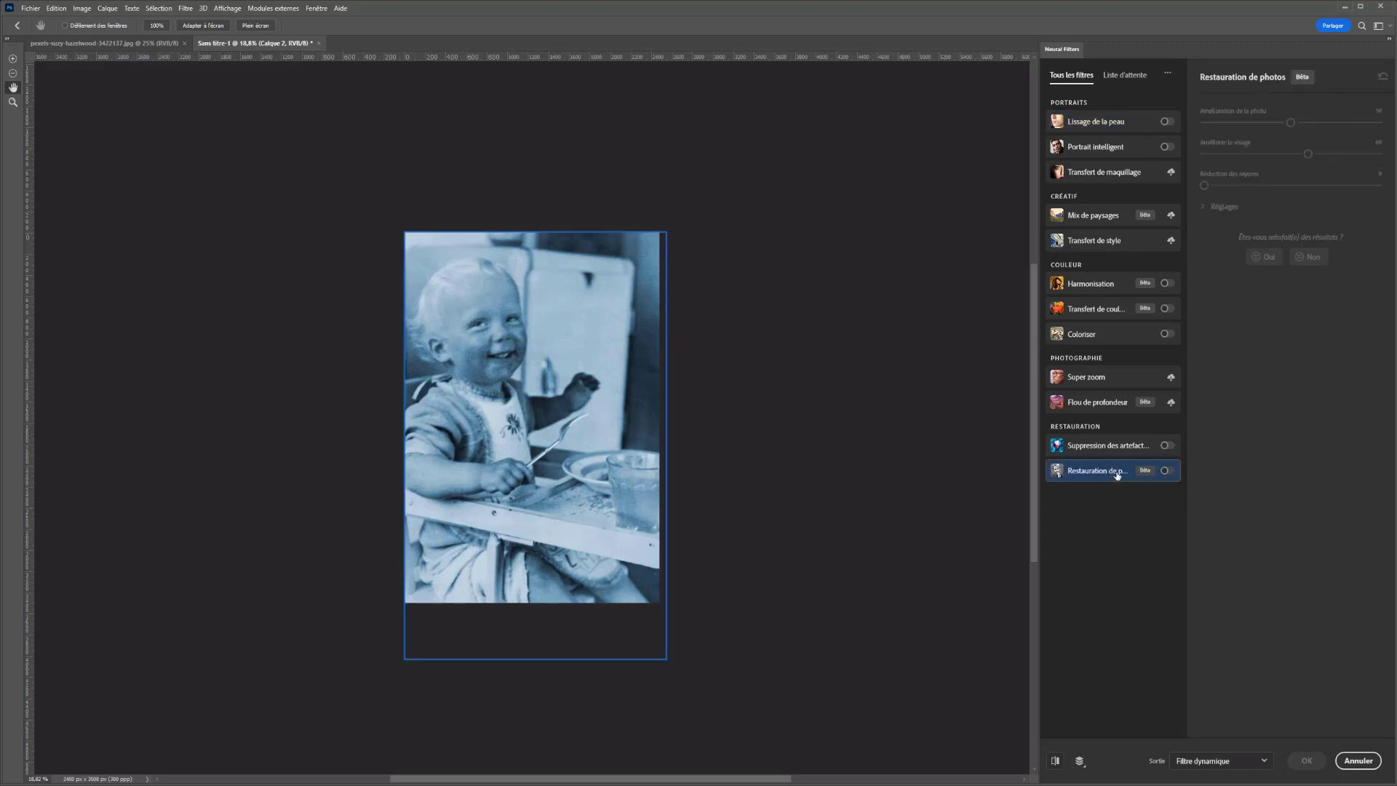
{"action": "left_click", "coordinate": [1163, 471]}
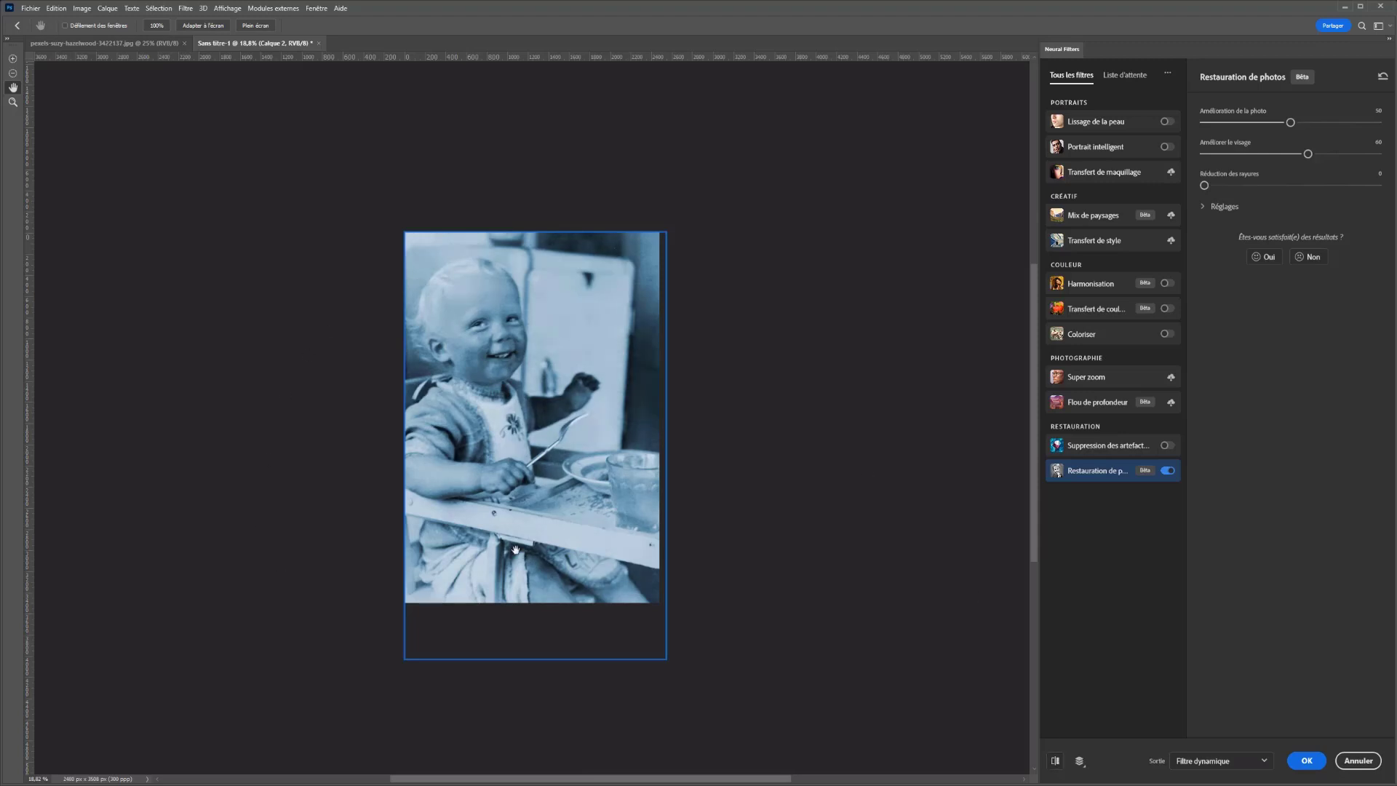
{"action": "left_click", "coordinate": [1305, 759]}
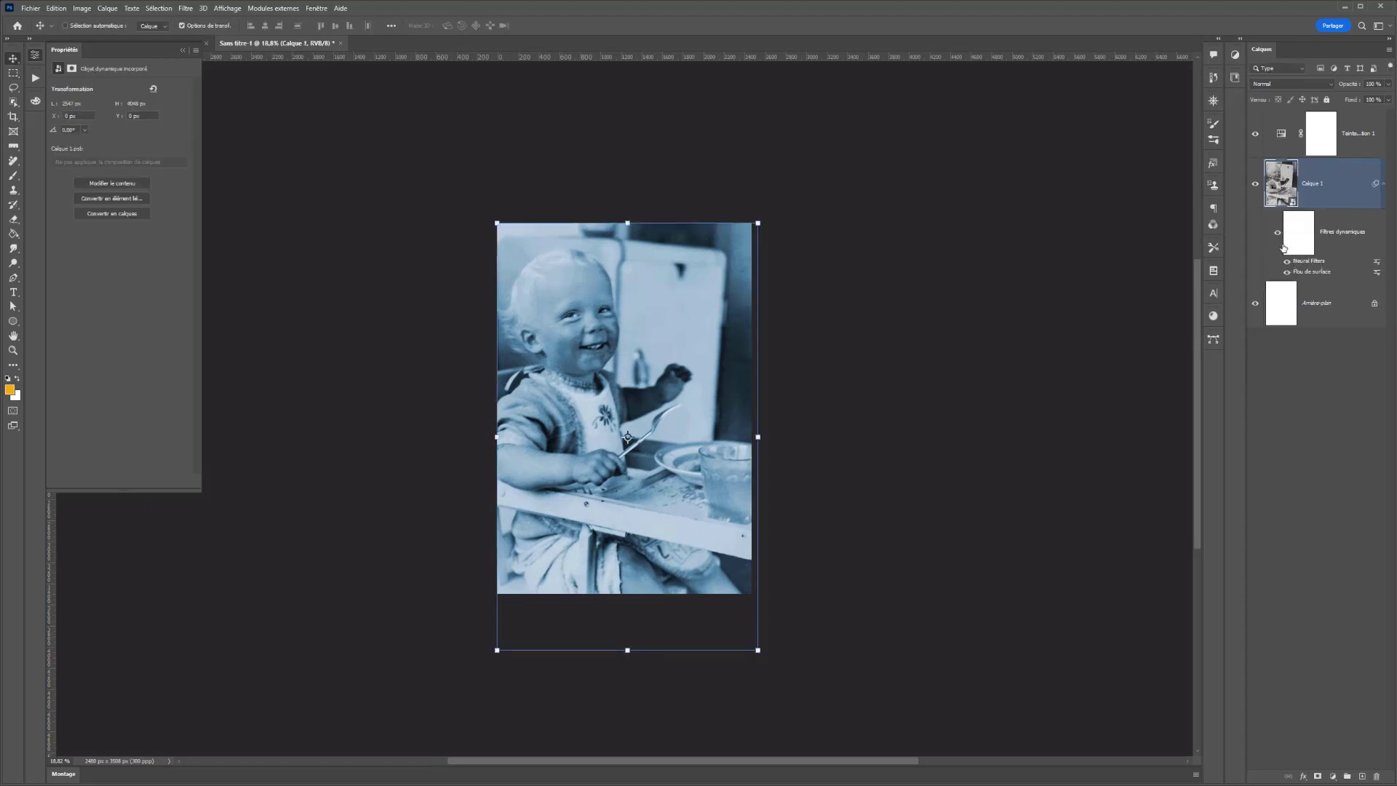
Toggle the photo's smart filters off and on to compare the image before and after restoration.
{"action": "left_click", "coordinate": [1278, 232]}
{"action": "left_click", "coordinate": [1278, 233]}
{"action": "left_click", "coordinate": [1278, 233]}
{"action": "left_click", "coordinate": [1278, 233]}
{"action": "left_click", "coordinate": [36, 55]}
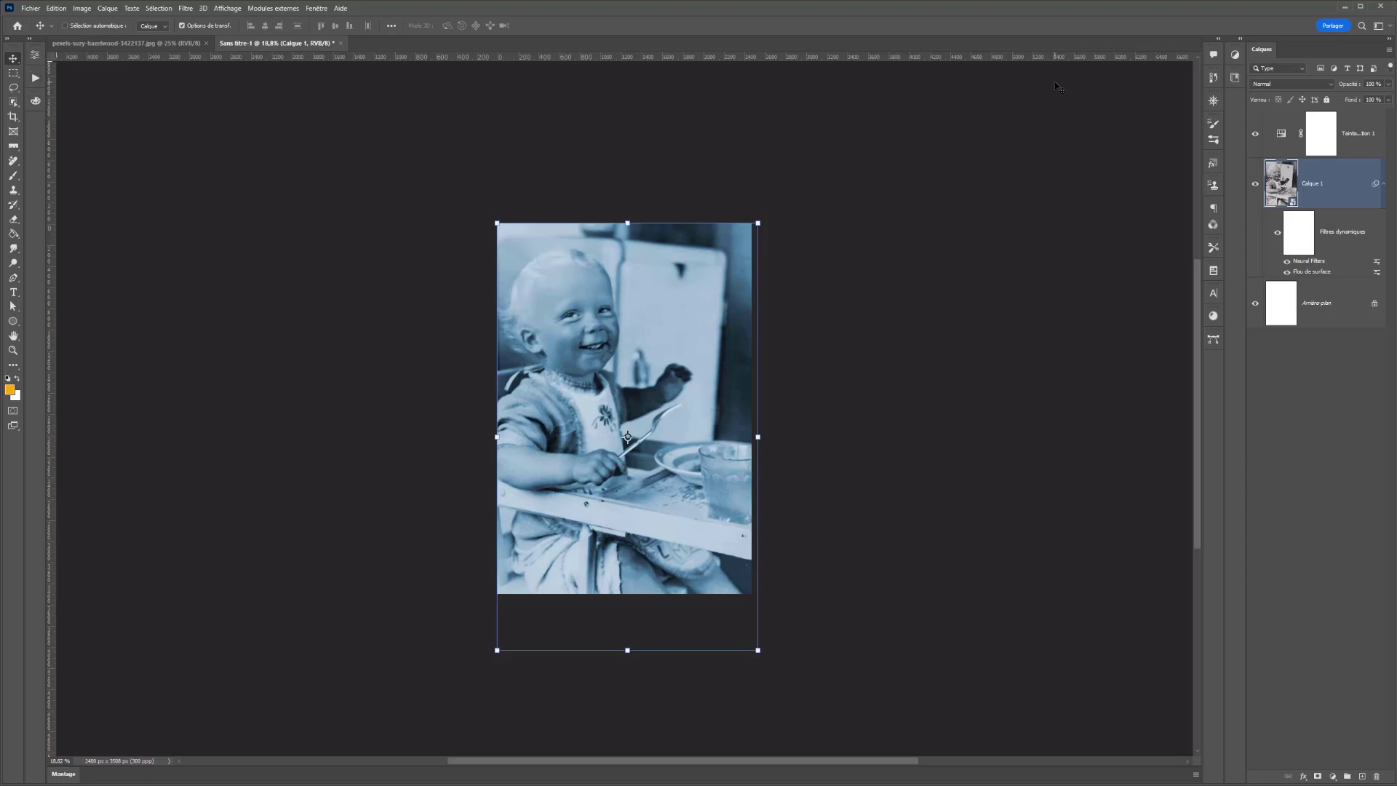
{"action": "left_click", "coordinate": [1214, 78]}
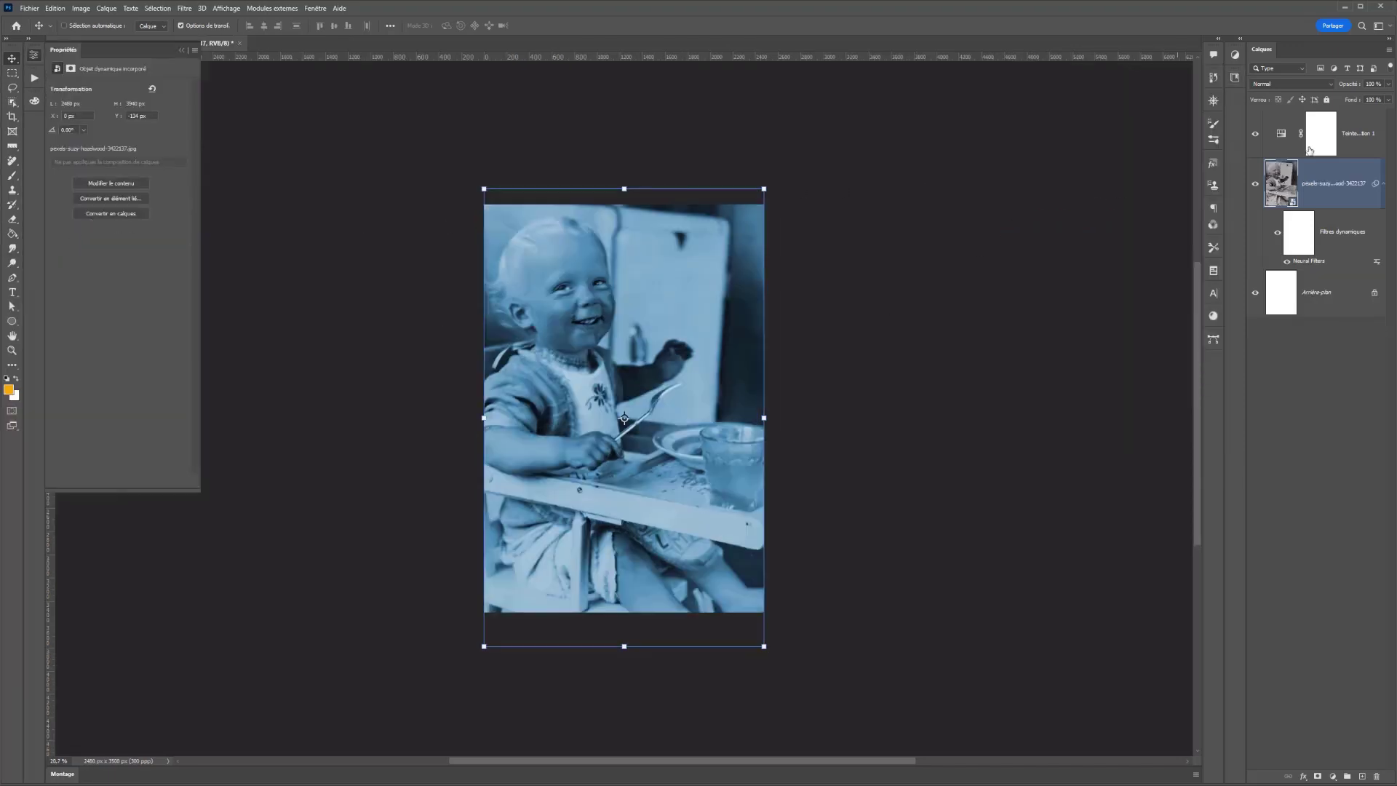
Save the document as poster.psdc.
{"action": "key", "text": "ctrl+s"}
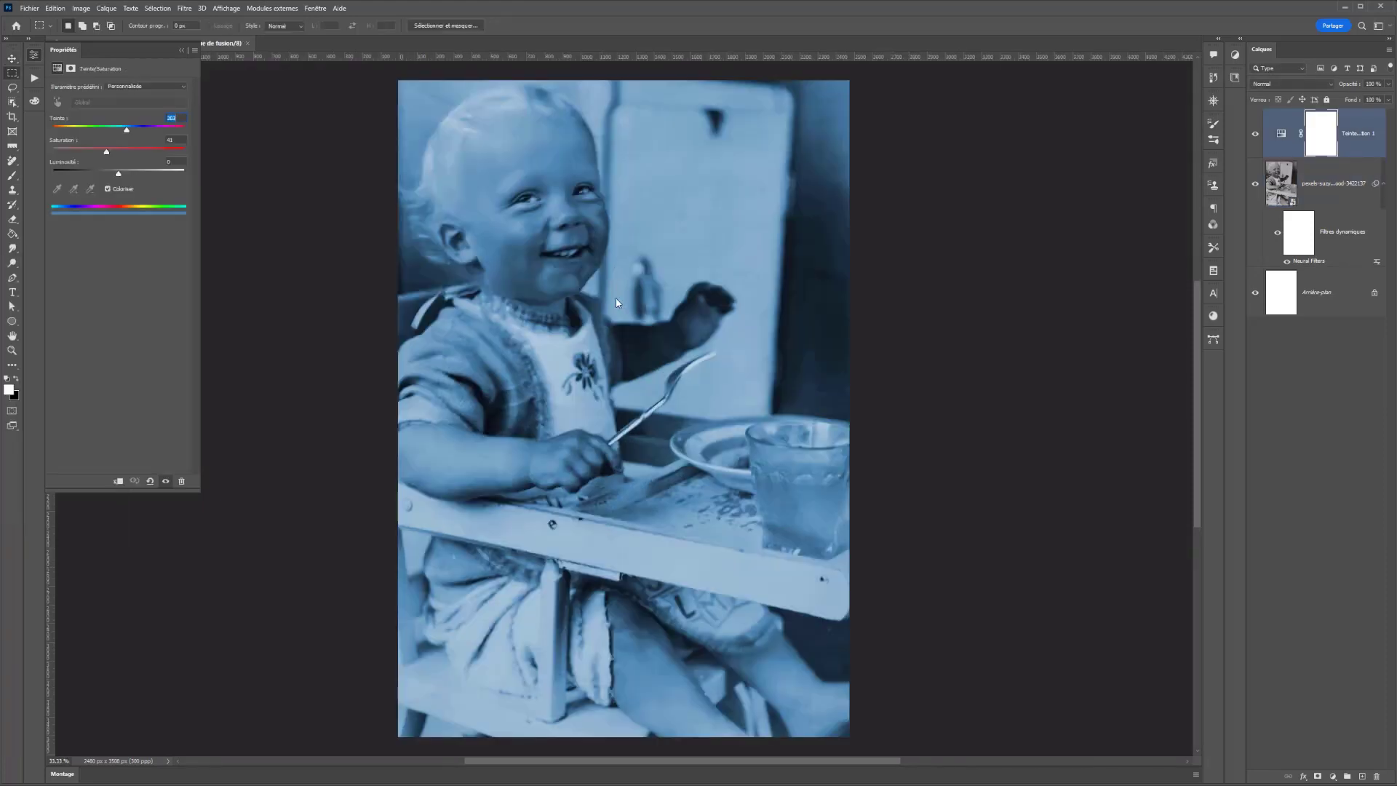
{"action": "left_click", "coordinate": [12, 59]}
{"action": "scroll", "coordinate": [724, 262], "scroll_direction": "down", "scroll_amount": 4}
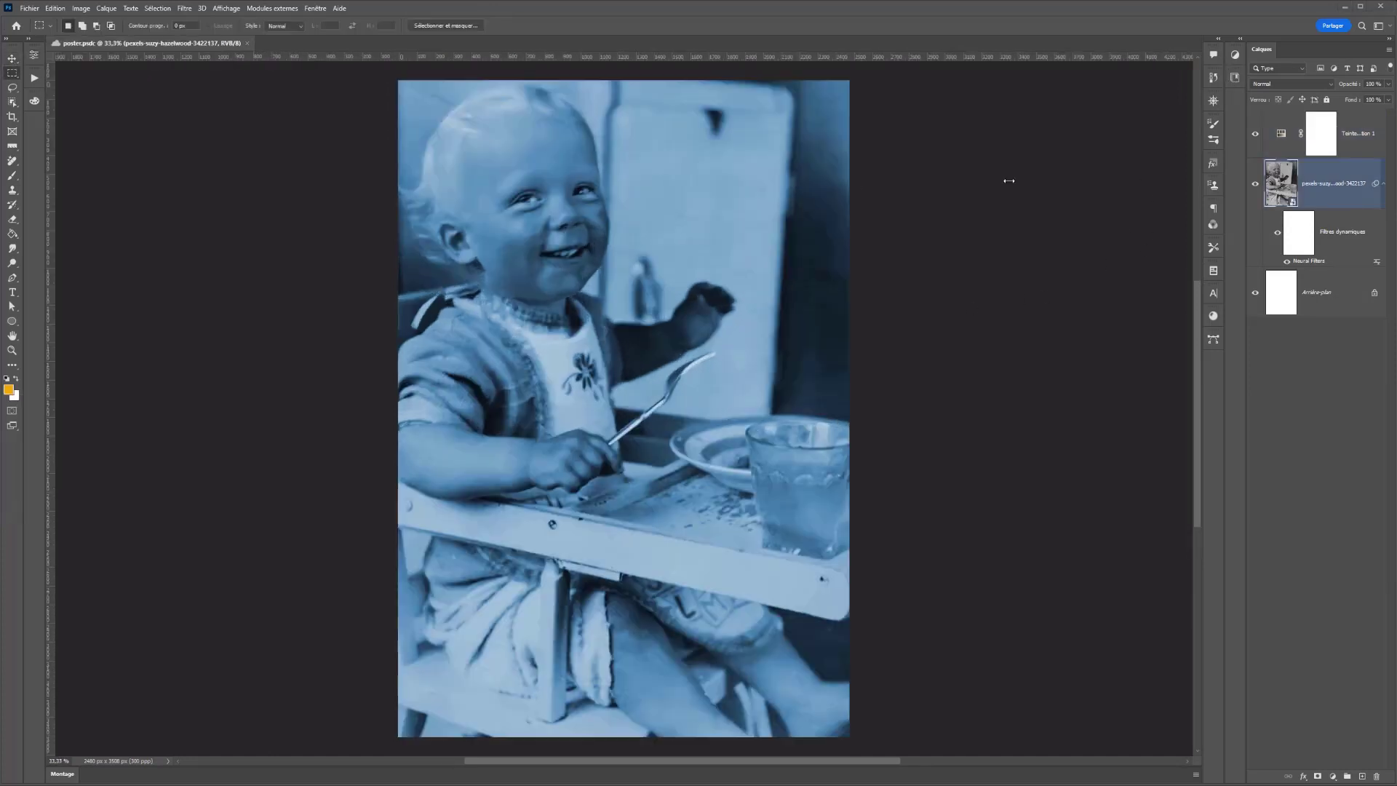
Group the Teinte/Saturation adjustment with the photo layer and name the group fond.
{"action": "left_click", "coordinate": [1354, 136]}
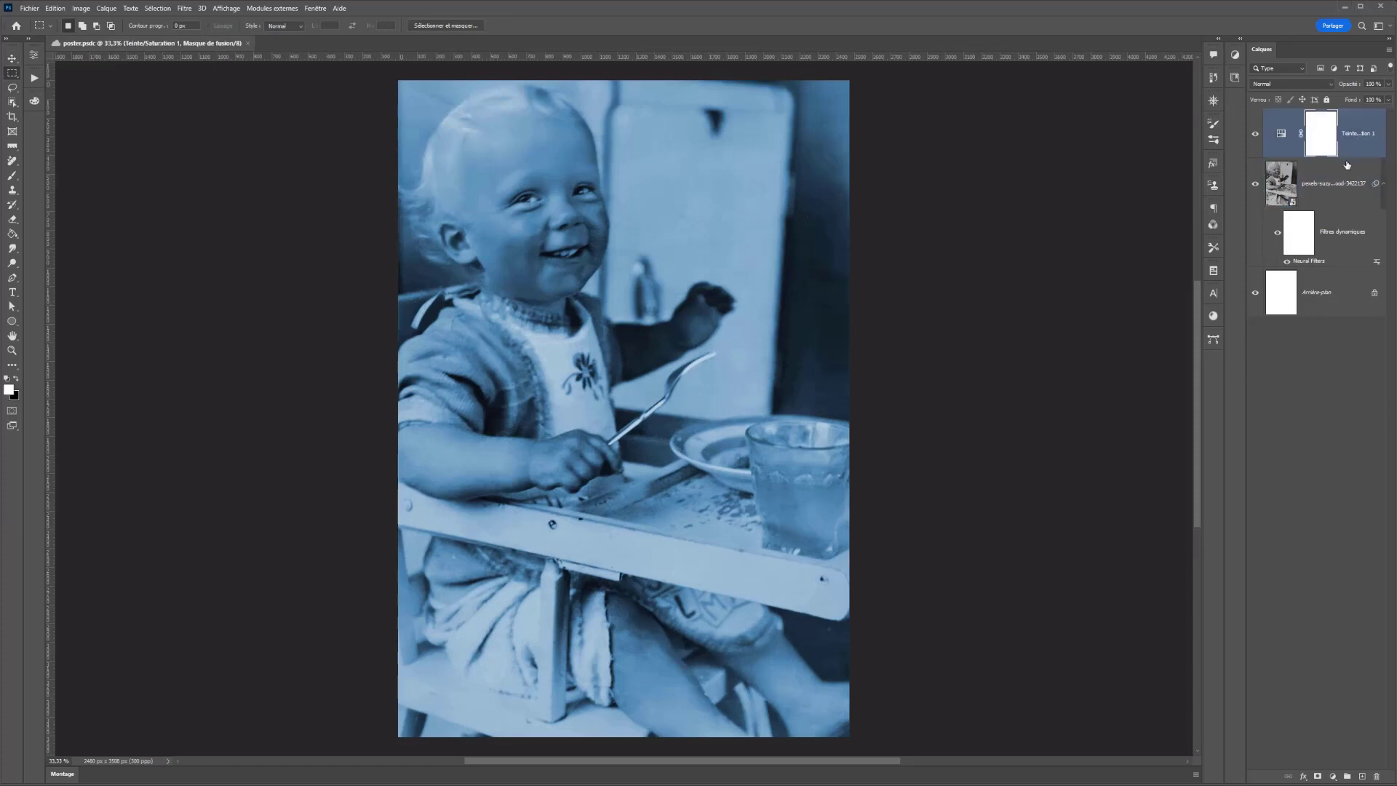
{"action": "left_click", "coordinate": [1337, 182], "text": "shift"}
{"action": "key", "text": "ctrl+g"}
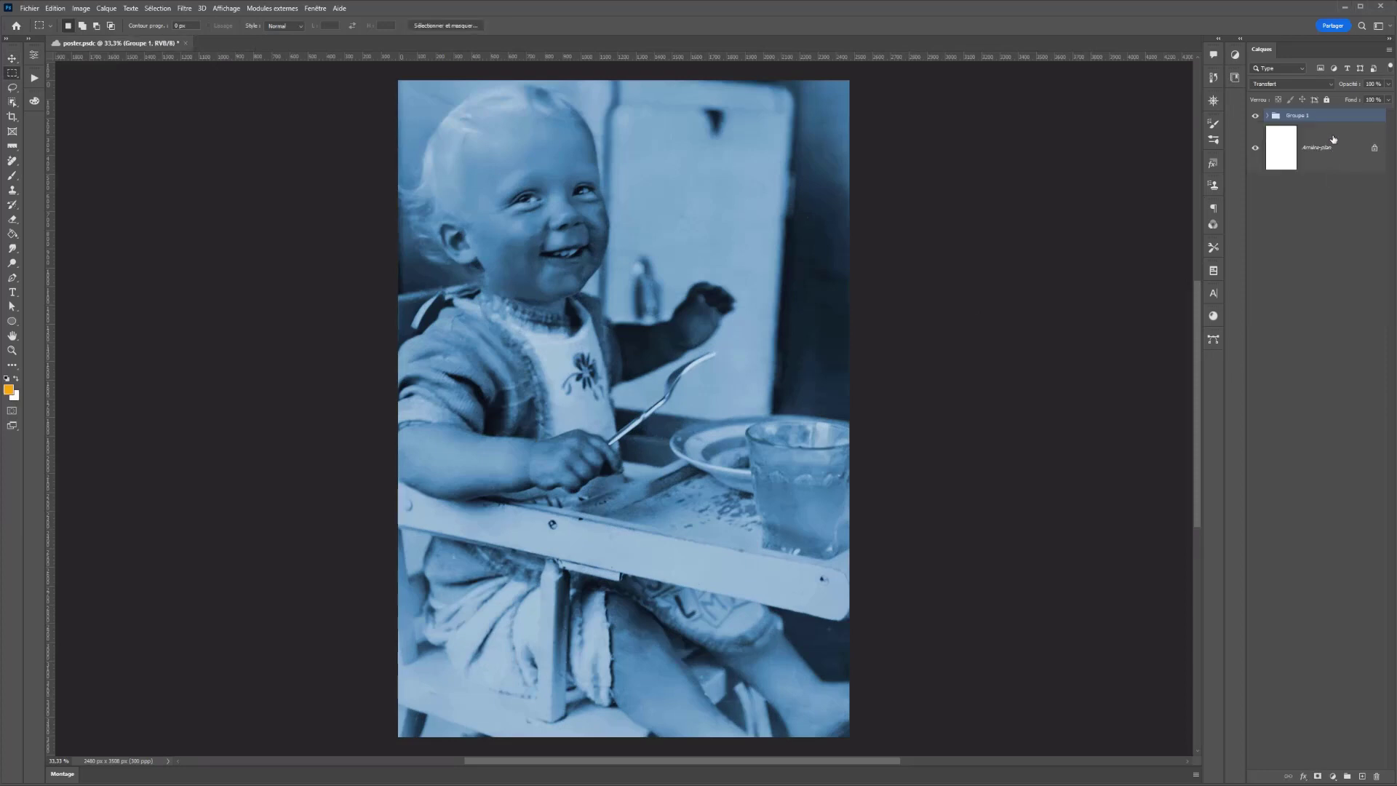
{"action": "double_click", "coordinate": [1298, 115]}
{"action": "type", "text": "fond"}
{"action": "key", "text": "Return"}
Draw a rectangle about 1505 px wide and 283 px high across the child's eyes.
{"action": "left_click", "coordinate": [11, 321]}
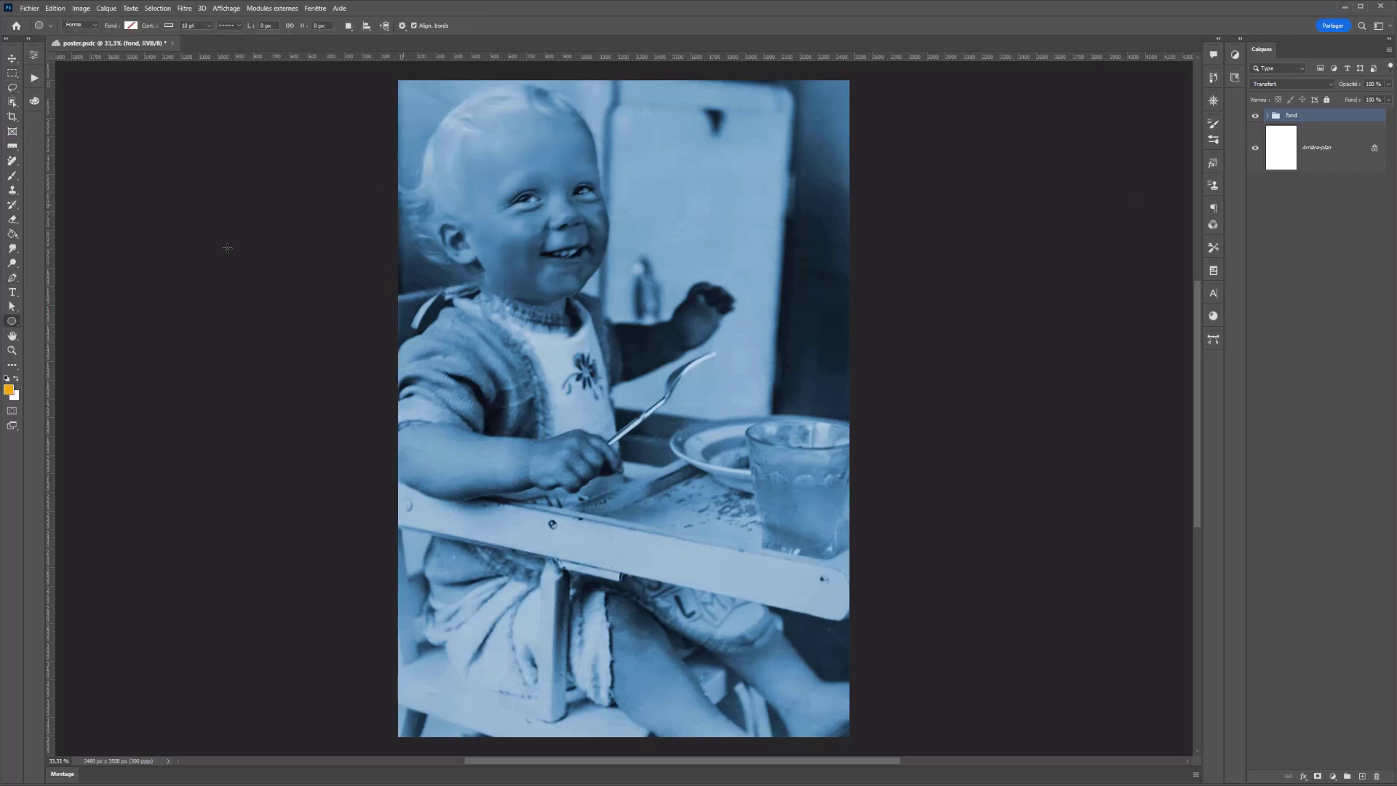
{"action": "right_click", "coordinate": [11, 320]}
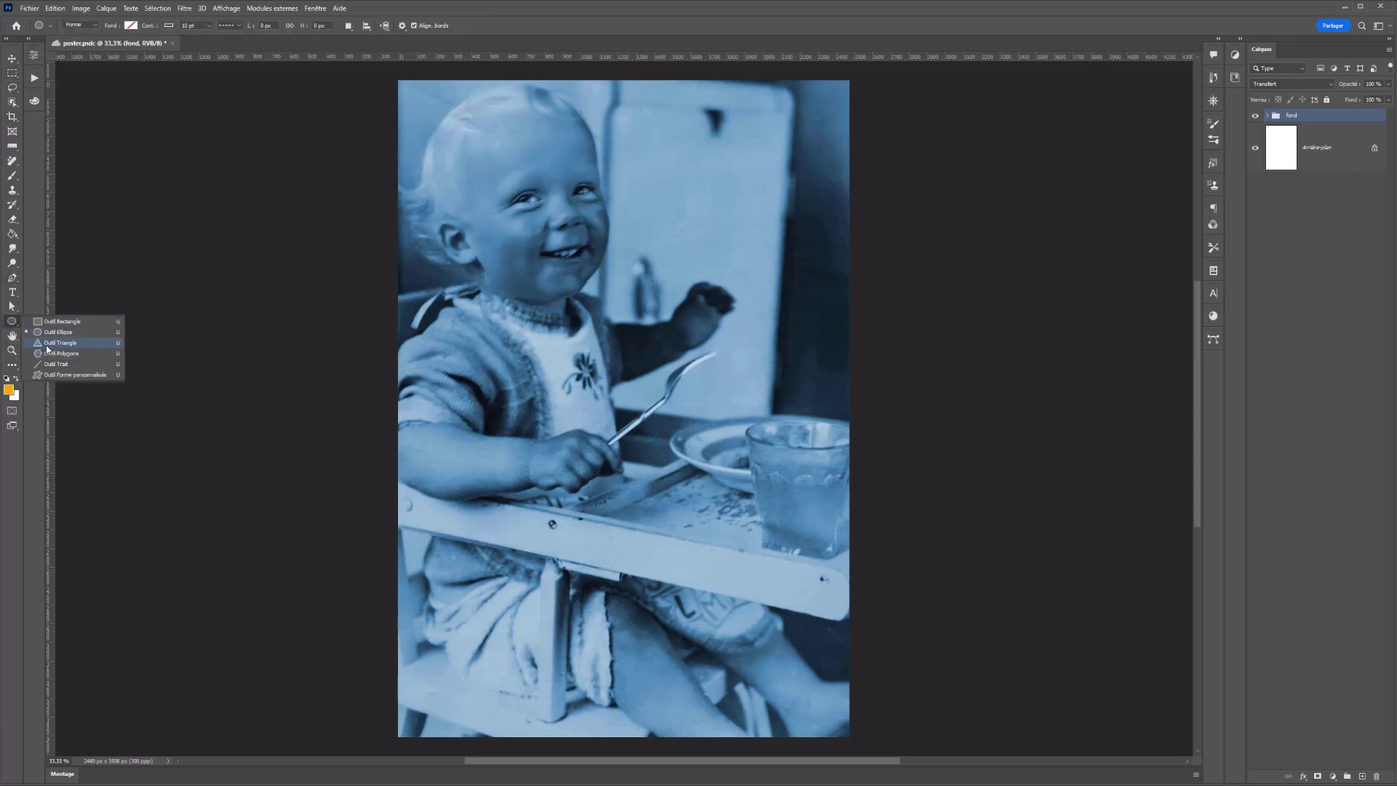
{"action": "left_click", "coordinate": [62, 321]}
{"action": "mouse_move", "coordinate": [469, 159]}
{"action": "left_mouse_down"}
{"action": "mouse_move", "coordinate": [645, 220]}
{"action": "mouse_move", "coordinate": [745, 216]}
{"action": "left_mouse_up"}
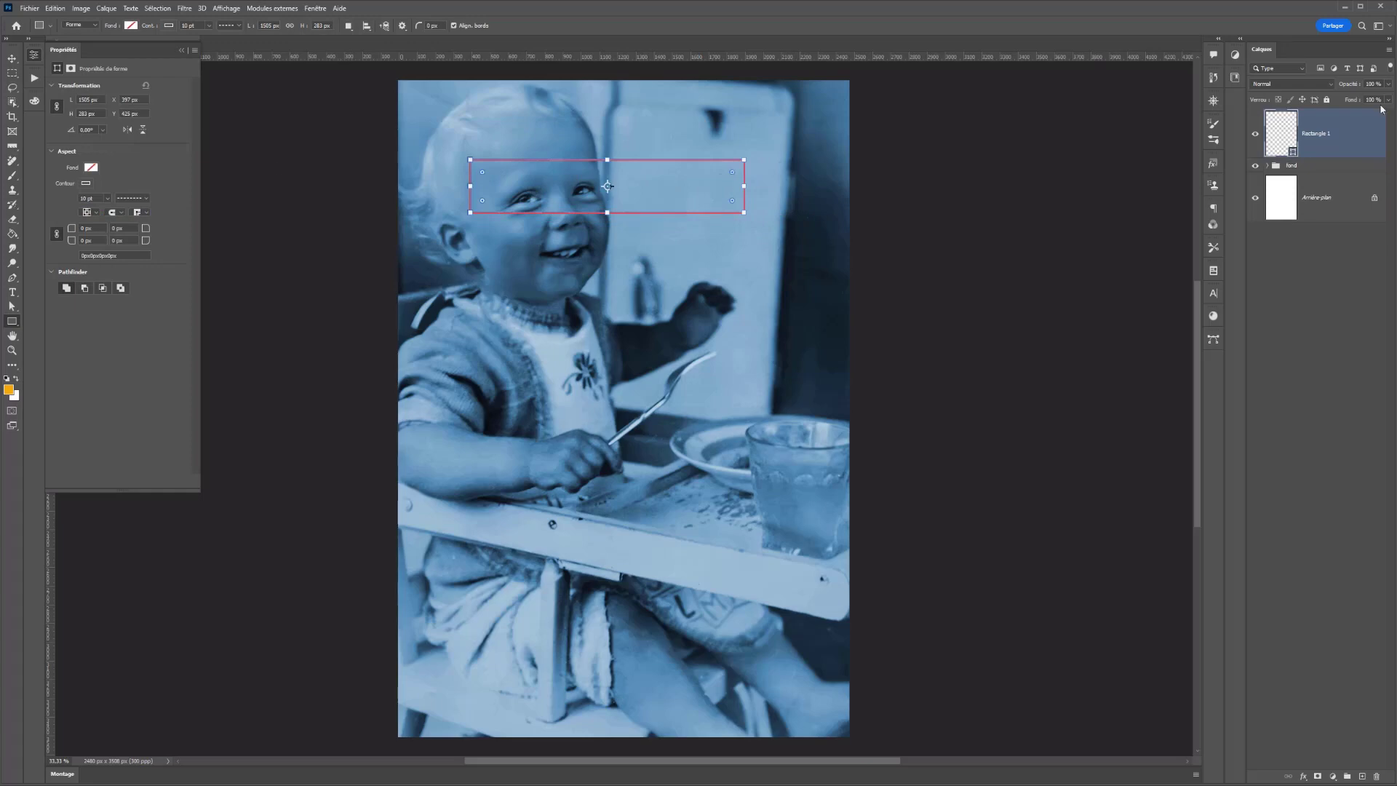
{"action": "double_click", "coordinate": [1287, 138]}
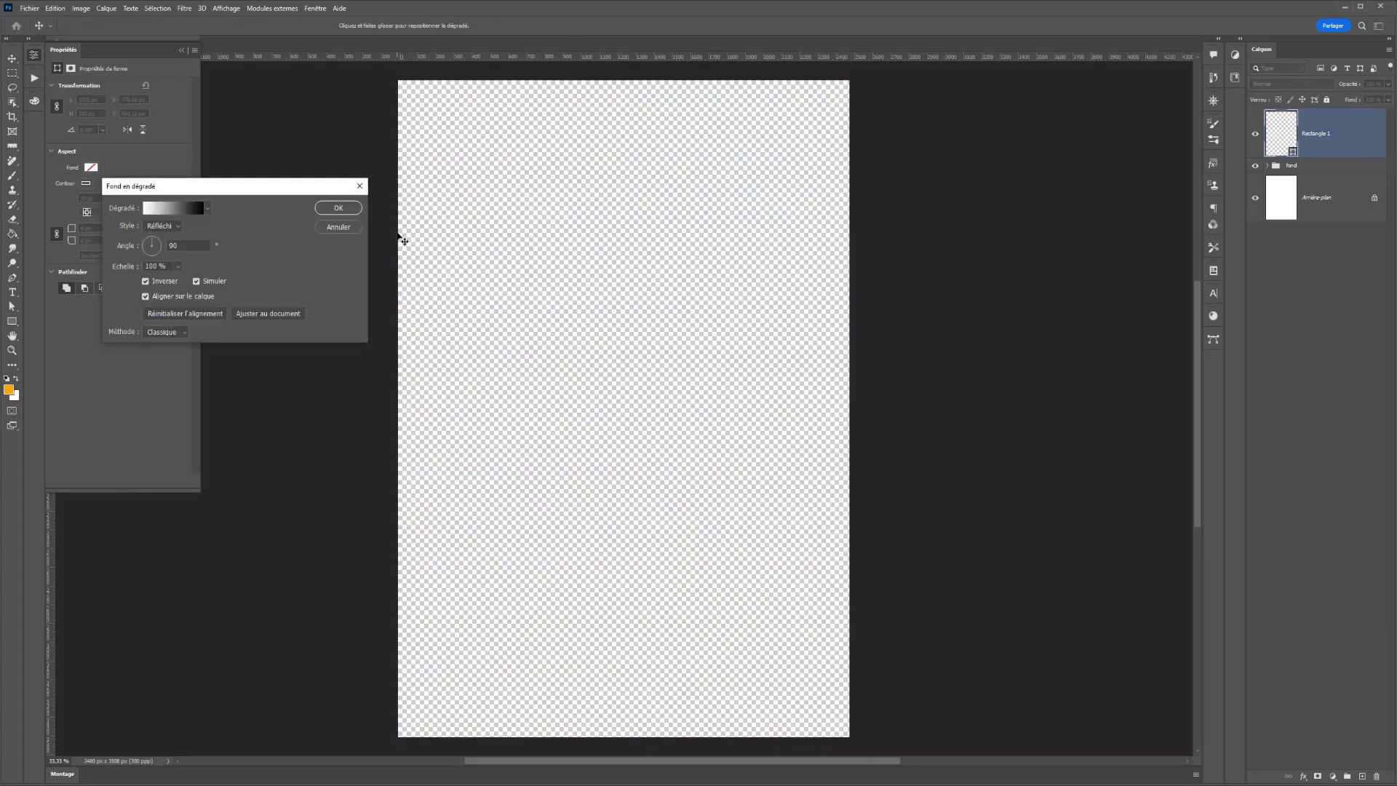
{"action": "left_click", "coordinate": [338, 226]}
{"action": "double_click", "coordinate": [1280, 146]}
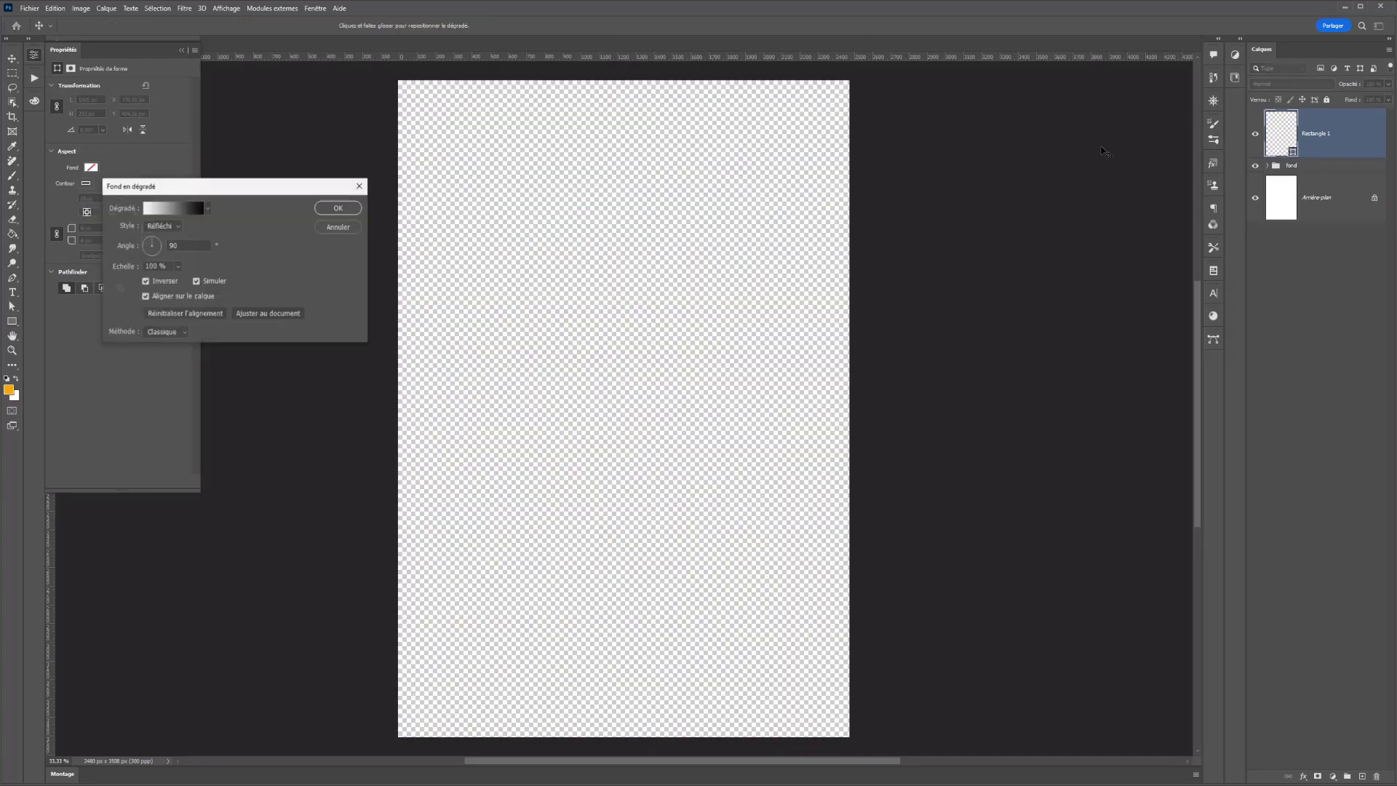
{"action": "left_click", "coordinate": [208, 209]}
{"action": "left_click", "coordinate": [291, 213]}
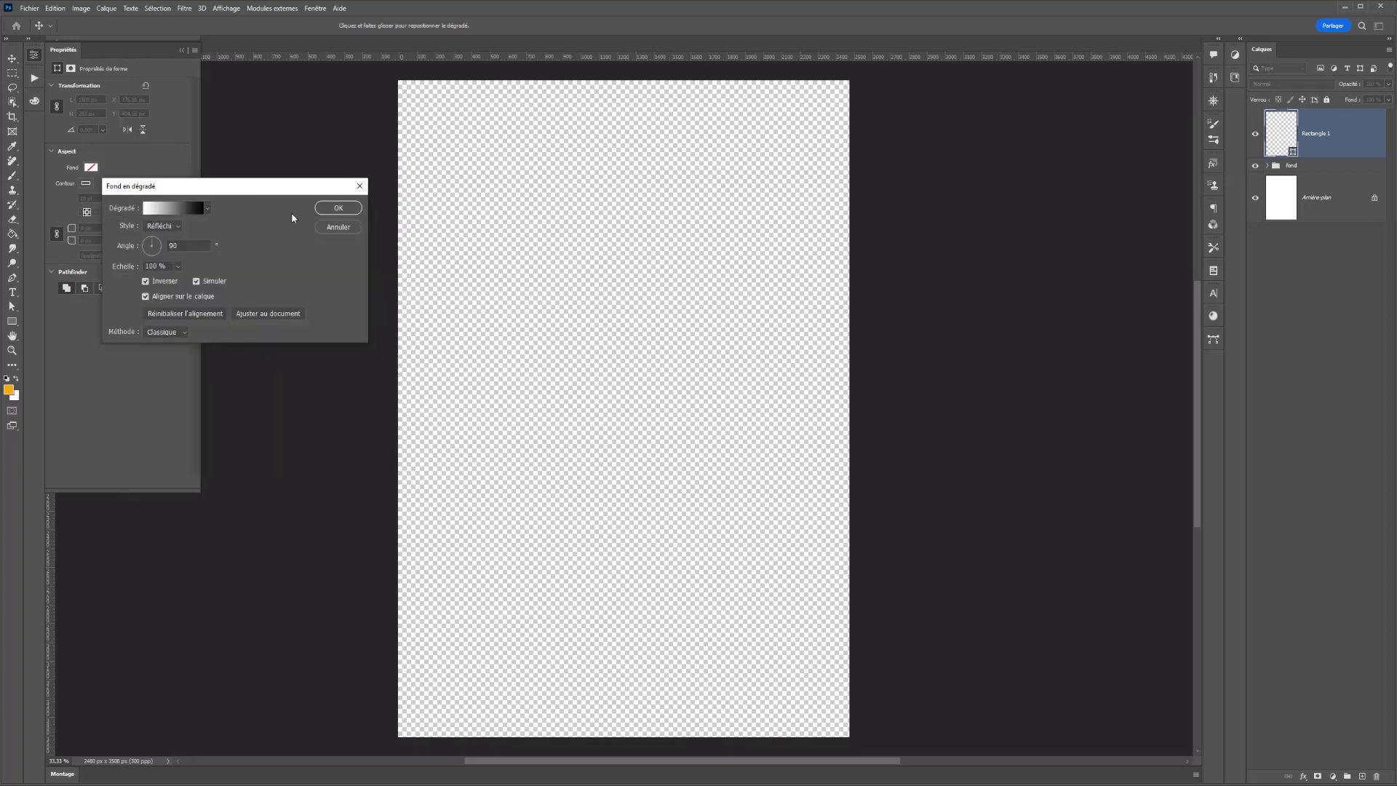
{"action": "left_click", "coordinate": [338, 227]}
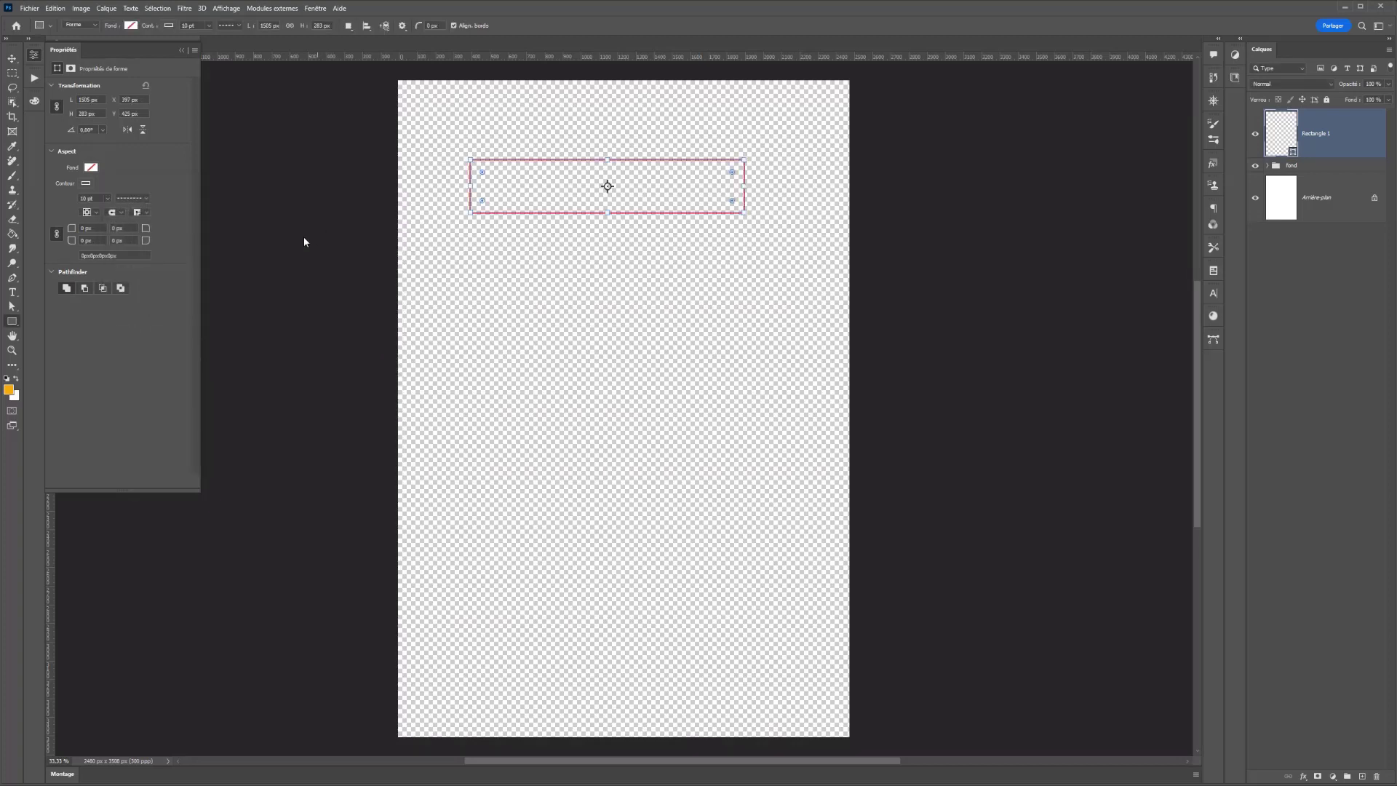
Try to fill the rectangle with a recently used orange swatch.
{"action": "left_click", "coordinate": [130, 25]}
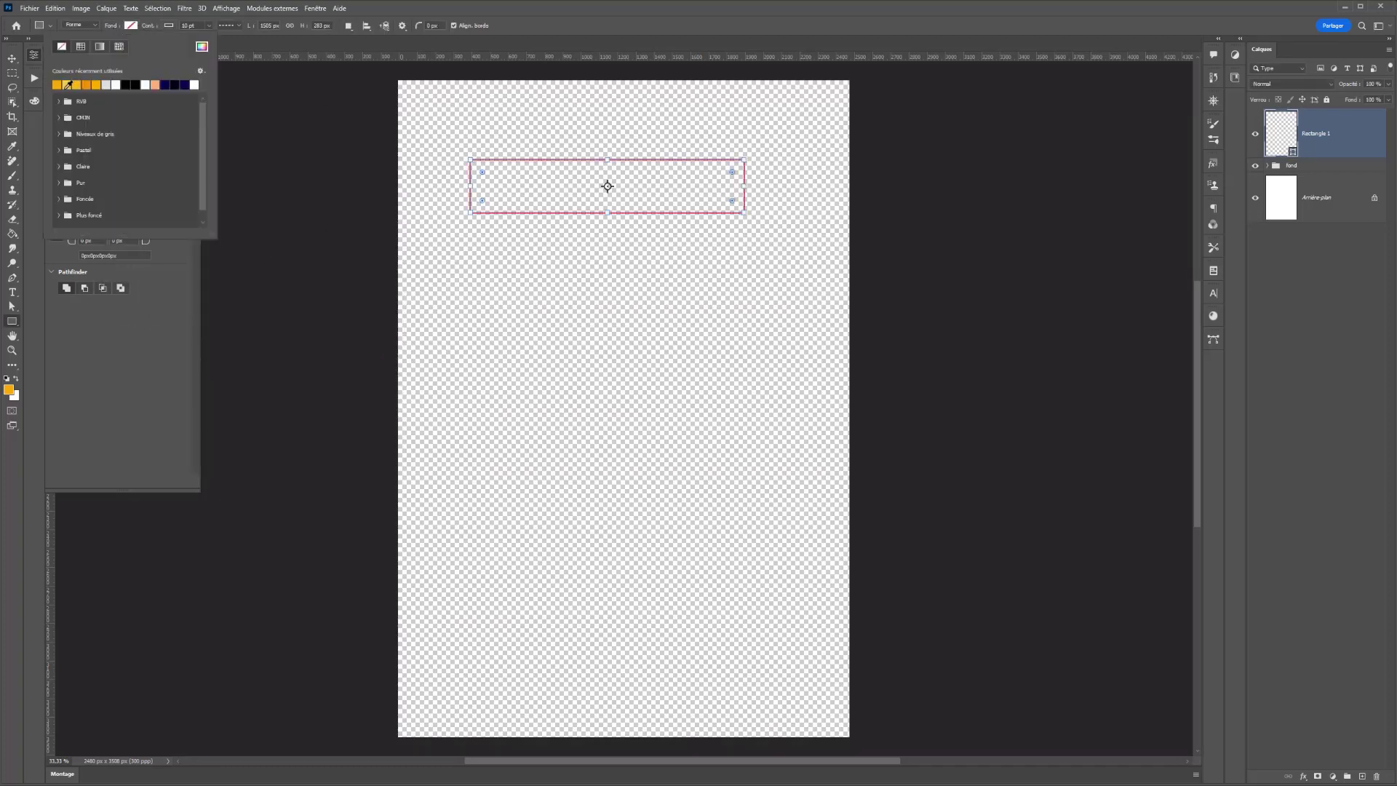
{"action": "left_click", "coordinate": [58, 85]}
{"action": "left_click", "coordinate": [66, 84]}
{"action": "double_click", "coordinate": [66, 84]}
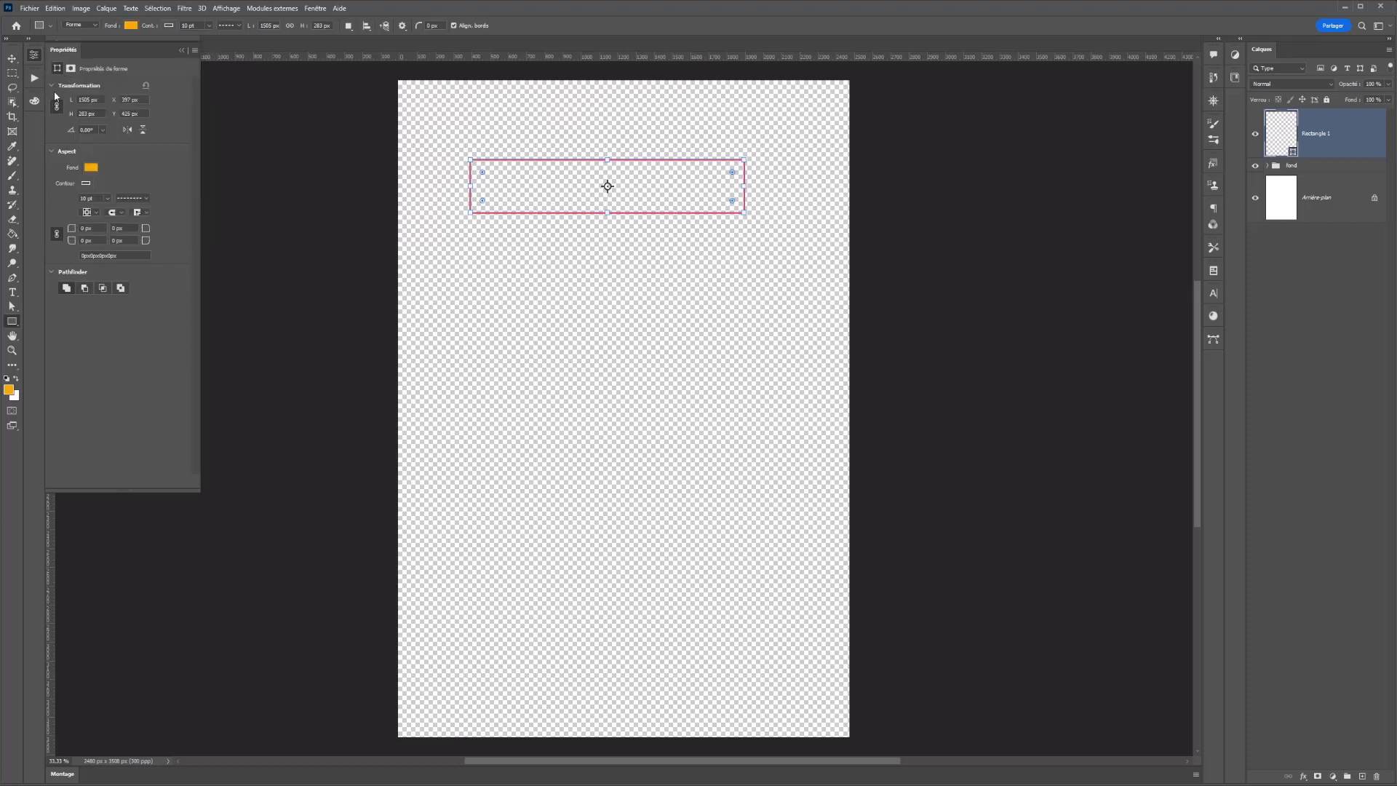
{"action": "left_click", "coordinate": [11, 58]}
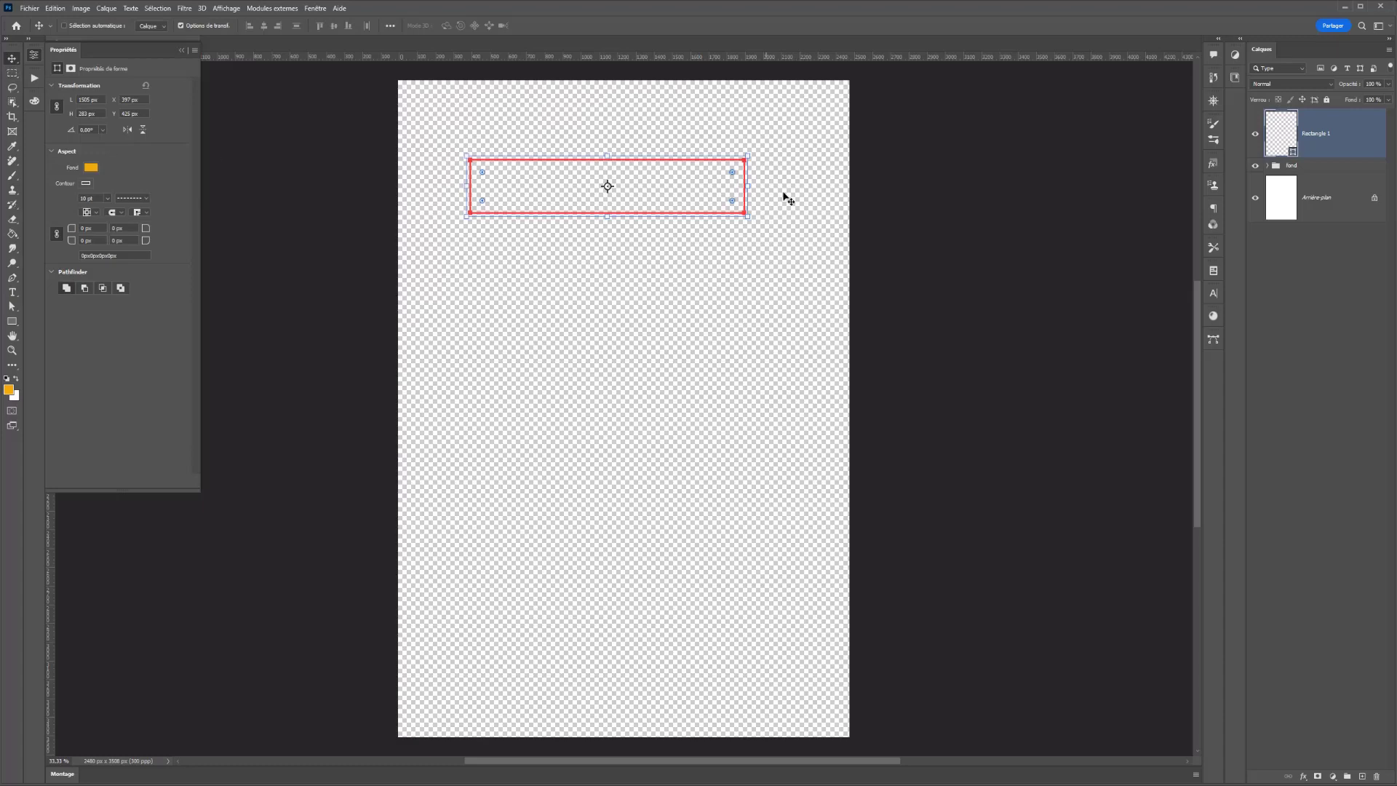
{"action": "left_click_drag", "start_coordinate": [1292, 159], "coordinate": [1292, 165]}
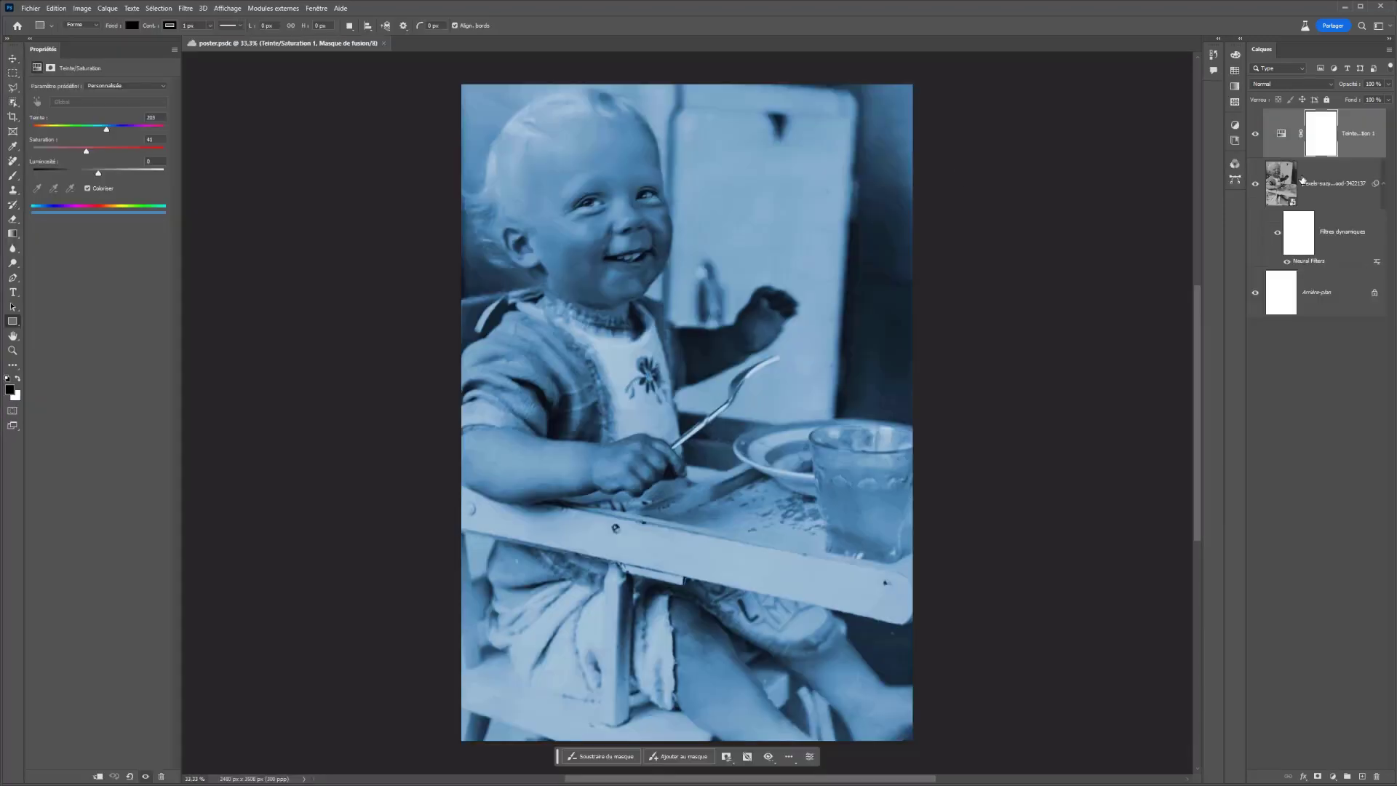
Draw a rectangle about 1350 px wide across the child's eyes and browse the CMJN fill swatches.
{"action": "left_click_drag", "start_coordinate": [505, 147], "coordinate": [750, 220]}
{"action": "left_click", "coordinate": [132, 25]}
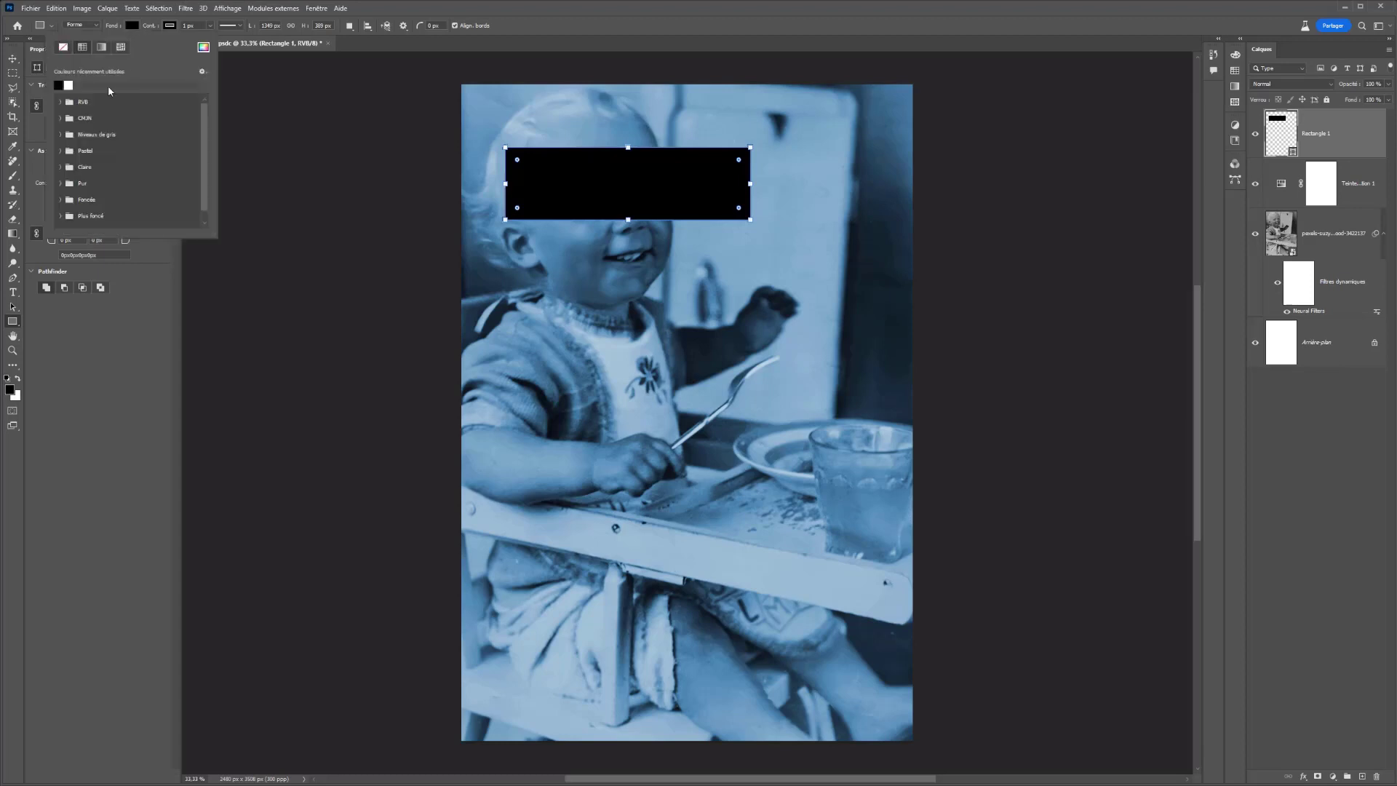
{"action": "left_click", "coordinate": [101, 47]}
{"action": "left_click", "coordinate": [82, 46]}
{"action": "left_click", "coordinate": [61, 119]}
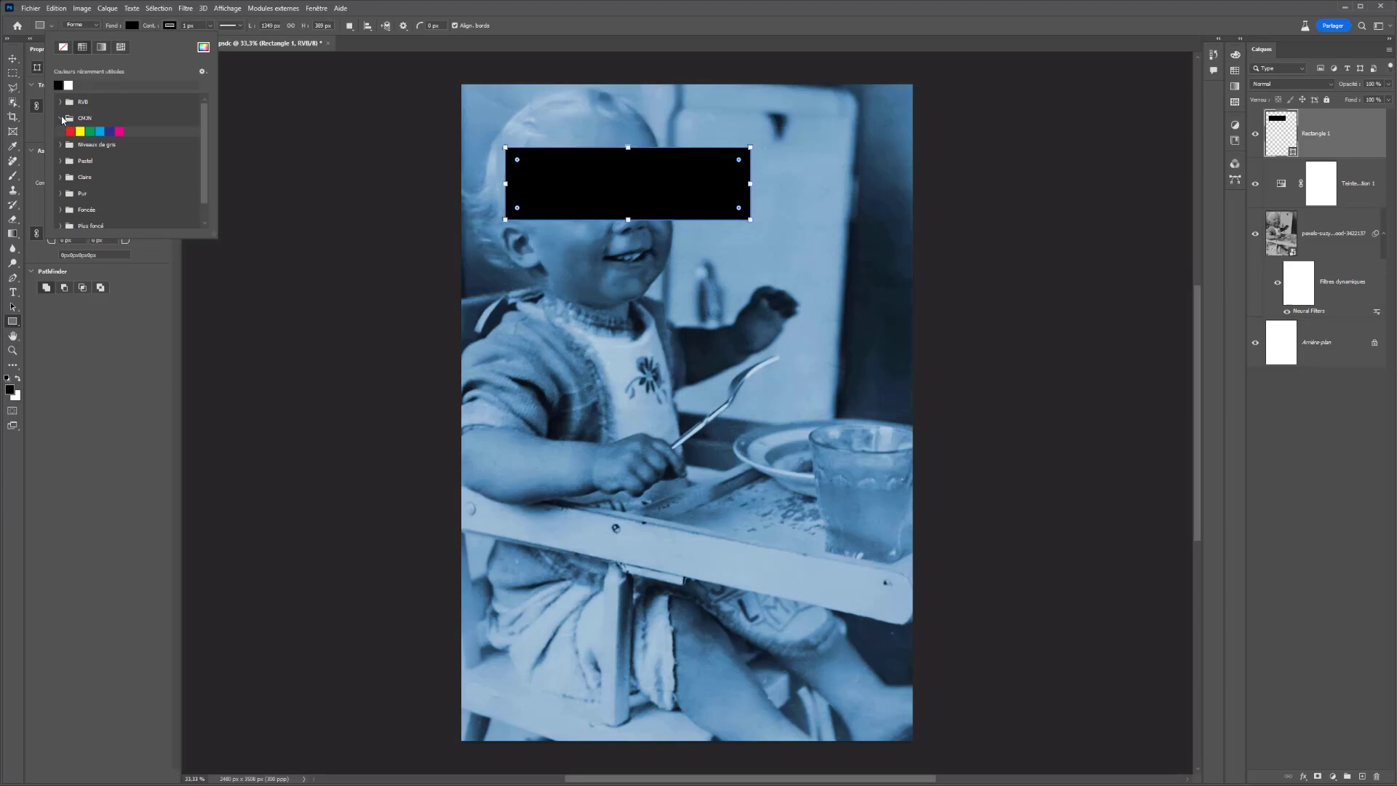
{"action": "left_click", "coordinate": [61, 119]}
{"action": "key", "text": "Escape"}
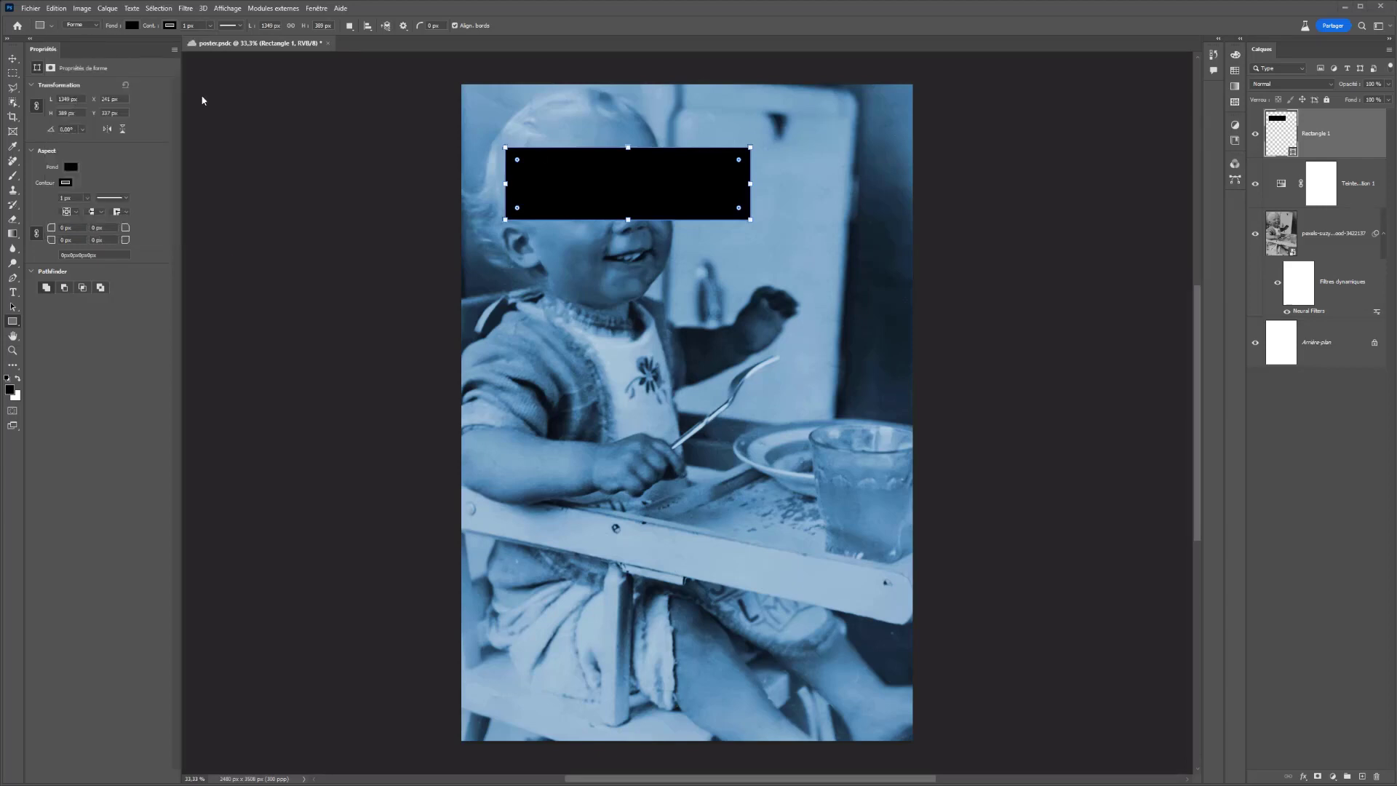
Set the rectangle's fill to a custom bright yellow, #ffdb13.
{"action": "left_click", "coordinate": [132, 28]}
{"action": "left_click", "coordinate": [204, 47]}
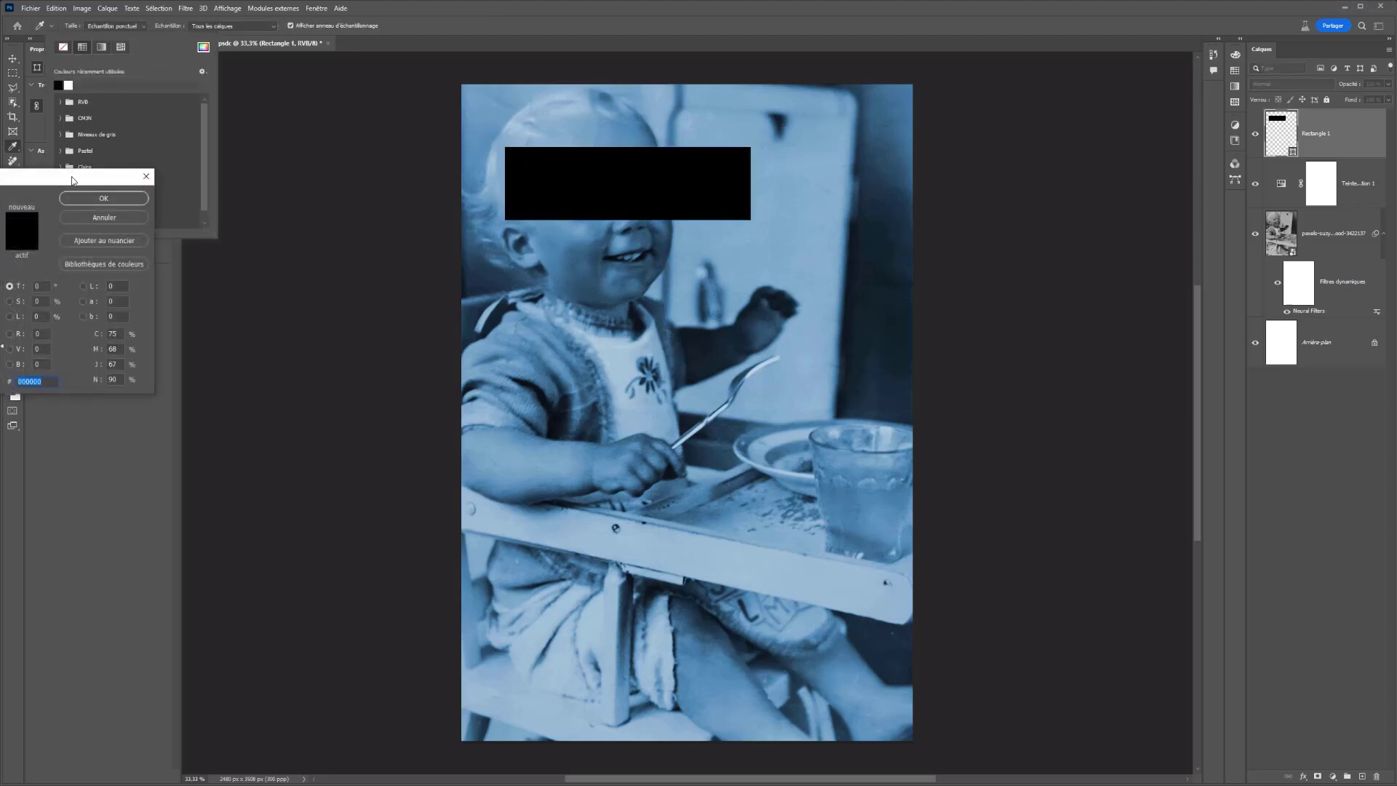
{"action": "left_click_drag", "start_coordinate": [74, 182], "coordinate": [349, 189]}
{"action": "left_click", "coordinate": [271, 327]}
{"action": "left_click_drag", "start_coordinate": [241, 234], "coordinate": [248, 211]}
{"action": "left_click_drag", "start_coordinate": [270, 330], "coordinate": [271, 334]}
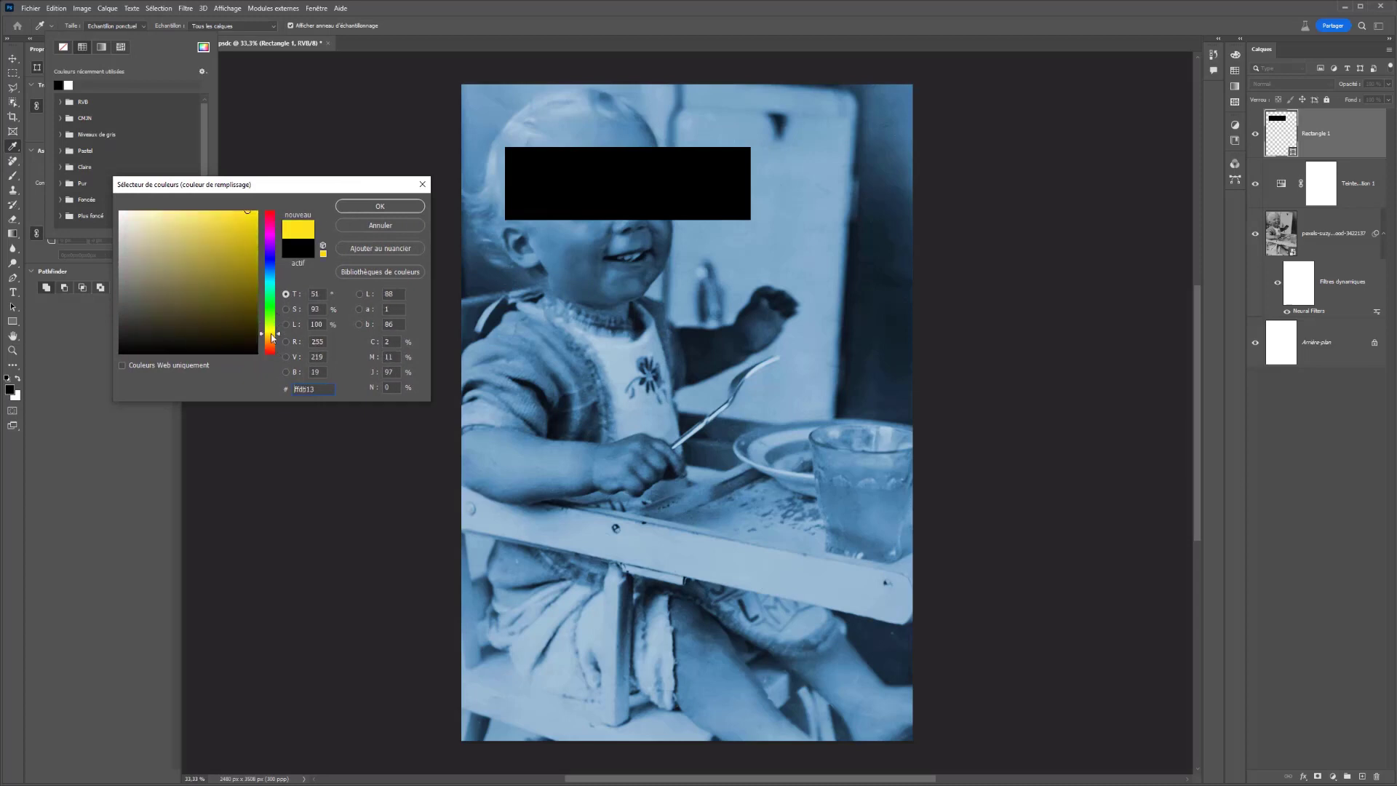
{"action": "left_click", "coordinate": [369, 209]}
Try the Lumière tamisée blending mode on the rectangle and change its fill to the greenish yellow #e0ff05.
{"action": "left_click", "coordinate": [1286, 83]}
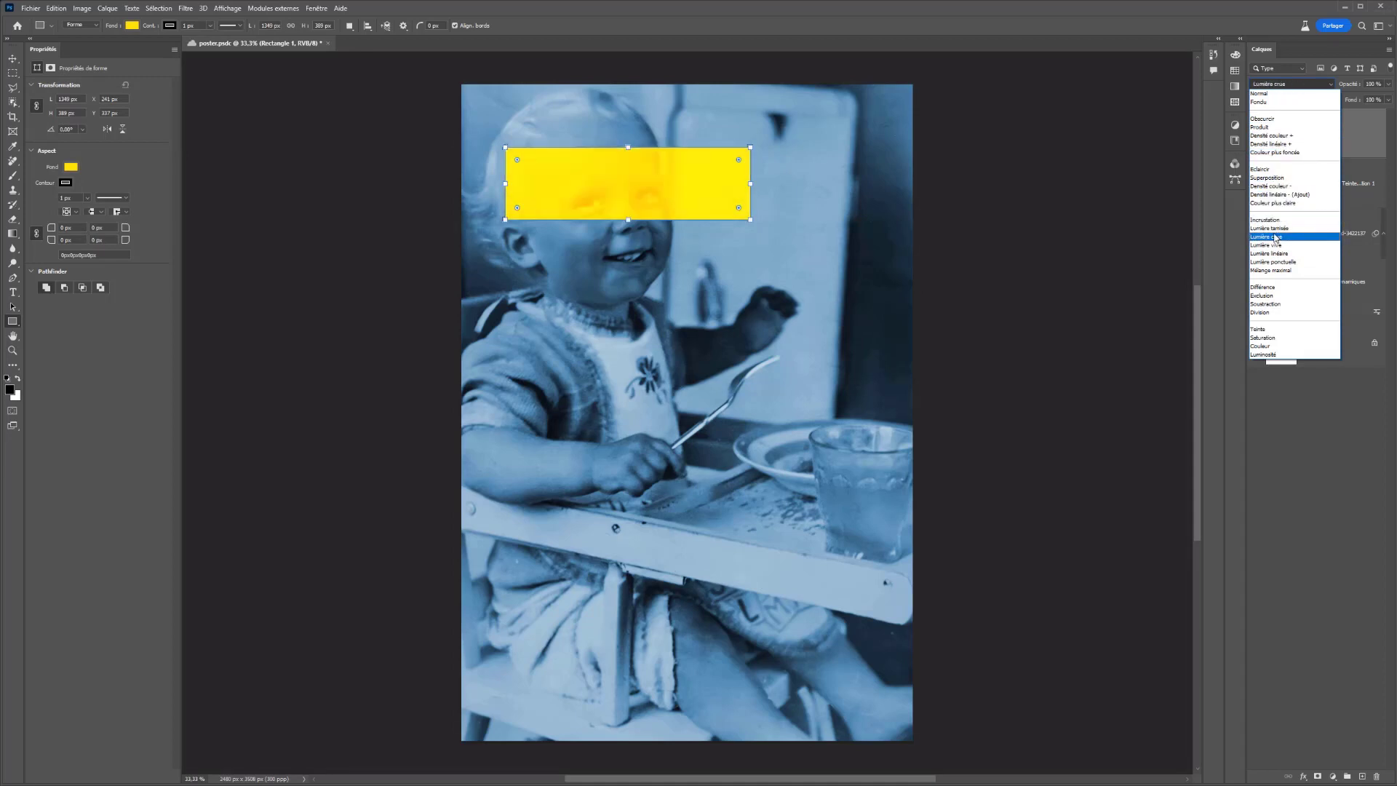
{"action": "left_click", "coordinate": [1274, 231]}
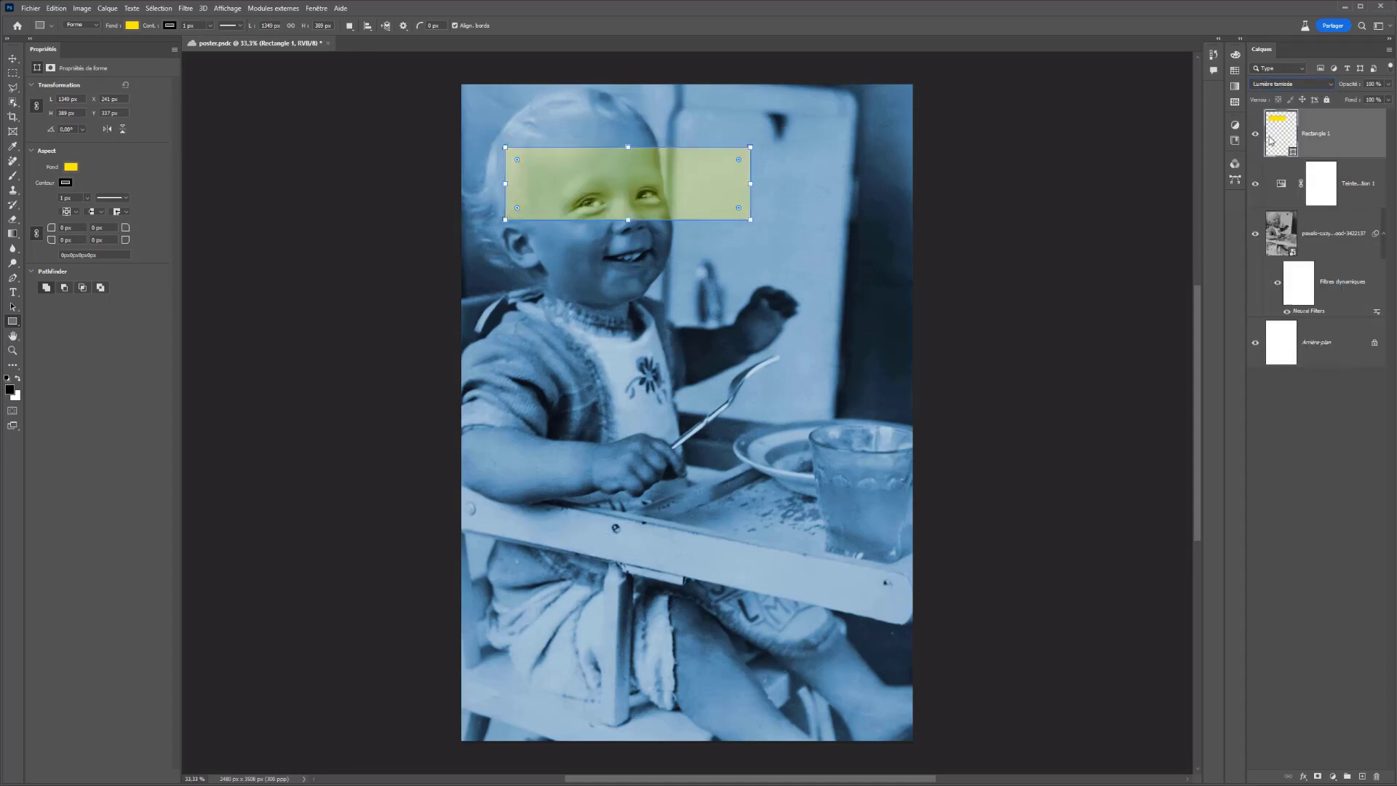
{"action": "double_click", "coordinate": [1271, 128]}
{"action": "left_click_drag", "start_coordinate": [207, 246], "coordinate": [281, 220]}
{"action": "left_click_drag", "start_coordinate": [271, 343], "coordinate": [275, 329]}
{"action": "left_click_drag", "start_coordinate": [251, 234], "coordinate": [254, 201]}
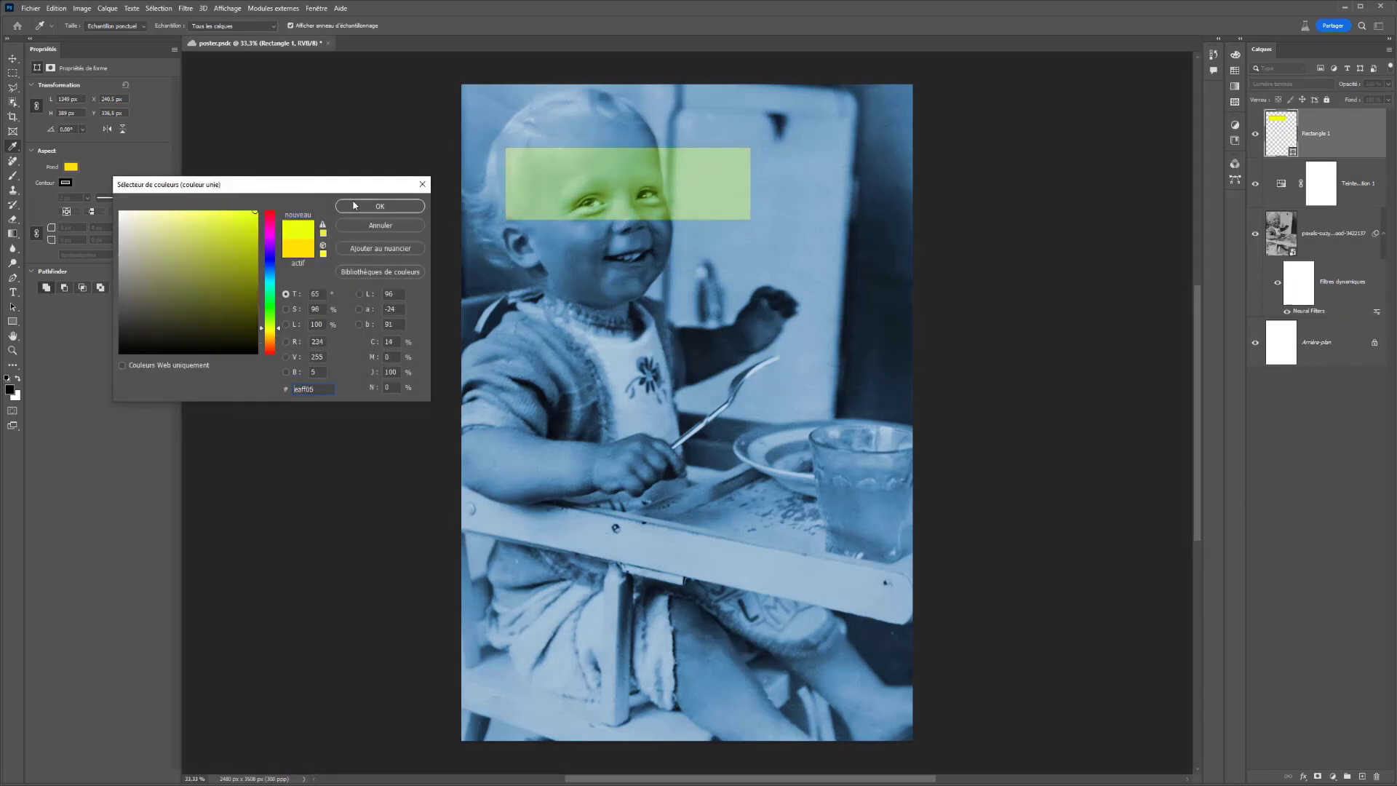
{"action": "left_click", "coordinate": [379, 206]}
Try other blending modes on the rectangle, return it to Normal, and lower its opacity to 62%.
{"action": "left_click", "coordinate": [1269, 84]}
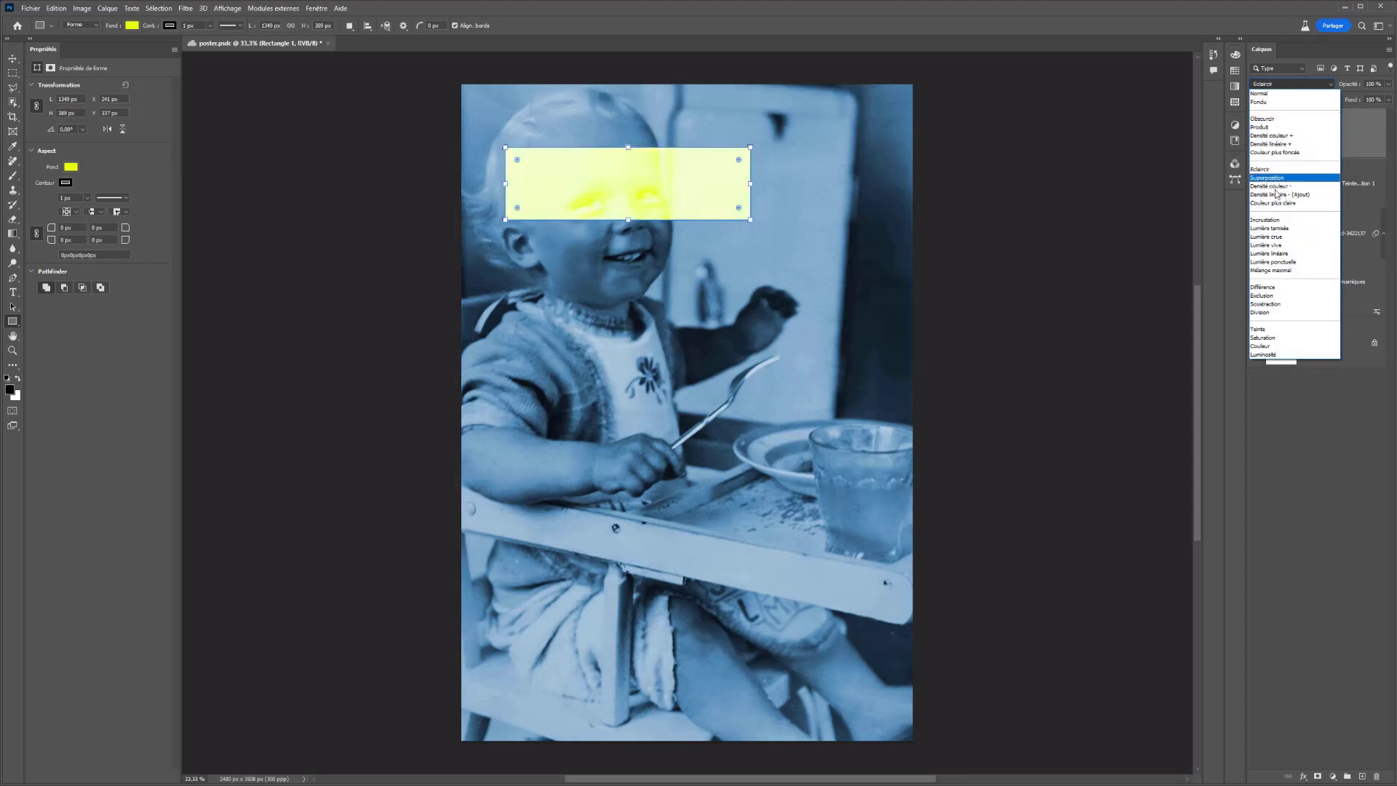
{"action": "left_click", "coordinate": [1280, 231]}
{"action": "left_click", "coordinate": [1293, 85]}
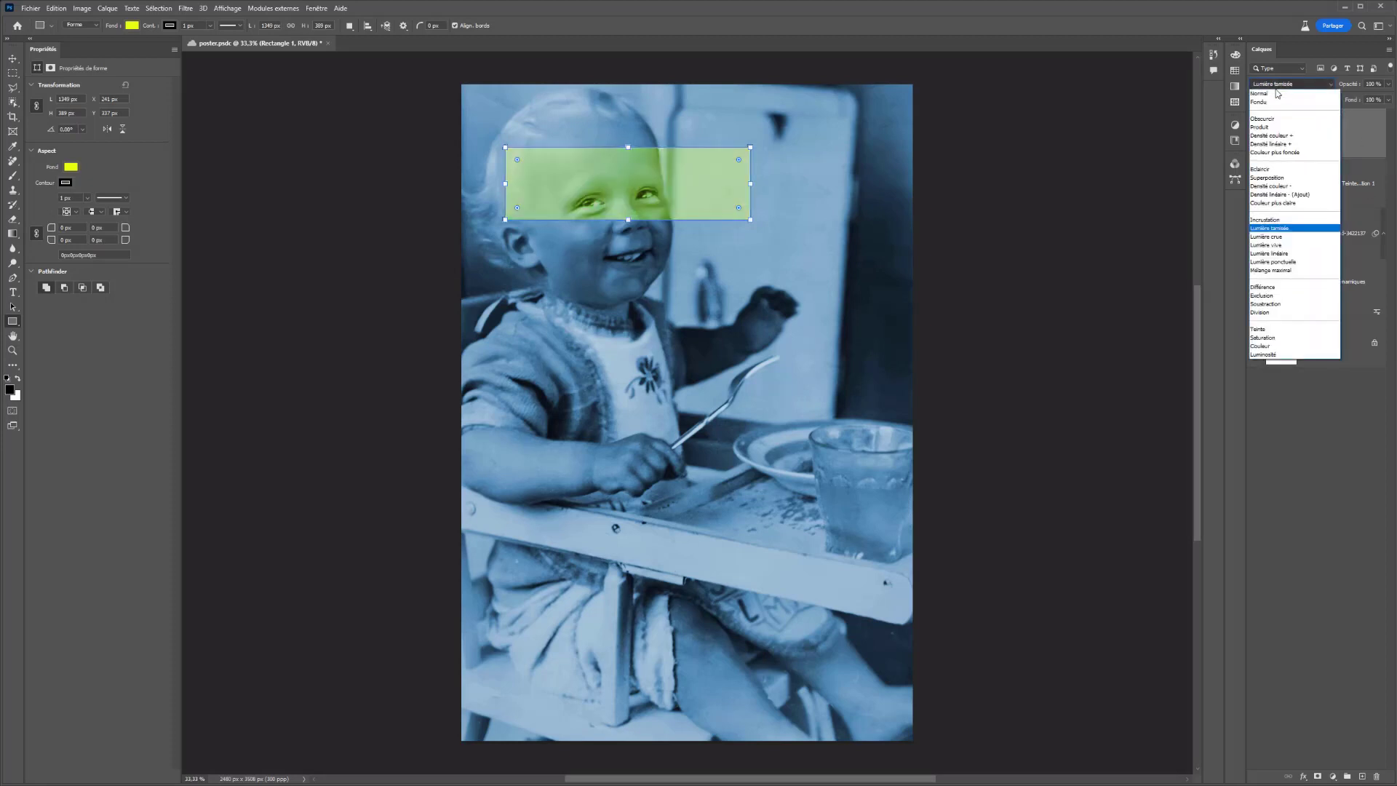
{"action": "left_click", "coordinate": [1278, 94]}
{"action": "left_click", "coordinate": [1387, 84]}
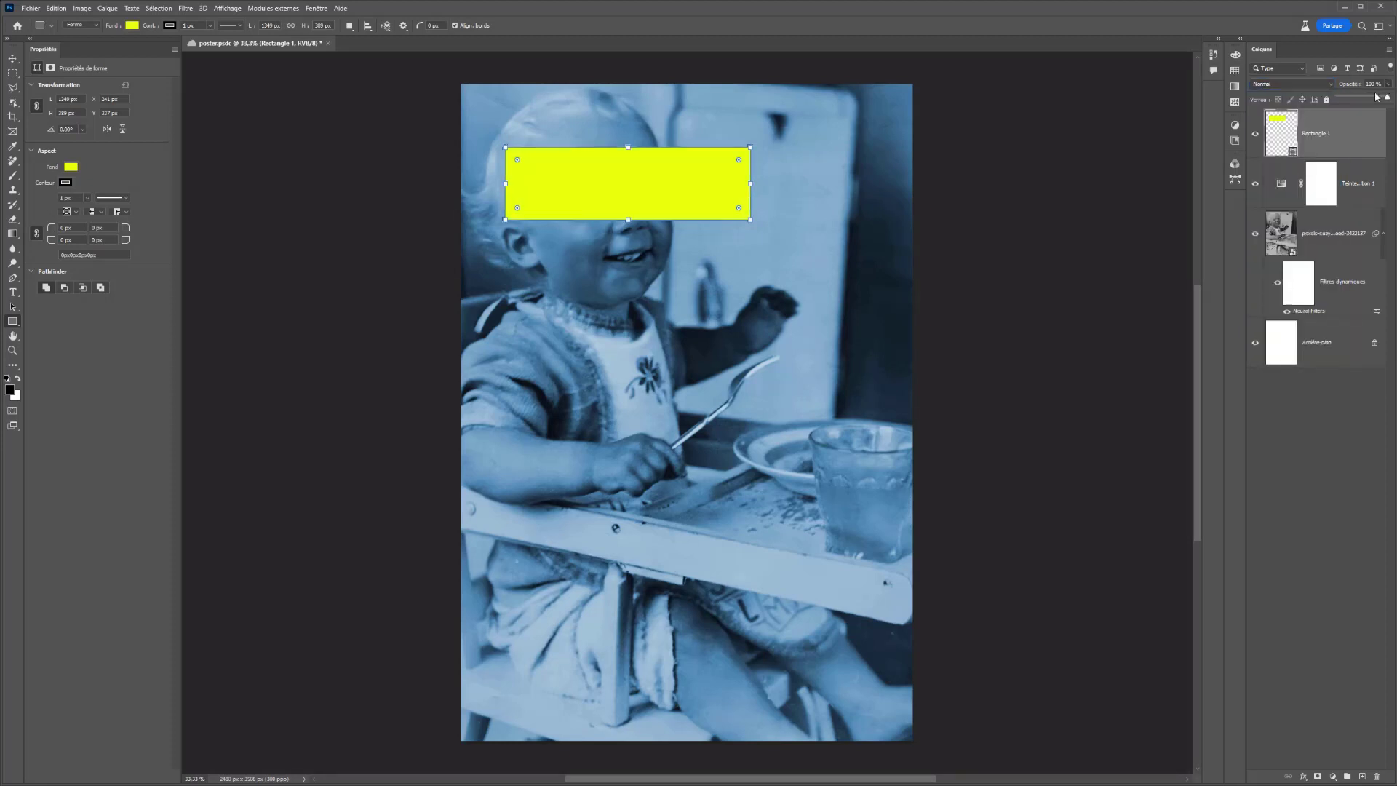
{"action": "left_click_drag", "start_coordinate": [1387, 98], "coordinate": [1359, 97]}
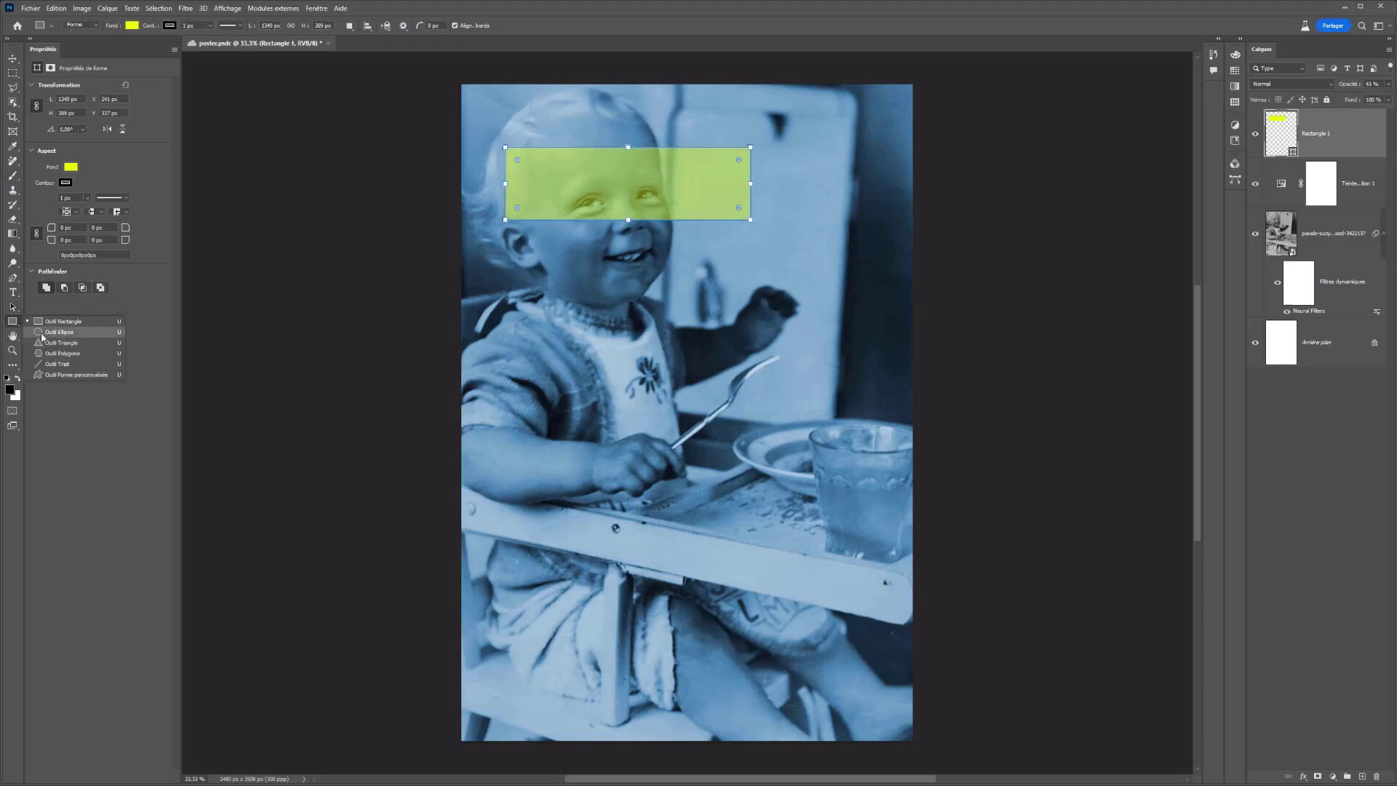
Draw a circle about 630 px in diameter below the rectangle, in the same shape layer.
{"action": "key", "text": "shift+u"}
{"action": "mouse_move", "coordinate": [508, 229]}
{"action": "left_mouse_down"}
{"action": "mouse_move", "coordinate": [539, 235]}
{"action": "mouse_move", "coordinate": [622, 340]}
{"action": "mouse_move", "coordinate": [621, 364]}
{"action": "left_mouse_up"}
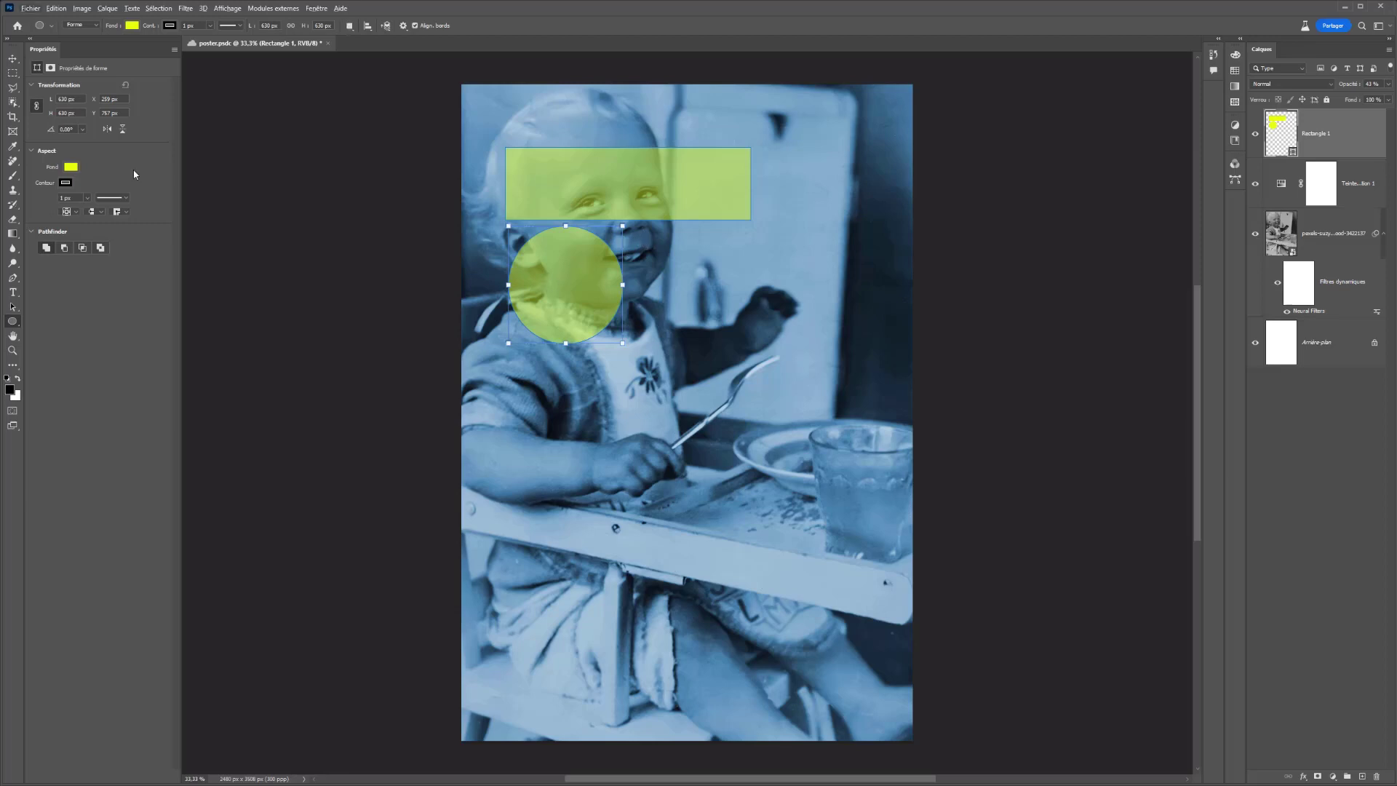
{"action": "left_click", "coordinate": [12, 58]}
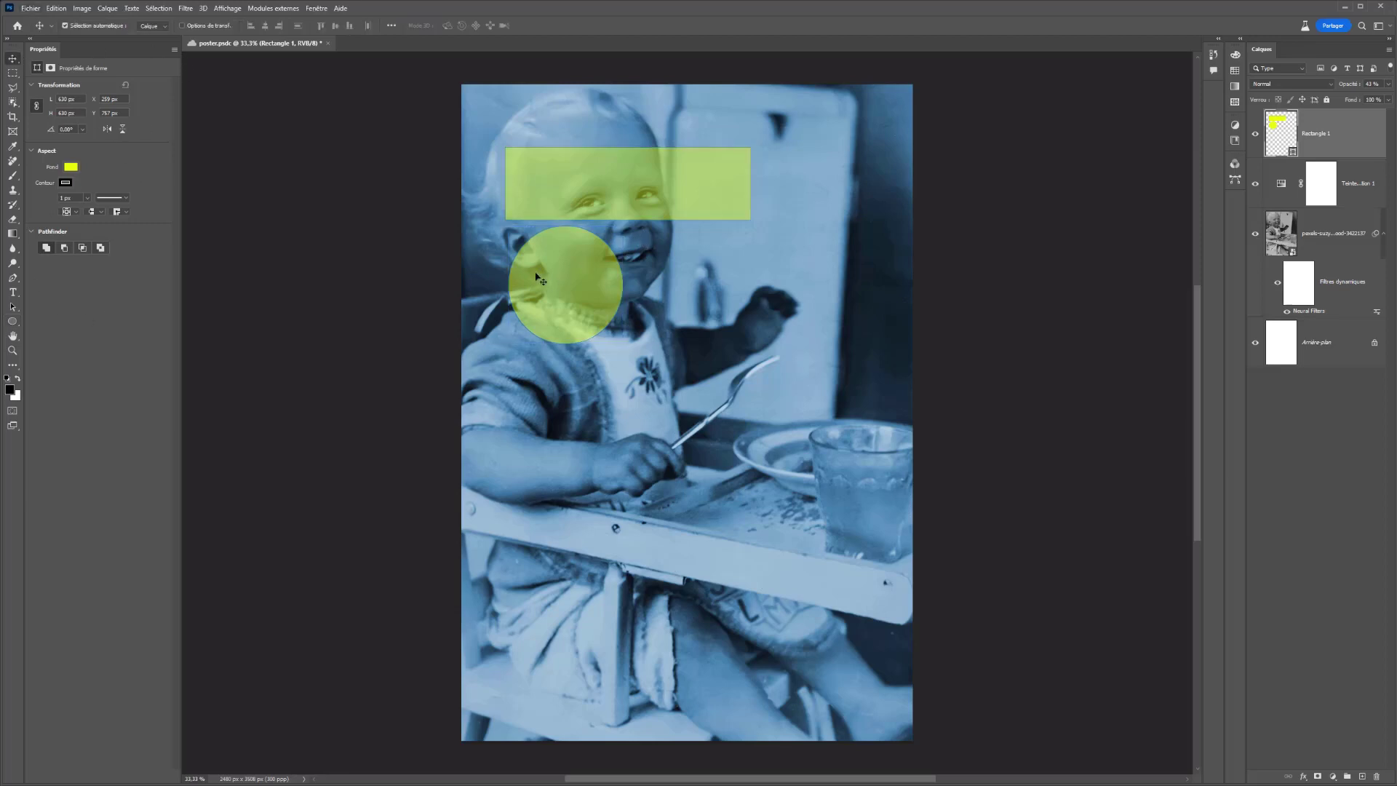
Duplicate the circle to its right within the same shape layer, aligning the copy with the rectangle's right edge.
{"action": "left_click", "coordinate": [15, 320]}
{"action": "left_click", "coordinate": [18, 308]}
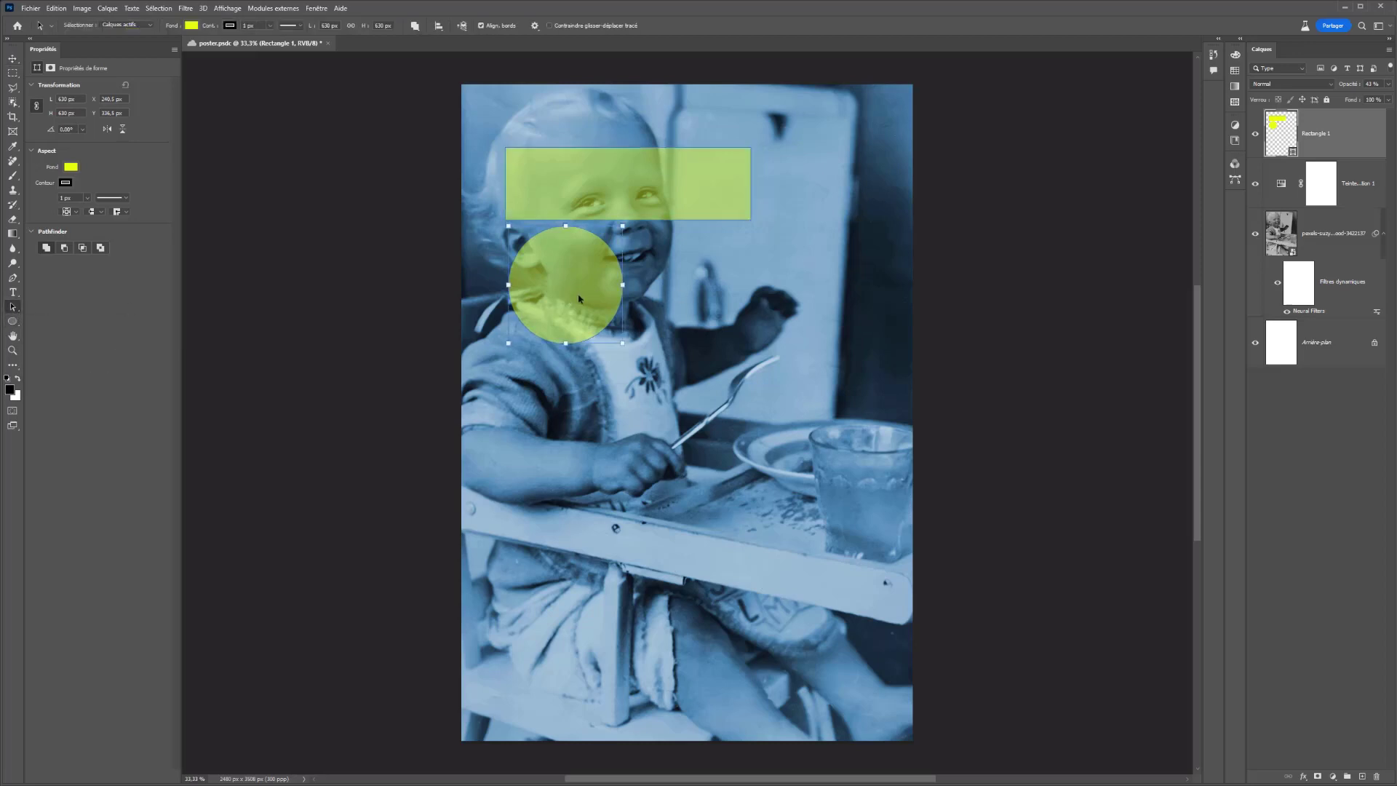
{"action": "left_click_drag", "start_coordinate": [579, 298], "coordinate": [692, 302]}
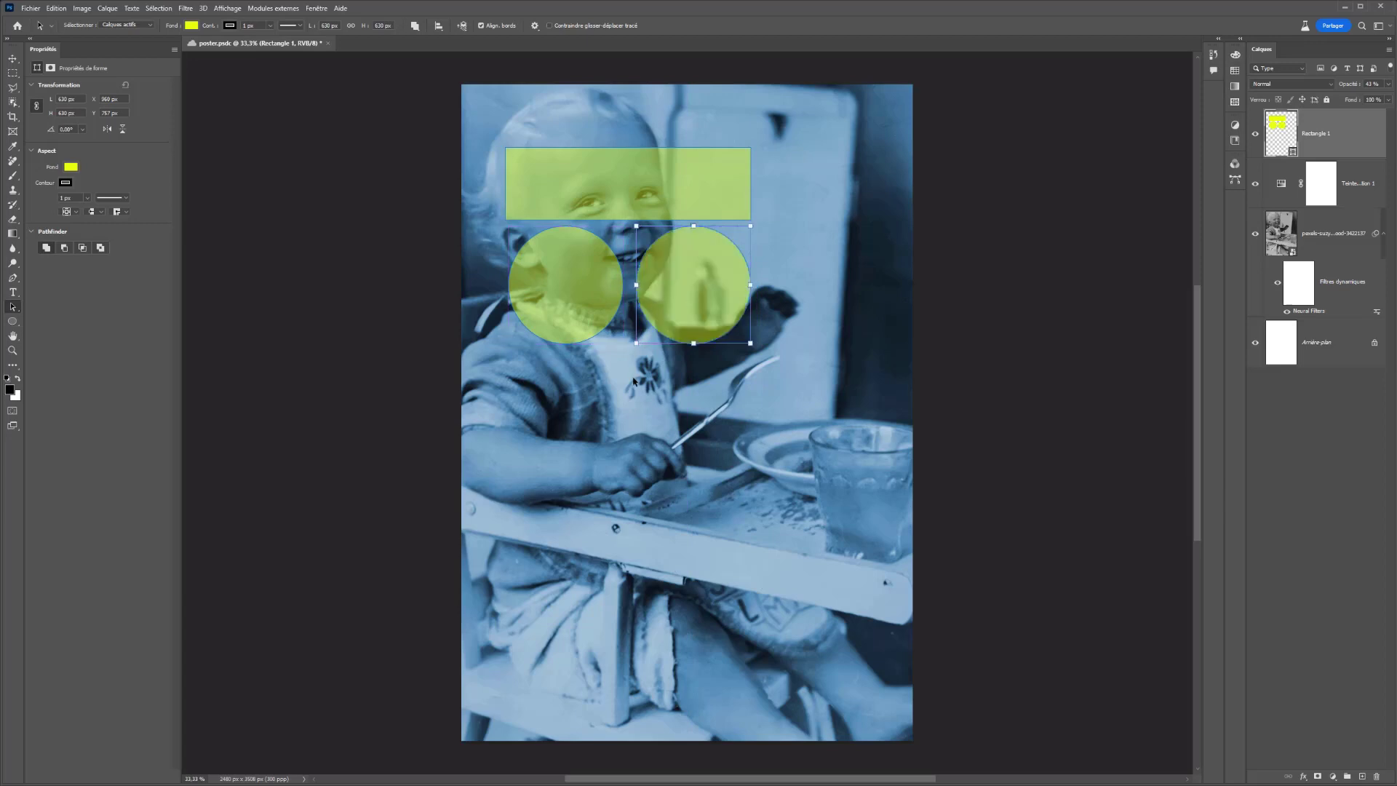
Shift the original circle slightly left so it lines up with the rectangle's left edge.
{"action": "left_click", "coordinate": [1254, 134]}
{"action": "left_click", "coordinate": [1256, 135]}
{"action": "left_click", "coordinate": [557, 308]}
{"action": "left_click_drag", "start_coordinate": [556, 307], "coordinate": [553, 308]}
{"action": "left_click", "coordinate": [701, 299]}
Reduce the rectangle to a thin bar about 143 px high by lowering its upper edge.
{"action": "left_click", "coordinate": [630, 160]}
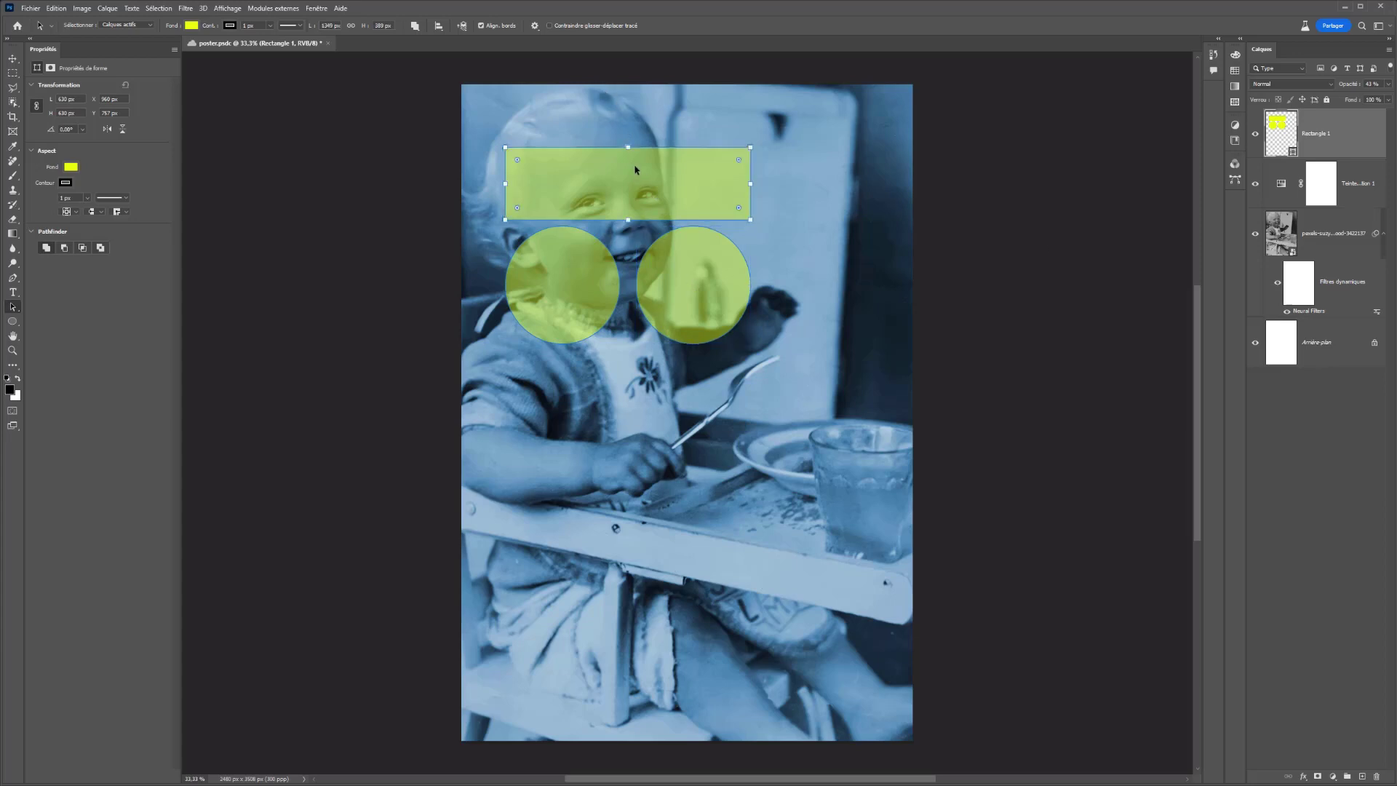
{"action": "left_click_drag", "start_coordinate": [628, 149], "coordinate": [627, 193]}
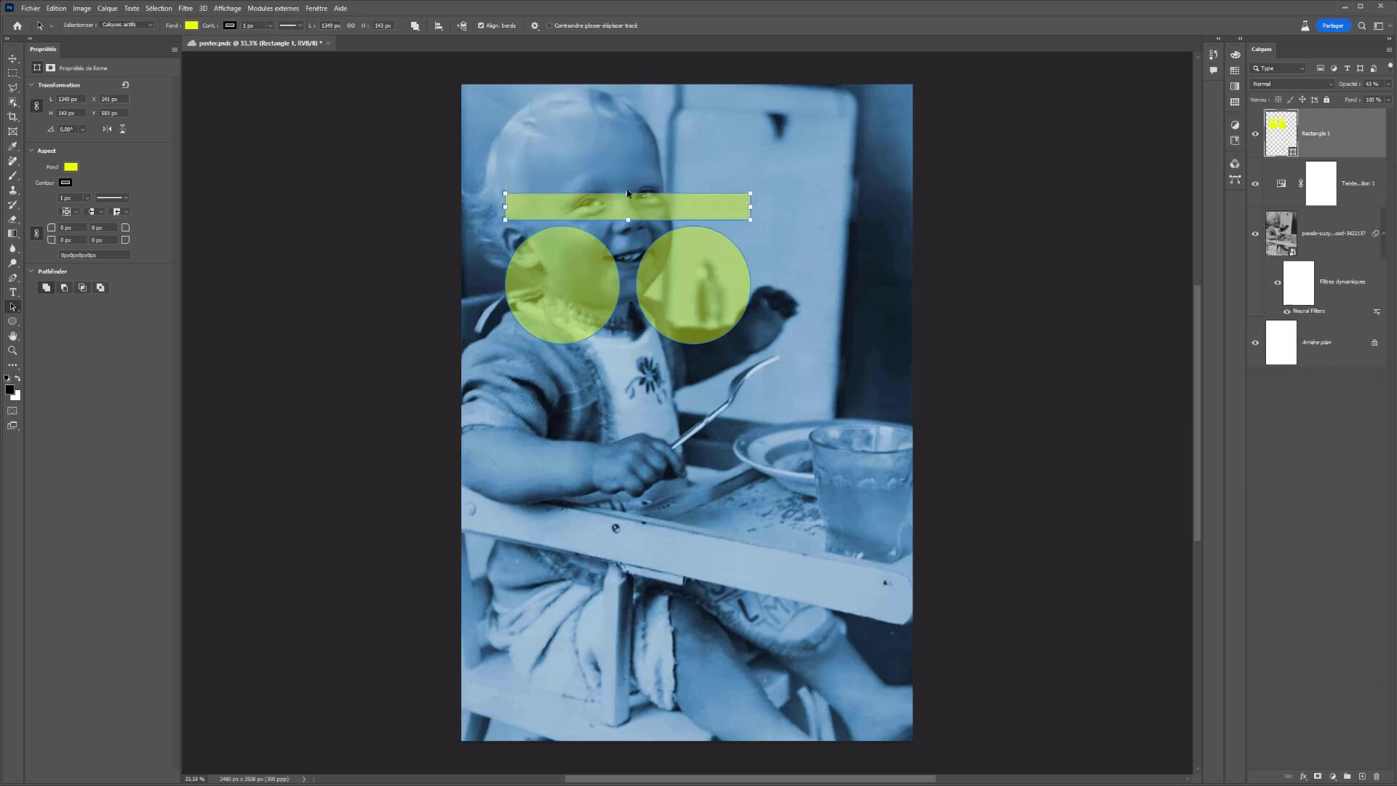
{"action": "key", "text": "Return"}
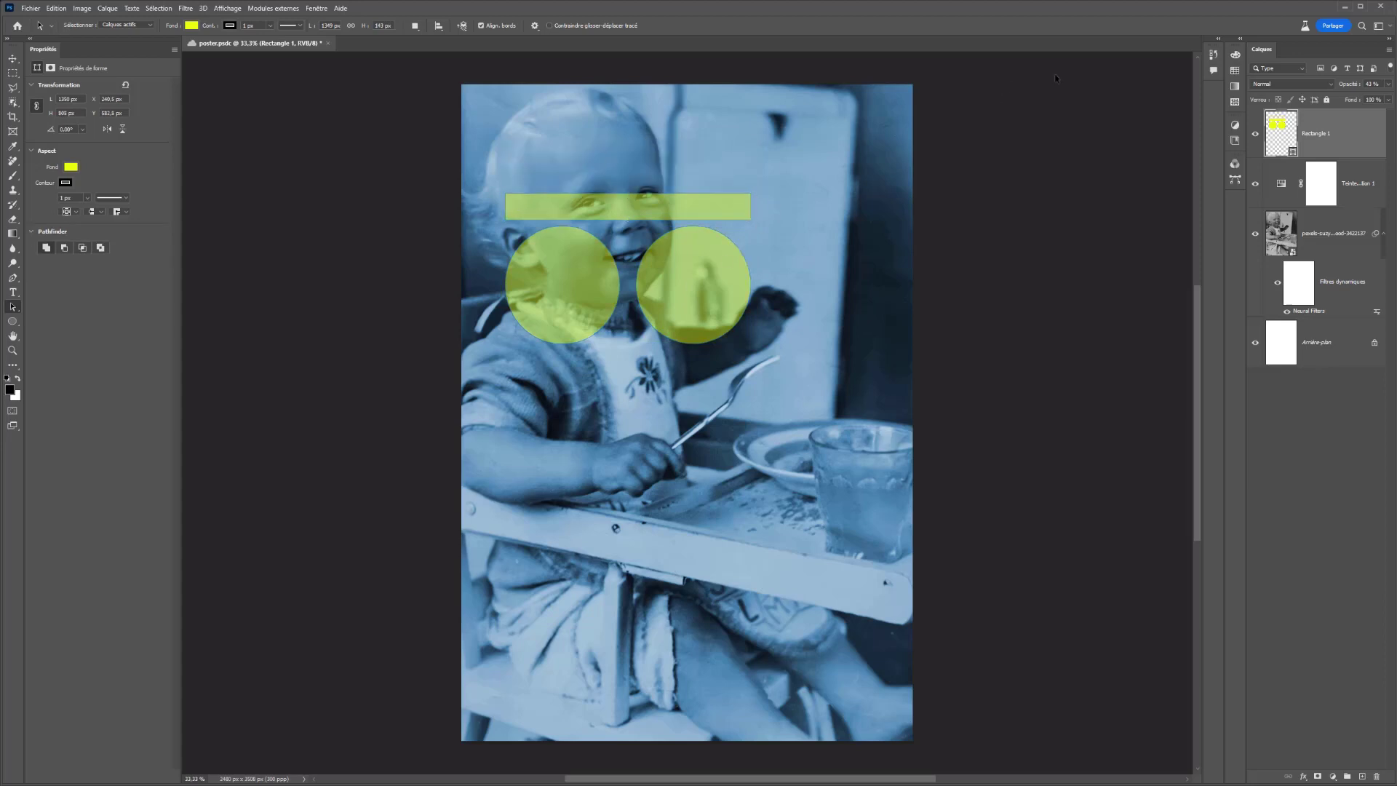
Adjust the shape layer's opacity so the yellow is stronger, and remove the stroke from the shapes.
{"action": "left_click", "coordinate": [1387, 85]}
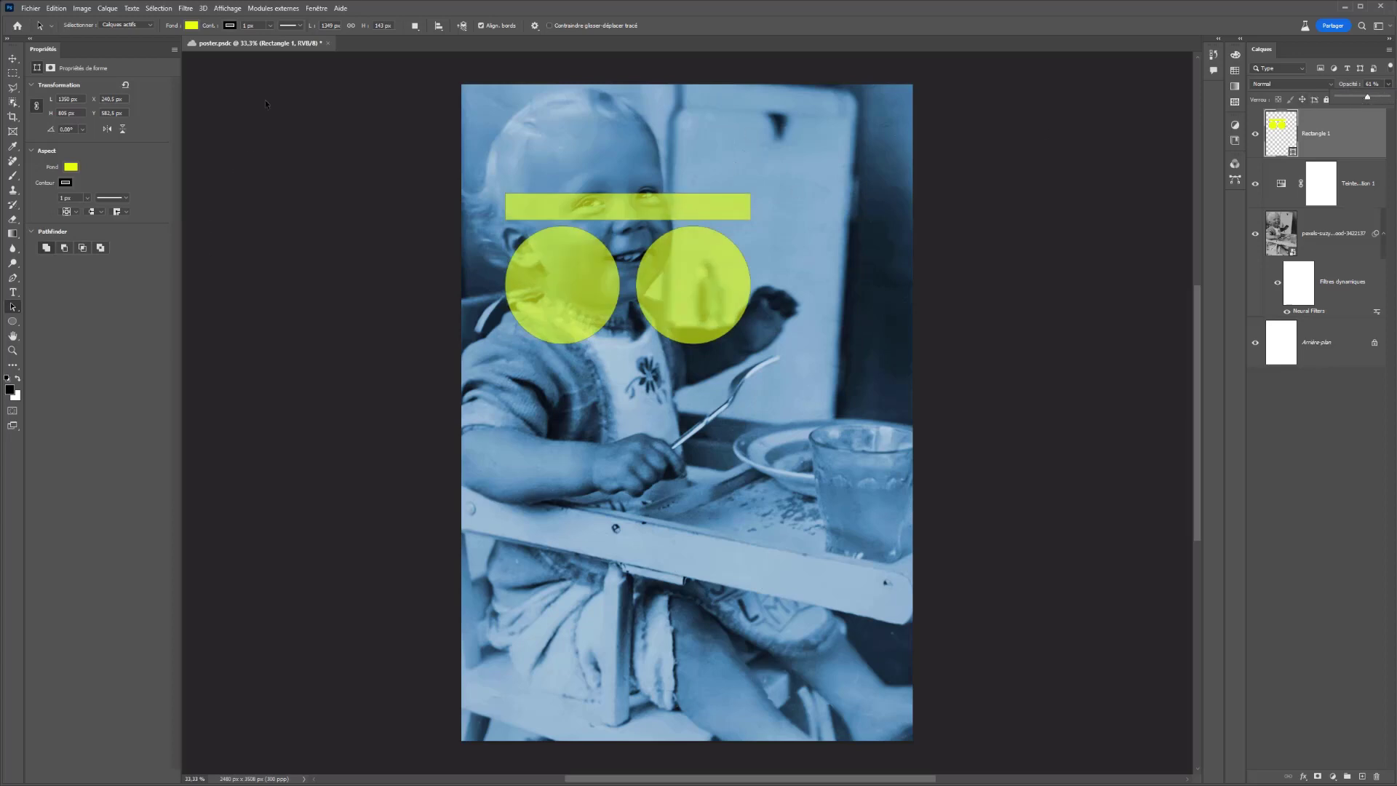
{"action": "left_click", "coordinate": [230, 26]}
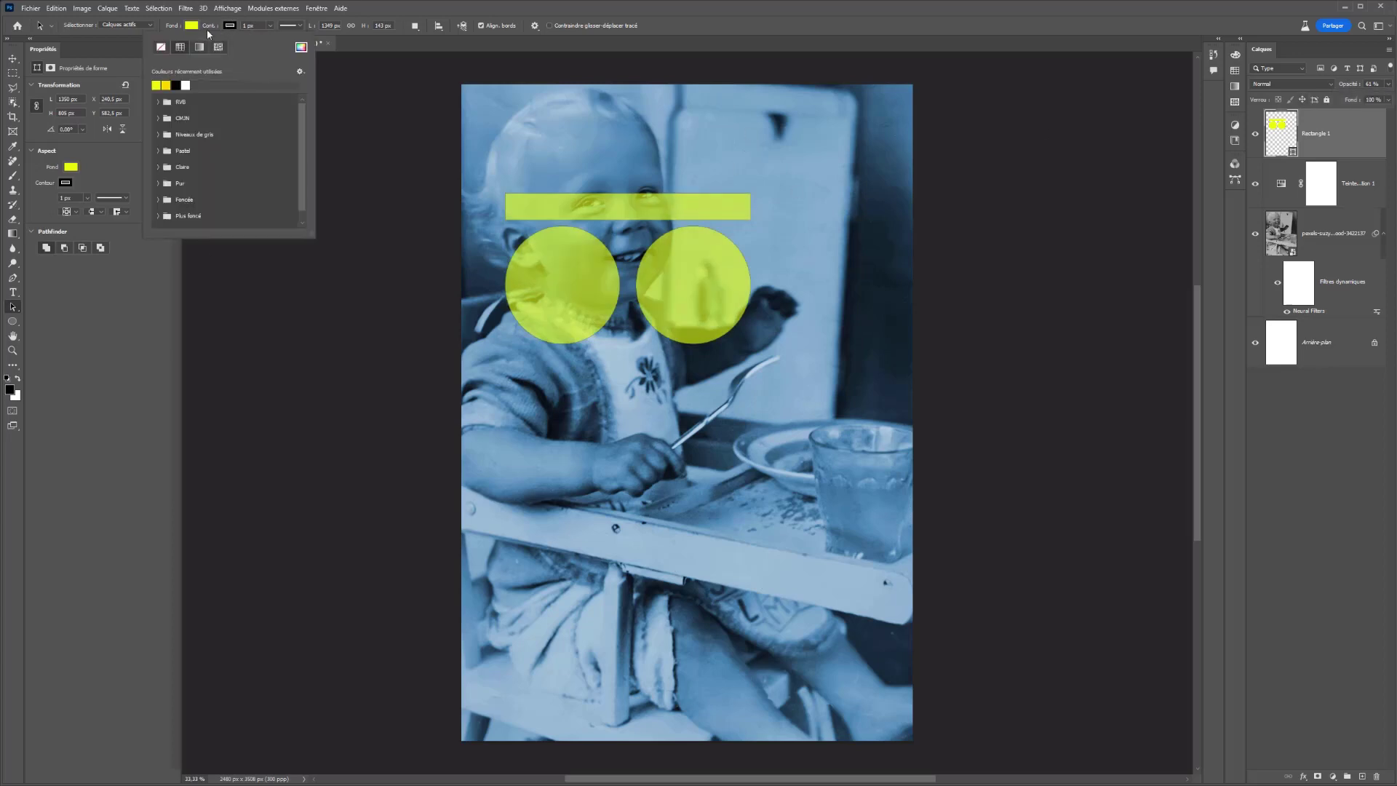
{"action": "left_click", "coordinate": [160, 48]}
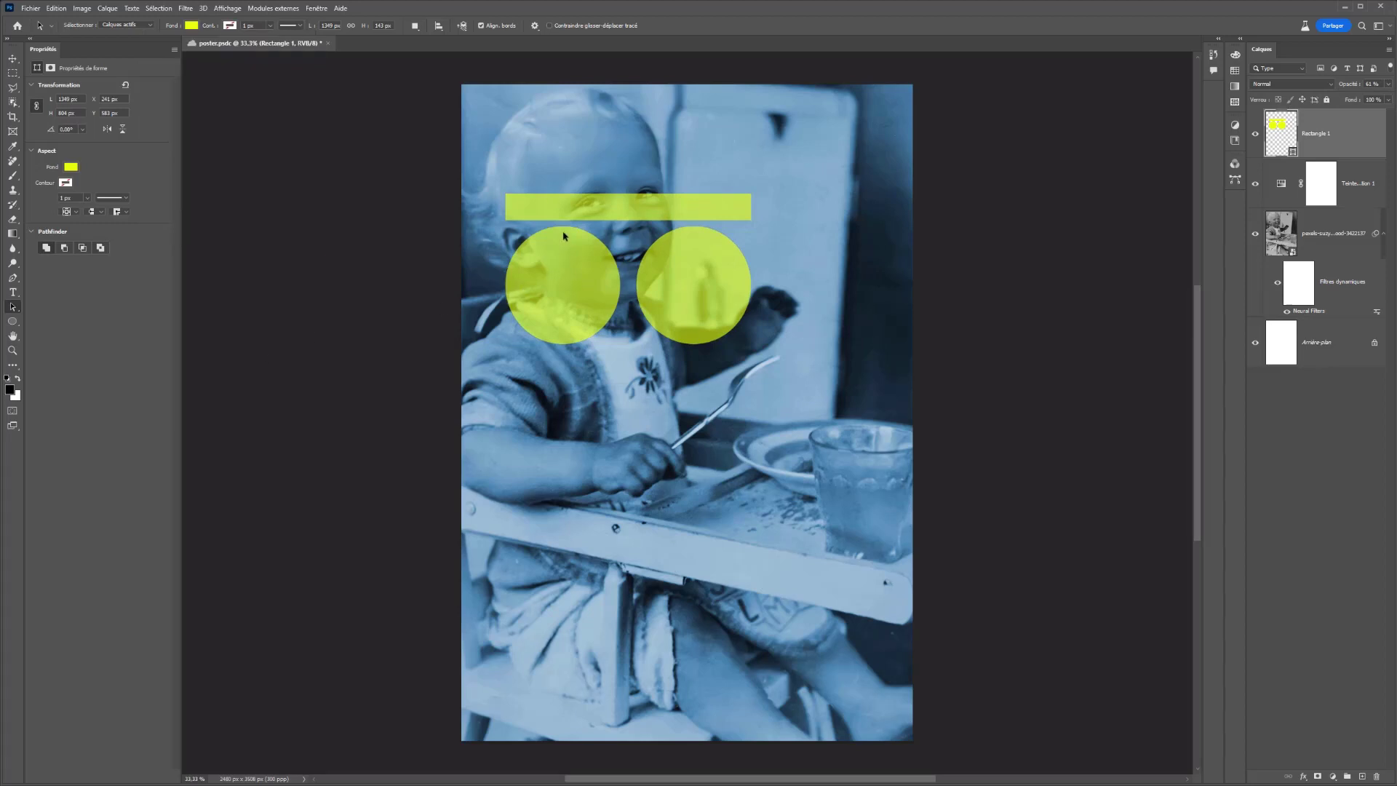
{"action": "left_click", "coordinate": [624, 209]}
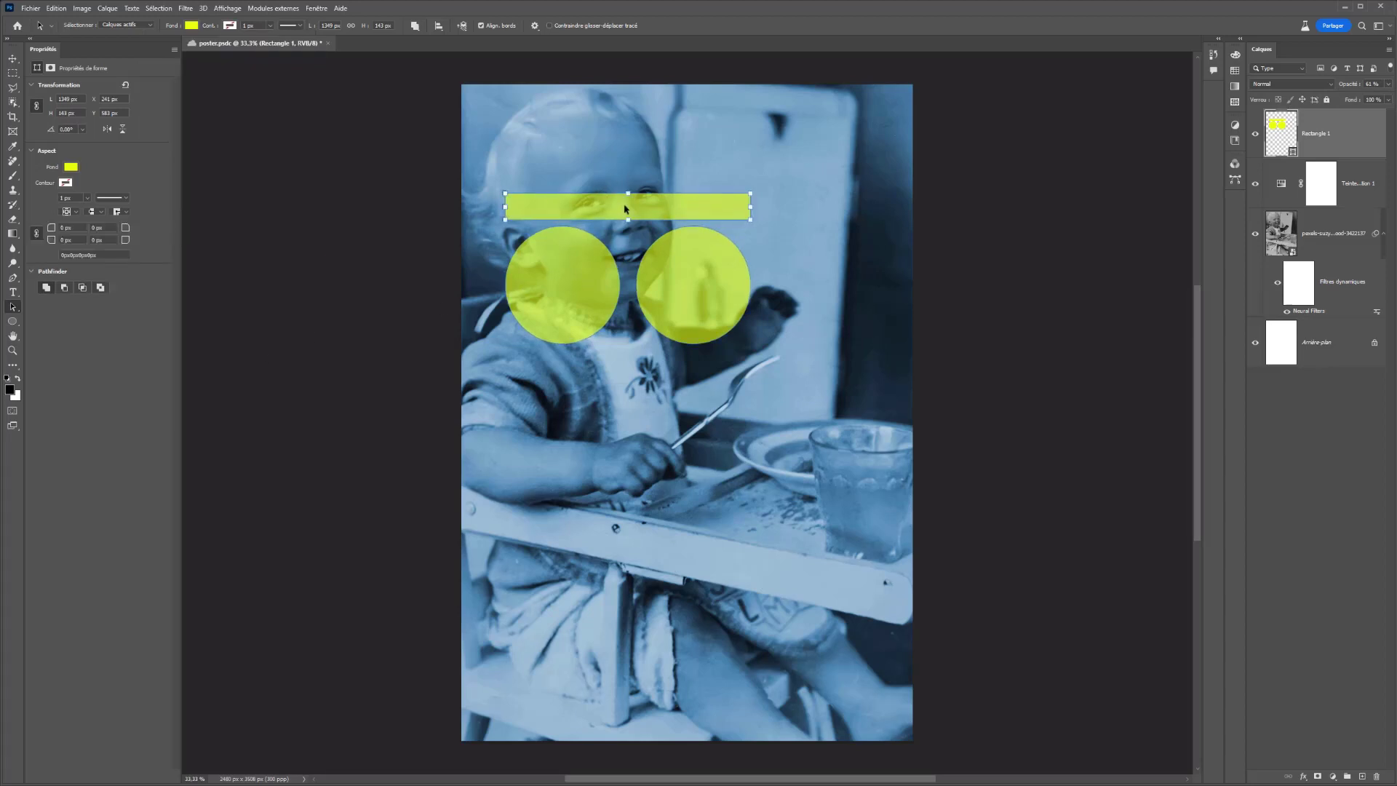
{"action": "left_click", "coordinate": [731, 166]}
Group the Teinte/Saturation adjustment layer together with the child photo layer.
{"action": "left_click", "coordinate": [13, 58]}
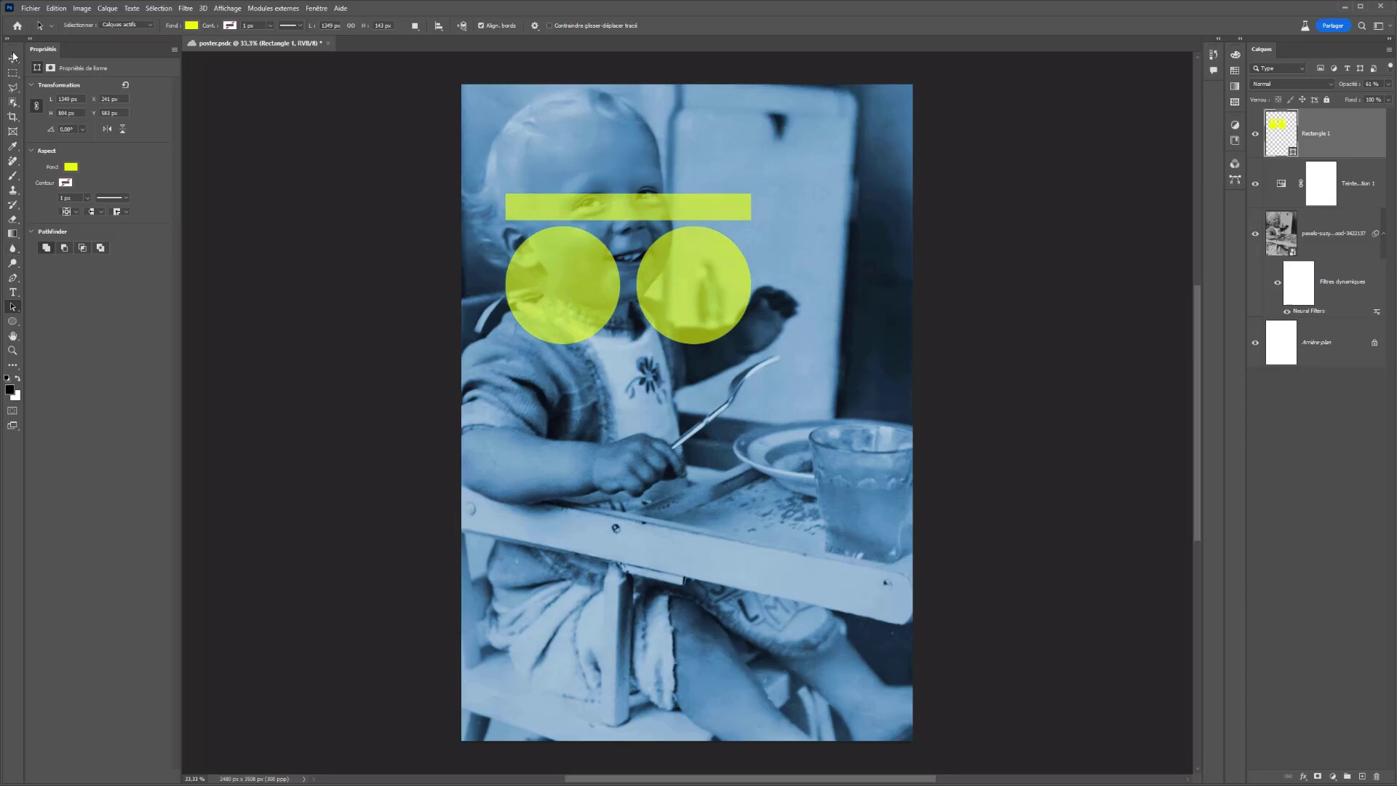
{"action": "left_click_drag", "start_coordinate": [800, 146], "coordinate": [483, 369]}
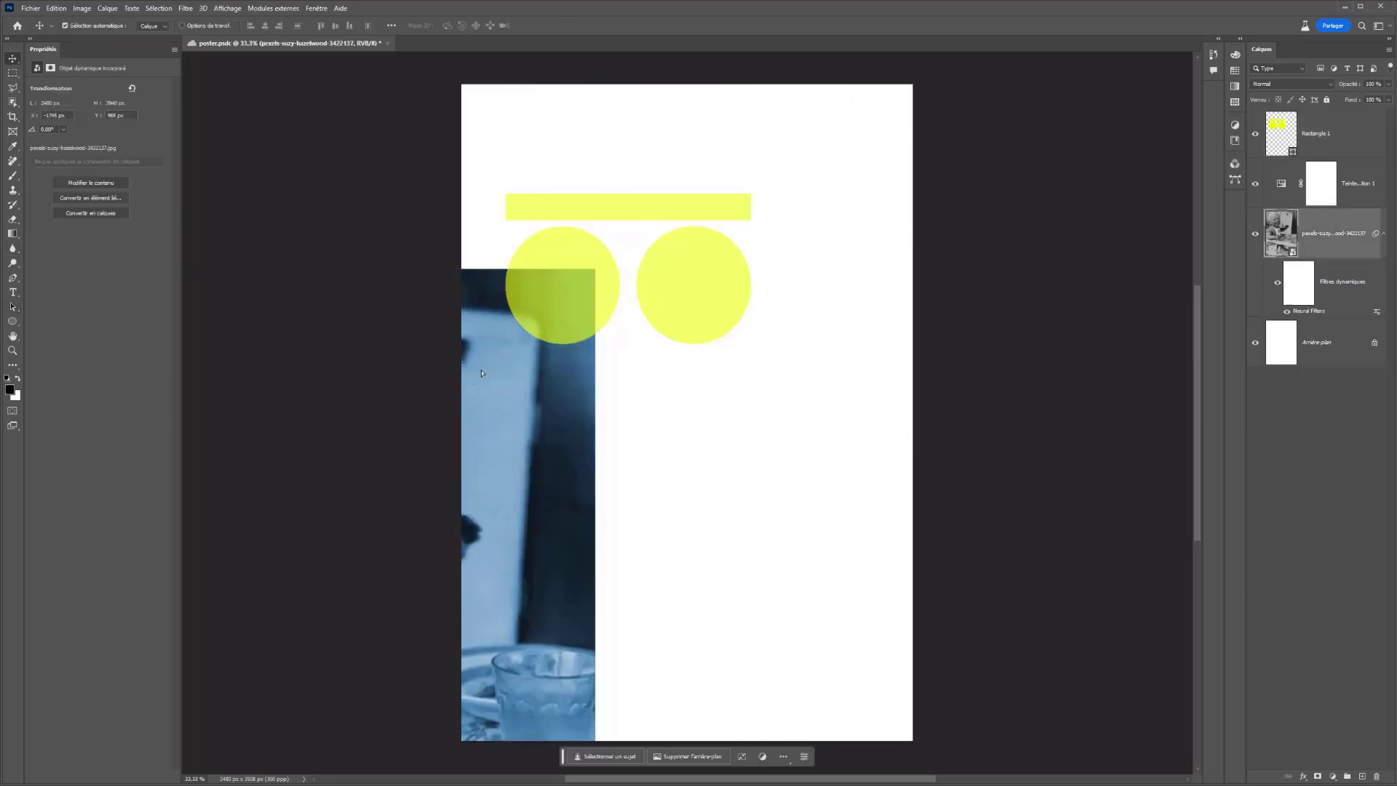
{"action": "key", "text": "ctrl+z"}
{"action": "left_click", "coordinate": [1286, 185]}
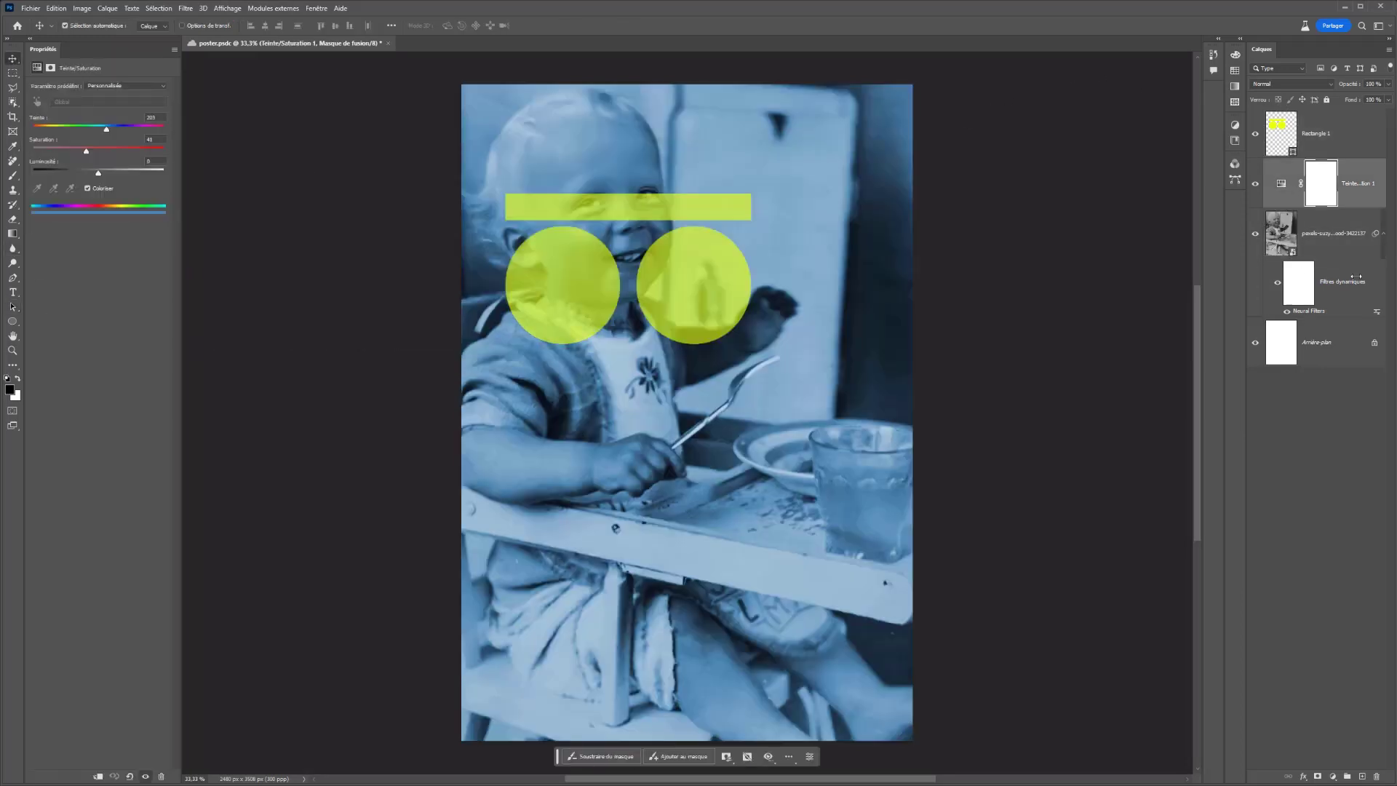
{"action": "left_click", "coordinate": [1339, 254], "text": "shift"}
{"action": "key", "text": "ctrl+g"}
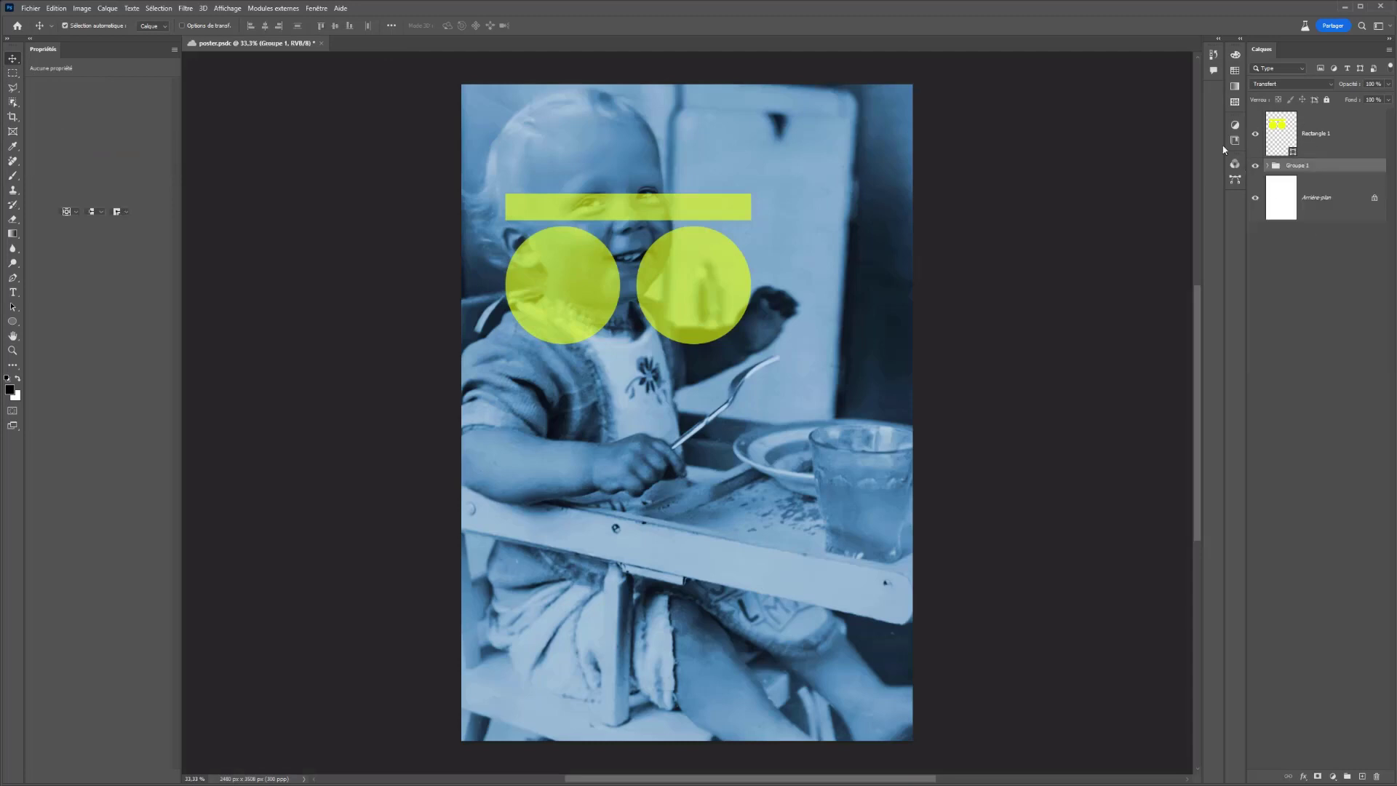
Move the yellow shapes up about 75 px, disable the Move tool's automatic selection and enable its transform controls.
{"action": "left_click", "coordinate": [742, 213], "text": "ctrl"}
{"action": "left_click_drag", "start_coordinate": [730, 211], "coordinate": [729, 197]}
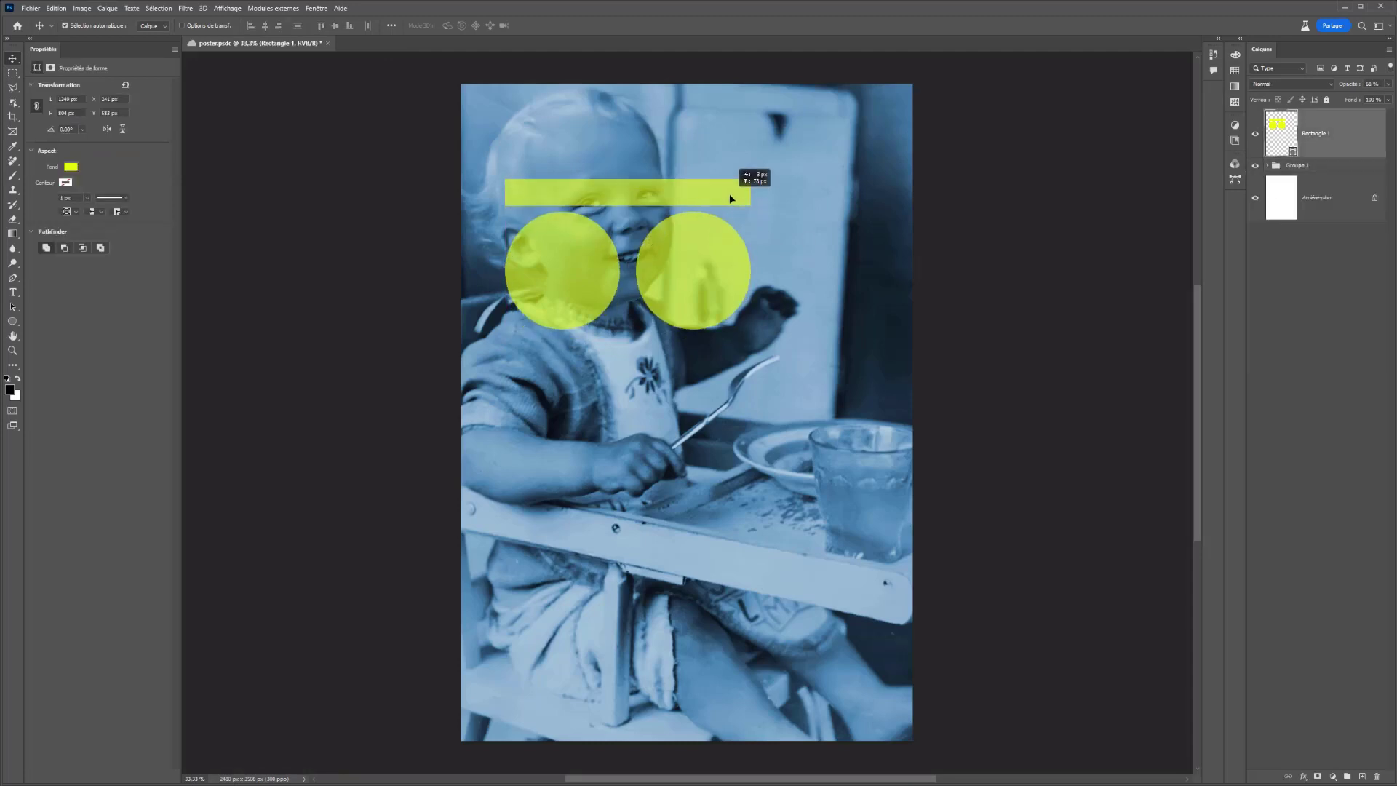
{"action": "left_click", "coordinate": [188, 26]}
{"action": "left_click", "coordinate": [99, 27]}
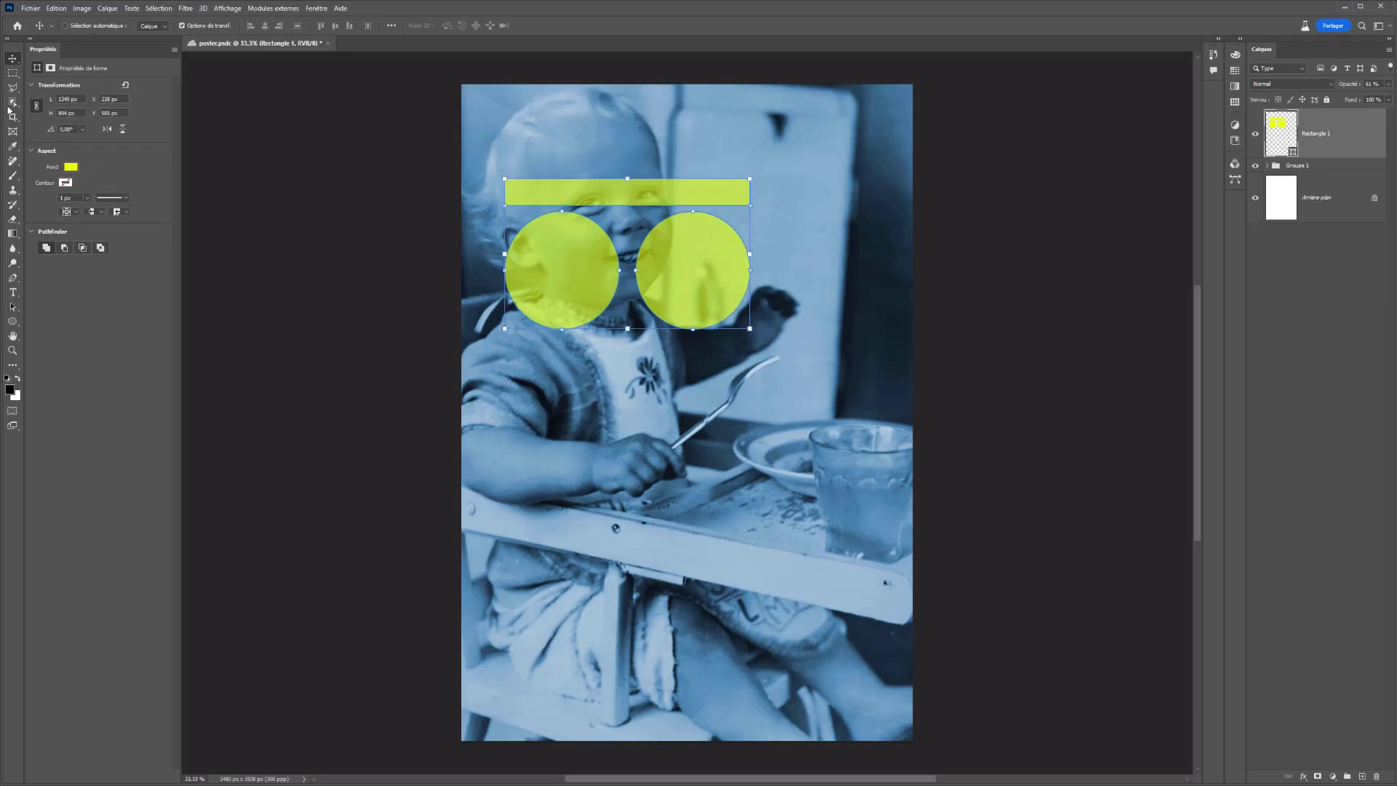
Place a copy of the shapes about 154 px wide in the poster's top-left corner, filled with #ffffff at 100% opacity.
{"action": "left_click_drag", "start_coordinate": [572, 207], "coordinate": [639, 427]}
{"action": "left_click_drag", "start_coordinate": [817, 399], "coordinate": [491, 109]}
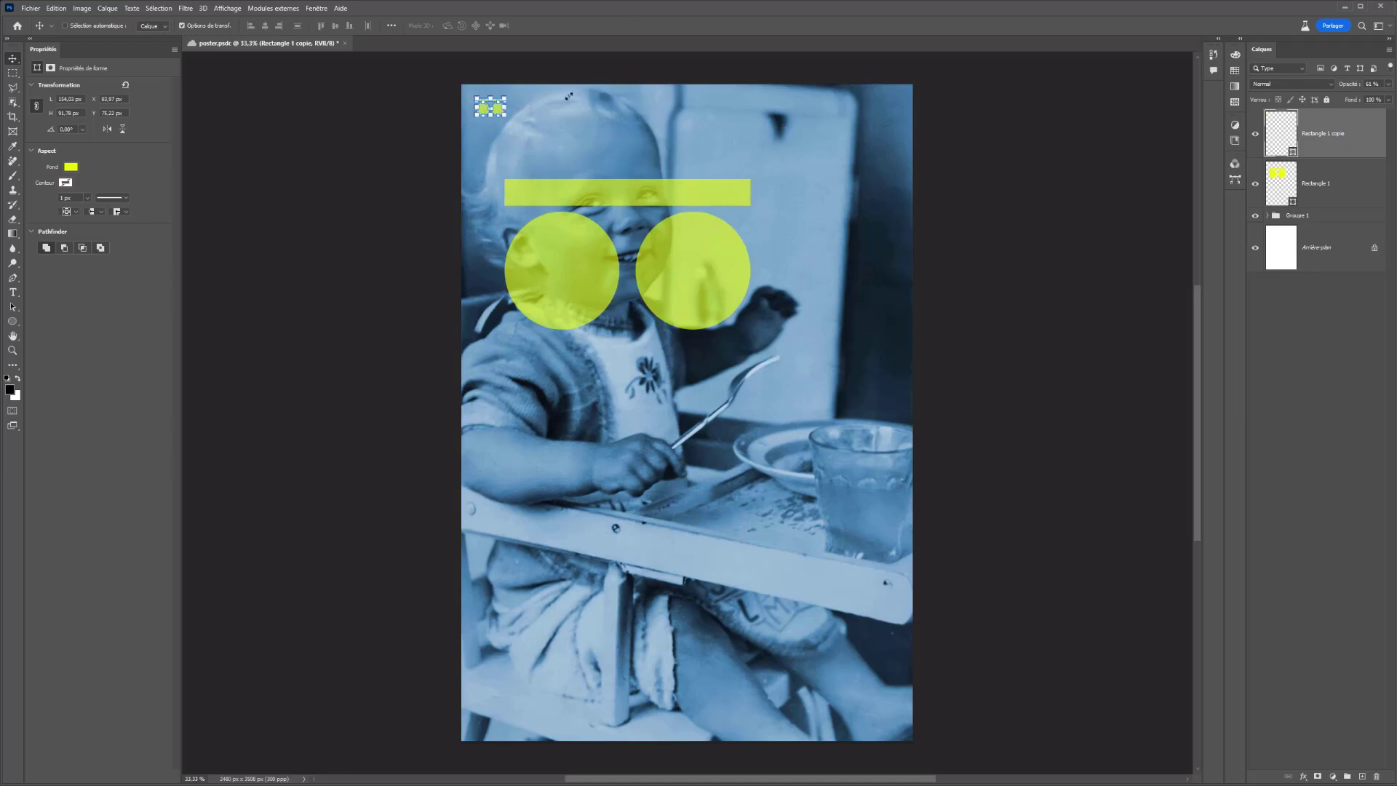
{"action": "left_click", "coordinate": [1388, 86]}
{"action": "double_click", "coordinate": [1283, 125]}
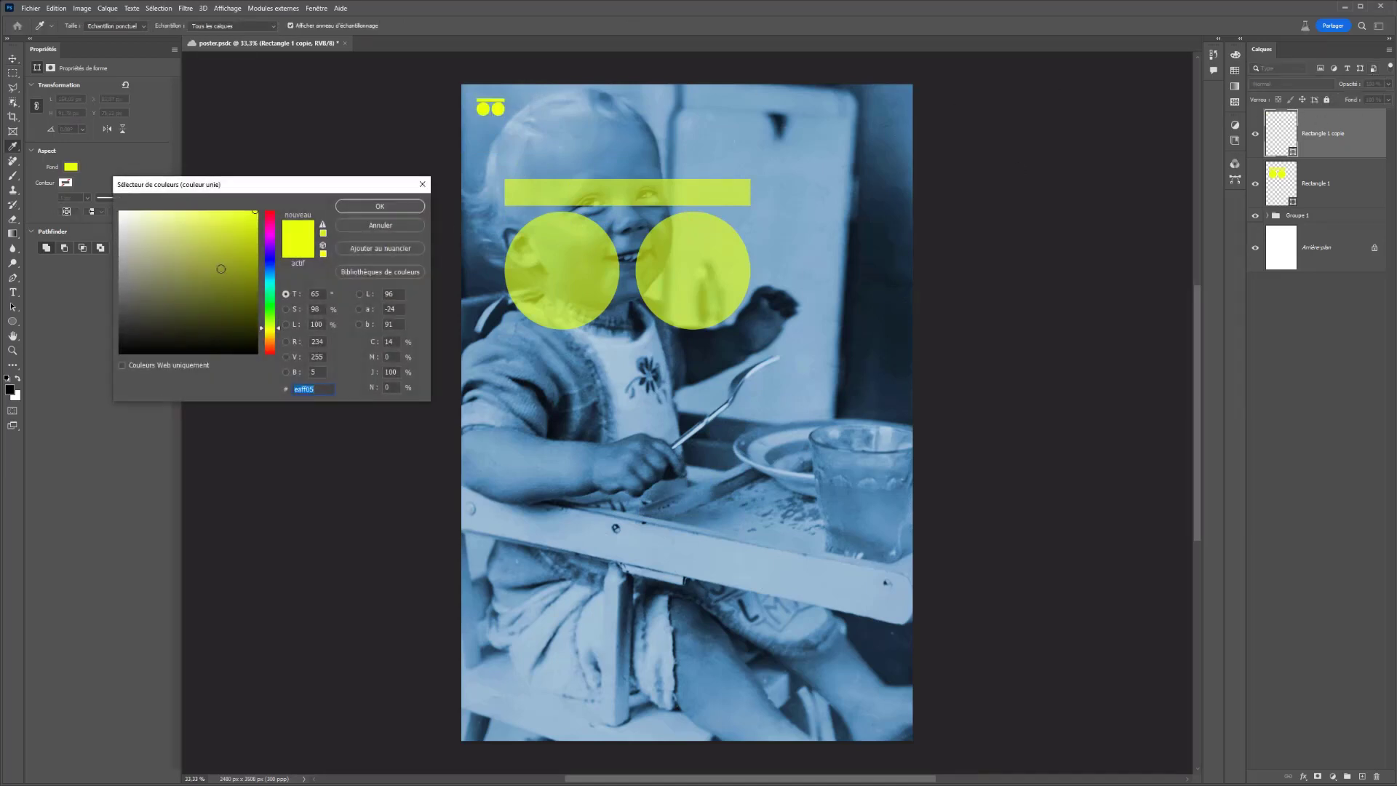
{"action": "type", "text": "ffffff"}
{"action": "left_click", "coordinate": [379, 207]}
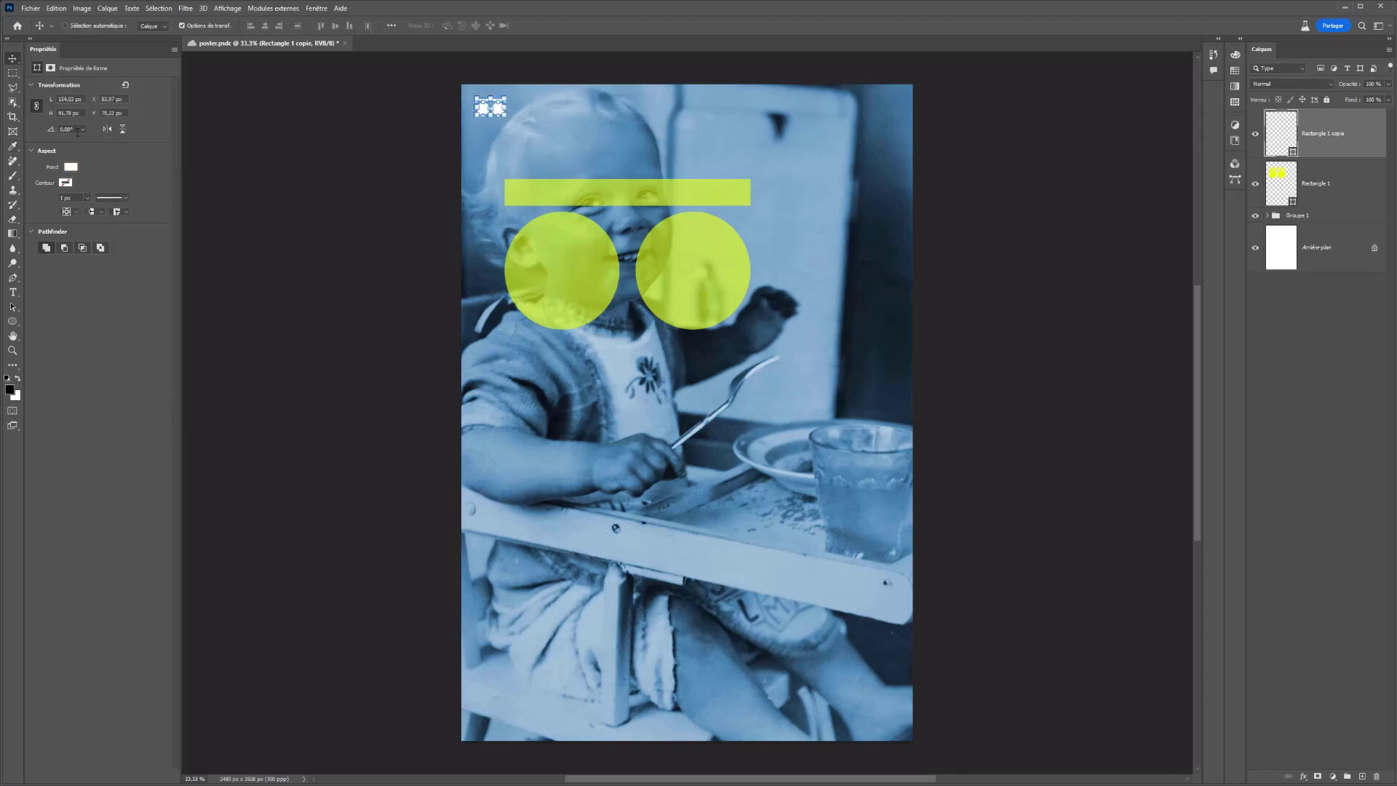
Add the placeholder text "Lorem Ipsum" between the small white logo and the yellow bar, in Century Gothic Bold at 36 pt.
{"action": "left_click", "coordinate": [12, 292]}
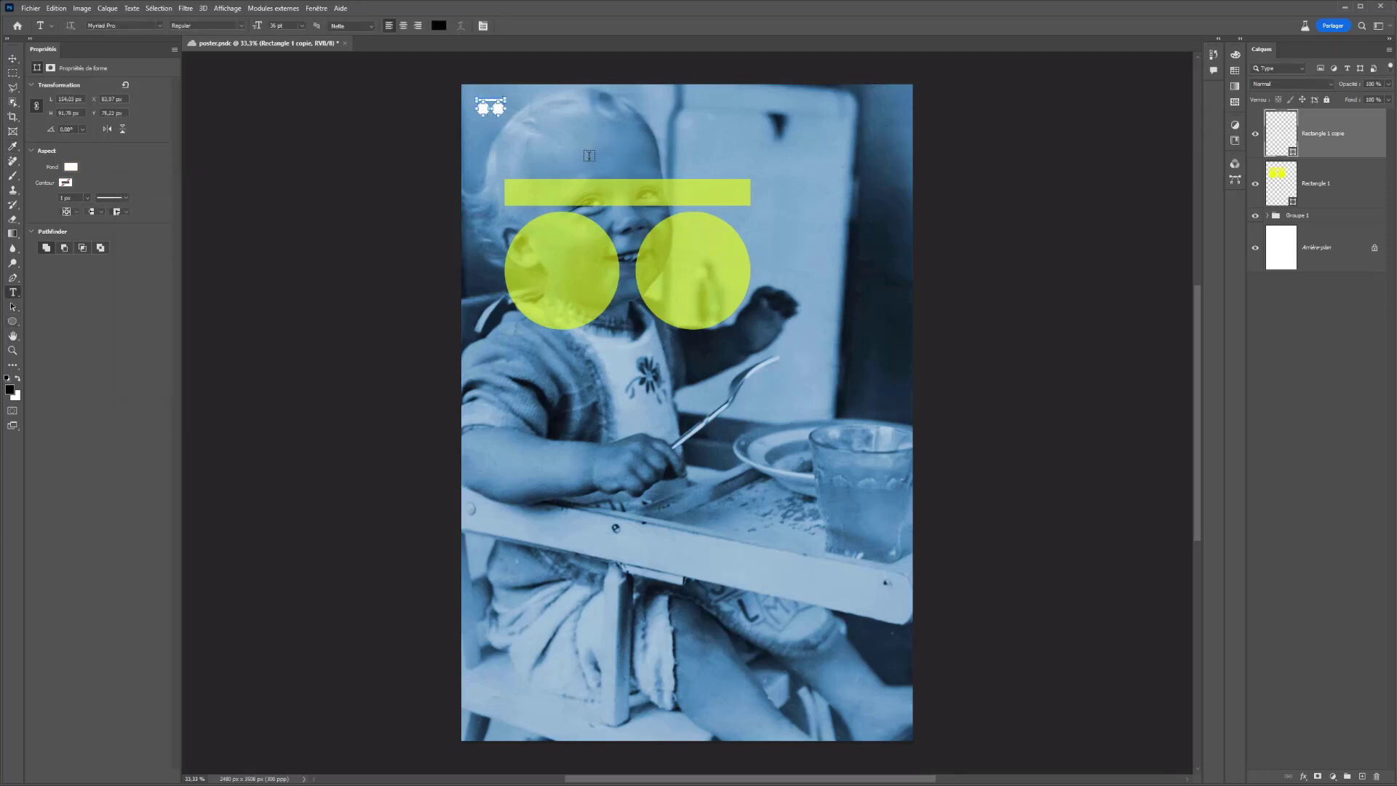
{"action": "left_click", "coordinate": [495, 147]}
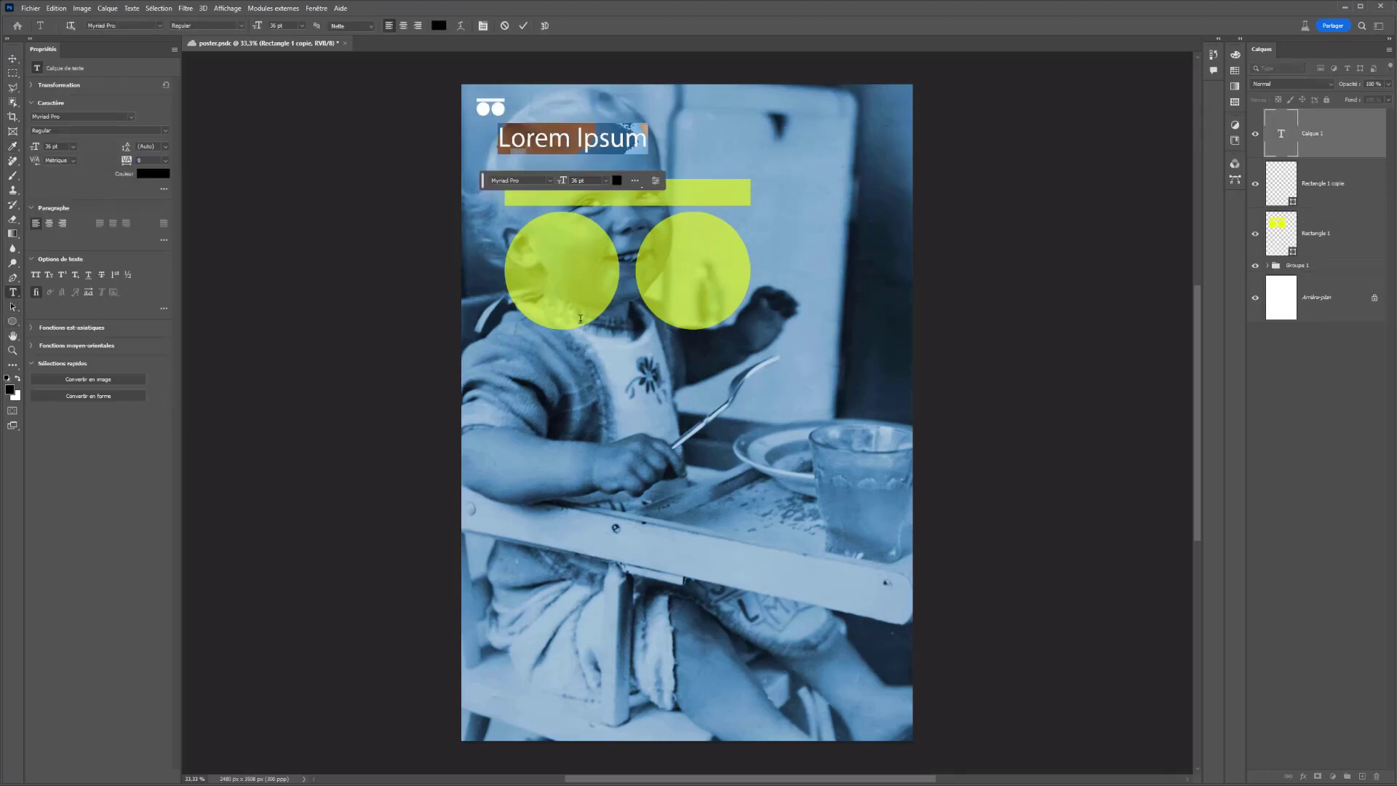
{"action": "left_click", "coordinate": [128, 27]}
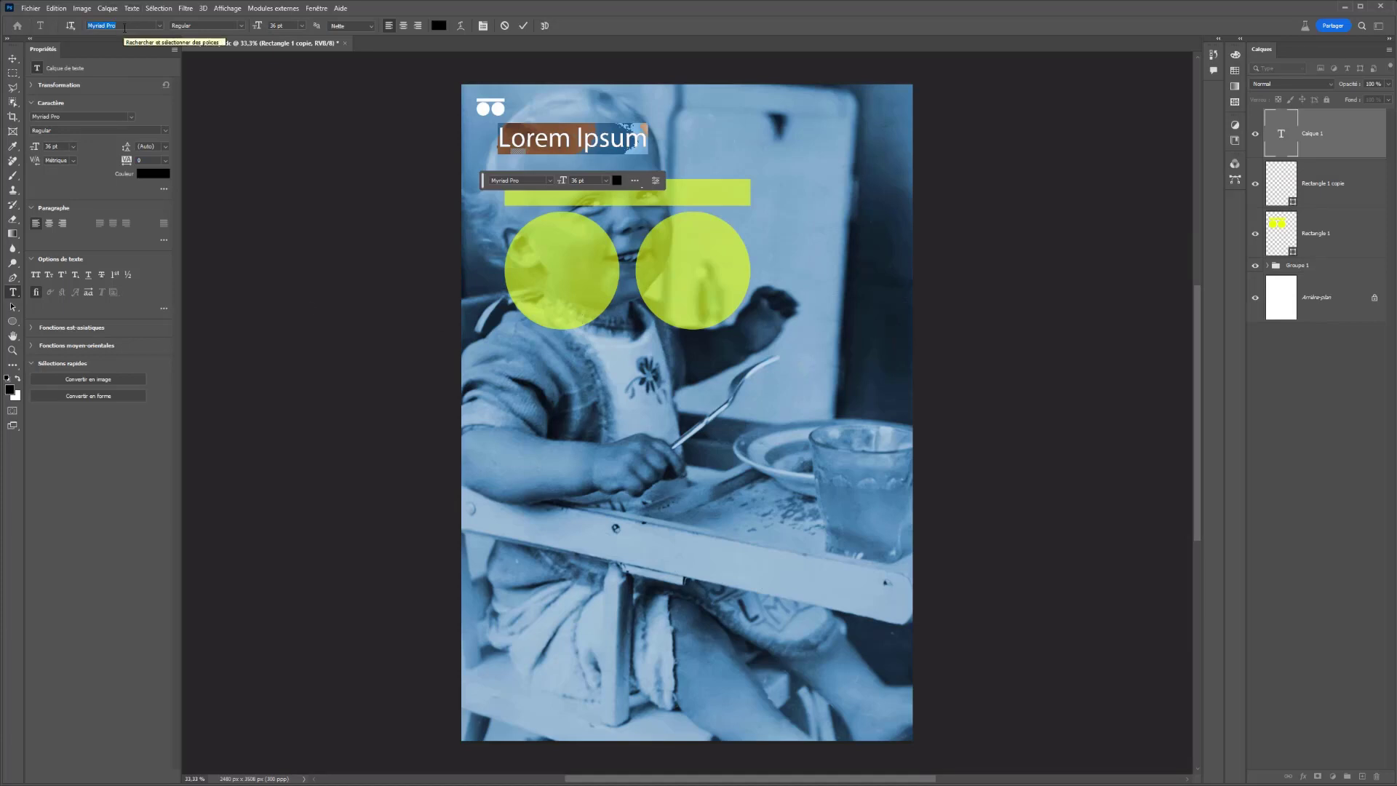
{"action": "type", "text": "cne"}
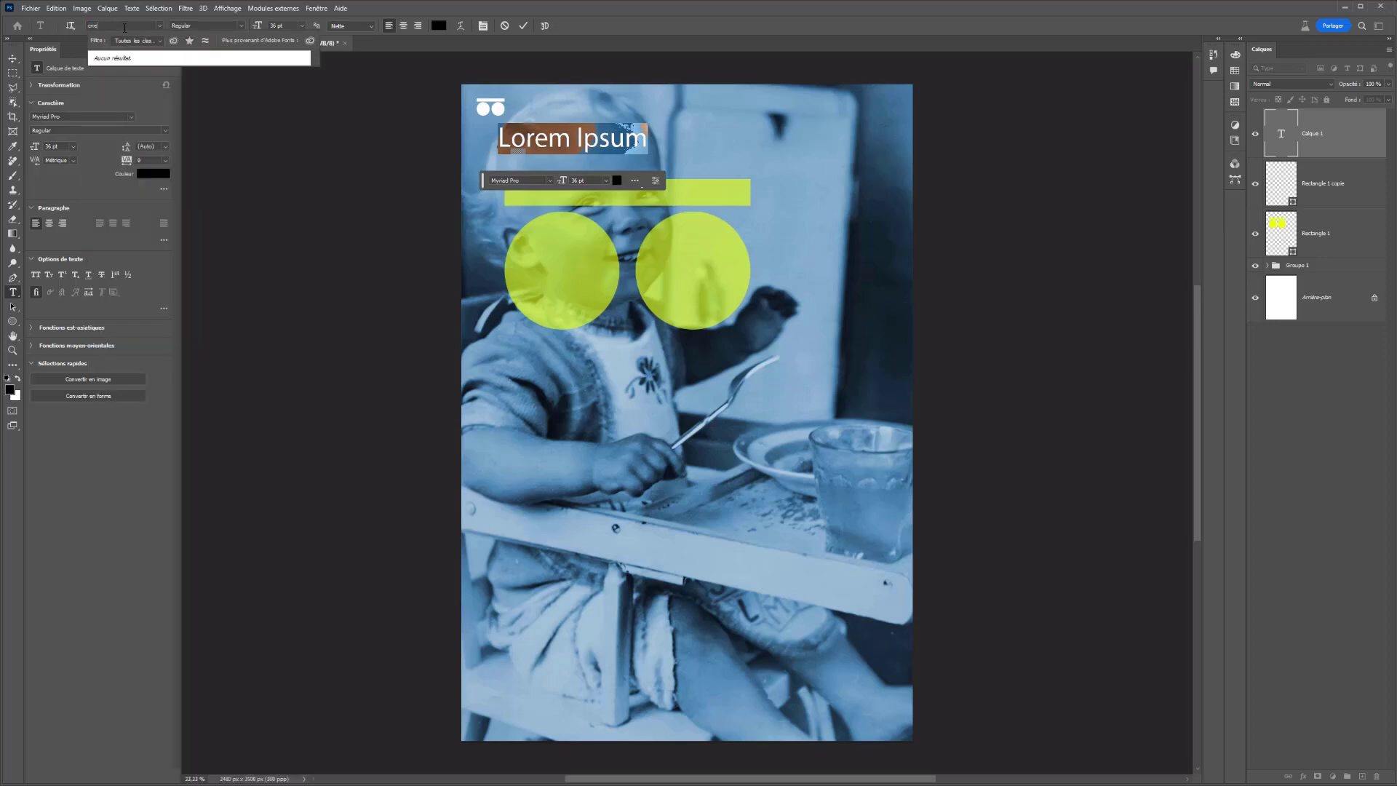
{"action": "key", "text": "BackSpace"}
{"action": "type", "text": "entury Gothic"}
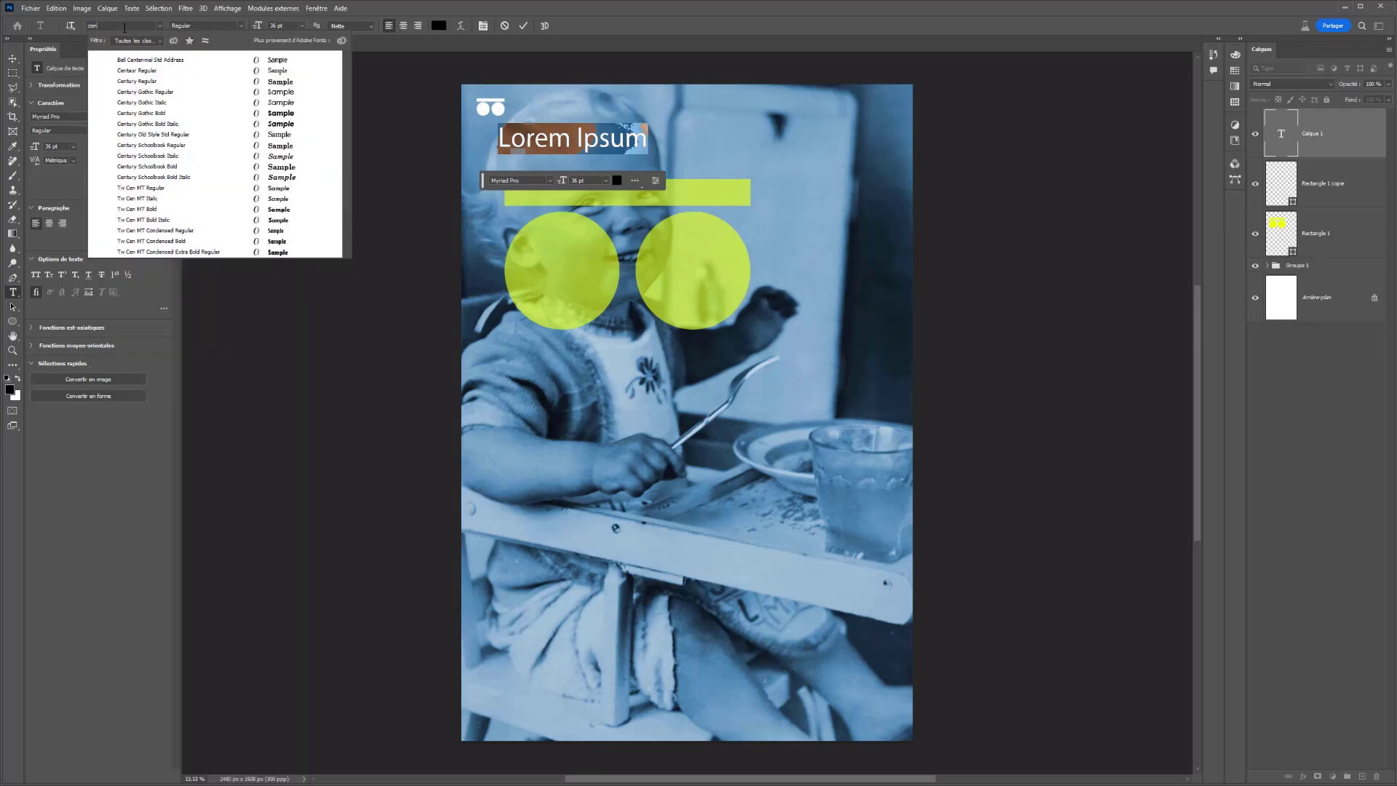
{"action": "left_click", "coordinate": [159, 114]}
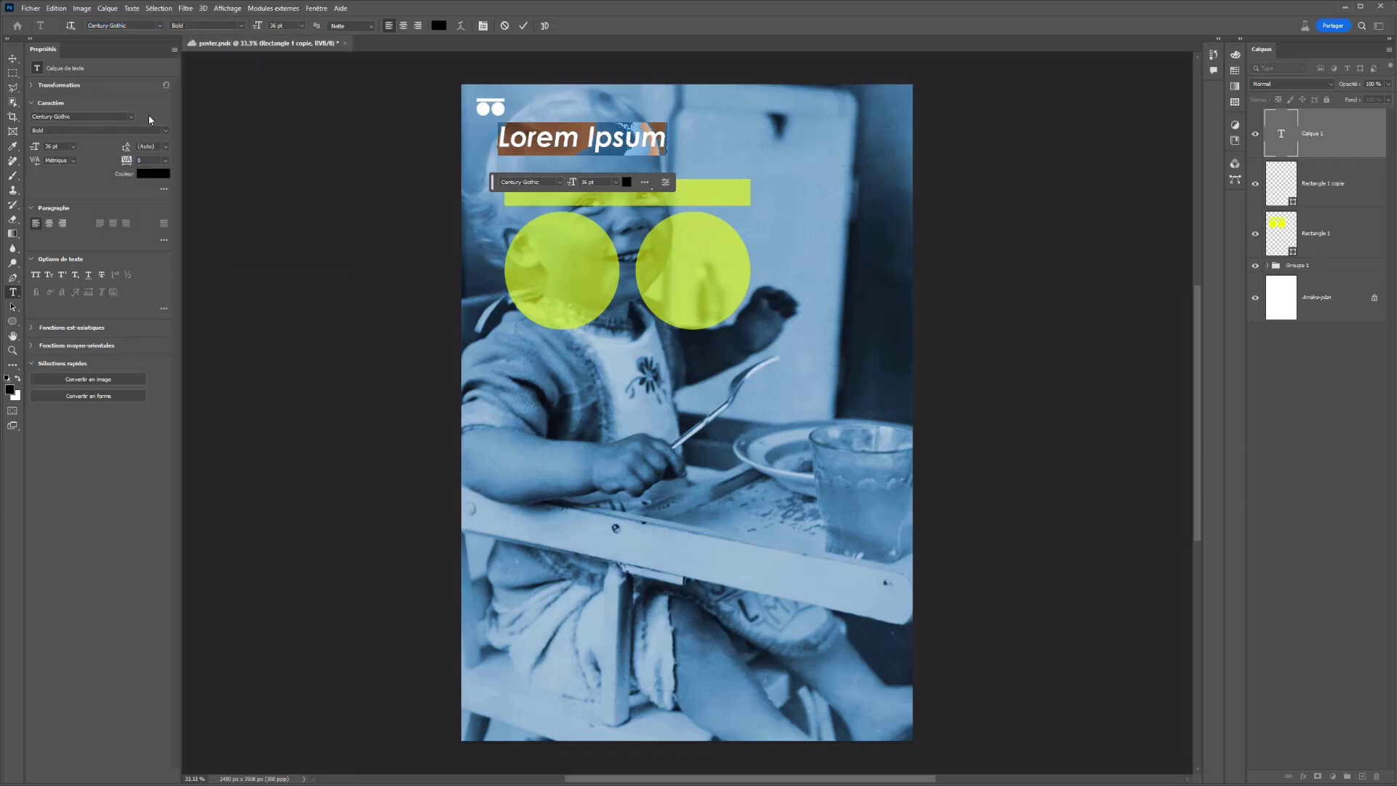
{"action": "left_click", "coordinate": [12, 59]}
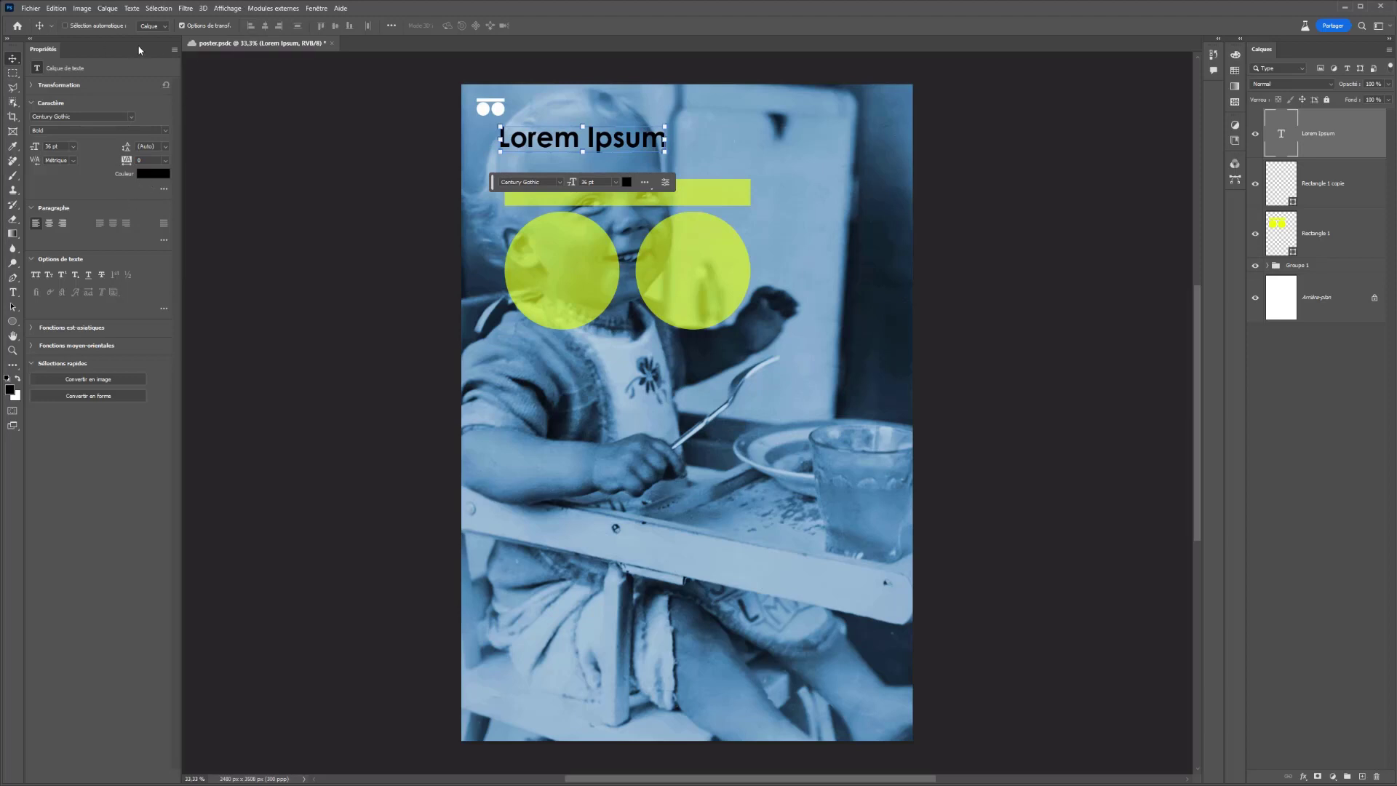
Change the "Lorem Ipsum" text color to white.
{"action": "left_click", "coordinate": [153, 174]}
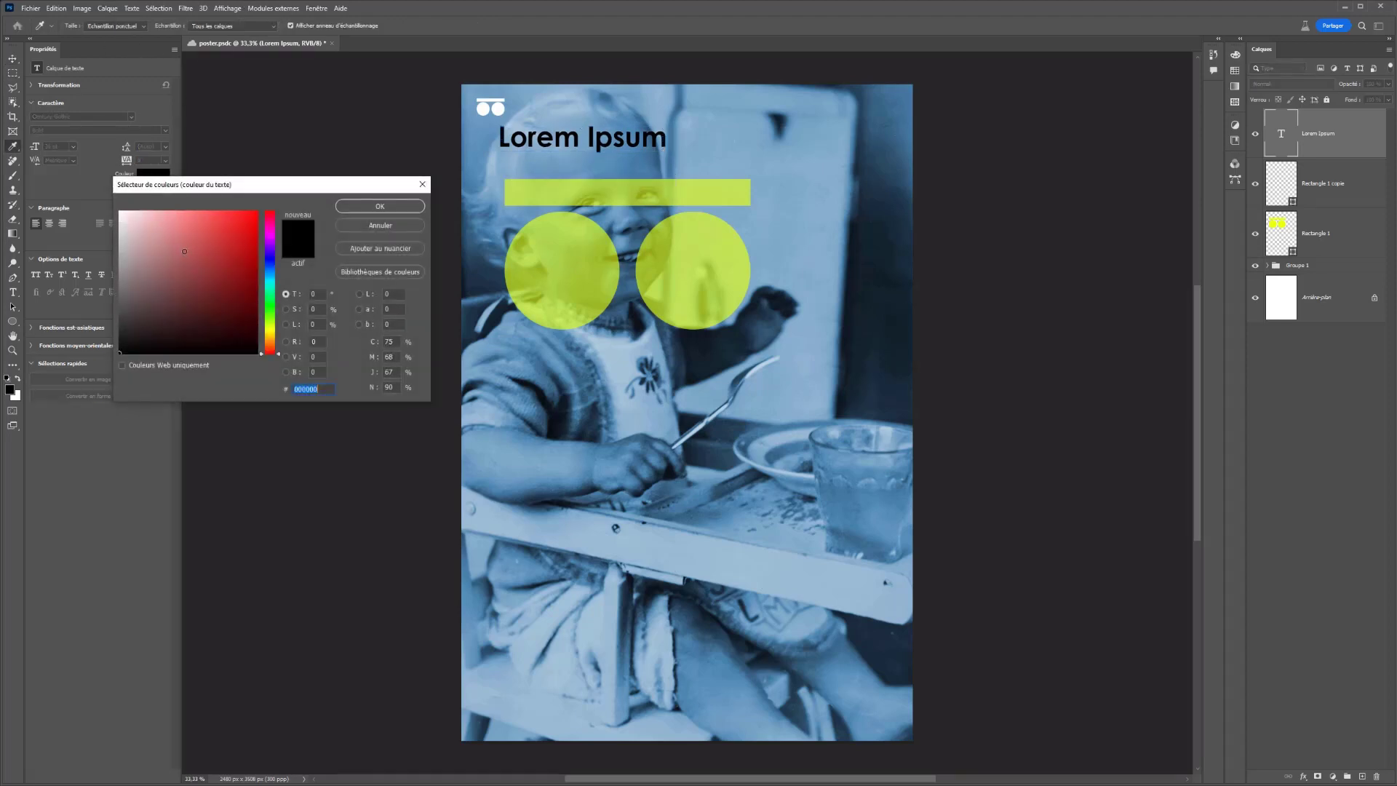
{"action": "left_click", "coordinate": [120, 211]}
{"action": "left_click", "coordinate": [380, 207]}
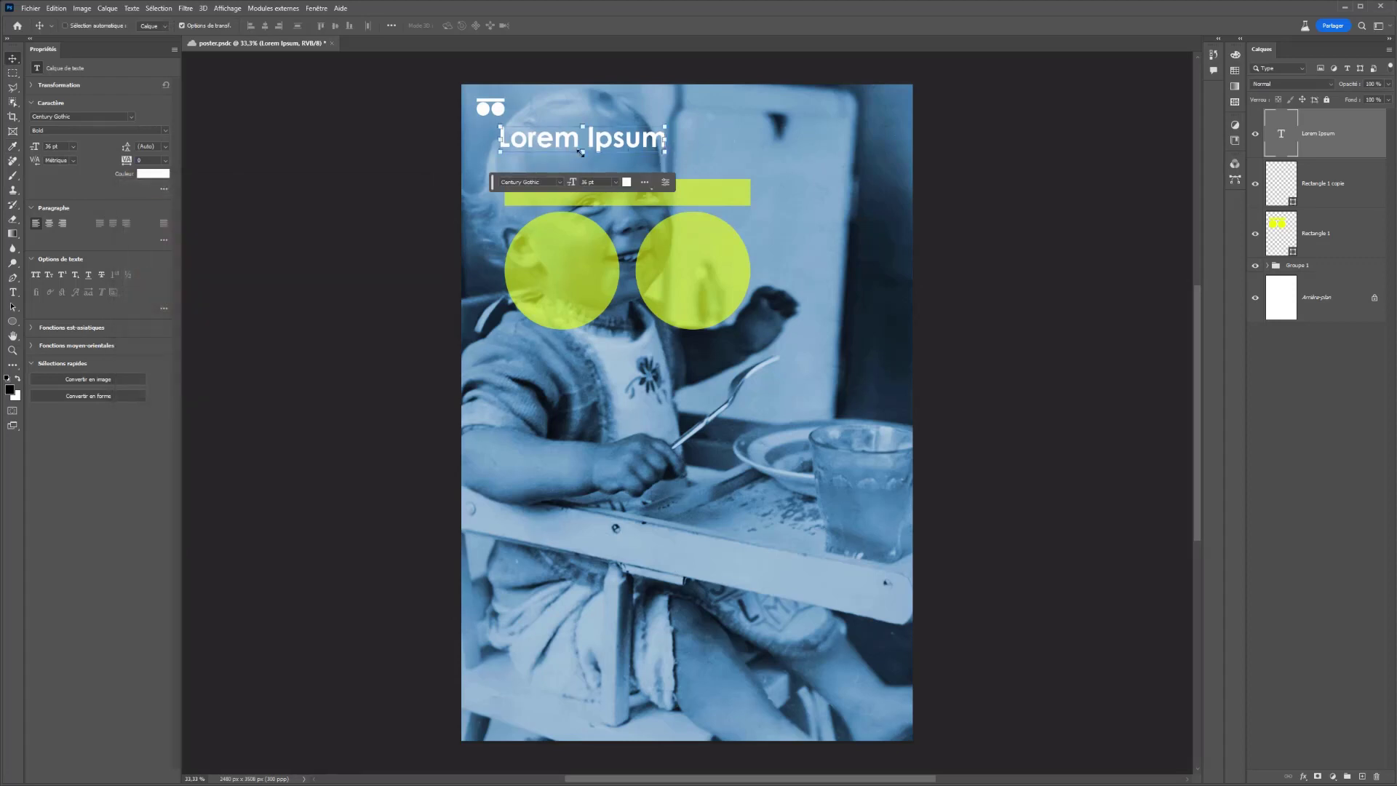
Duplicate the text, enlarge the copy to about 52 pt to match the yellow bar's width, and position it just above the bar.
{"action": "left_click_drag", "start_coordinate": [657, 144], "coordinate": [746, 137]}
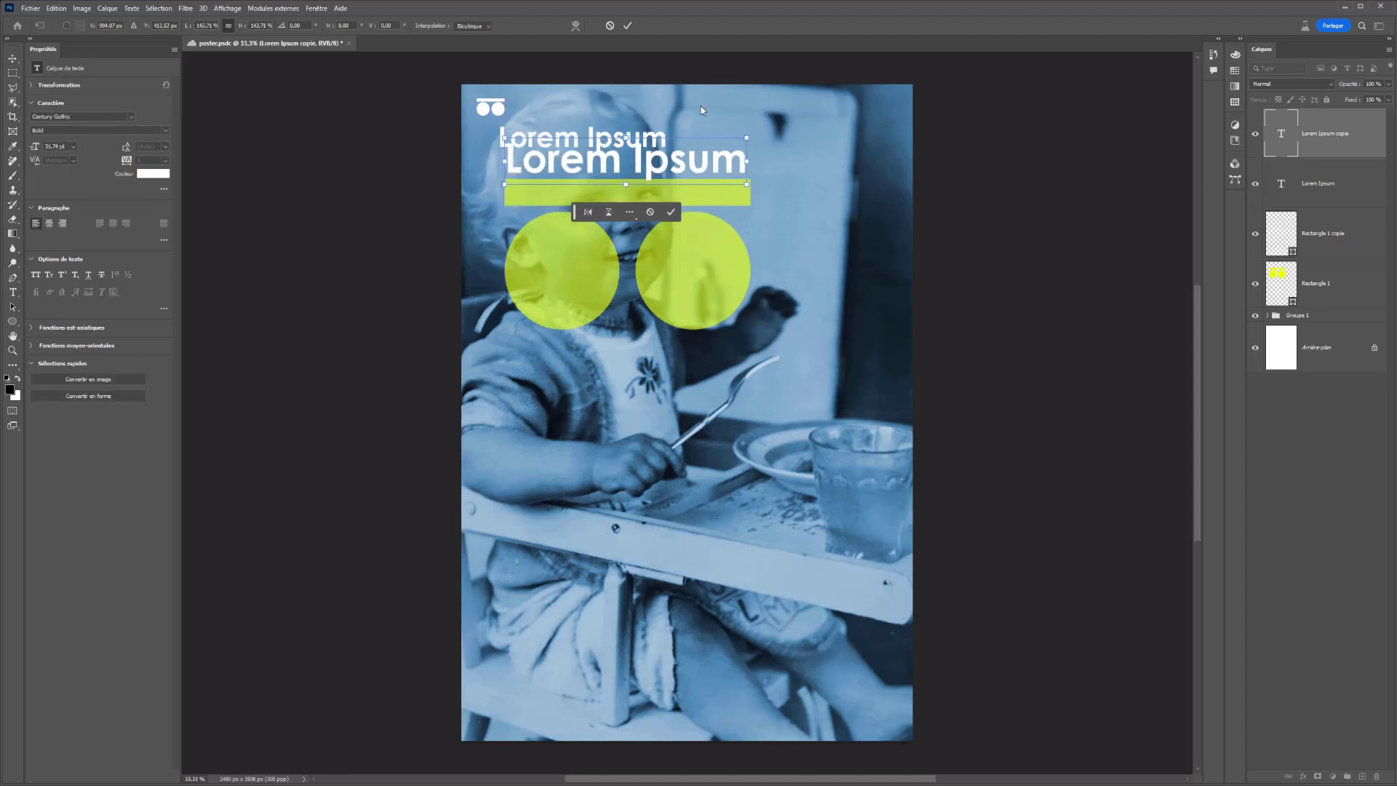
{"action": "key", "text": "Up"}
{"action": "key", "text": "Up"}
{"action": "key", "text": "Up"}
{"action": "key", "text": "Up"}
{"action": "key", "text": "Up"}
{"action": "key", "text": "Up"}
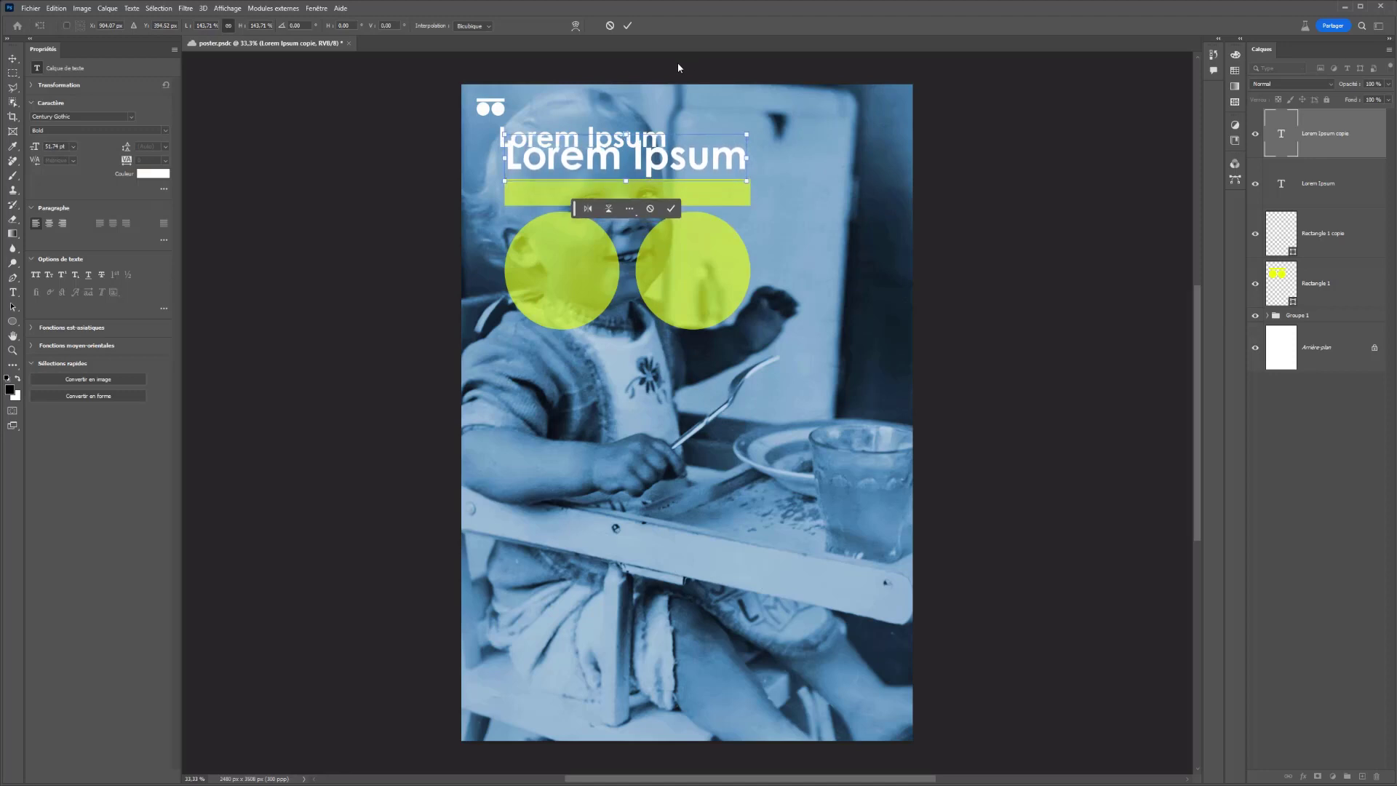
{"action": "key", "text": "Return"}
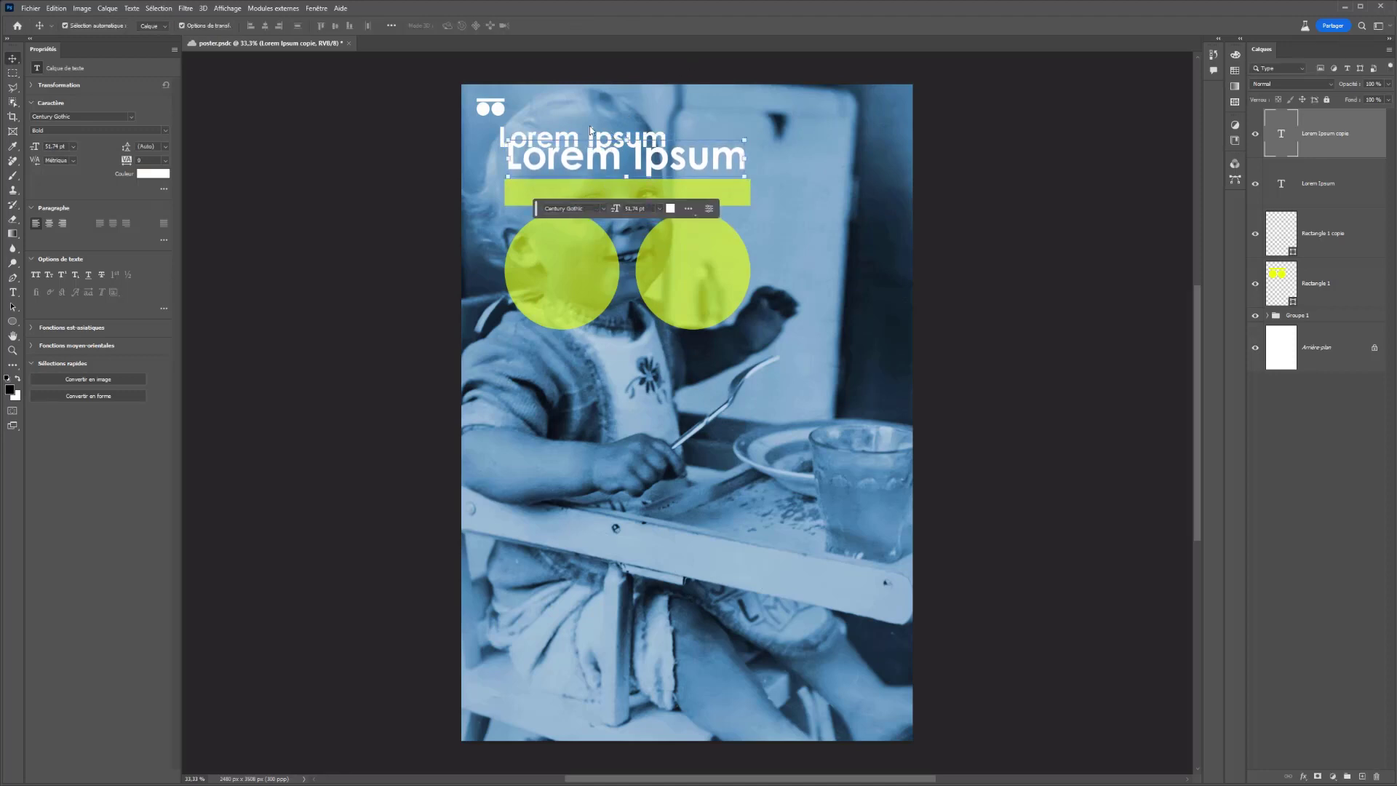
Scale the original "Lorem Ipsum" text down to about 6 pt near the small white logo.
{"action": "left_click", "coordinate": [591, 129]}
{"action": "left_click", "coordinate": [638, 143]}
{"action": "left_click_drag", "start_coordinate": [646, 148], "coordinate": [575, 132]}
{"action": "key", "text": "ctrl+t"}
{"action": "key", "text": "Return"}
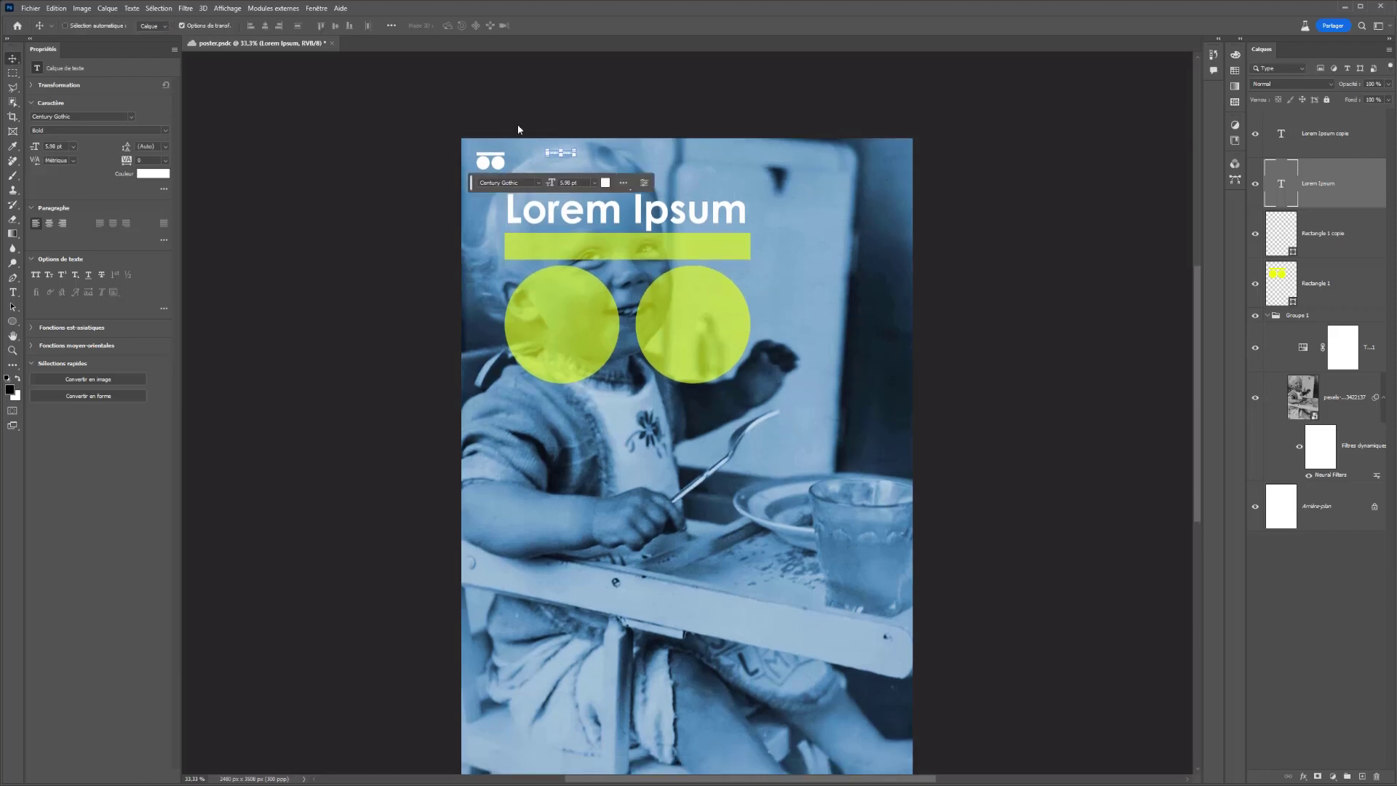
Move the small "Lorem Ipsum" text directly above the white logo's bar in the poster's top-left corner.
{"action": "scroll", "coordinate": [517, 130], "scroll_direction": "up", "scroll_amount": 2}
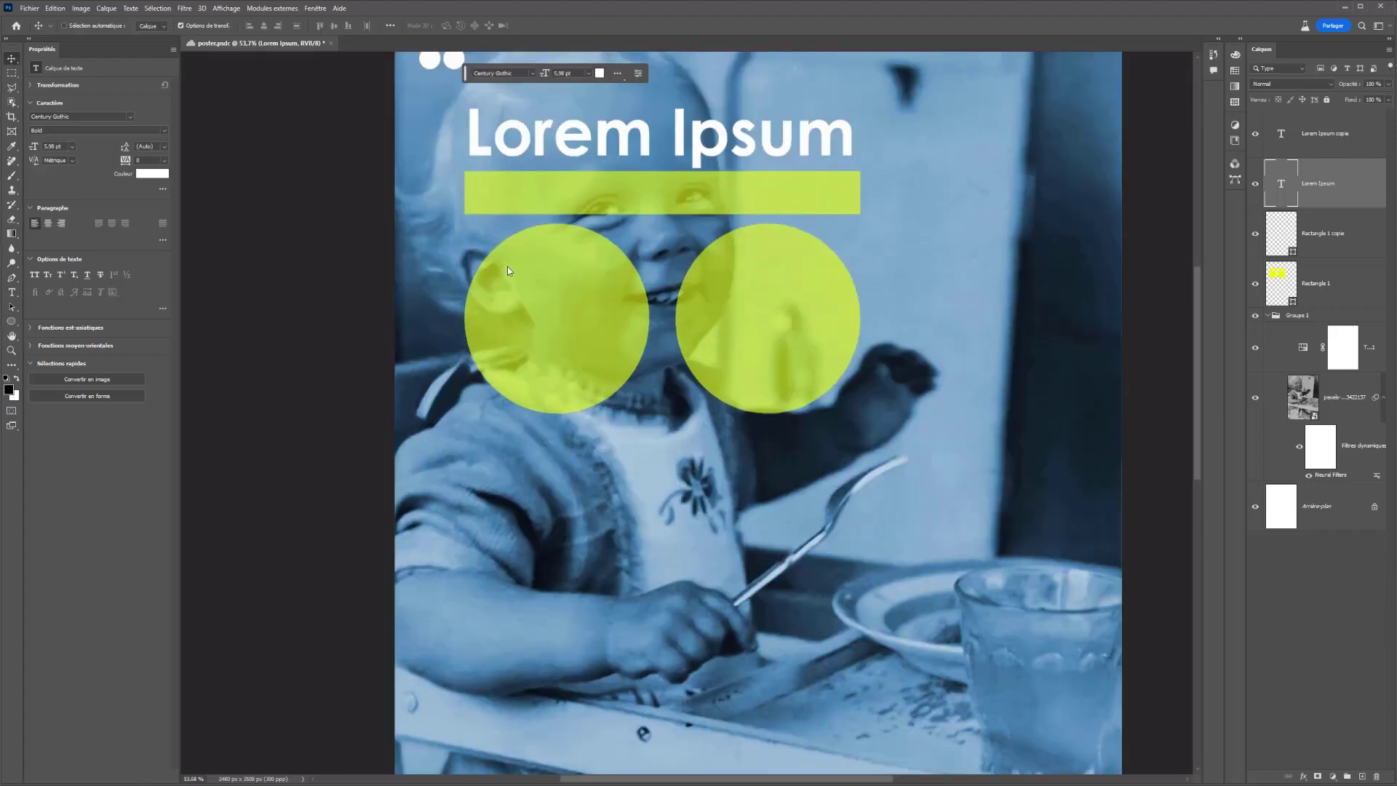
{"action": "scroll", "coordinate": [508, 267], "scroll_direction": "up", "scroll_amount": 3}
{"action": "left_click_drag", "start_coordinate": [454, 157], "coordinate": [466, 527]}
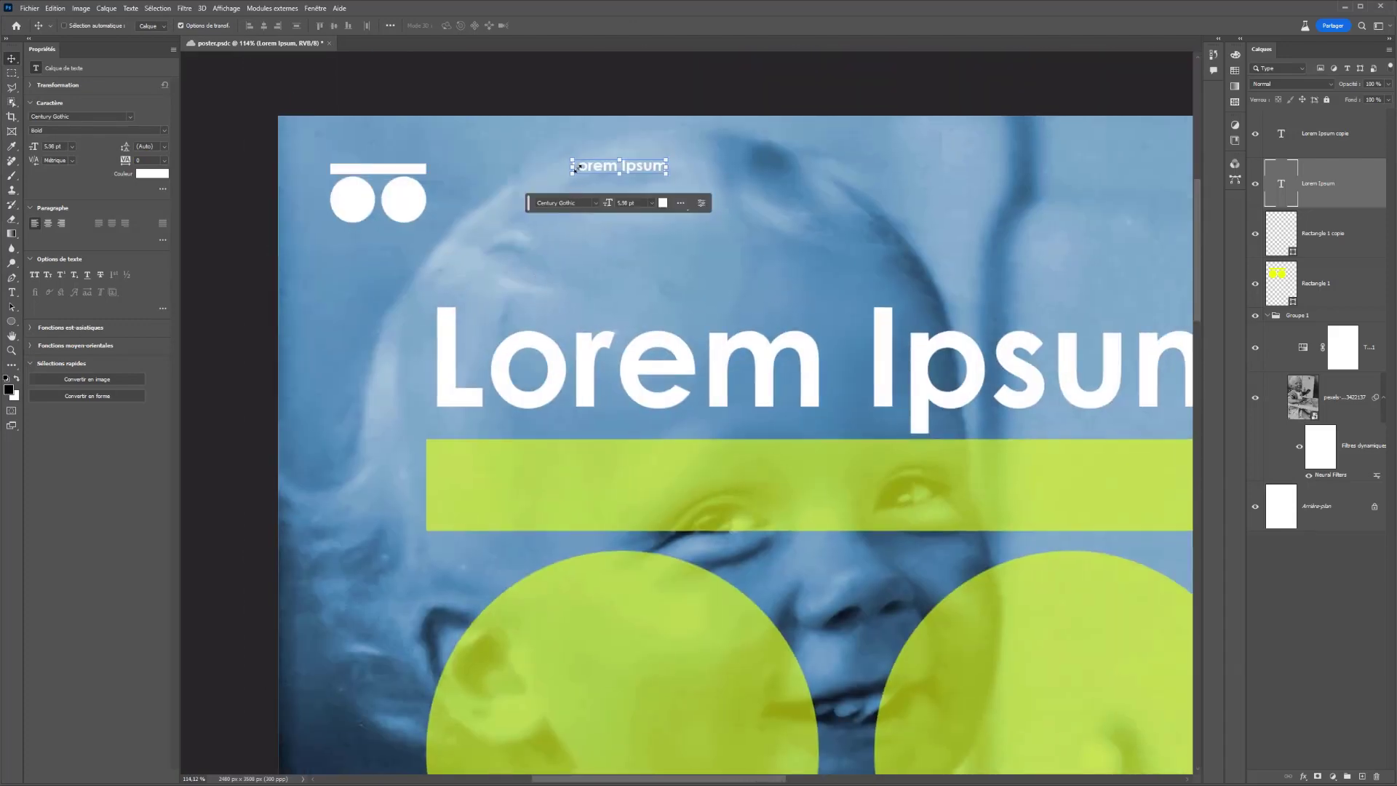
{"action": "left_click_drag", "start_coordinate": [584, 169], "coordinate": [348, 151]}
{"action": "scroll", "coordinate": [604, 328], "scroll_direction": "down", "scroll_amount": 10}
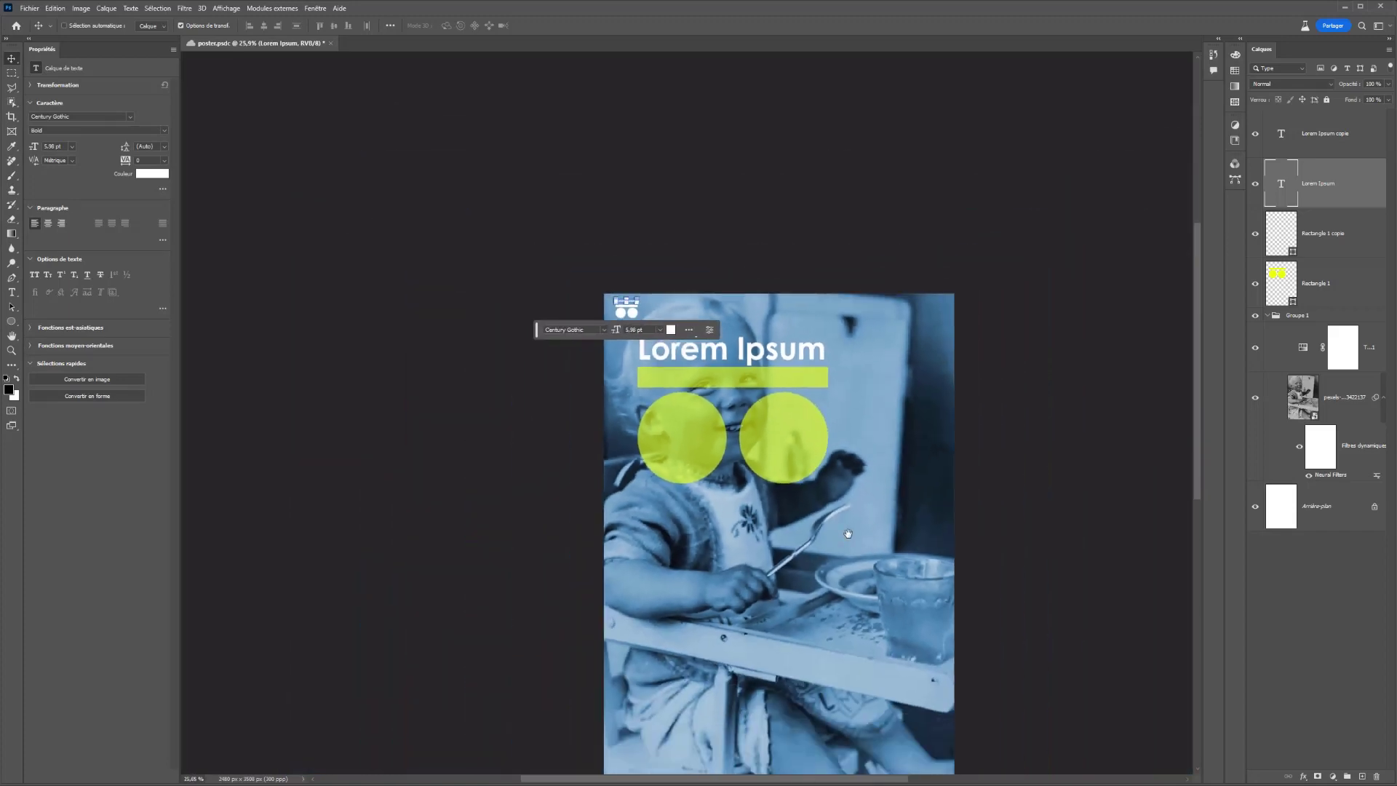
{"action": "left_click_drag", "start_coordinate": [846, 536], "coordinate": [624, 443]}
{"action": "scroll", "coordinate": [457, 204], "scroll_direction": "up", "scroll_amount": 2}
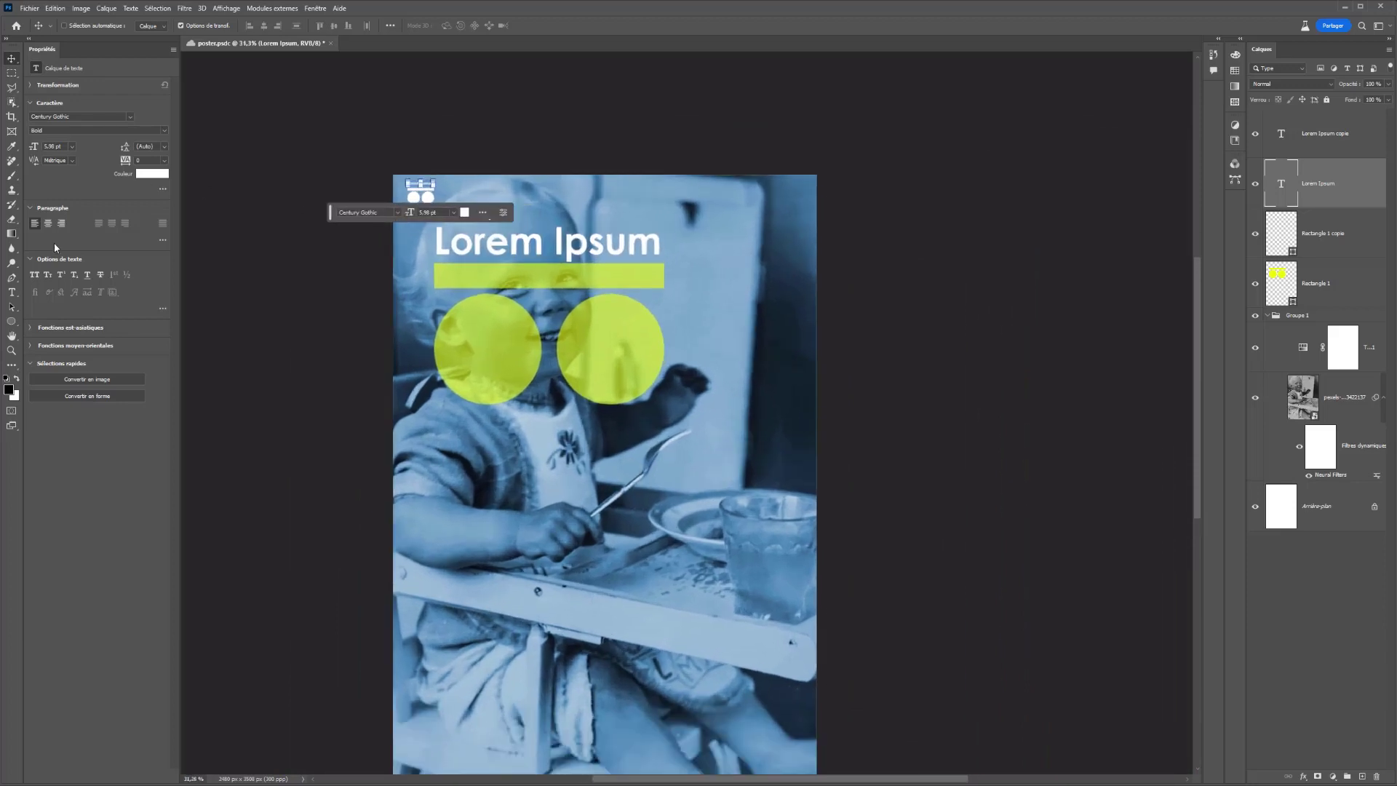
Add a two-line text reading "DATE" and "22/23" near the poster's upper-right corner.
{"action": "left_click", "coordinate": [12, 292]}
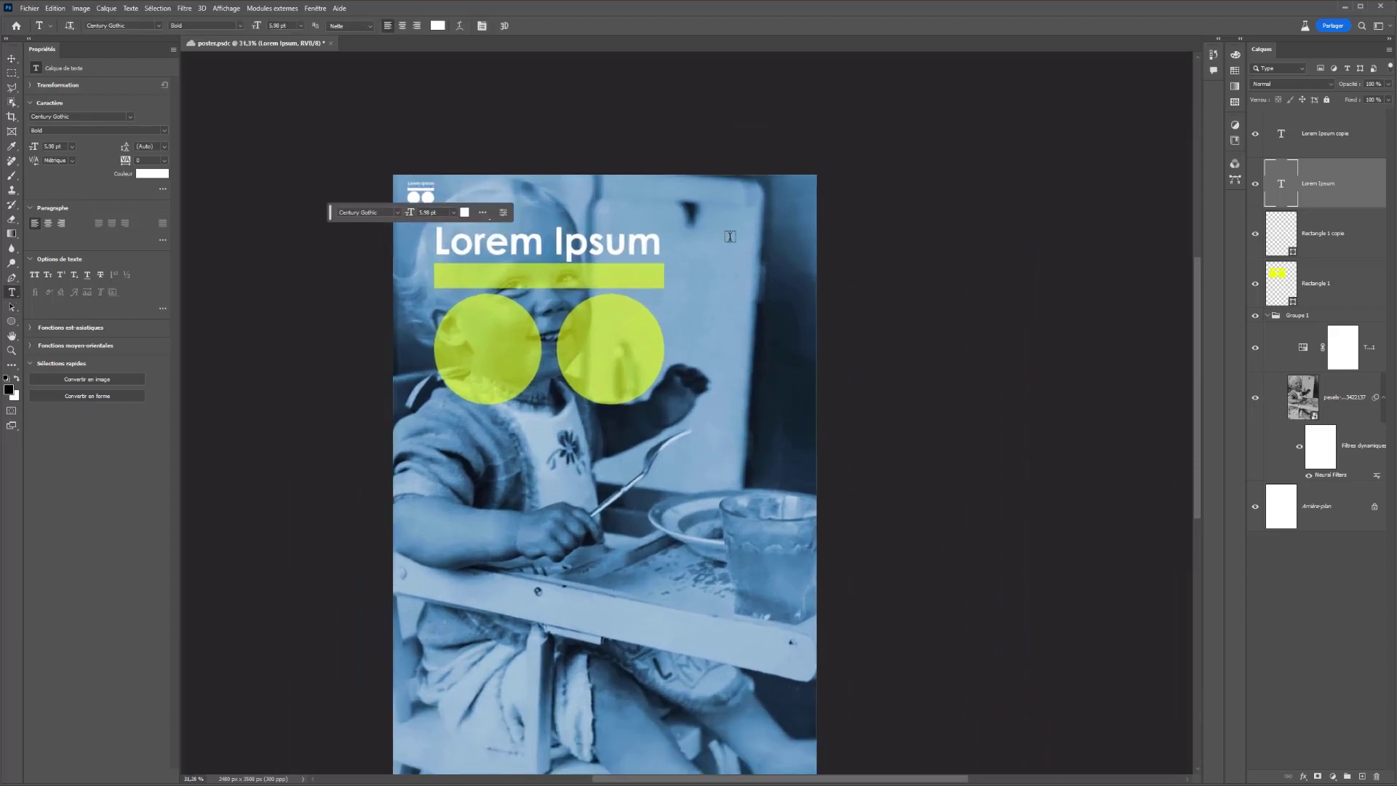
{"action": "left_click", "coordinate": [723, 202]}
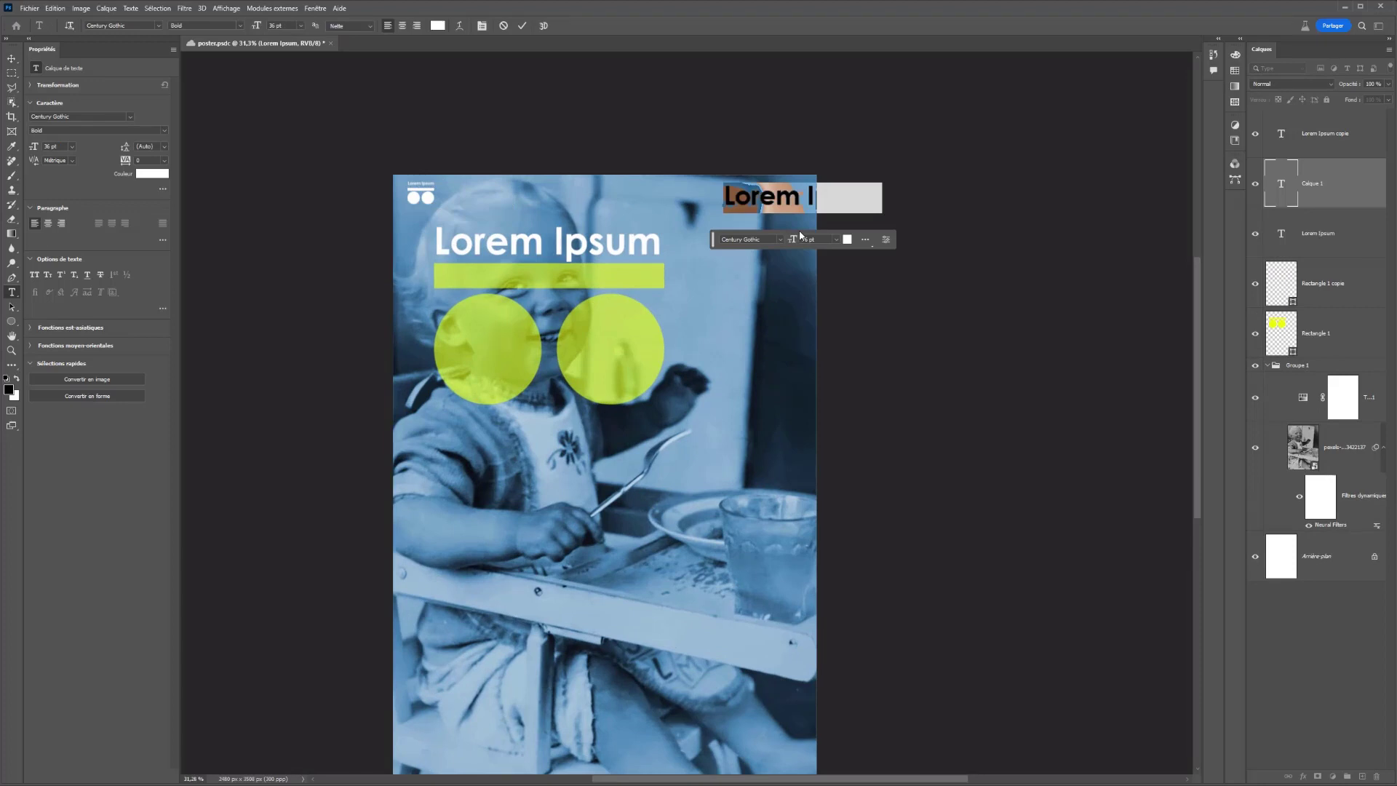
{"action": "type", "text": "DATE "}
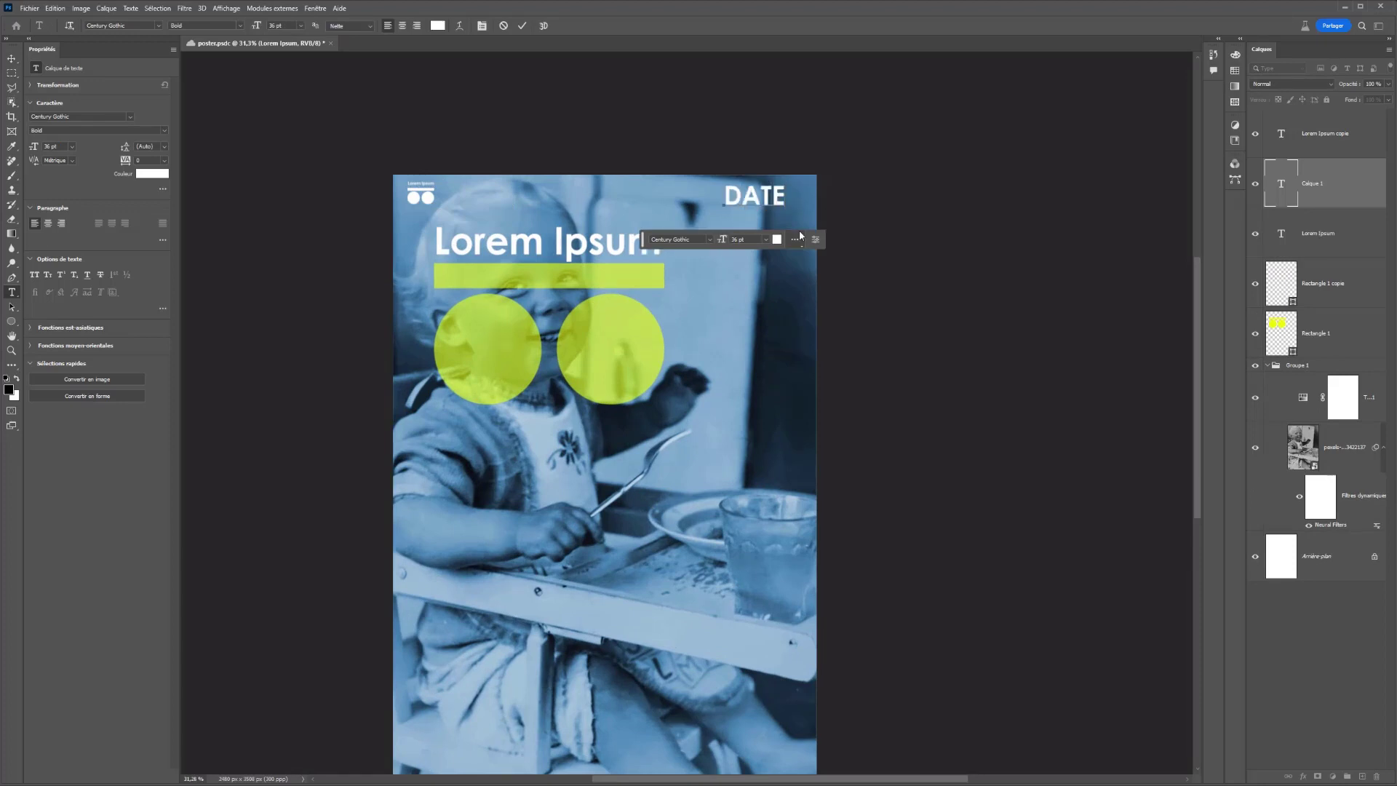
{"action": "type", "text": "22/23"}
Reduce the "22/23" line of the date text to 16 pt.
{"action": "double_click", "coordinate": [757, 223]}
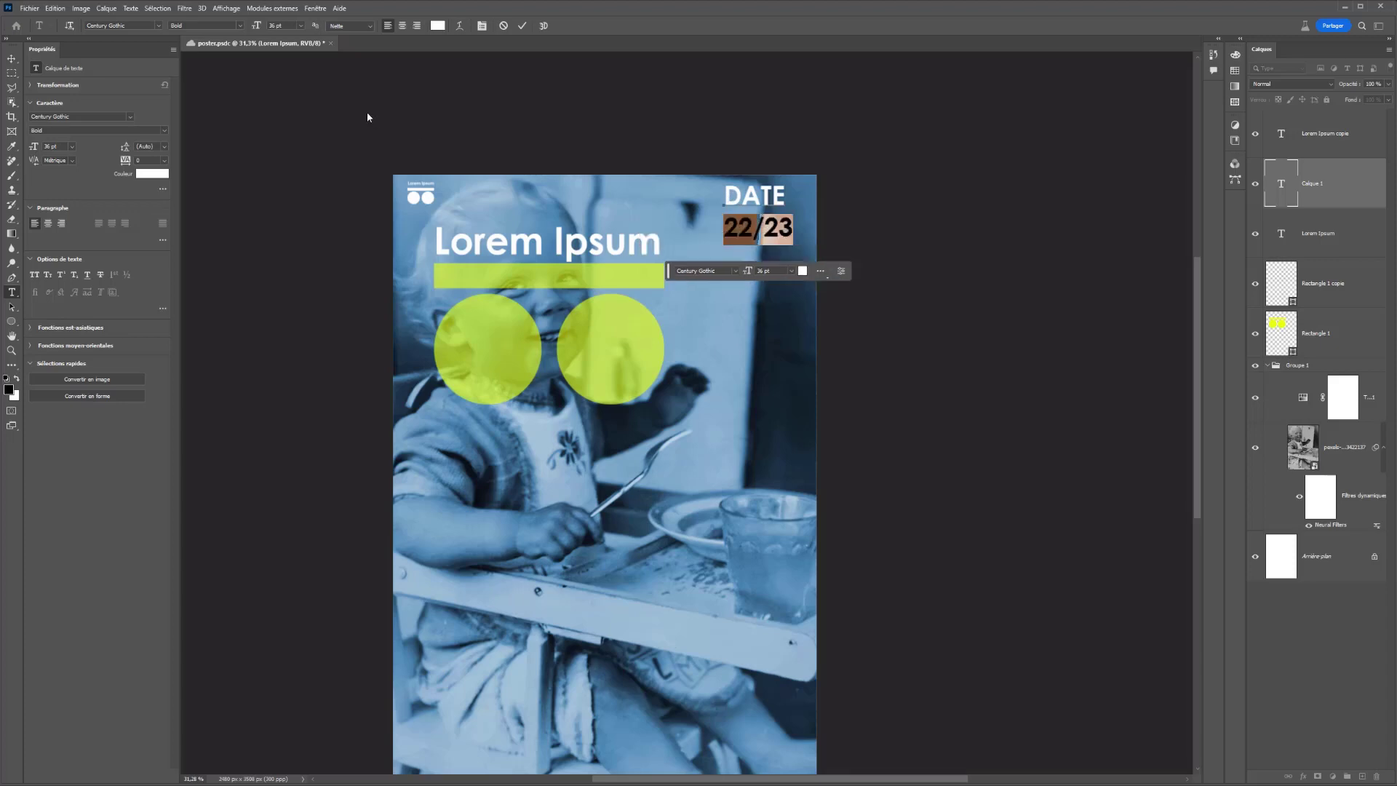
{"action": "key", "text": "shift+Down"}
{"action": "key", "text": "shift+Down"}
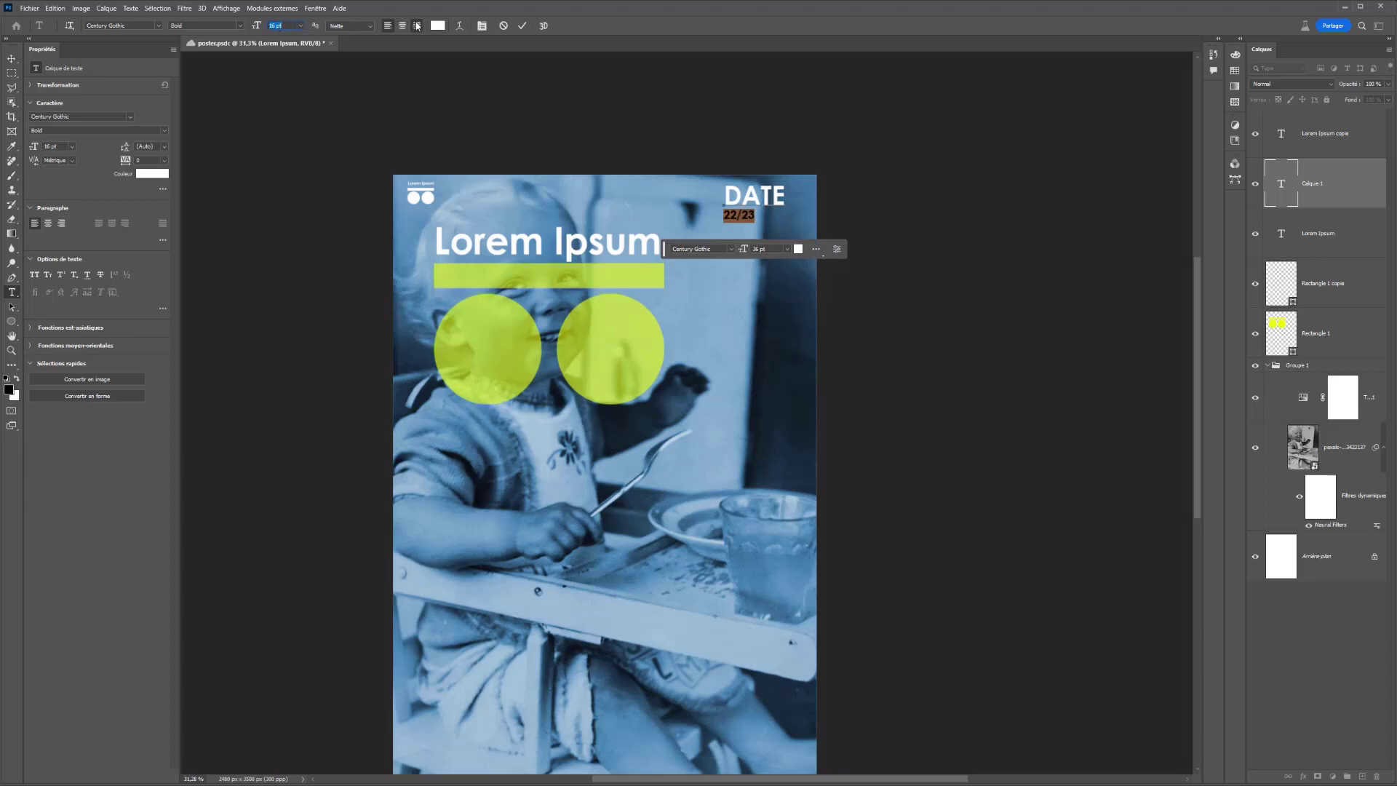
Right-align both lines of the date text and move the block into the poster's top-right corner.
{"action": "left_click", "coordinate": [416, 25]}
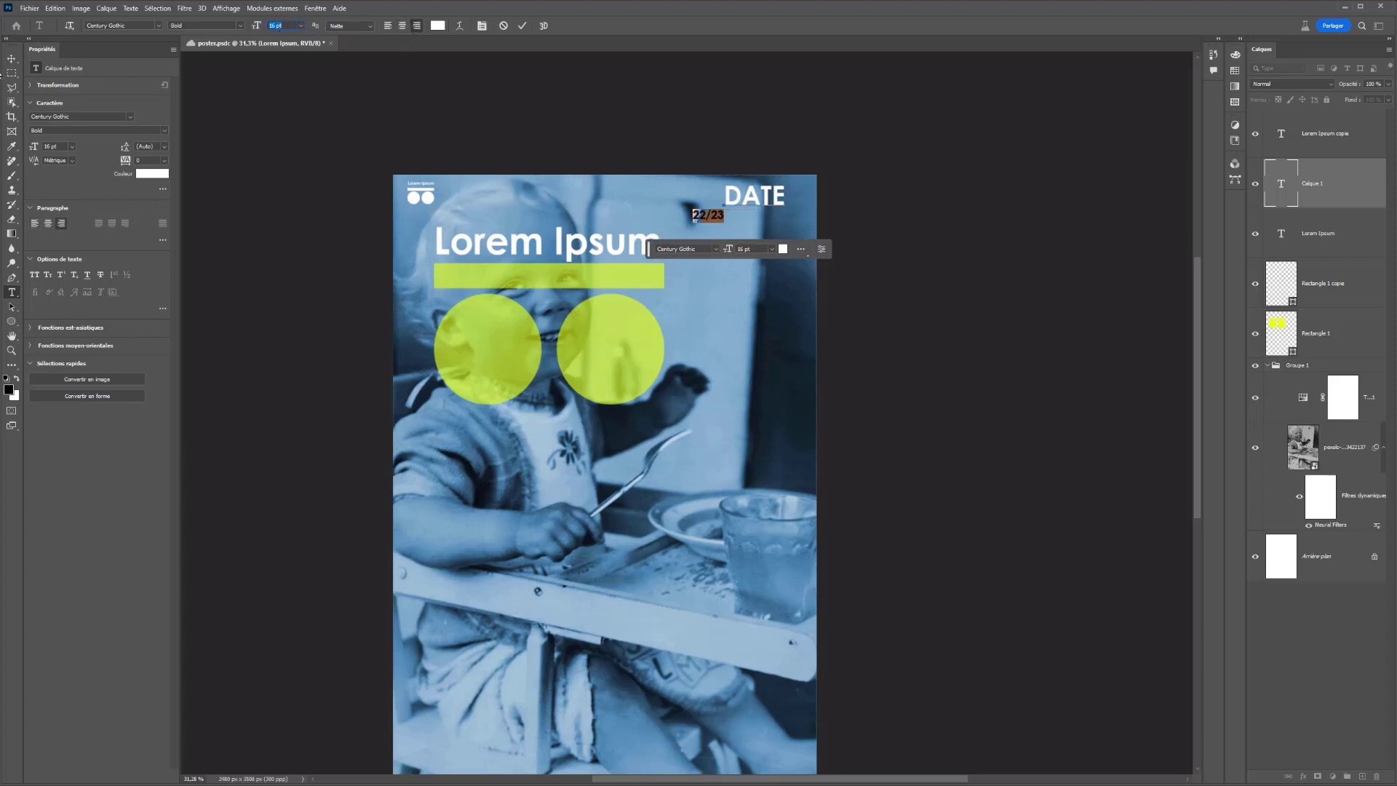
{"action": "left_click", "coordinate": [11, 58]}
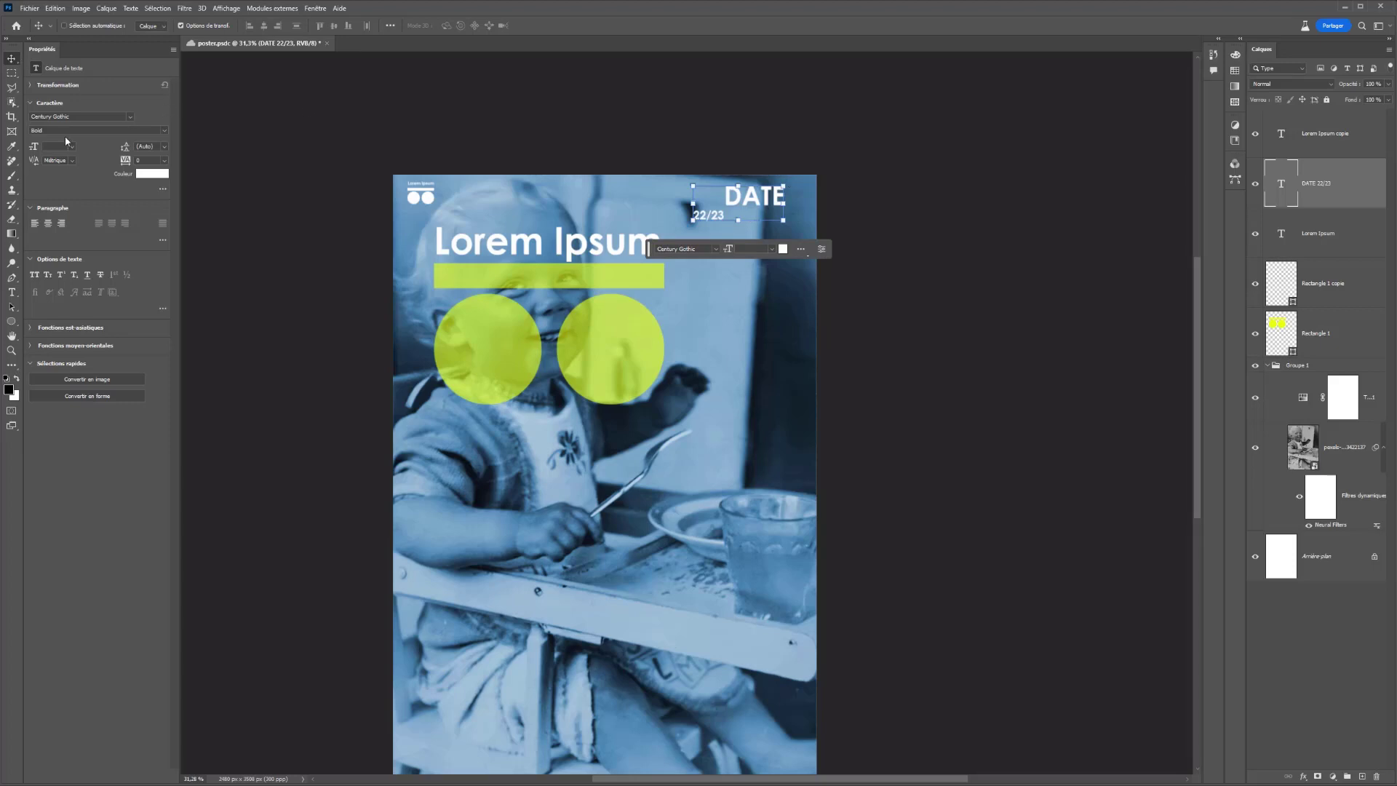
{"action": "left_click", "coordinate": [11, 291]}
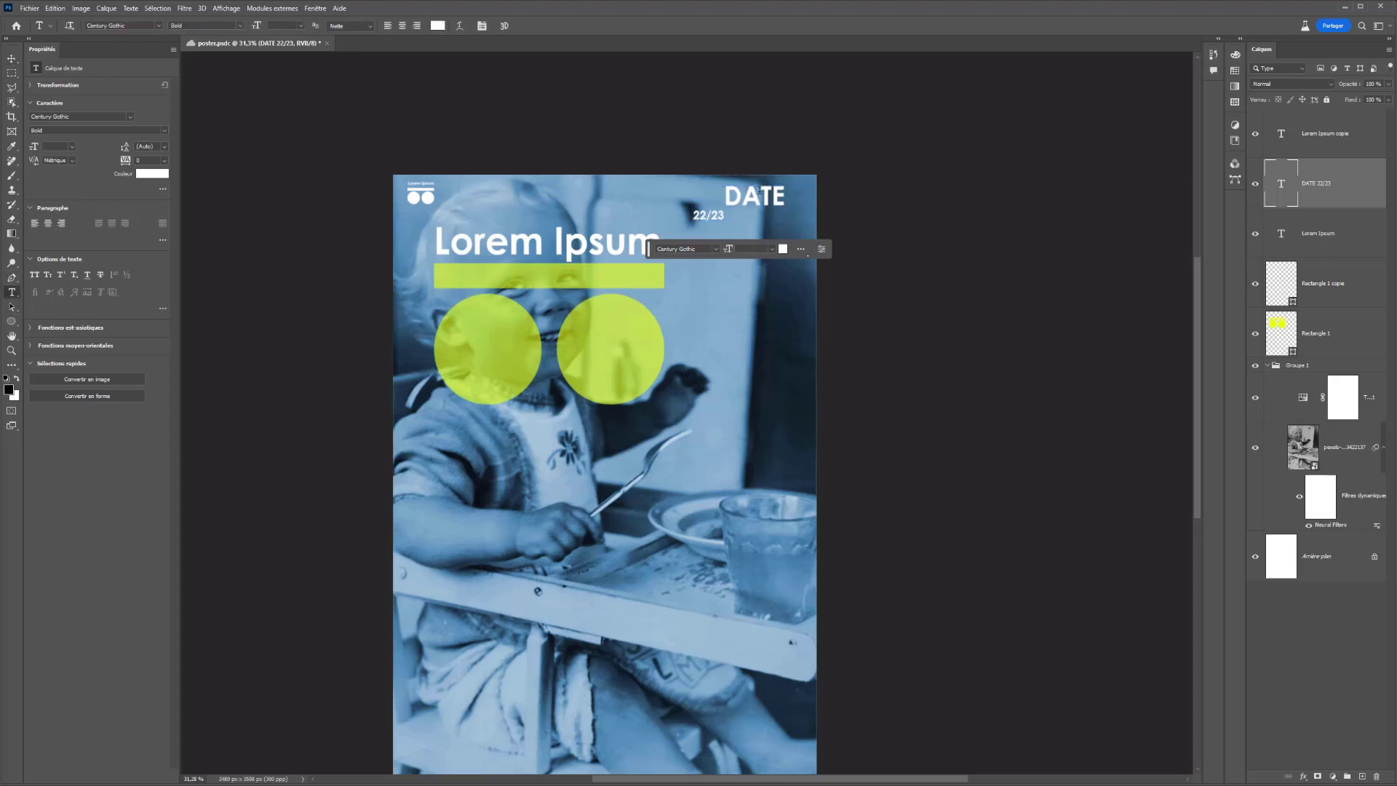
{"action": "left_click", "coordinate": [758, 195]}
{"action": "key", "text": "ctrl+a"}
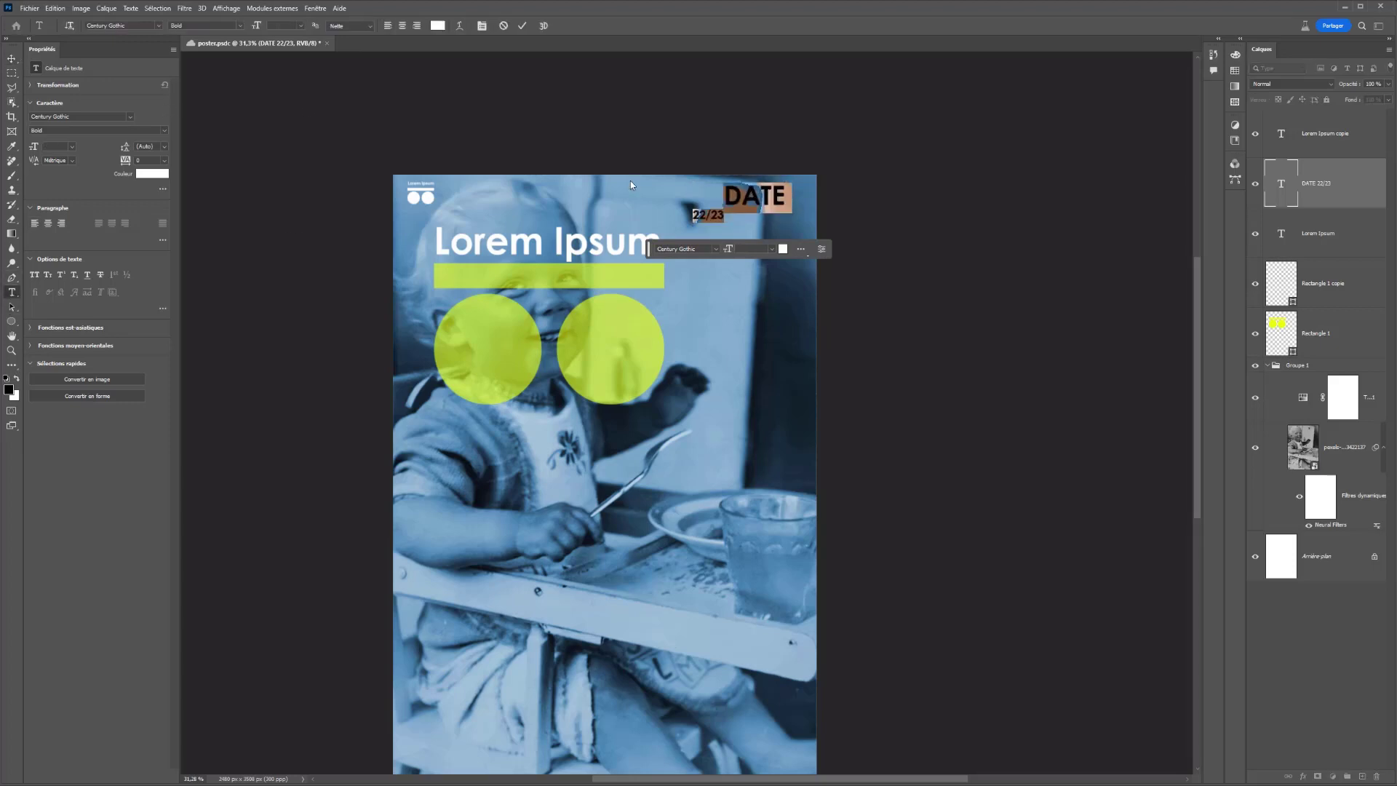
{"action": "left_click", "coordinate": [416, 25]}
{"action": "left_click", "coordinate": [11, 73]}
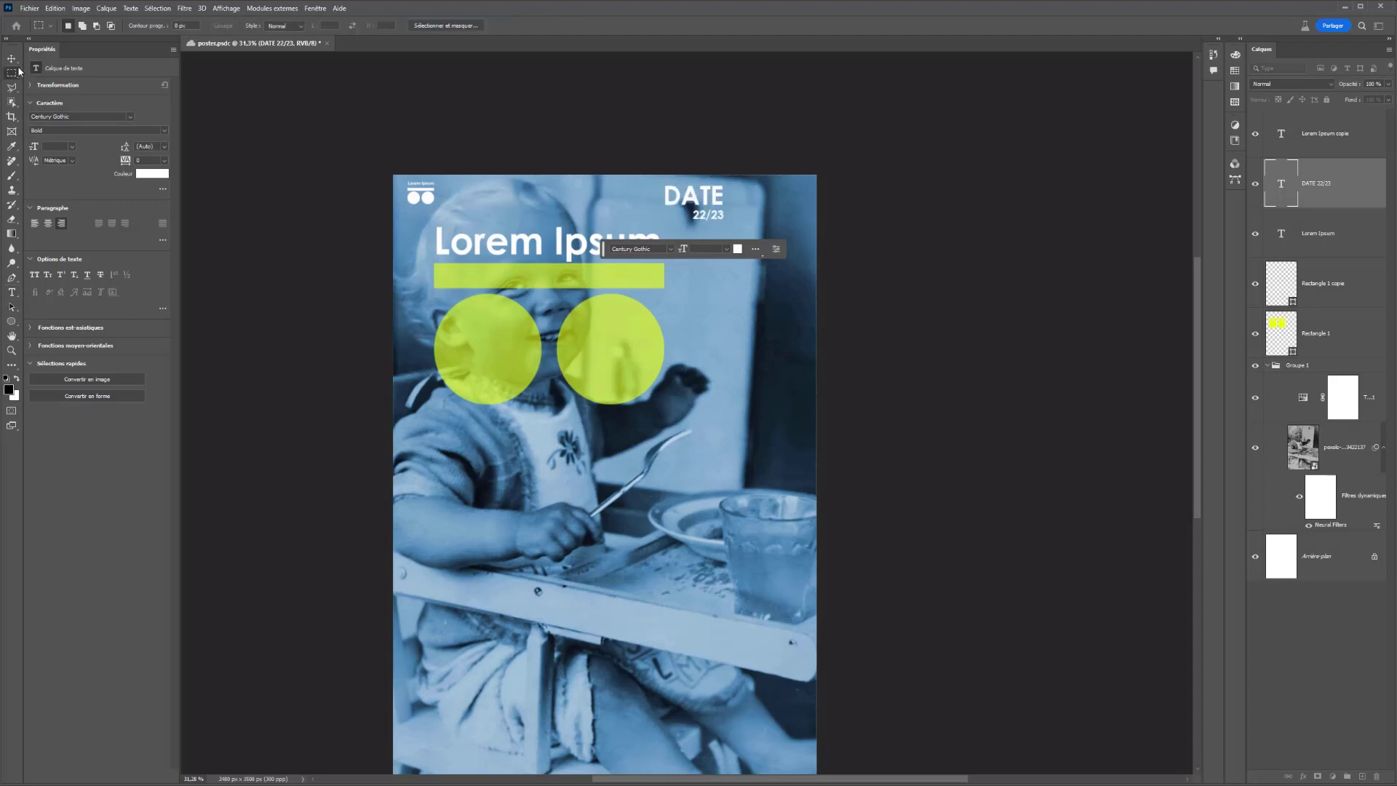
{"action": "left_click", "coordinate": [11, 59]}
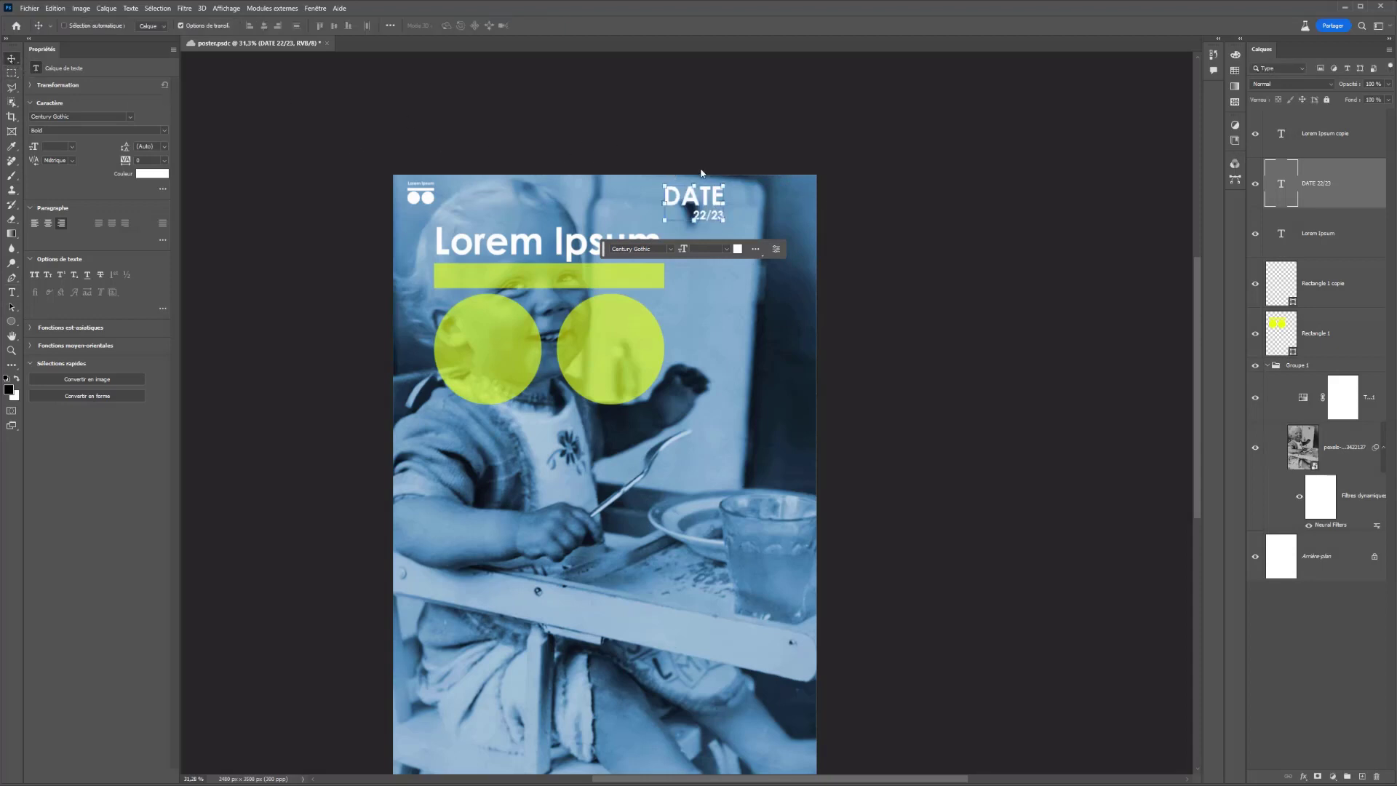
{"action": "left_click_drag", "start_coordinate": [706, 194], "coordinate": [780, 194]}
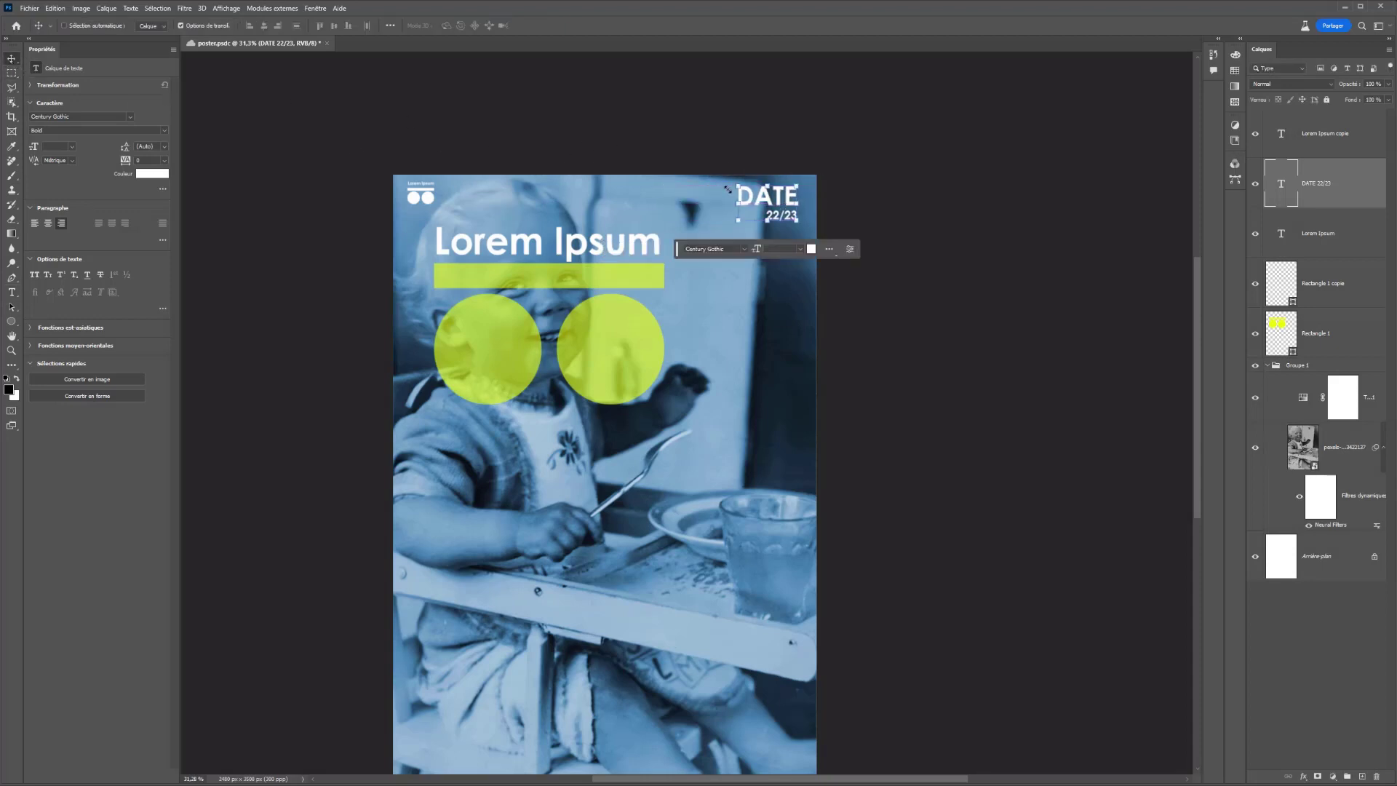
Group the small "Lorem Ipsum" text layer with the white logo shape layer.
{"action": "left_click", "coordinate": [1335, 235]}
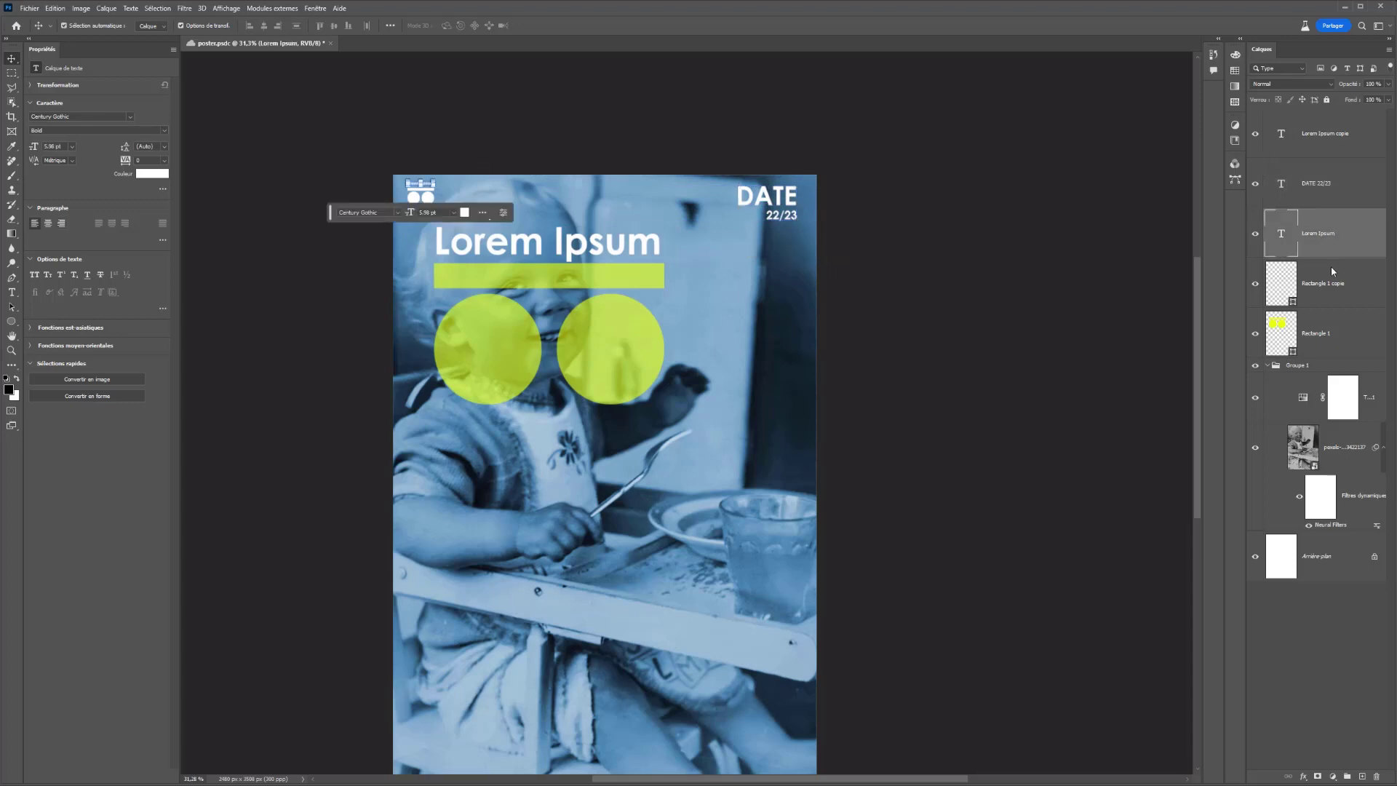
{"action": "left_click", "coordinate": [1330, 266], "text": "shift"}
{"action": "key", "text": "ctrl+g"}
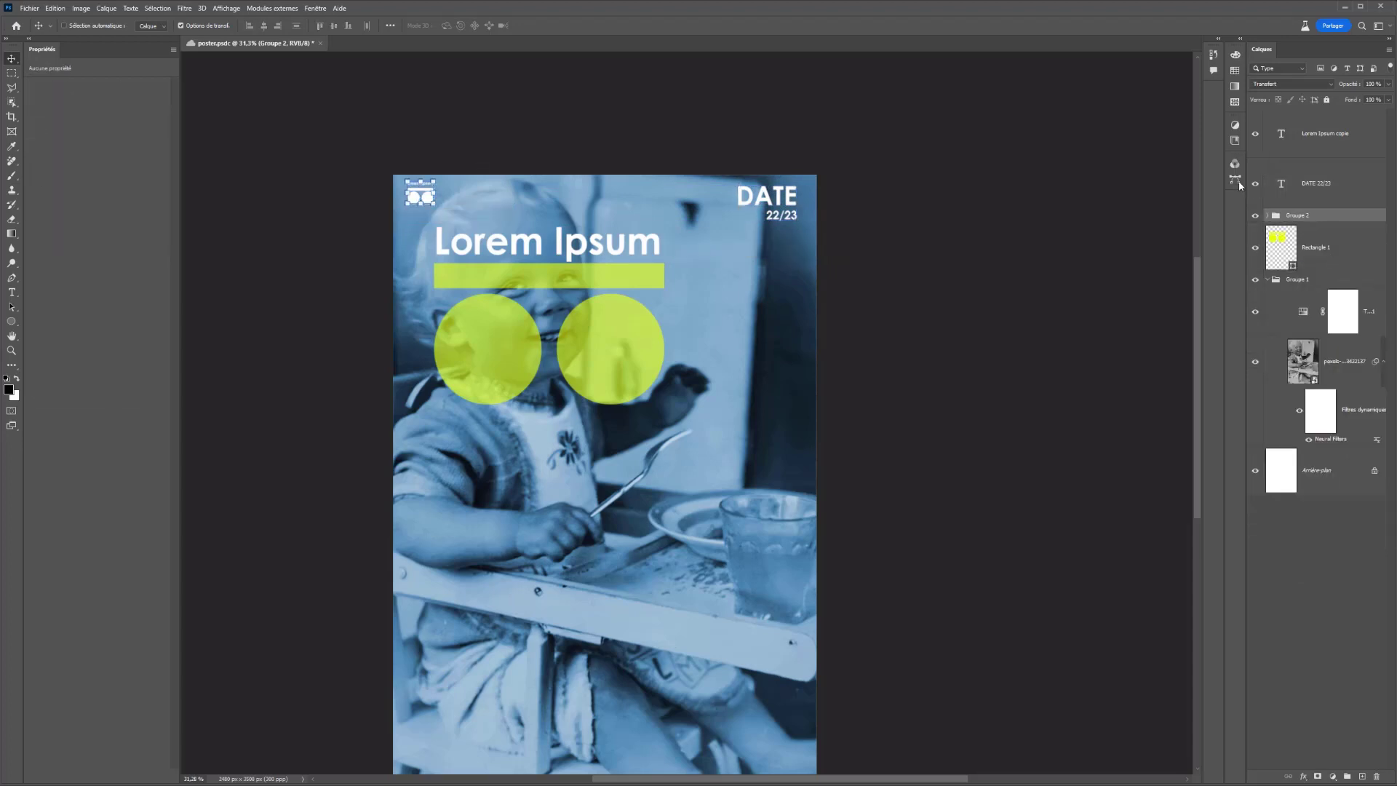
Put the large "Lorem Ipsum" text layer in a new group named "logo".
{"action": "left_click", "coordinate": [1312, 136]}
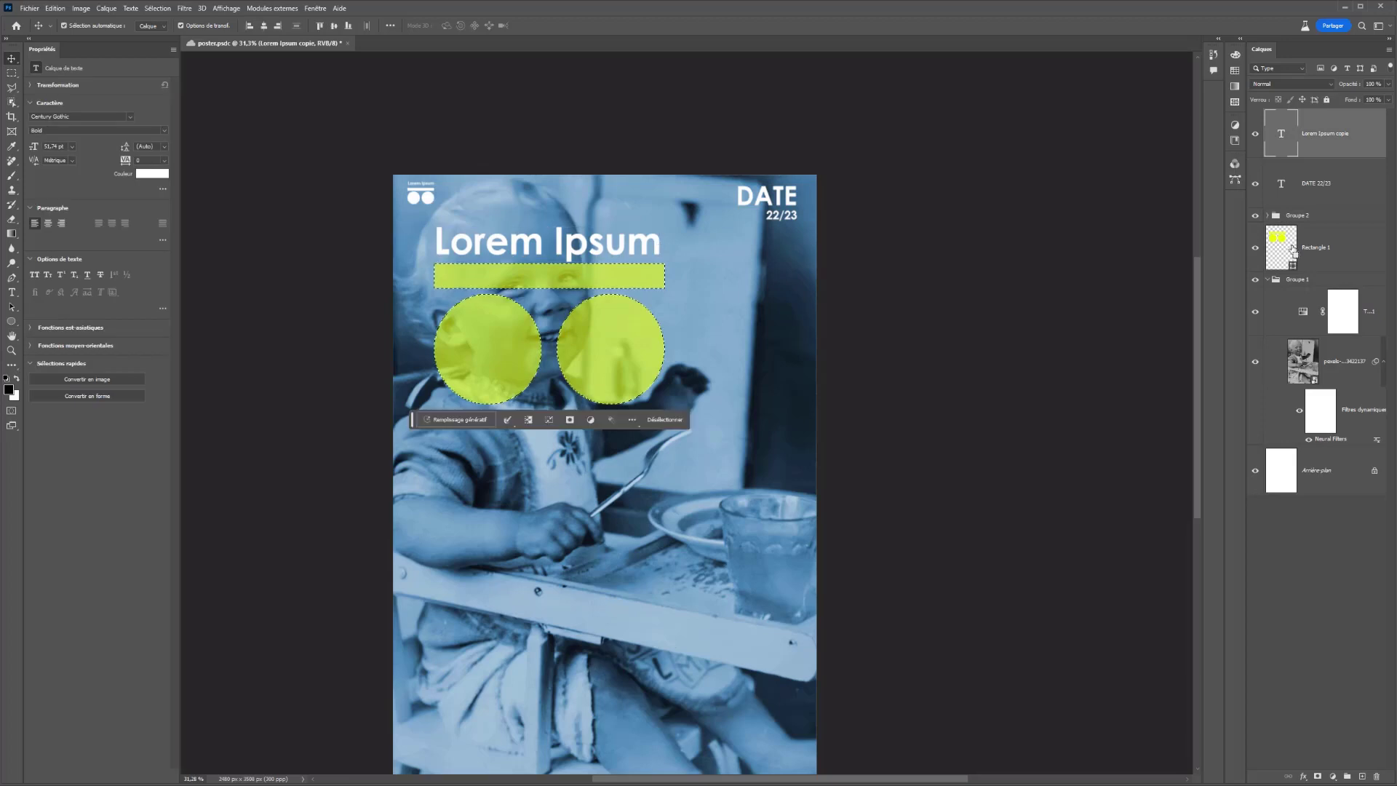
{"action": "key", "text": "ctrl+g"}
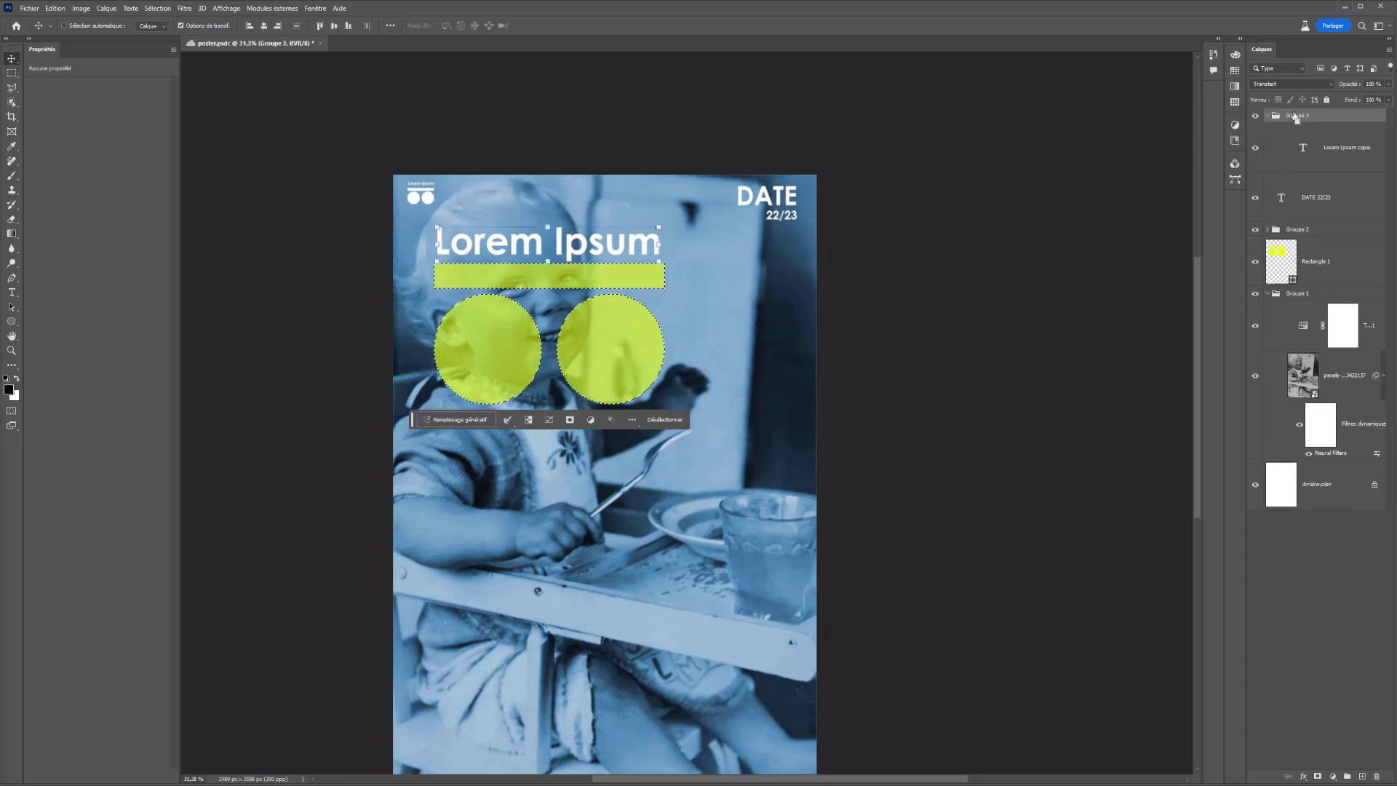
{"action": "double_click", "coordinate": [1295, 116]}
{"action": "type", "text": "logo"}
{"action": "key", "text": "Return"}
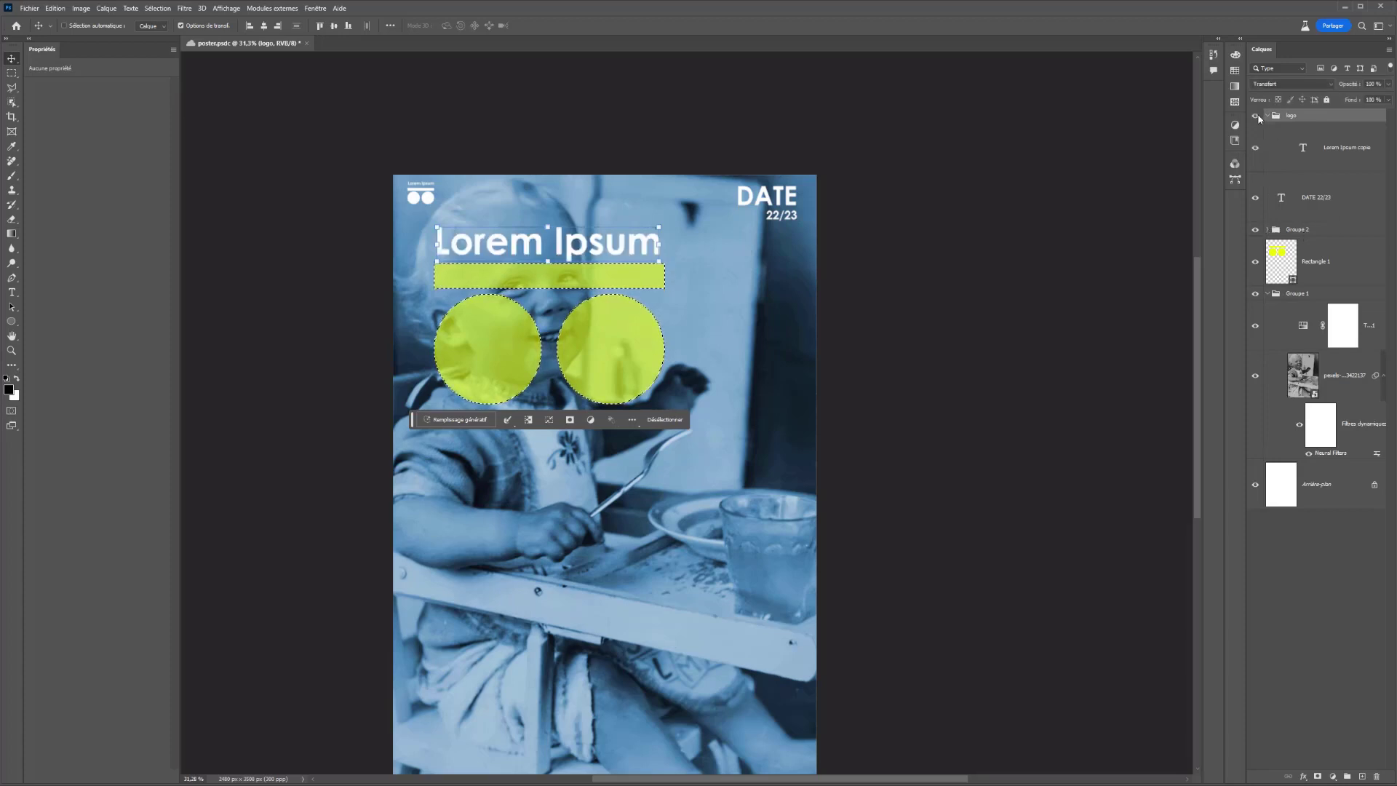
Move the yellow shapes layer into the "logo" group, clear the selection and collapse the group.
{"action": "left_click_drag", "start_coordinate": [1280, 261], "coordinate": [1272, 113]}
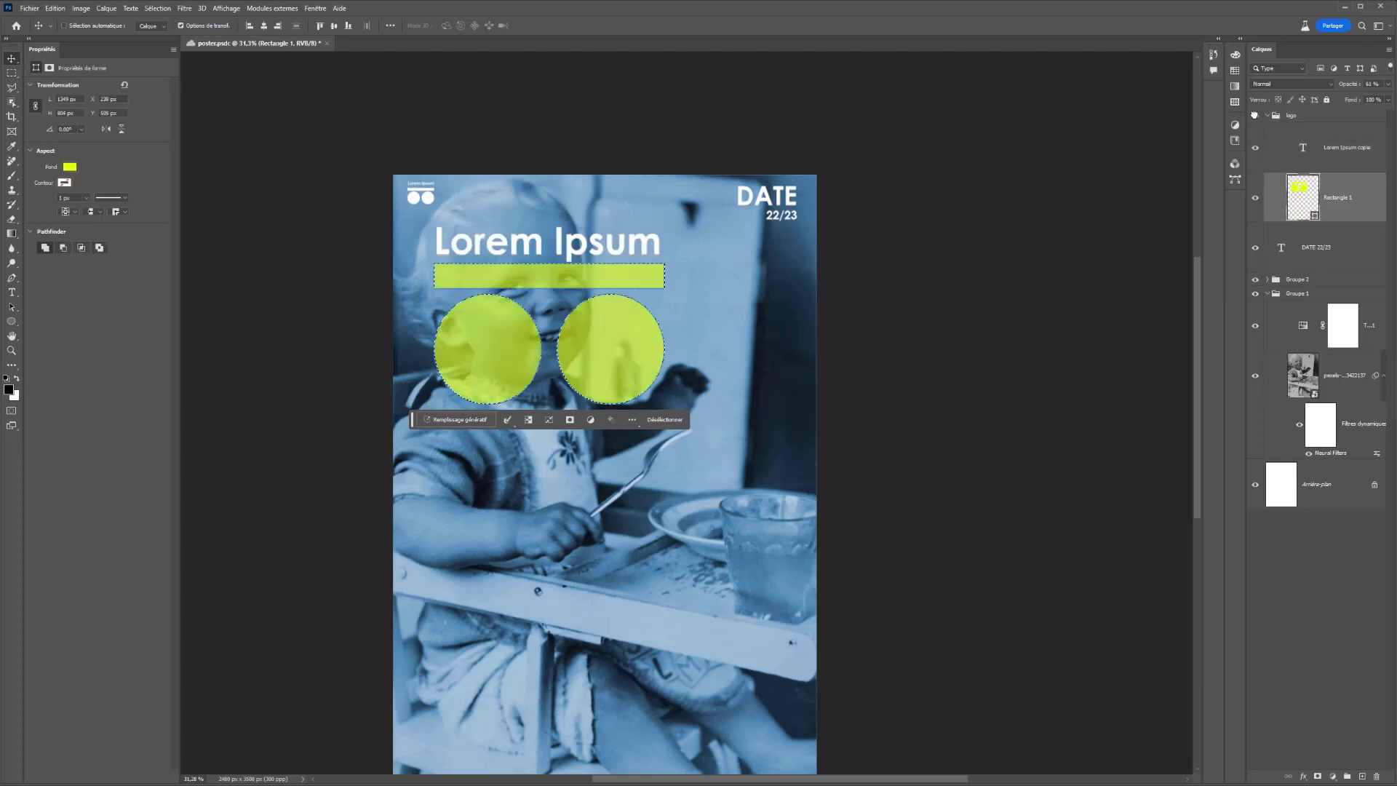
{"action": "key", "text": "ctrl+d"}
{"action": "left_click", "coordinate": [1267, 115]}
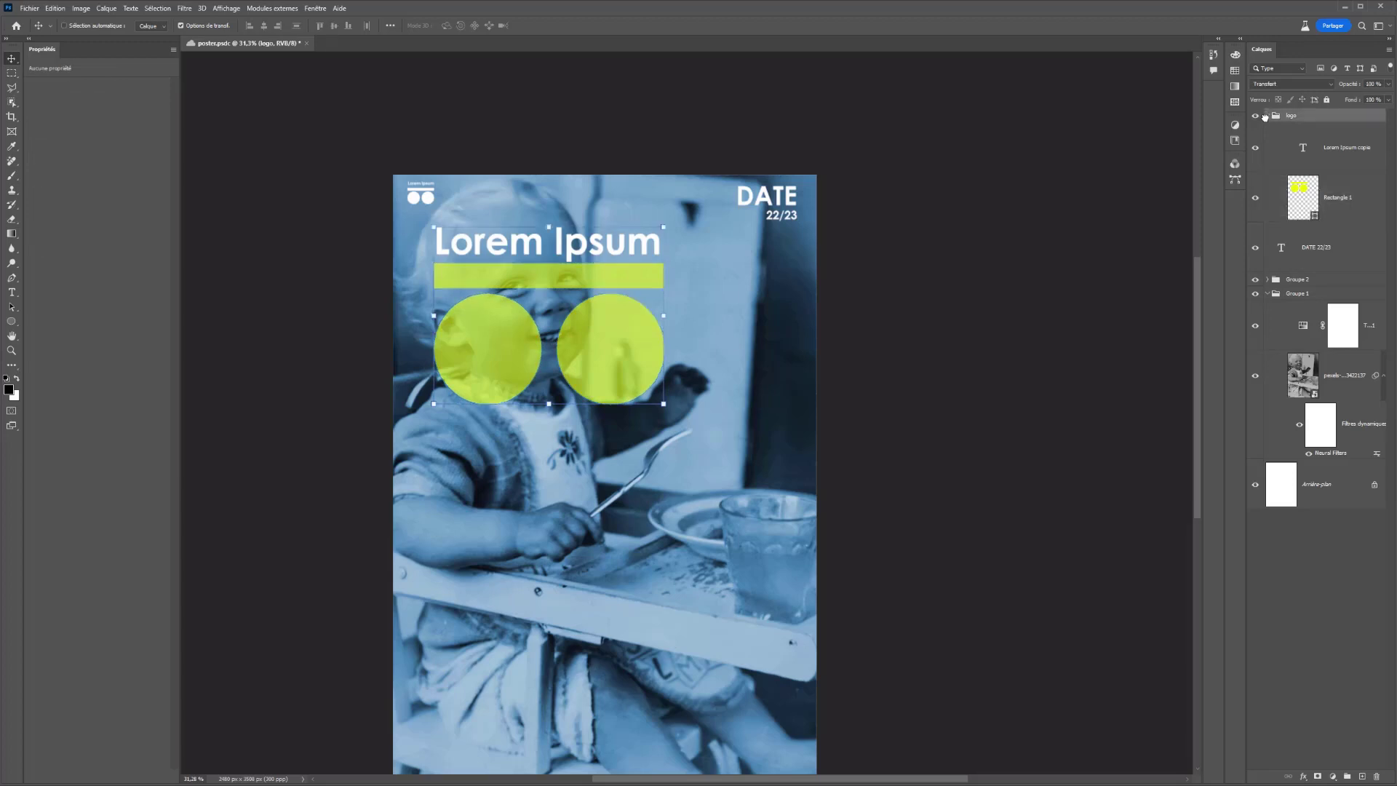
Rename the small white logo's group "petit logo" and the background photo's group "fond".
{"action": "left_click", "coordinate": [1294, 180]}
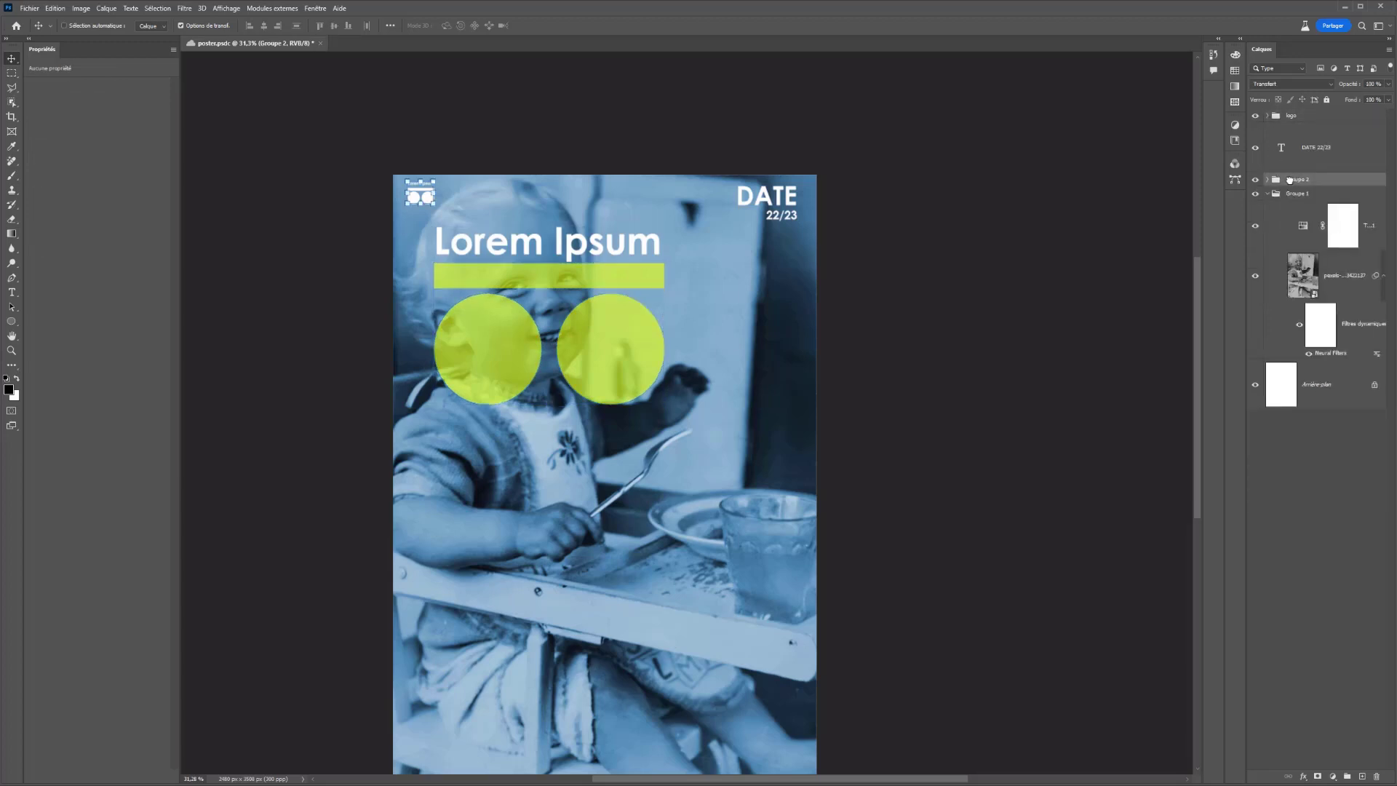
{"action": "double_click", "coordinate": [1289, 180]}
{"action": "type", "text": "po"}
{"action": "key", "text": "Return"}
{"action": "double_click", "coordinate": [1296, 193]}
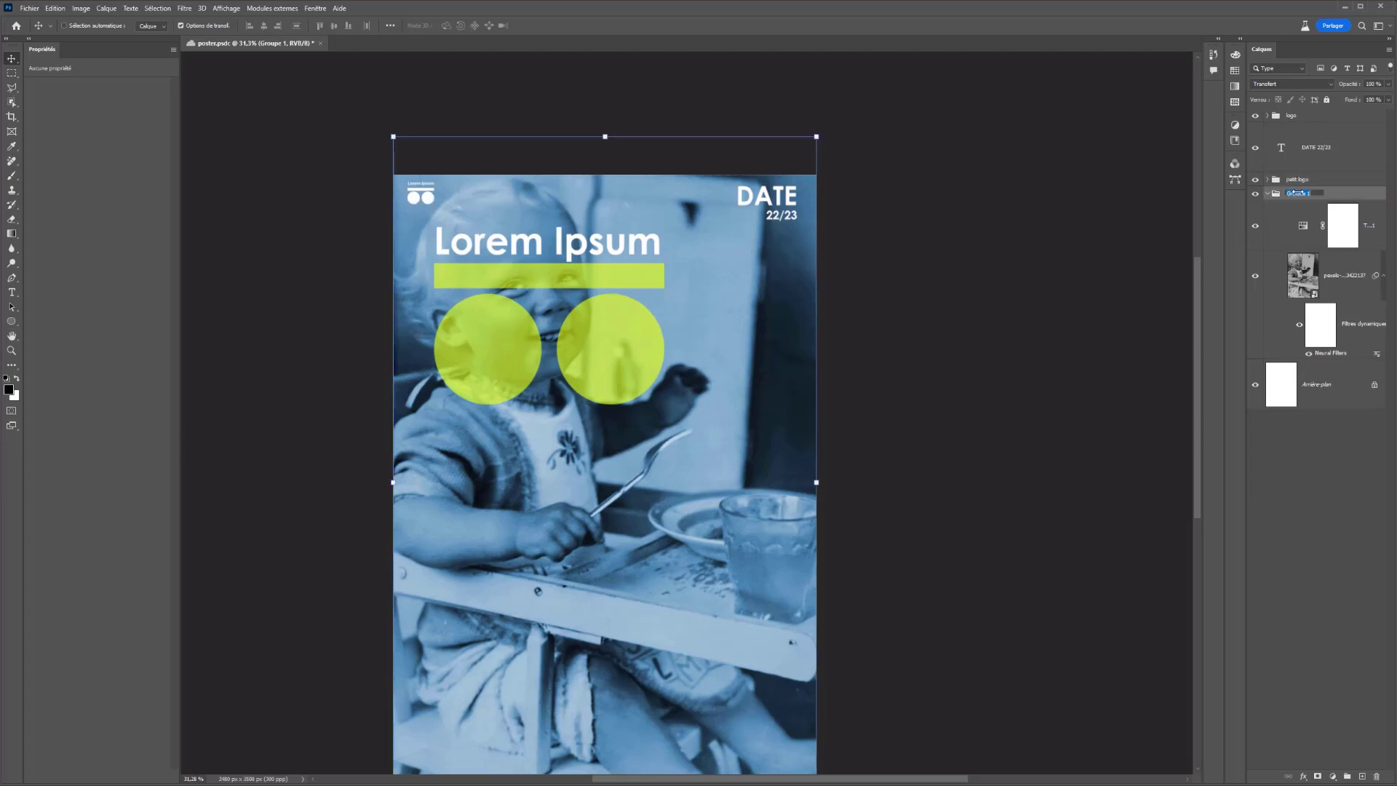
{"action": "type", "text": "fond"}
{"action": "key", "text": "Return"}
Add a paragraph text box above the glass reading "ADRESSE" with "Lieu complete" on the second line.
{"action": "left_click", "coordinate": [12, 292]}
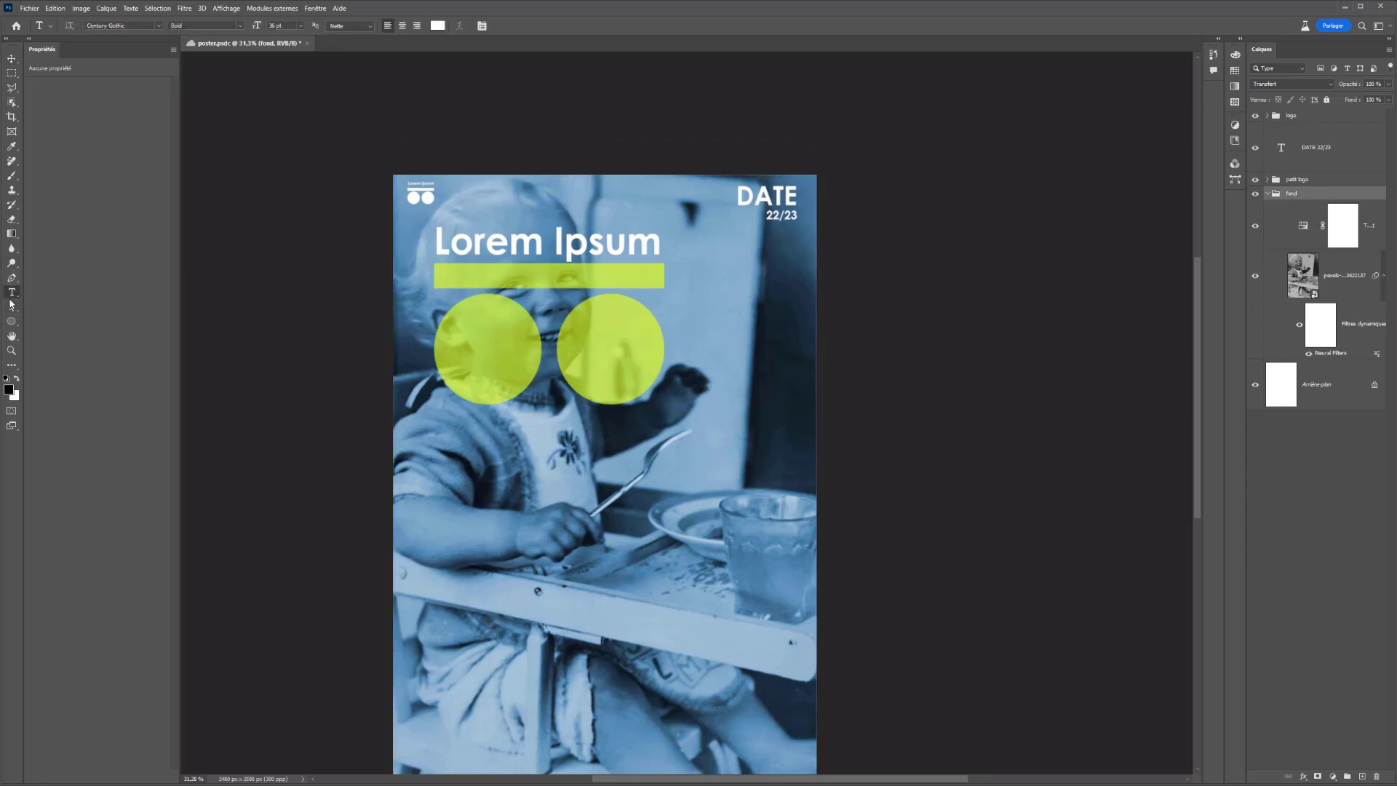
{"action": "left_click_drag", "start_coordinate": [663, 474], "coordinate": [801, 541]}
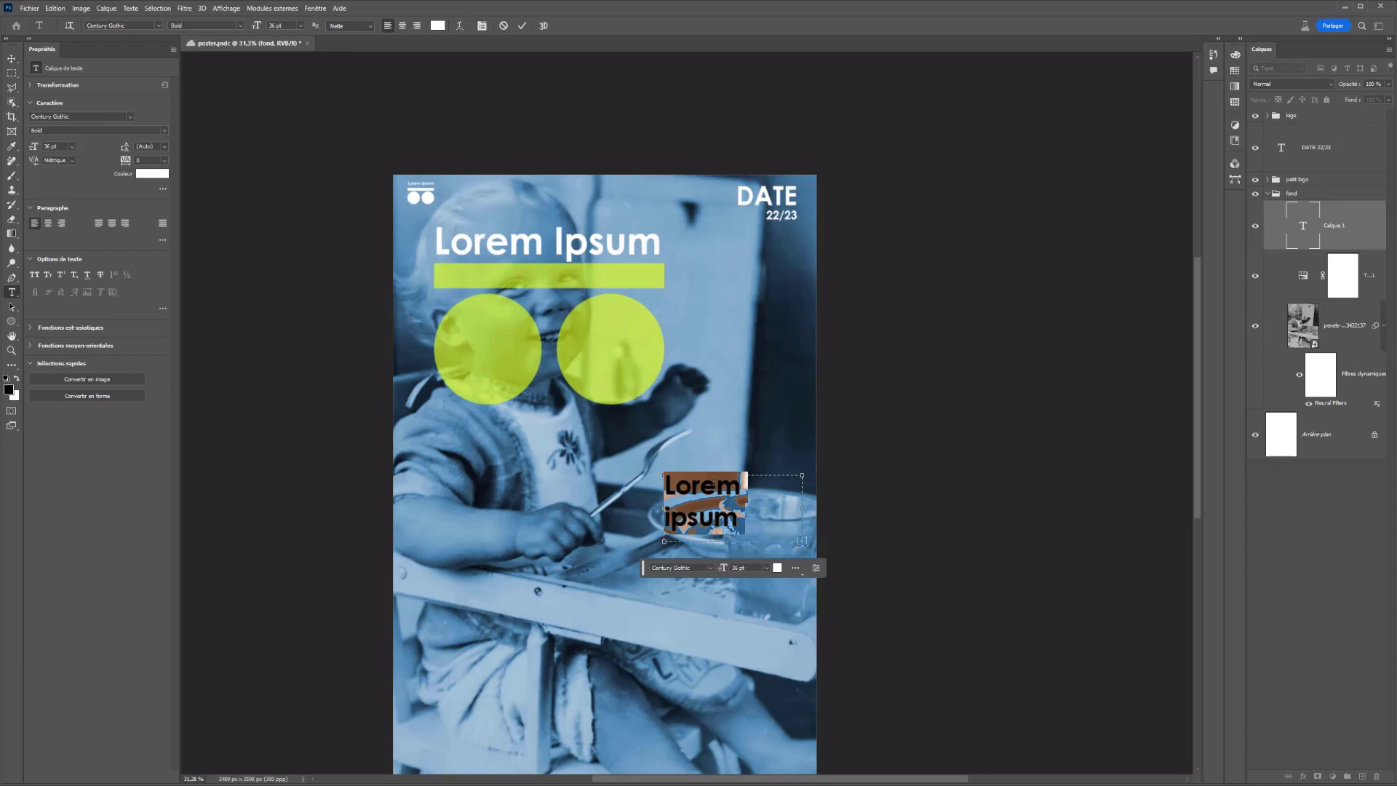
{"action": "type", "text": "ADRESS"}
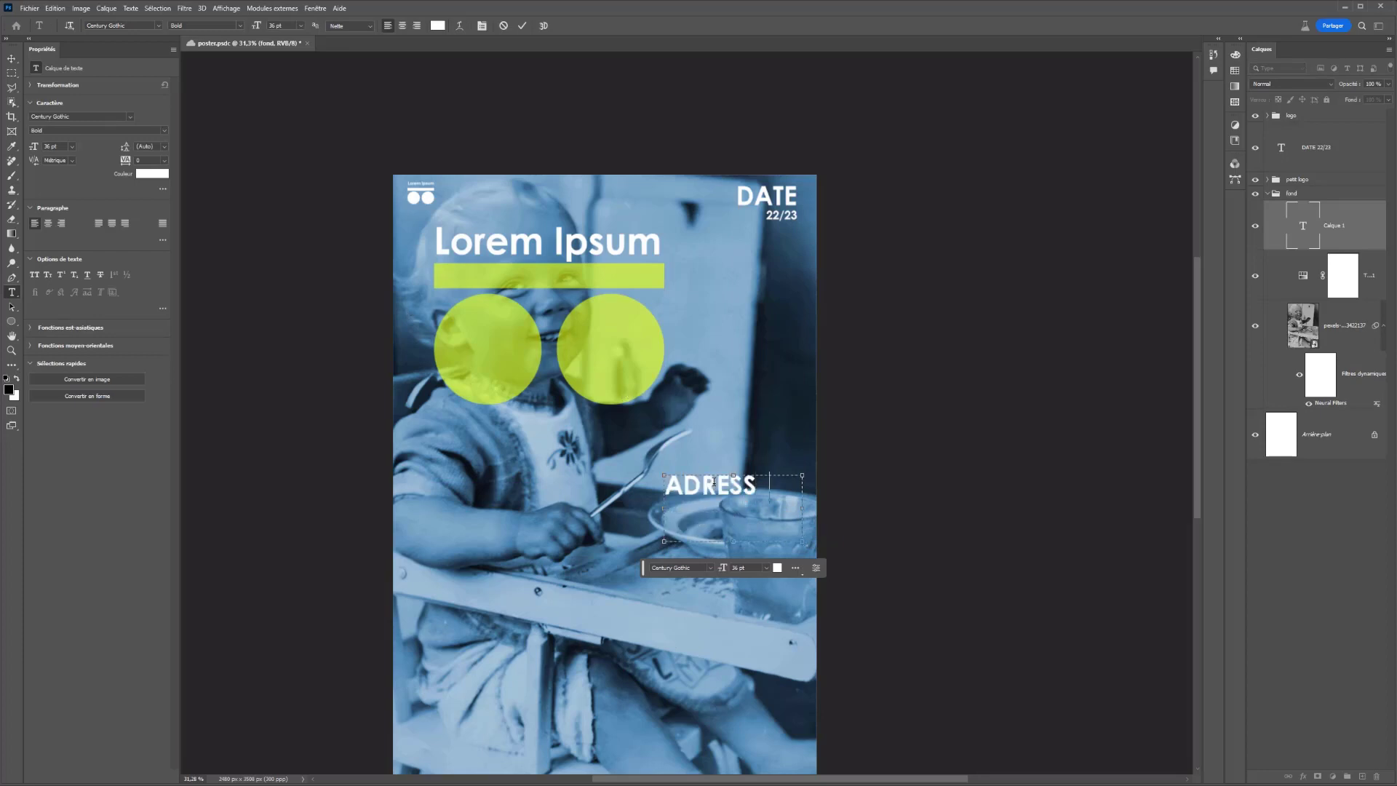
{"action": "type", "text": "E"}
{"action": "key", "text": "Return"}
{"action": "type", "text": "Lieu c"}
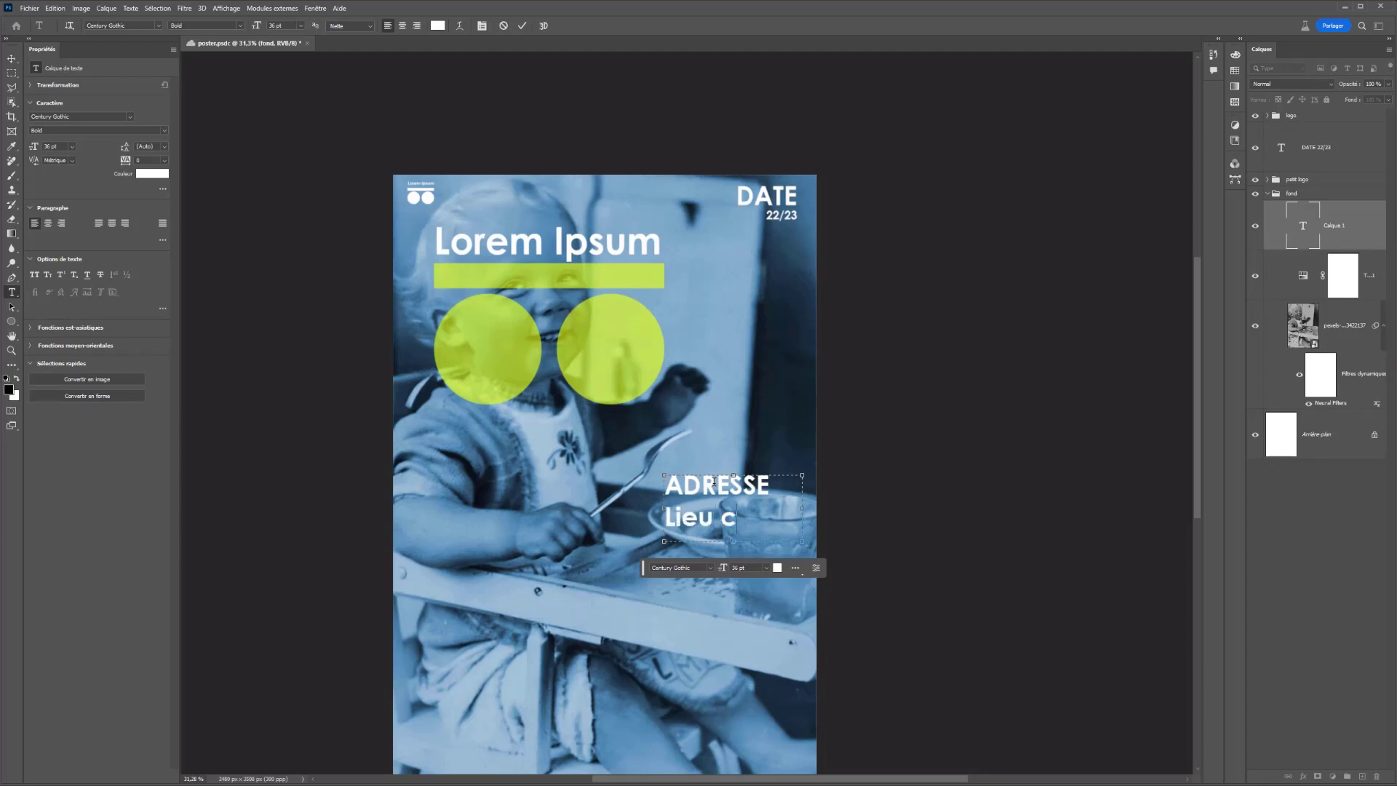
{"action": "type", "text": "omp"}
{"action": "key", "text": "BackSpace"}
{"action": "key", "text": "BackSpace"}
{"action": "key", "text": "BackSpace"}
{"action": "key", "text": "BackSpace"}
{"action": "key", "text": "BackSpace"}
Set the font size of the whole address text to 23 pt.
{"action": "key", "text": "ctrl+a"}
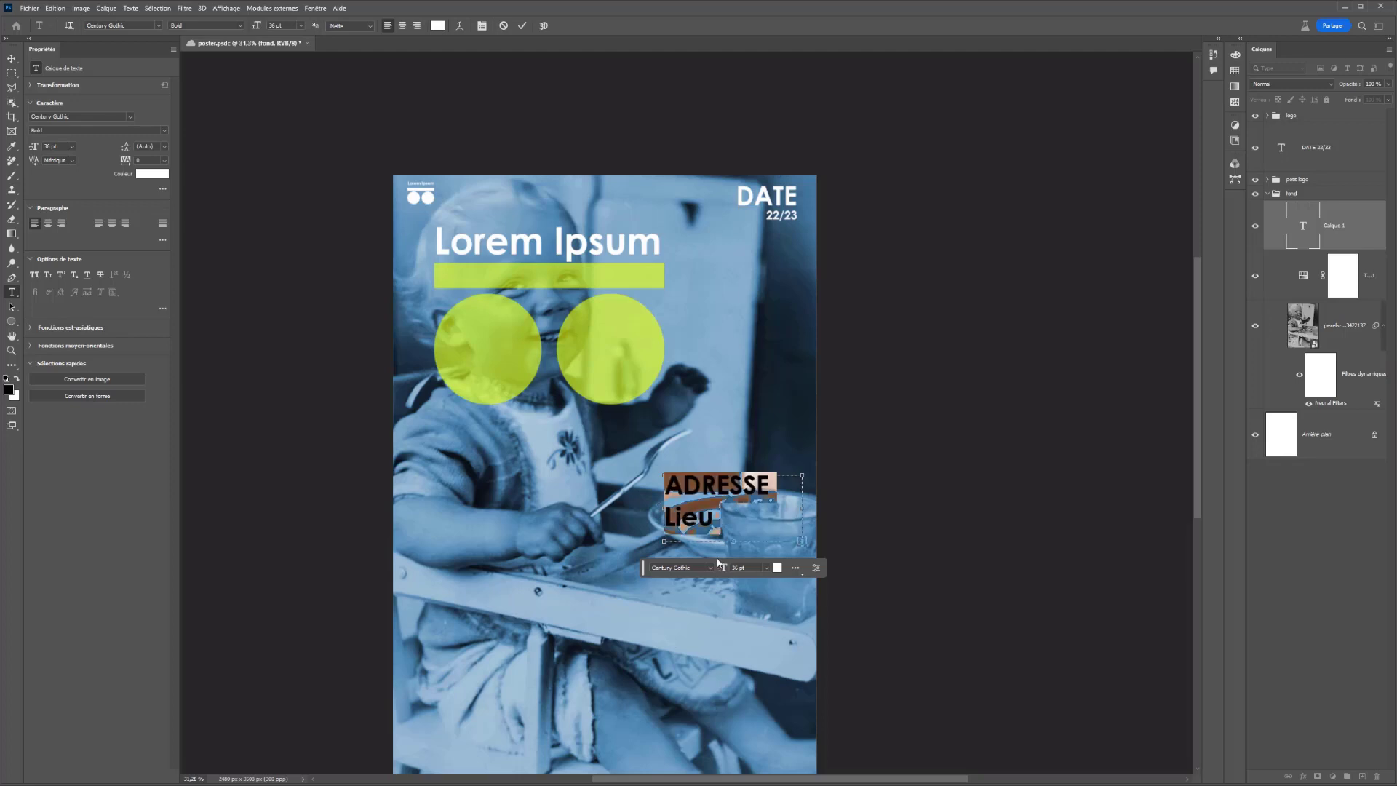
{"action": "left_click_drag", "start_coordinate": [743, 568], "coordinate": [733, 573]}
{"action": "key", "text": "shift+Down"}
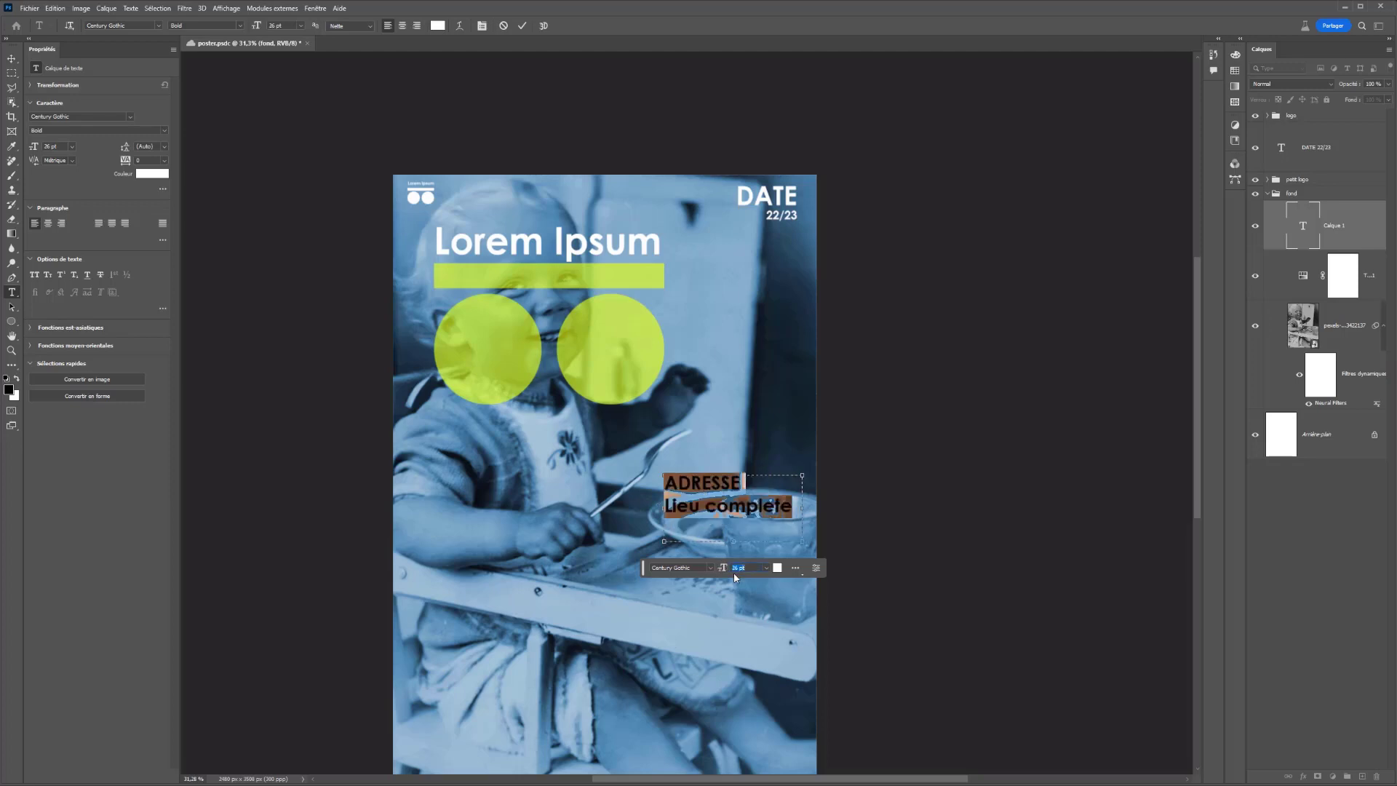
{"action": "key", "text": "shift+Down"}
{"action": "key", "text": "shift+Up"}
{"action": "key", "text": "Down"}
{"action": "key", "text": "Down"}
{"action": "key", "text": "Down"}
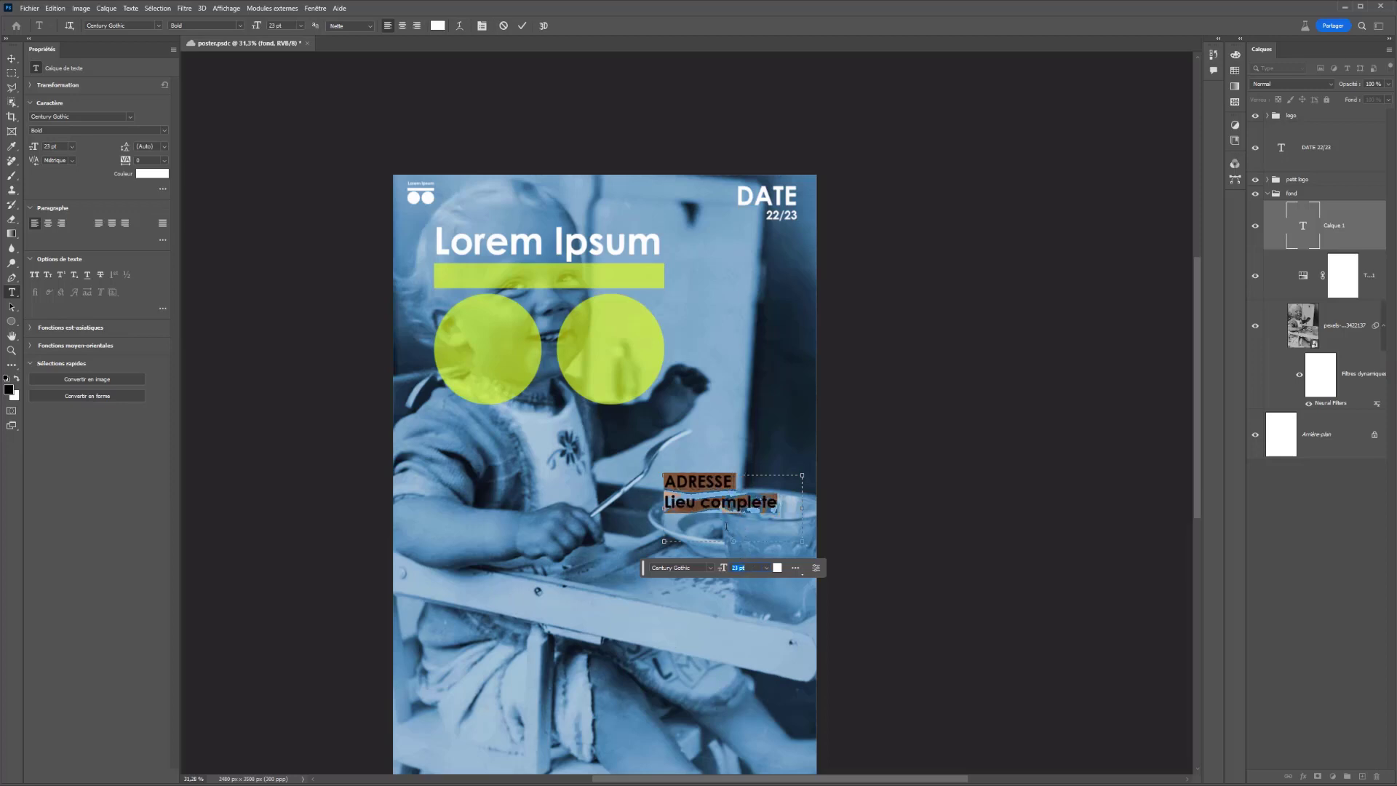
Right-align the address text and move it slightly up, lining up its right edge with the date text.
{"action": "left_click", "coordinate": [417, 29]}
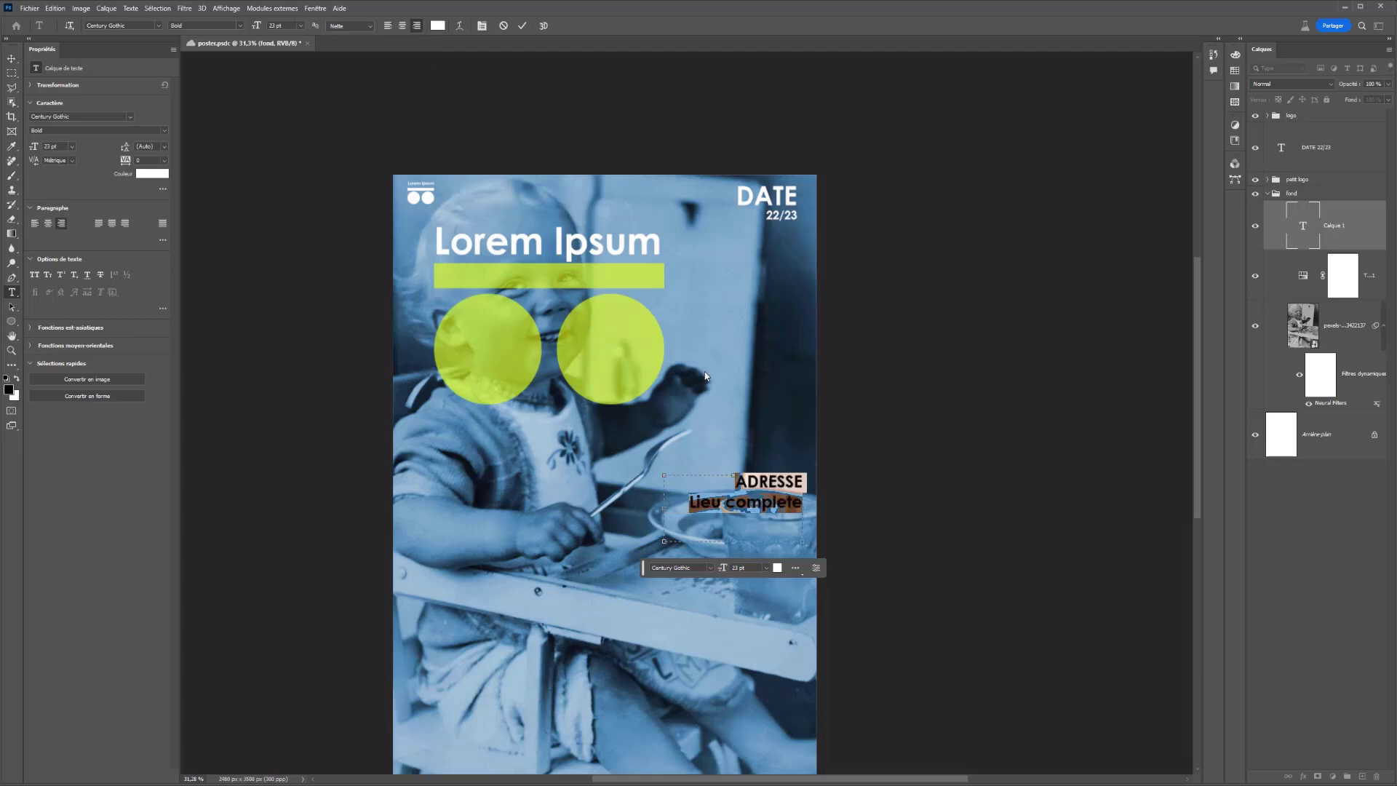
{"action": "left_click", "coordinate": [11, 58]}
{"action": "left_click_drag", "start_coordinate": [764, 500], "coordinate": [760, 460]}
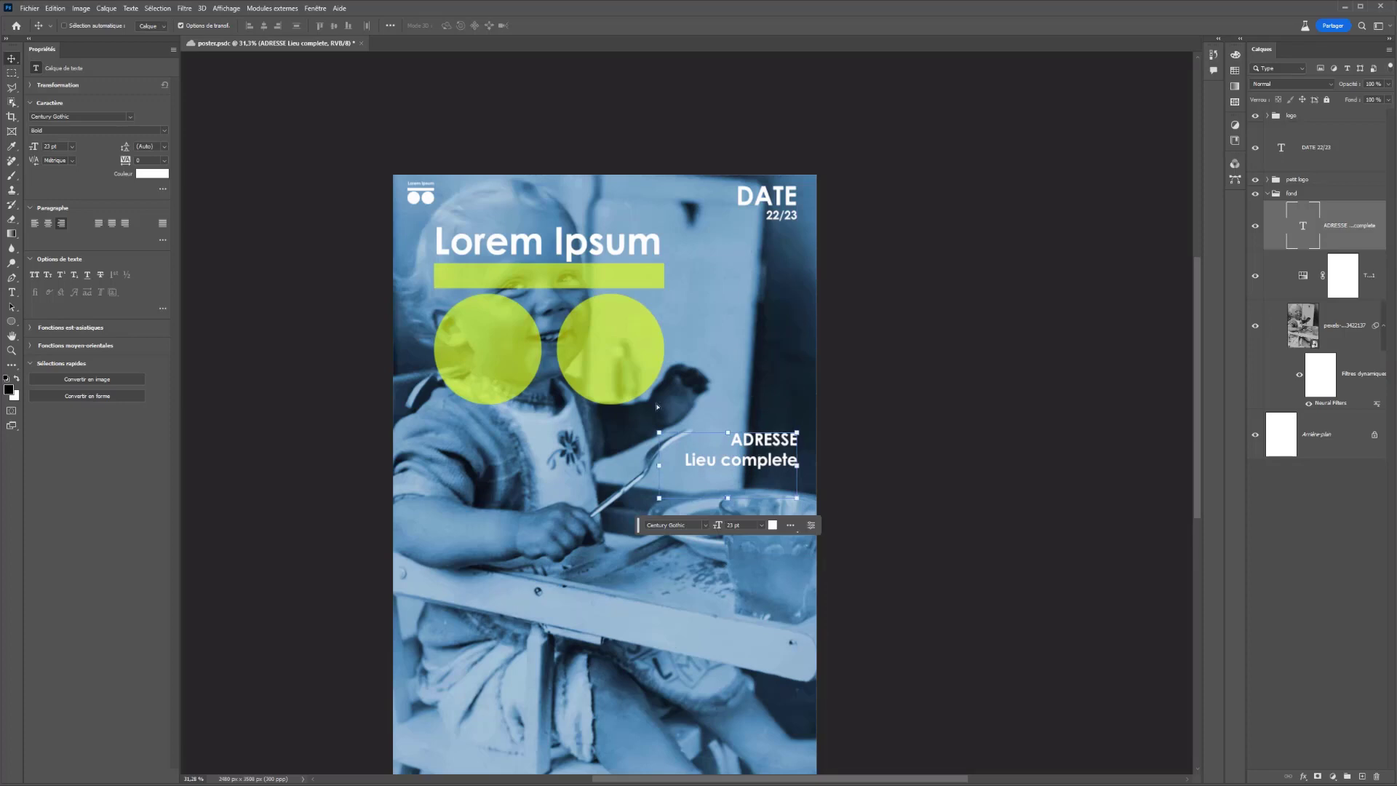
{"action": "key", "text": "ctrl+minus"}
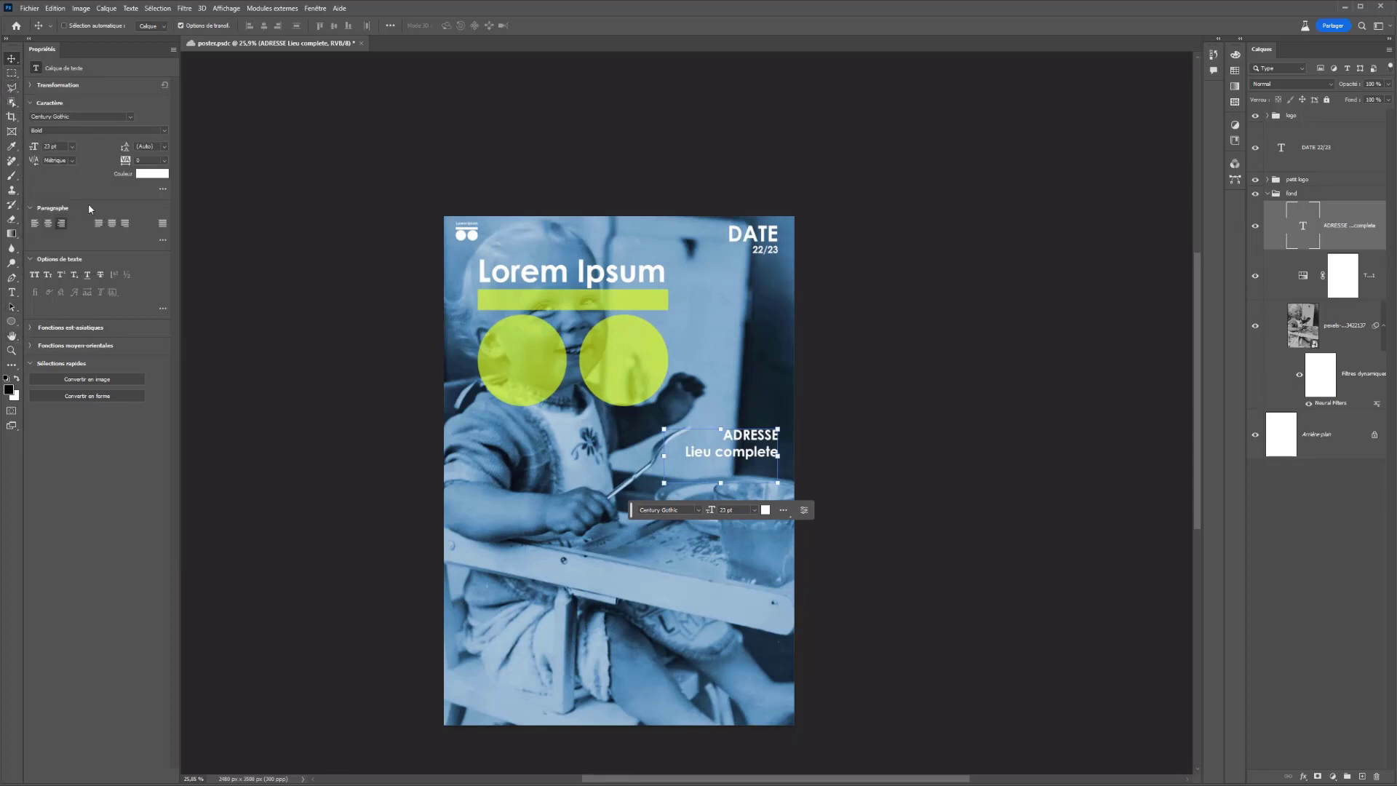
{"action": "left_click_drag", "start_coordinate": [756, 453], "coordinate": [758, 455]}
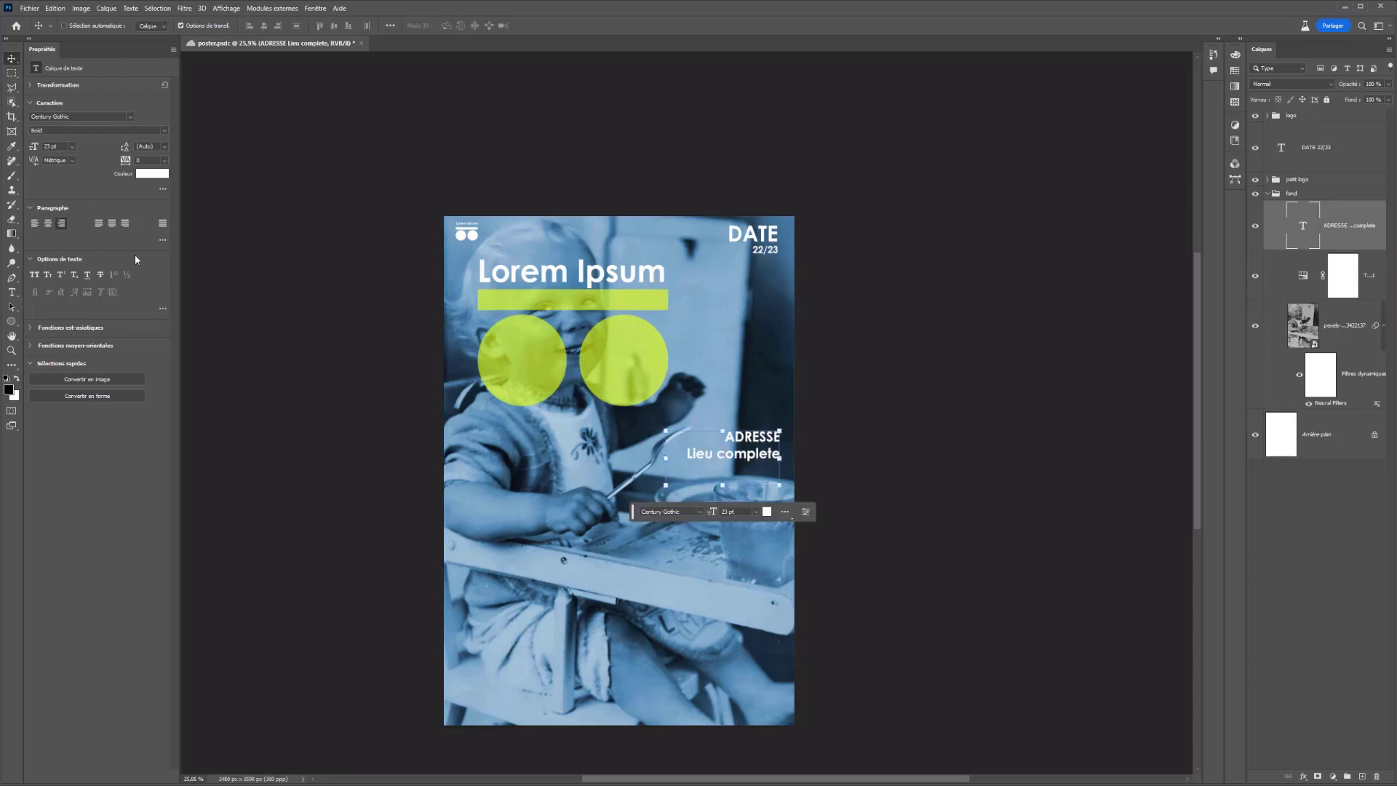
Draw a square shape of about 247 × 247 px near the poster's lower-left corner.
{"action": "left_click", "coordinate": [13, 325]}
{"action": "left_click", "coordinate": [60, 322]}
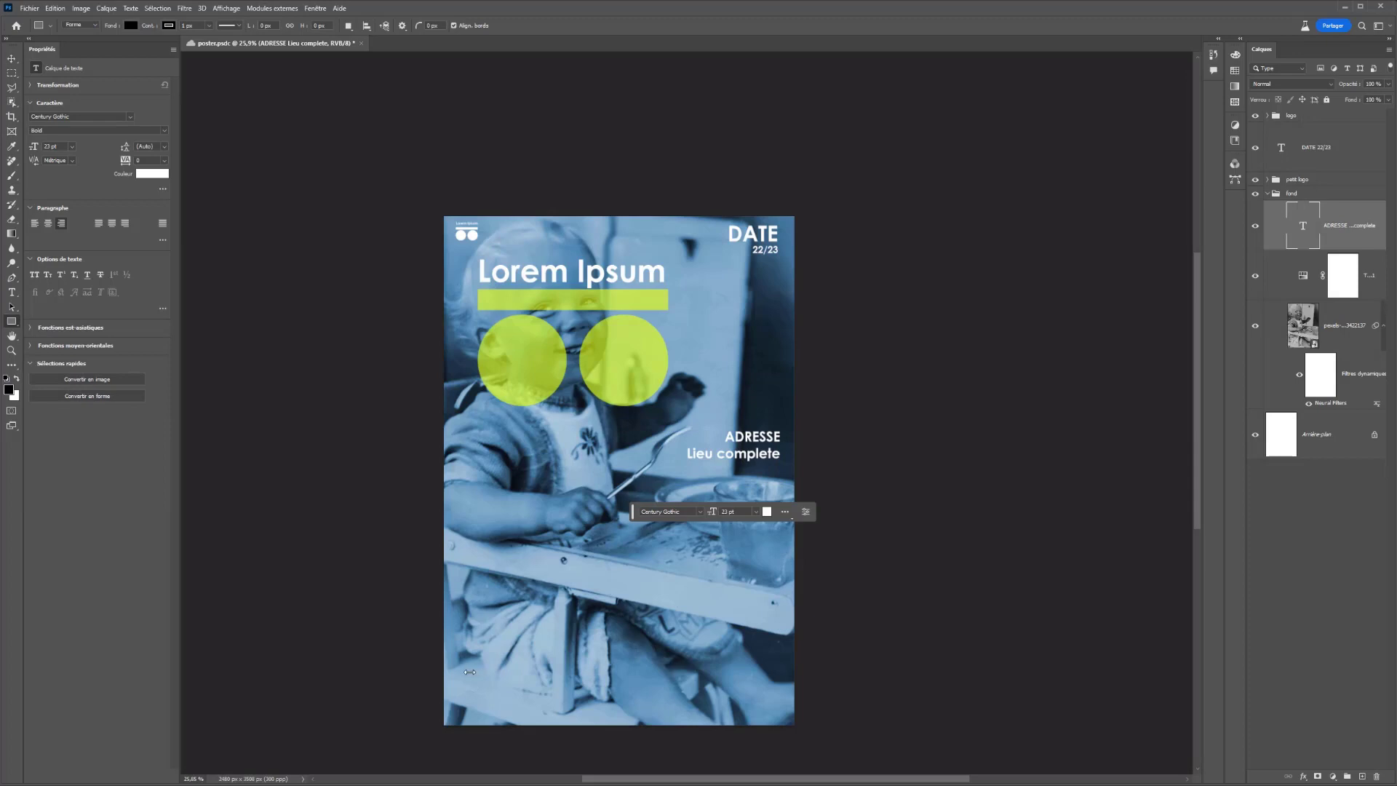
{"action": "mouse_move", "coordinate": [469, 671]}
{"action": "left_mouse_down"}
{"action": "mouse_move", "coordinate": [531, 691]}
{"action": "mouse_move", "coordinate": [504, 707]}
{"action": "left_mouse_up"}
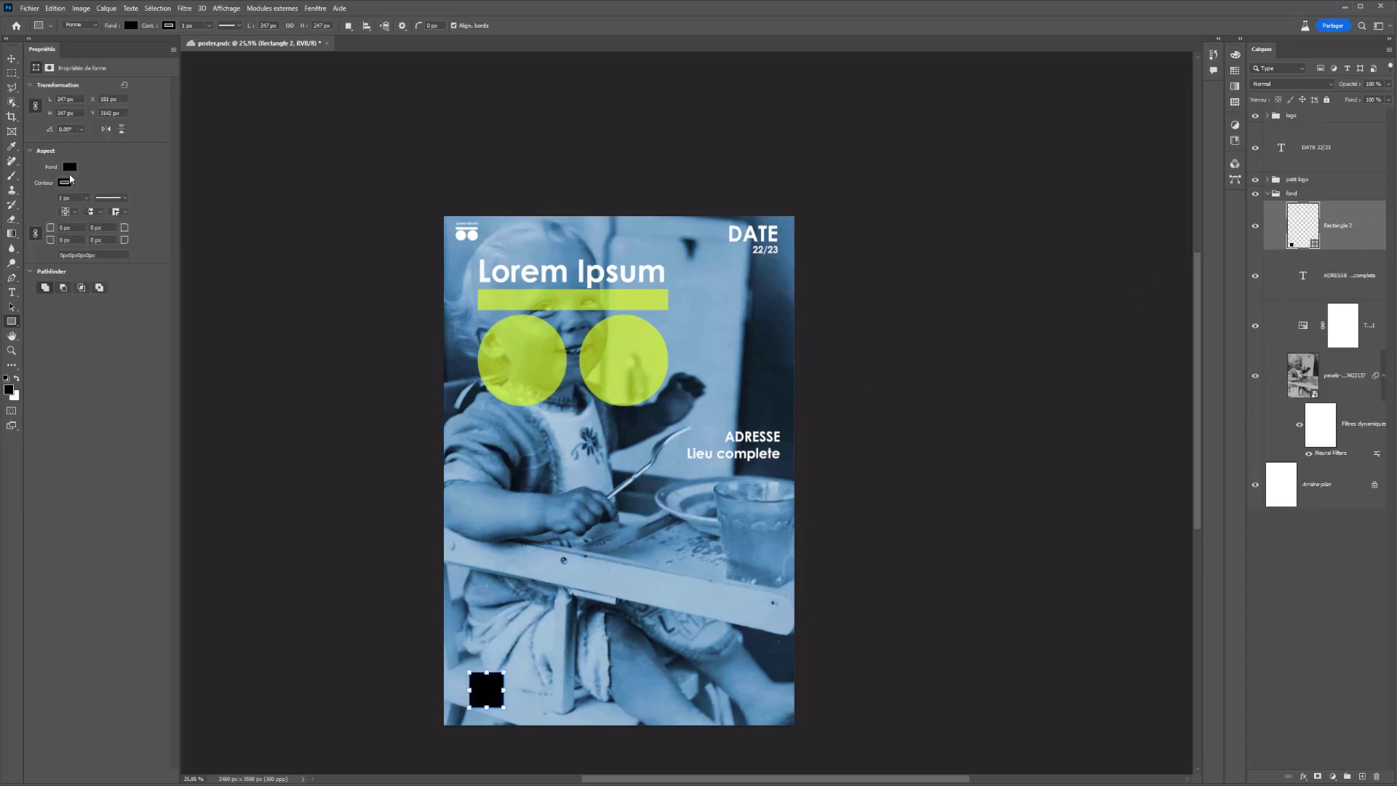
Fill the new square with the yellow-green sampled from the logo's left circle.
{"action": "left_click", "coordinate": [70, 168]}
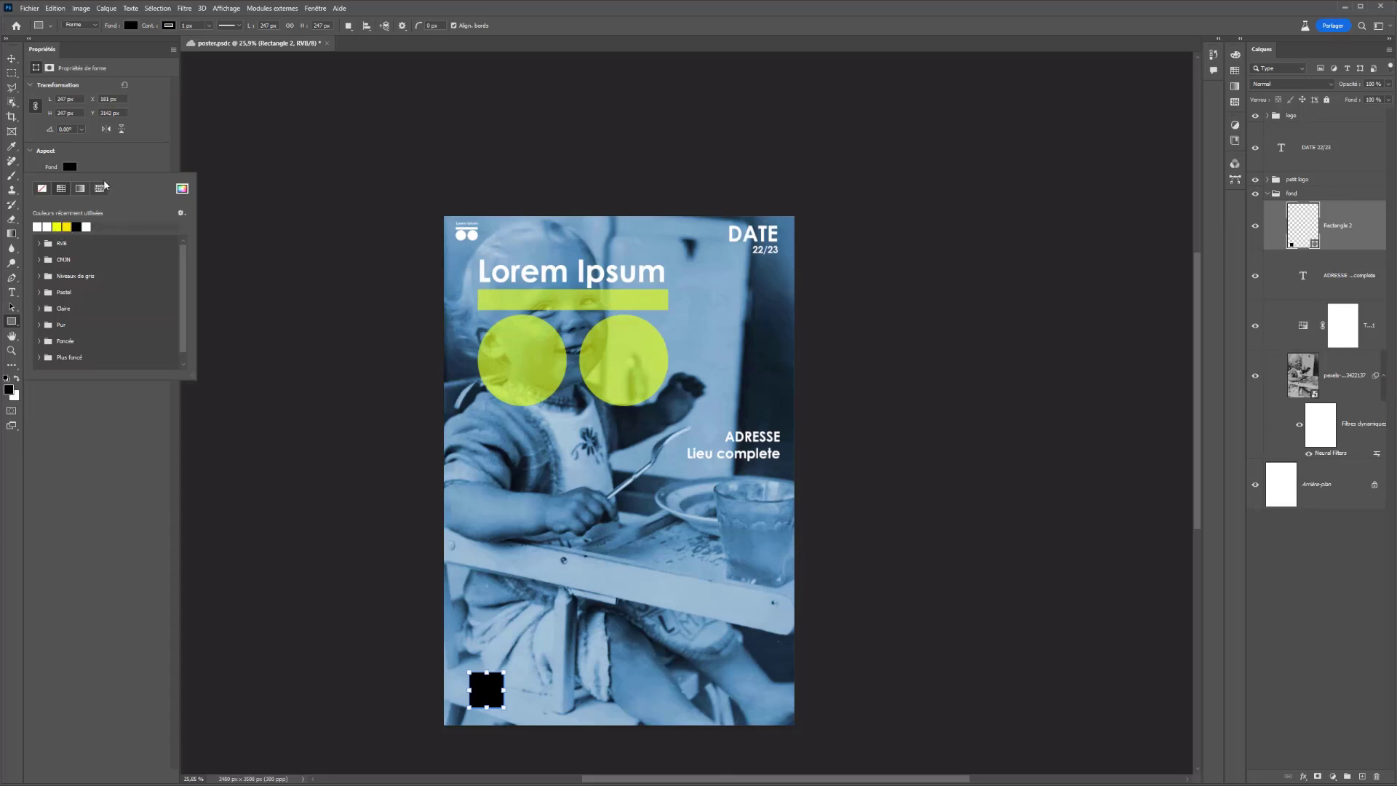
{"action": "left_click", "coordinate": [183, 189]}
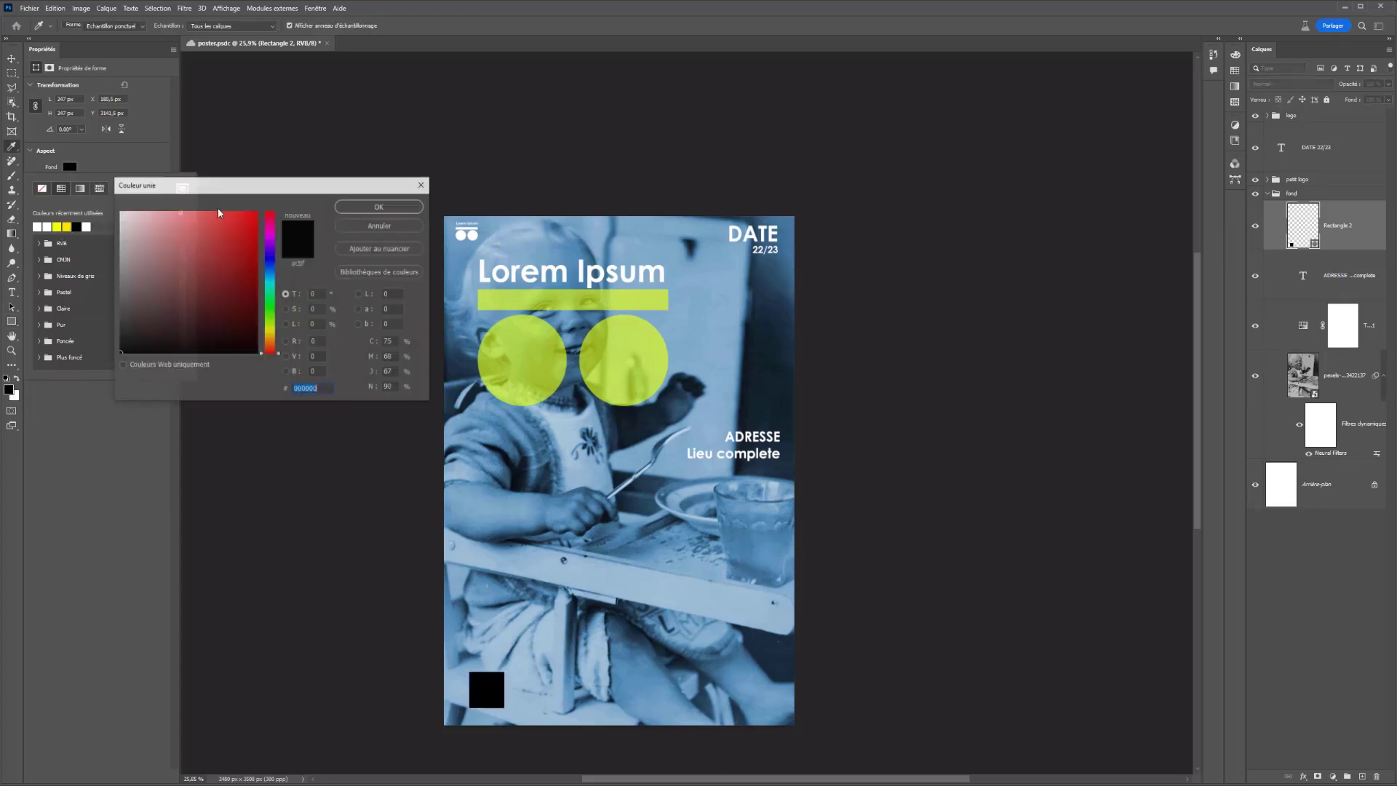
{"action": "left_click", "coordinate": [519, 301]}
{"action": "left_click", "coordinate": [359, 208]}
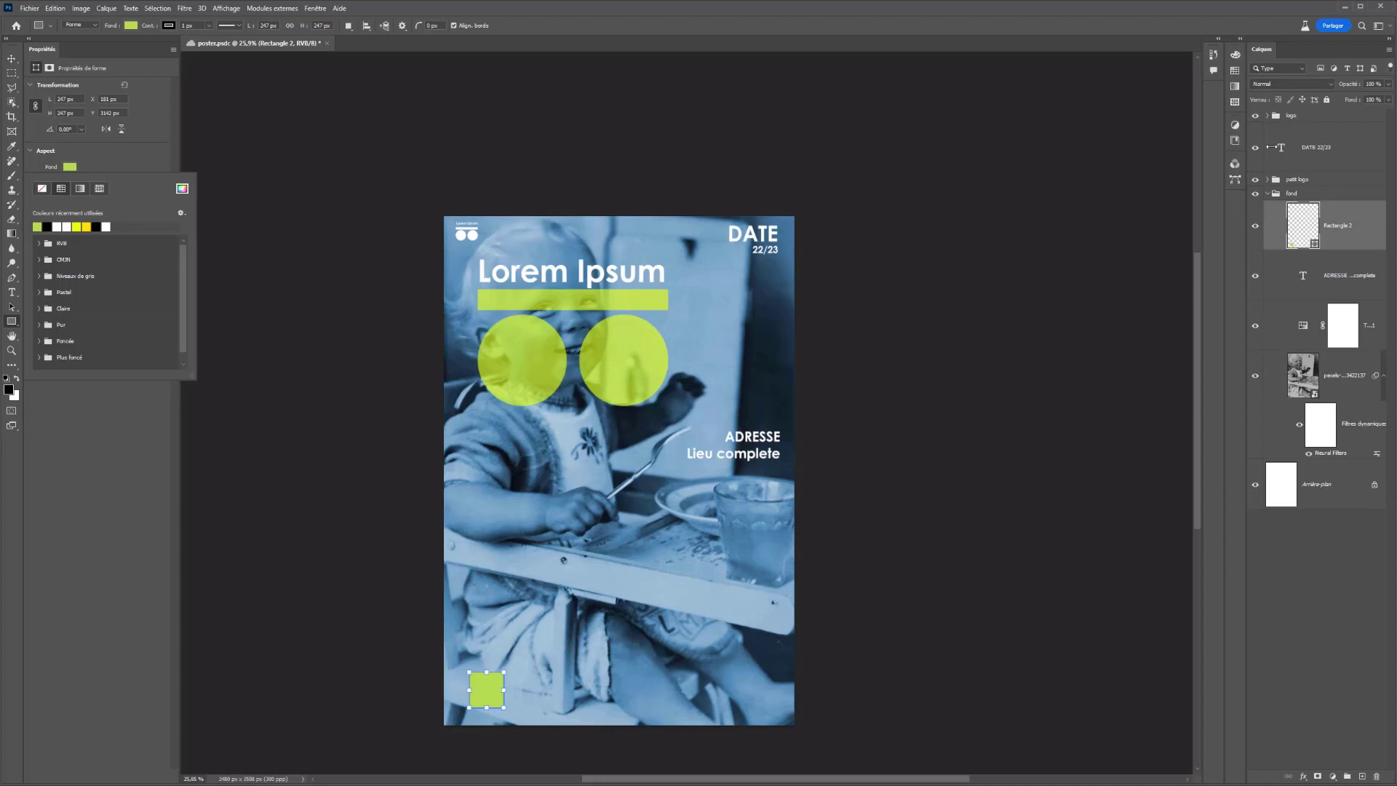
Recolour the logo's bar and circles in the "logo" group to red ff0505.
{"action": "left_click", "coordinate": [1267, 115]}
{"action": "left_click", "coordinate": [1303, 191]}
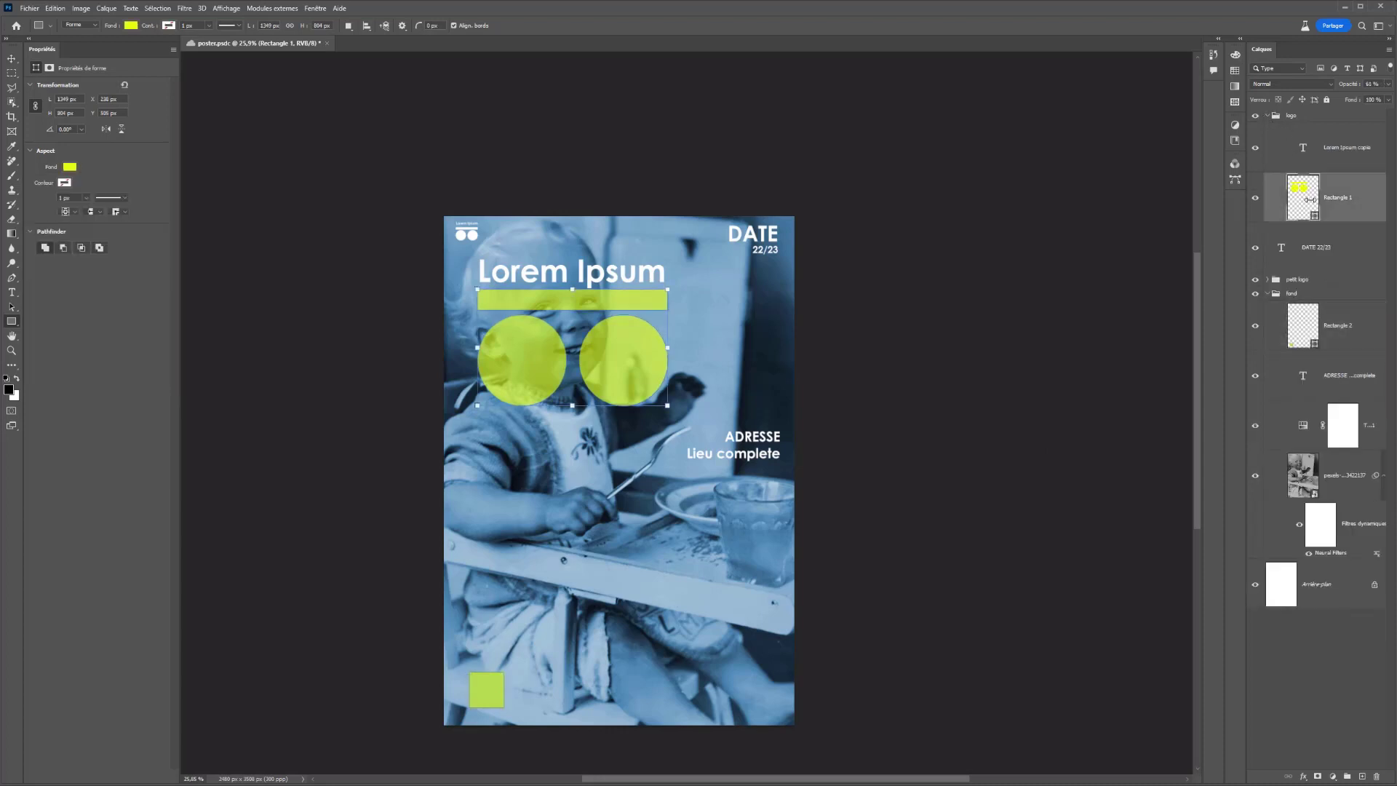
{"action": "double_click", "coordinate": [1302, 190]}
{"action": "left_click_drag", "start_coordinate": [268, 278], "coordinate": [271, 208]}
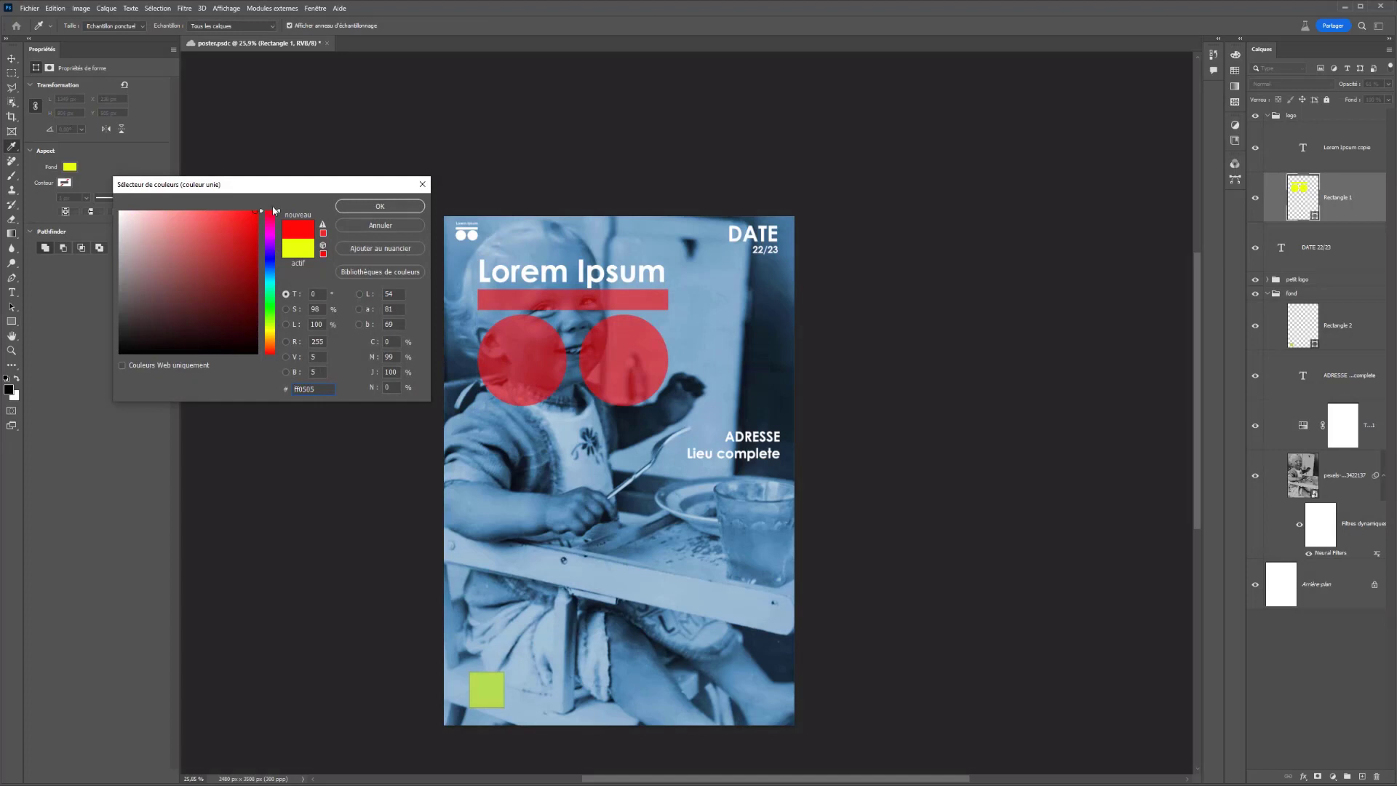
{"action": "left_click_drag", "start_coordinate": [270, 232], "coordinate": [271, 211]}
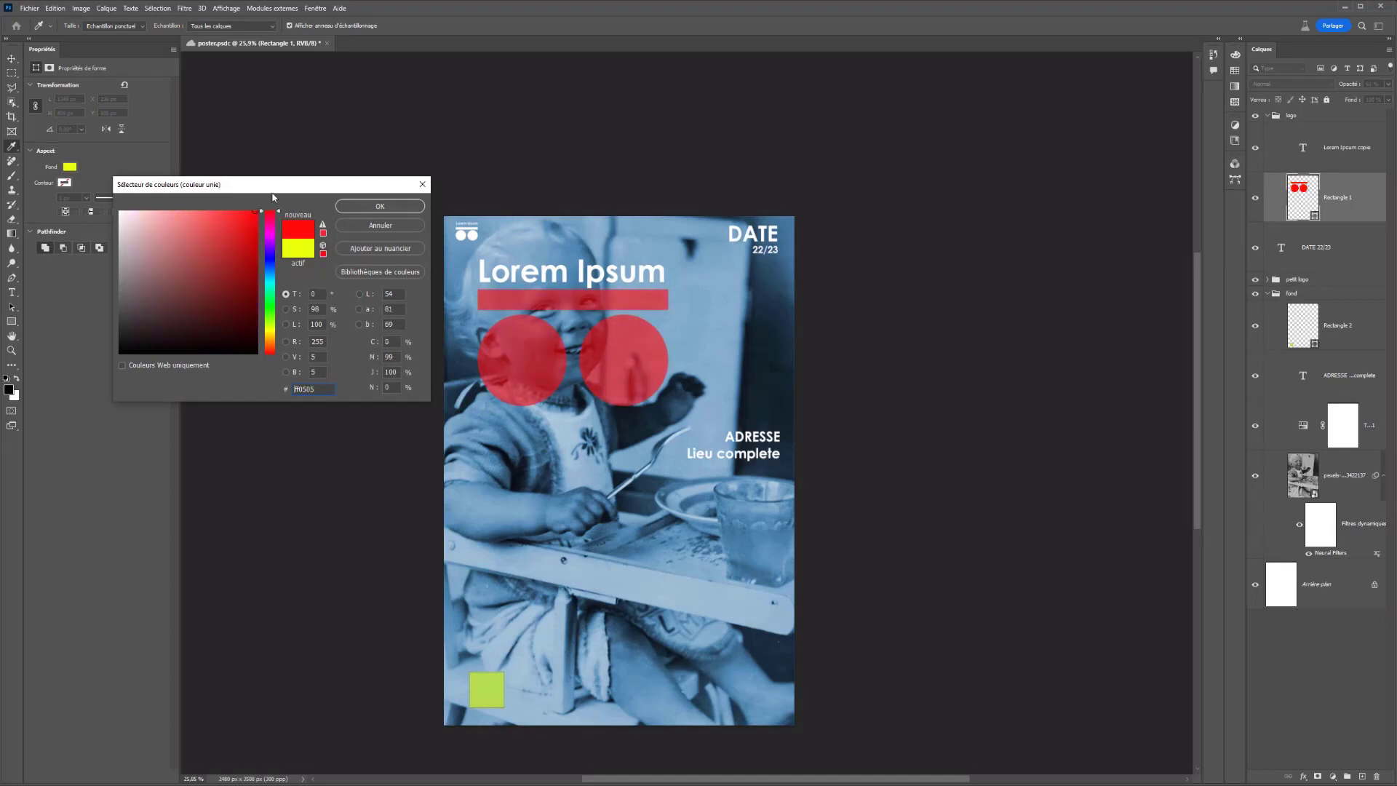
{"action": "left_click", "coordinate": [380, 206]}
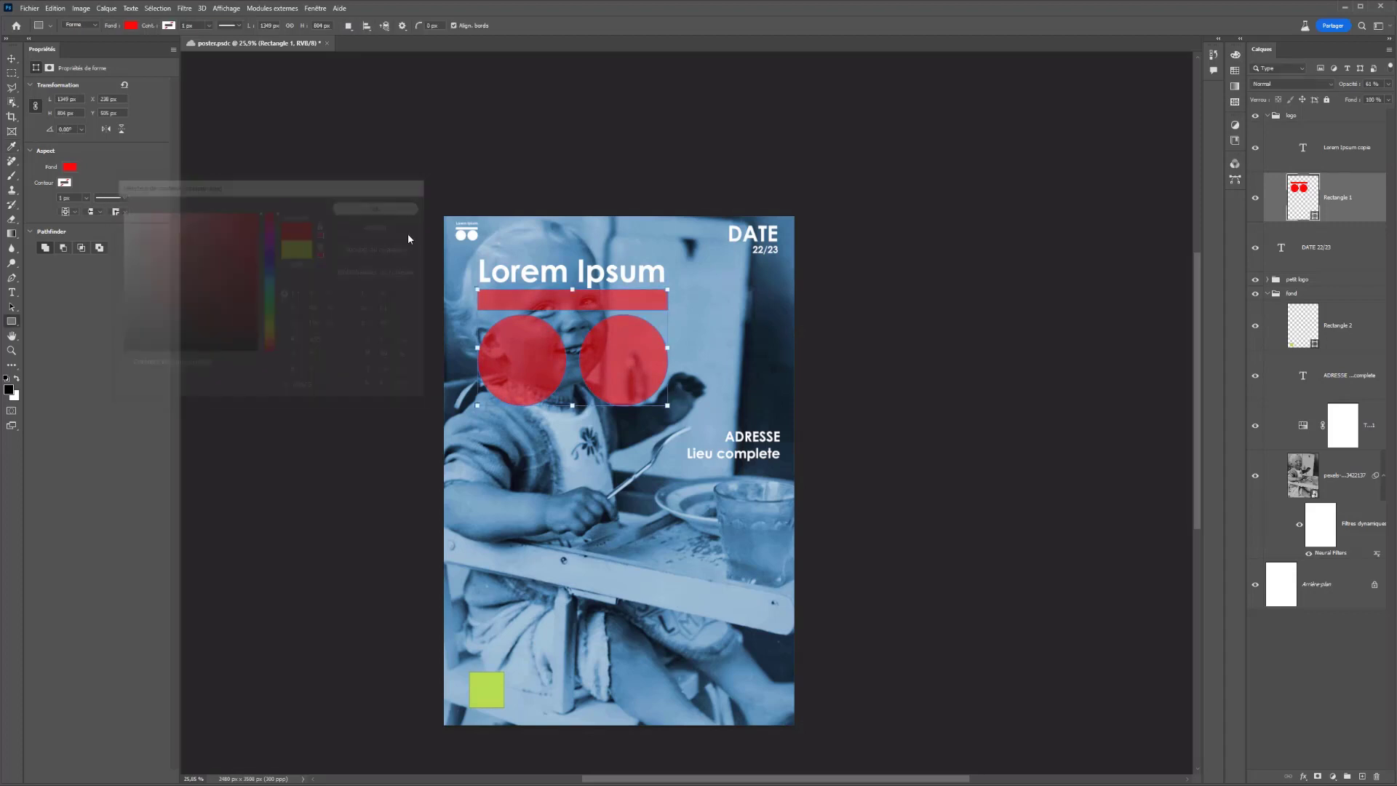
{"action": "left_click", "coordinate": [1385, 84]}
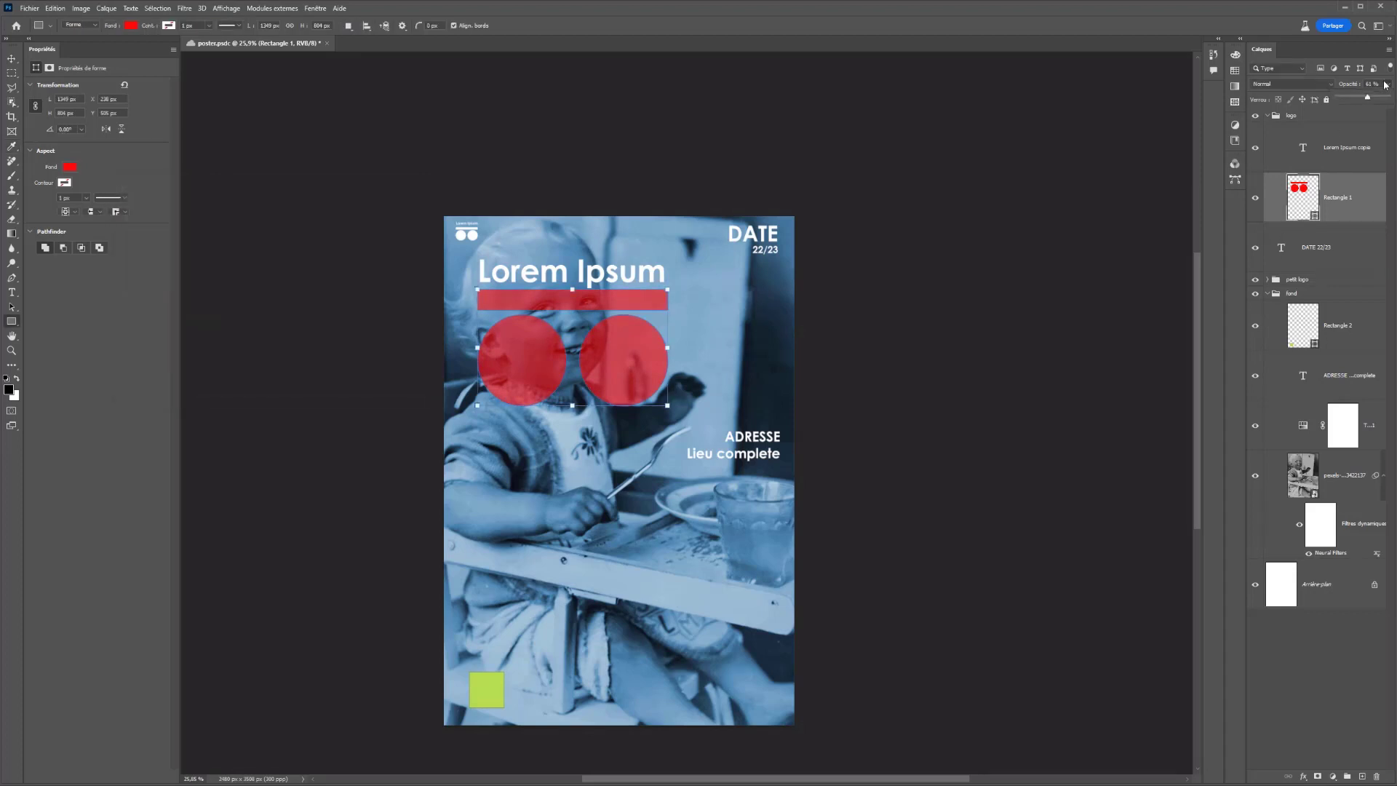
Recolour the small square near the poster's bottom edge to bright red.
{"action": "double_click", "coordinate": [1301, 329]}
{"action": "type", "text": "ff0000"}
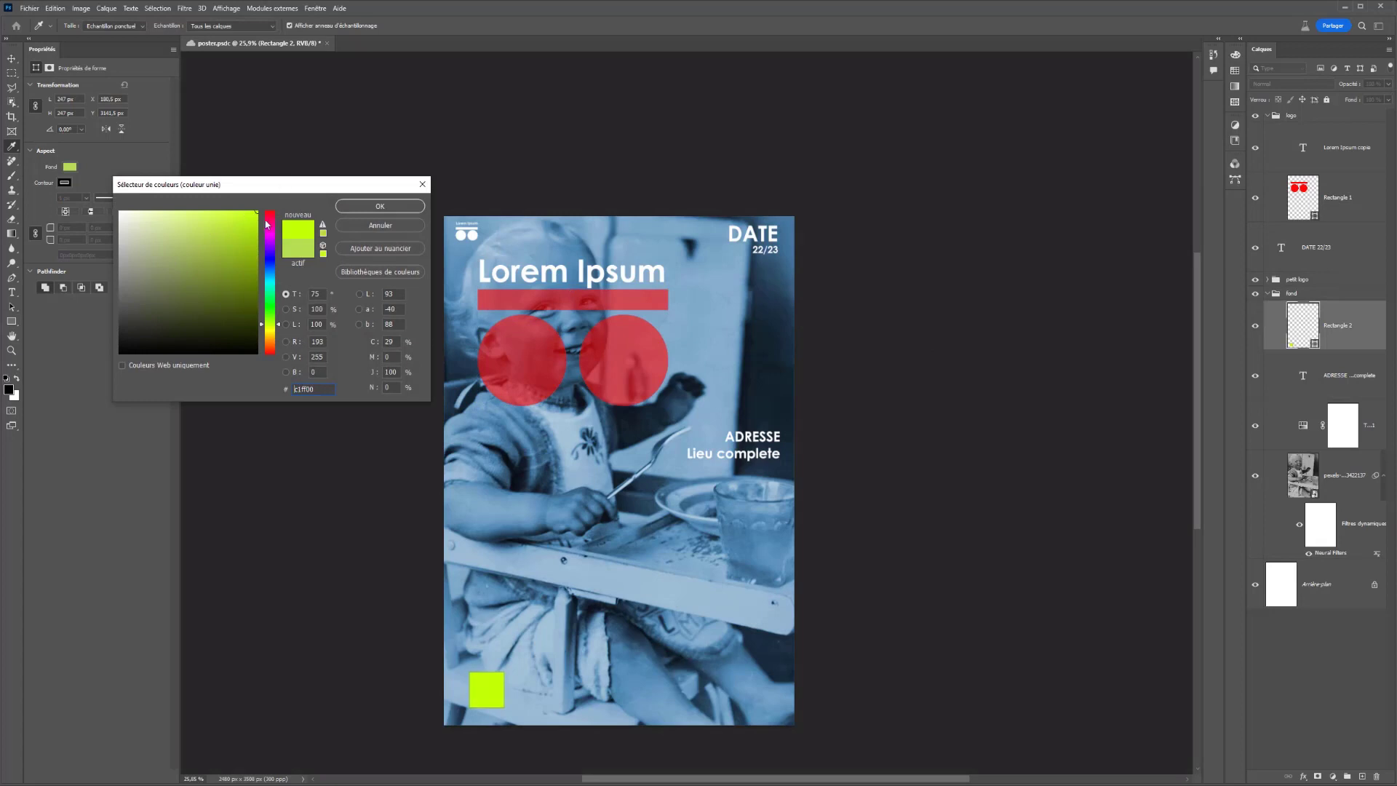
{"action": "left_click", "coordinate": [342, 206]}
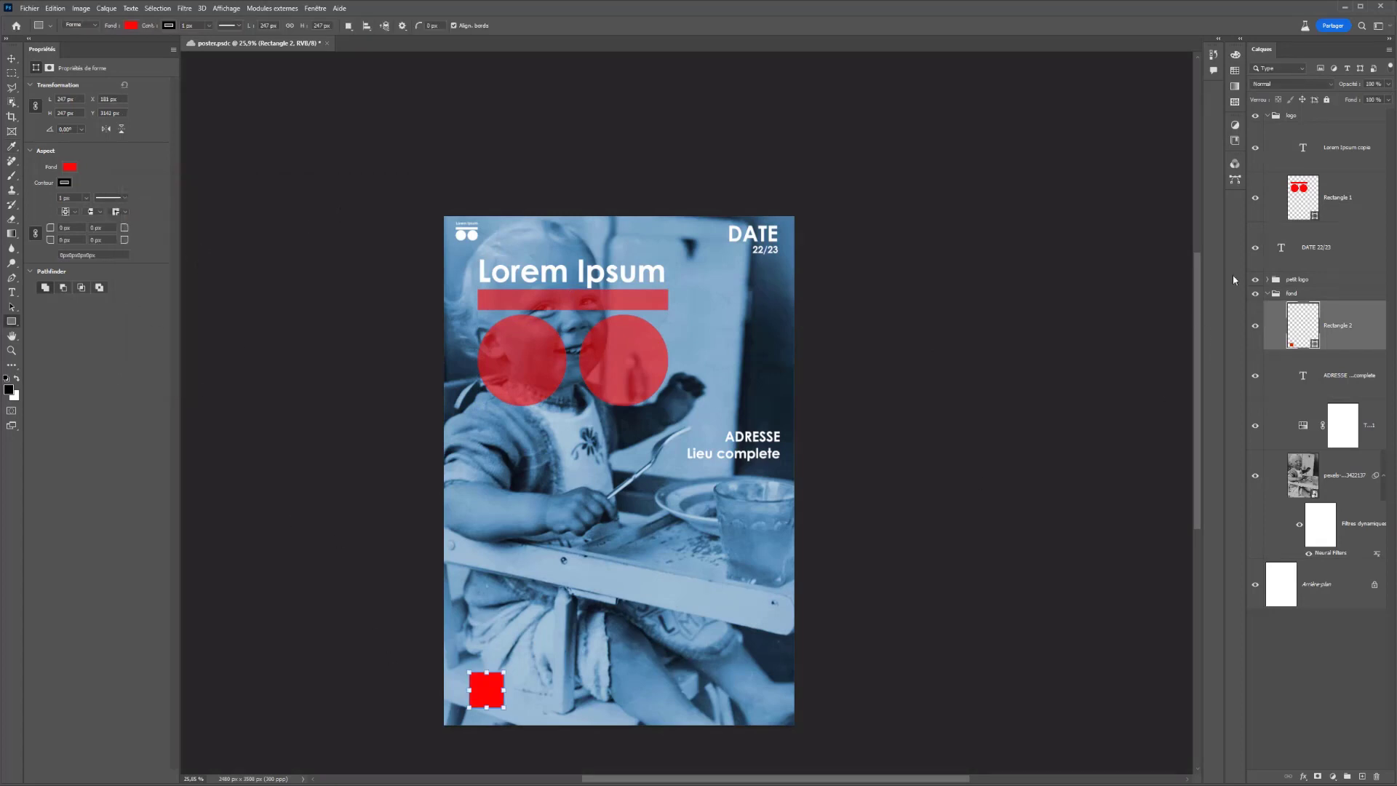
Recolour the small square near the poster's bottom edge to orange ee5025.
{"action": "double_click", "coordinate": [1301, 327]}
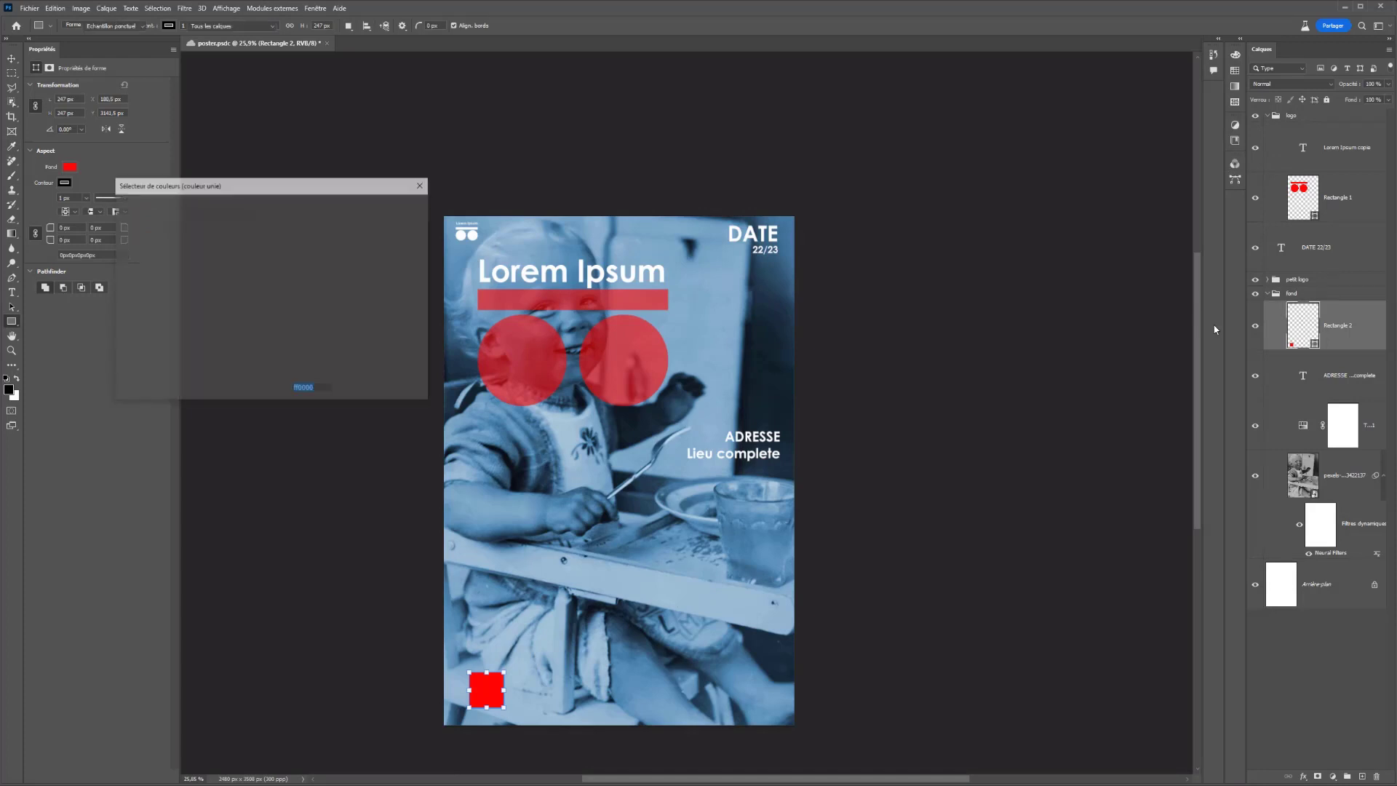
{"action": "left_click", "coordinate": [271, 224]}
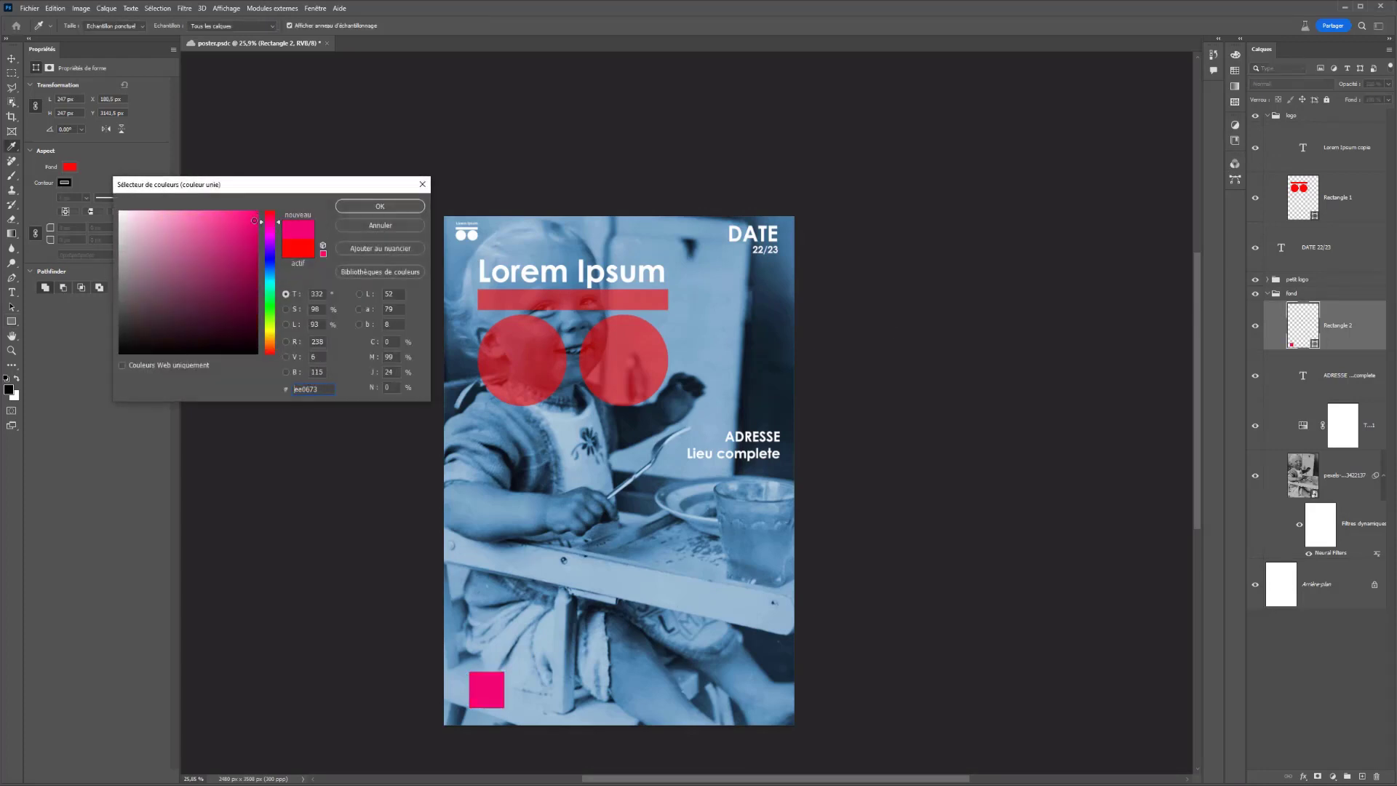
{"action": "left_click", "coordinate": [236, 219]}
{"action": "left_click_drag", "start_coordinate": [270, 335], "coordinate": [271, 352]}
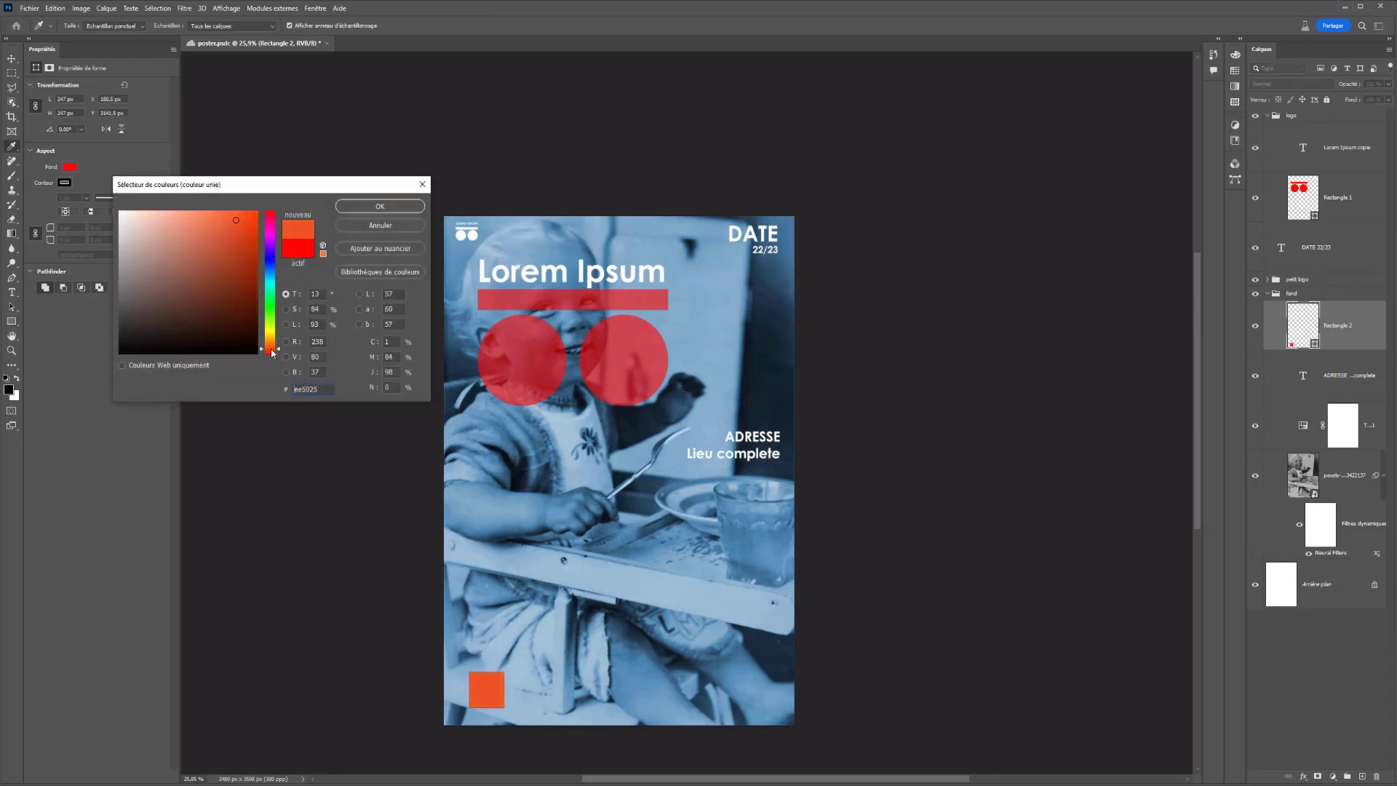
{"action": "left_click", "coordinate": [379, 206]}
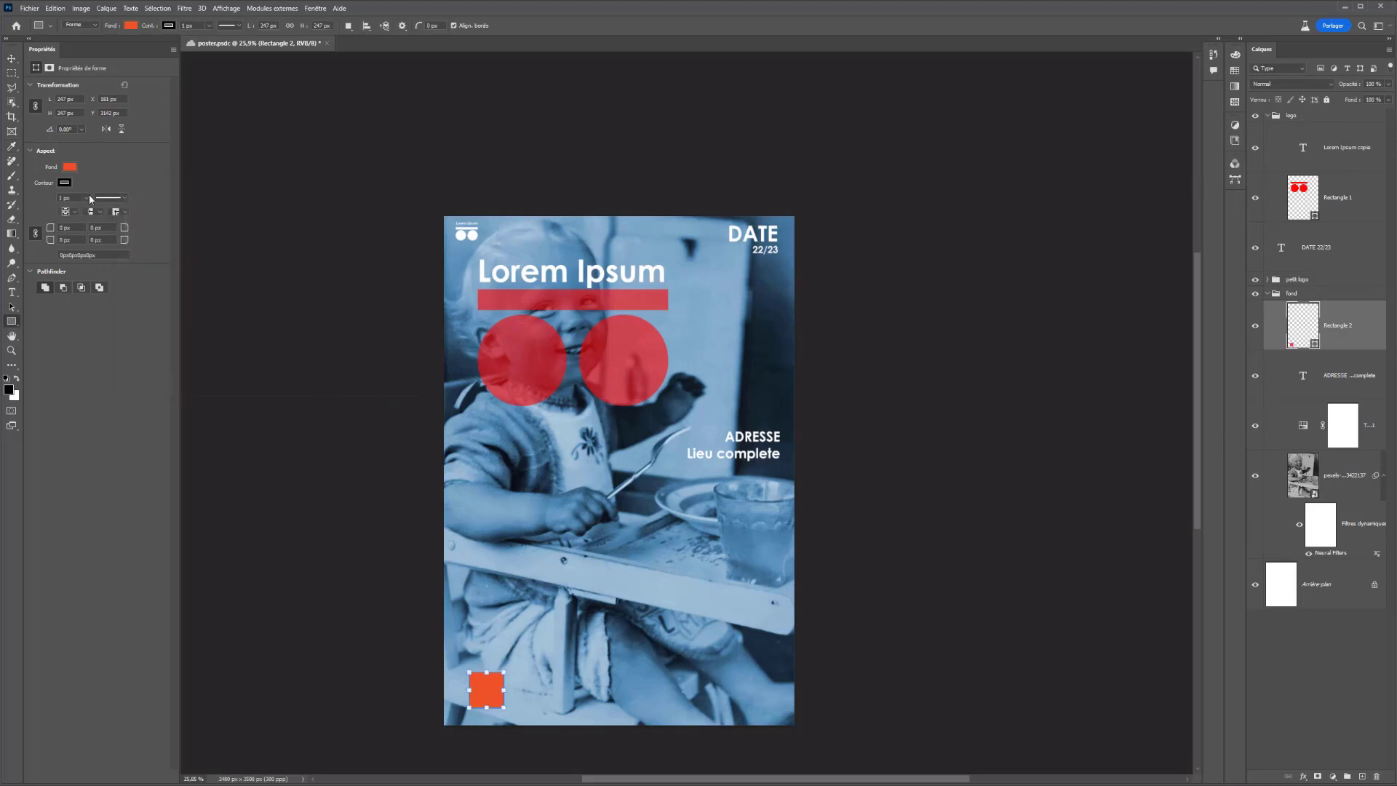
Set the orange square's stroke width to 0 px and scale the square down proportionally to about 158 px.
{"action": "left_click", "coordinate": [86, 198]}
{"action": "left_click_drag", "start_coordinate": [86, 212], "coordinate": [63, 211]}
{"action": "mouse_move", "coordinate": [504, 671]}
{"action": "left_mouse_down"}
{"action": "mouse_move", "coordinate": [491, 699]}
{"action": "mouse_move", "coordinate": [503, 699]}
{"action": "left_mouse_up"}
{"action": "key", "text": "ctrl+z"}
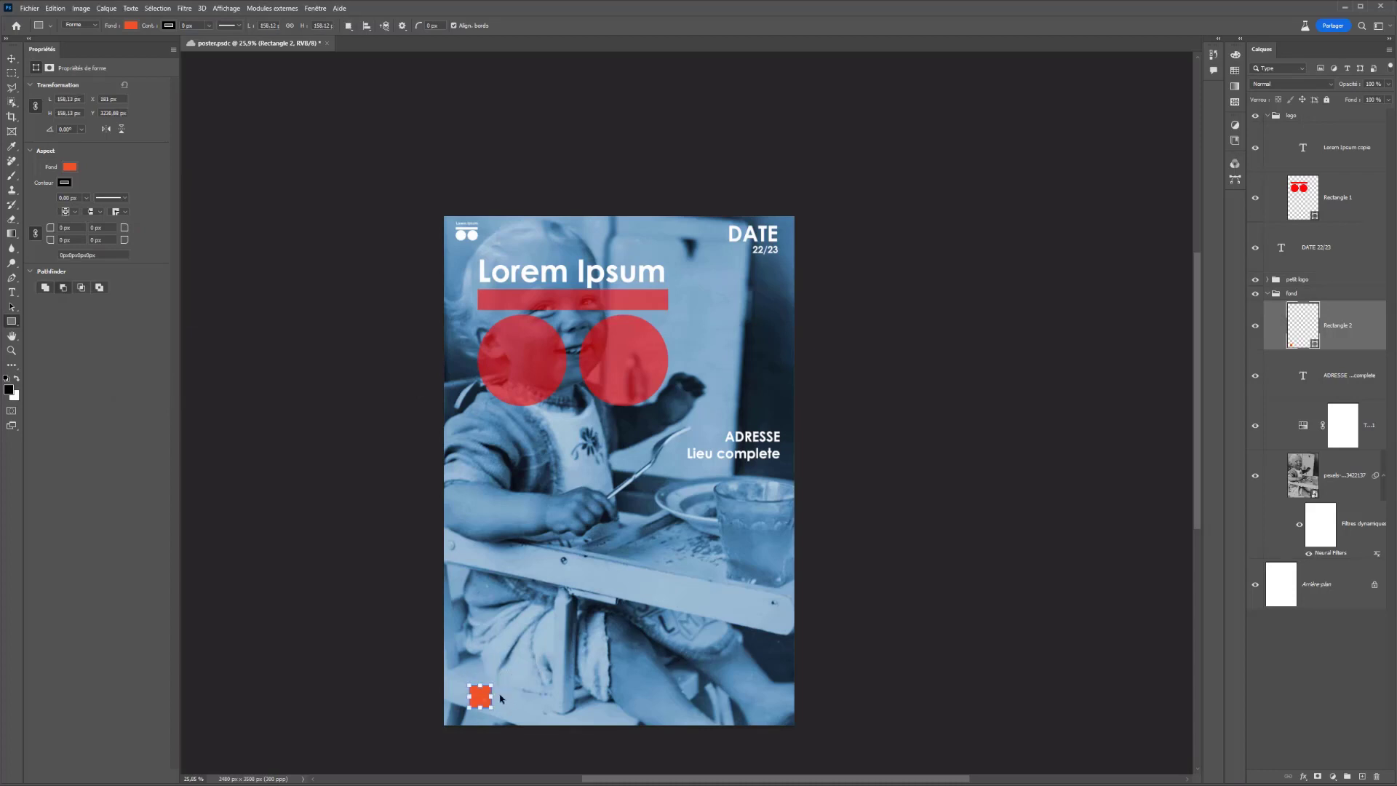
Duplicate the orange square beside the original, leaving a small gap between them on the same line.
{"action": "left_click", "coordinate": [11, 58]}
{"action": "left_click_drag", "start_coordinate": [483, 704], "coordinate": [513, 703]}
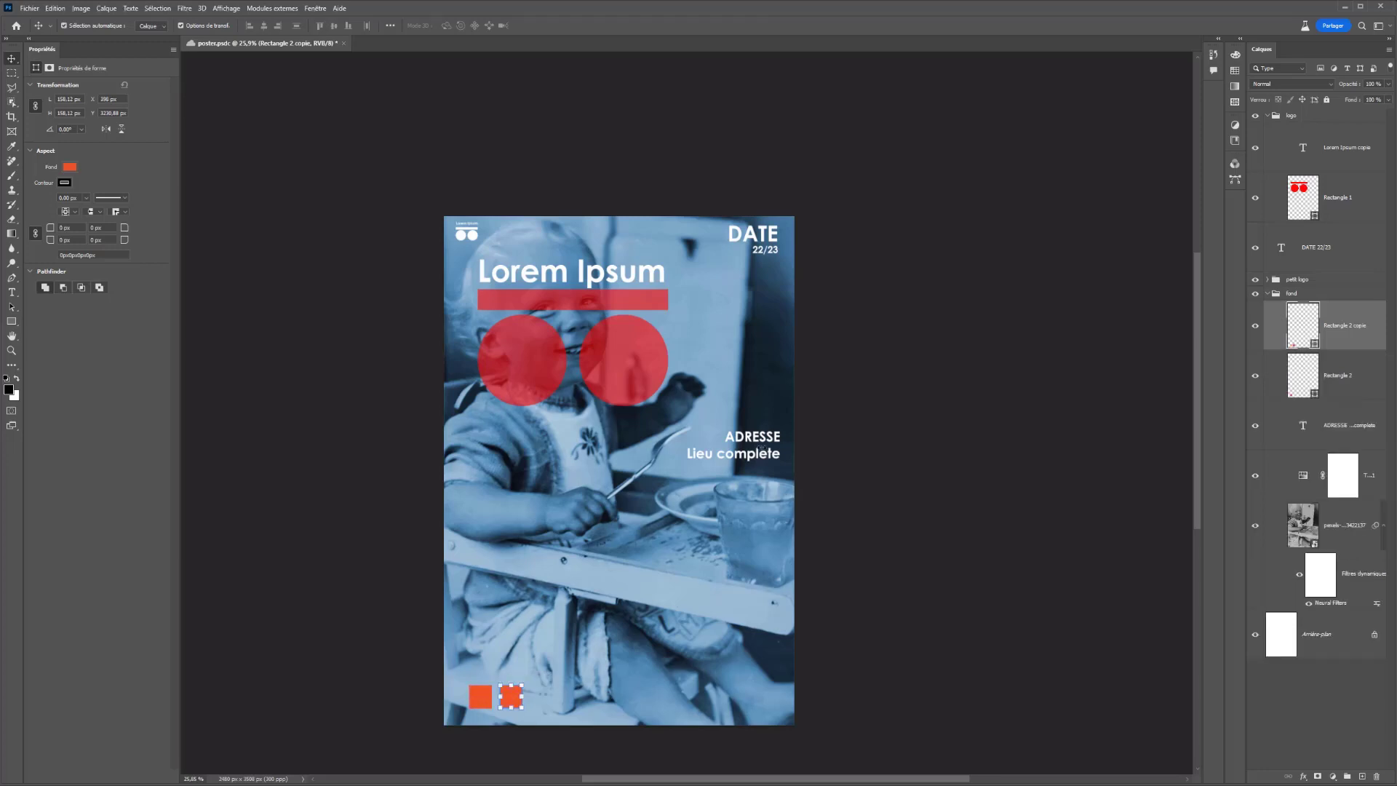
Duplicate the address text straight down to the poster's lower-right corner and set the copy's font size to 13 pt.
{"action": "left_click", "coordinate": [764, 451]}
{"action": "left_click_drag", "start_coordinate": [764, 451], "coordinate": [763, 678]}
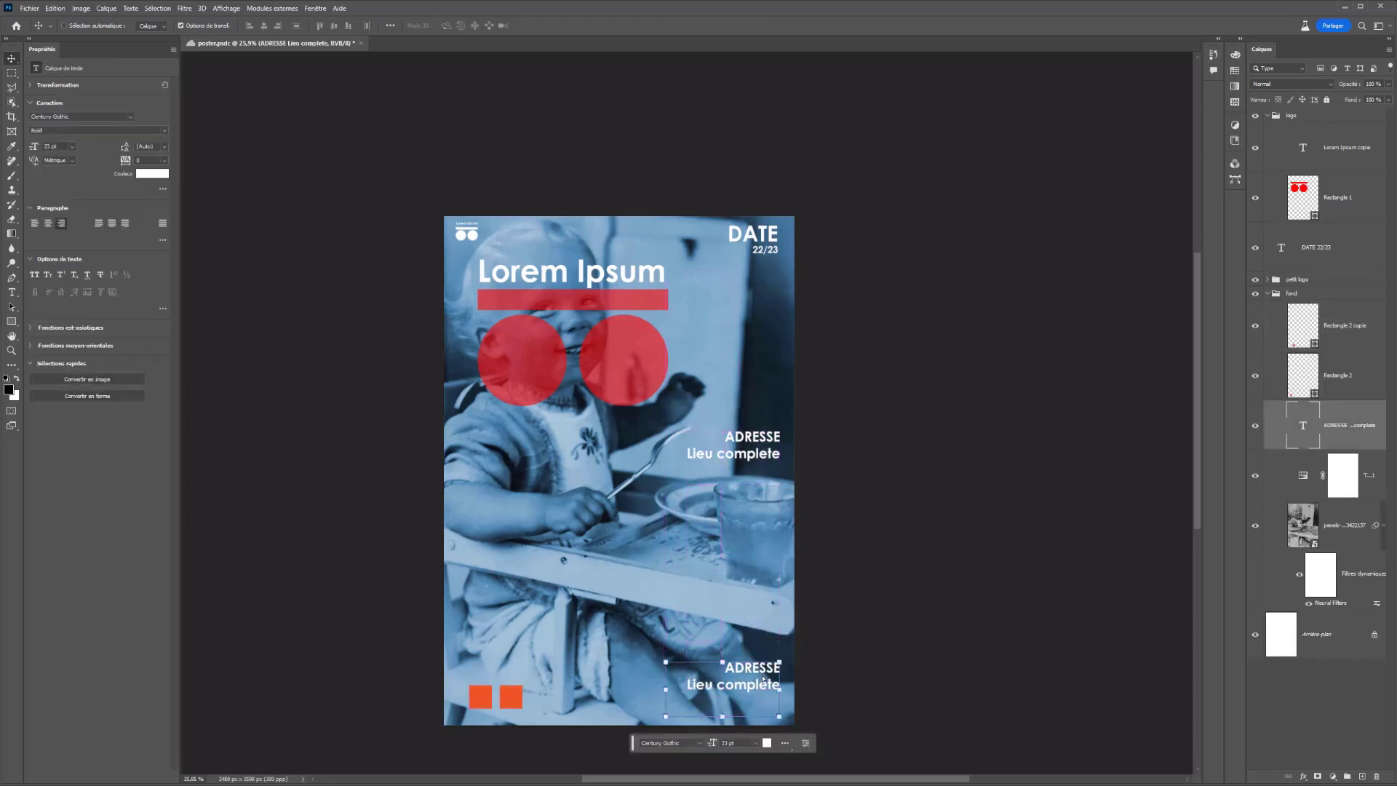
{"action": "left_click", "coordinate": [737, 743]}
{"action": "type", "text": "13"}
{"action": "key", "text": "Return"}
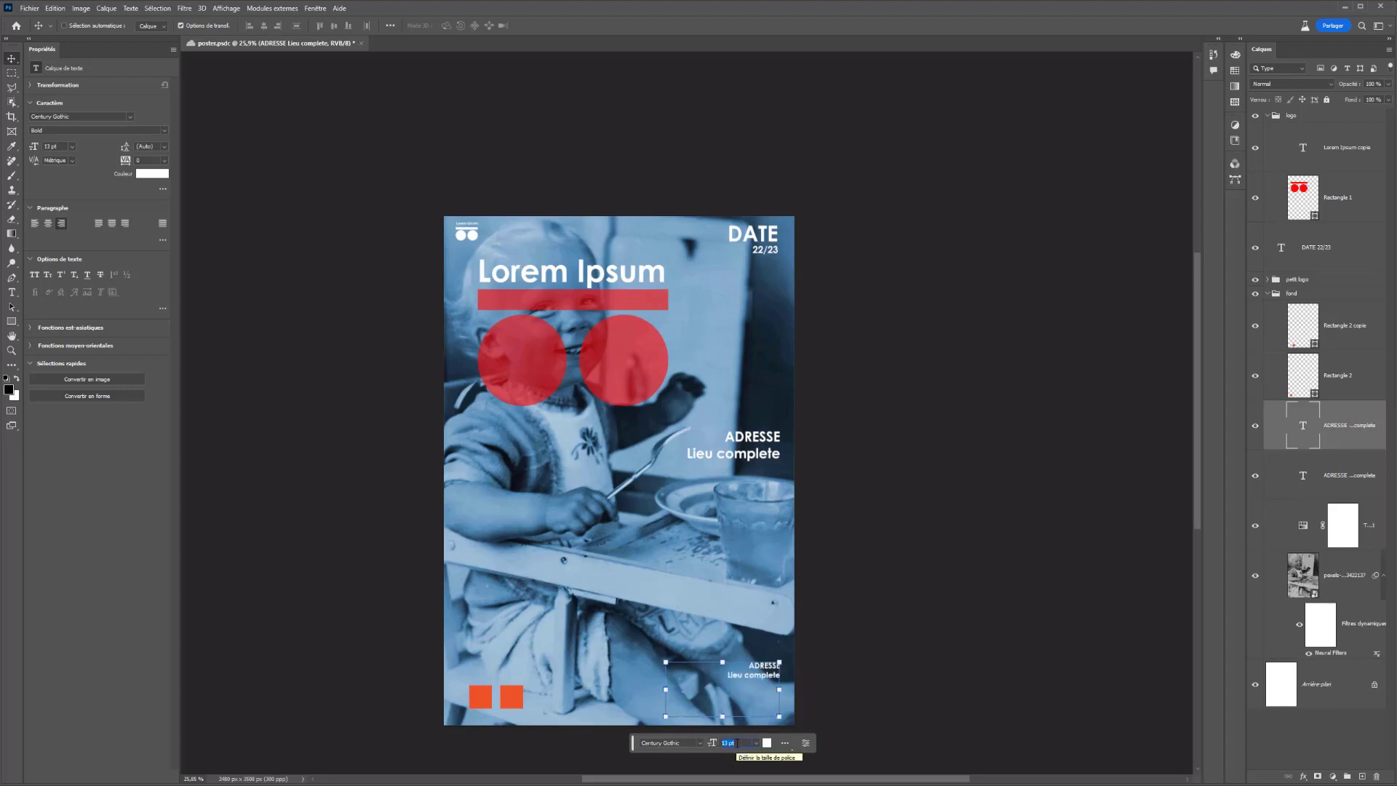
Recolour the small address text to the orange ee5025 sampled from the left square.
{"action": "left_click", "coordinate": [766, 742]}
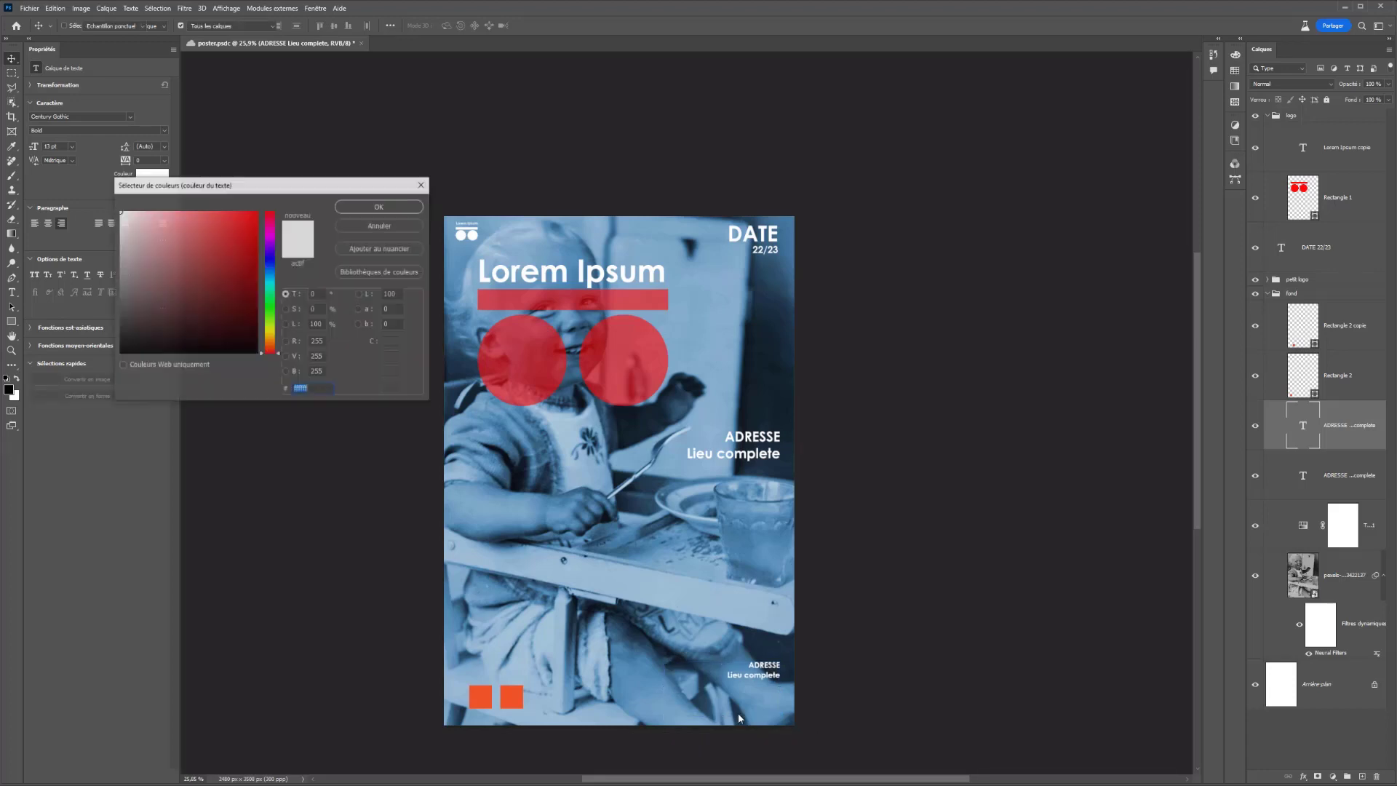
{"action": "left_click", "coordinate": [481, 695]}
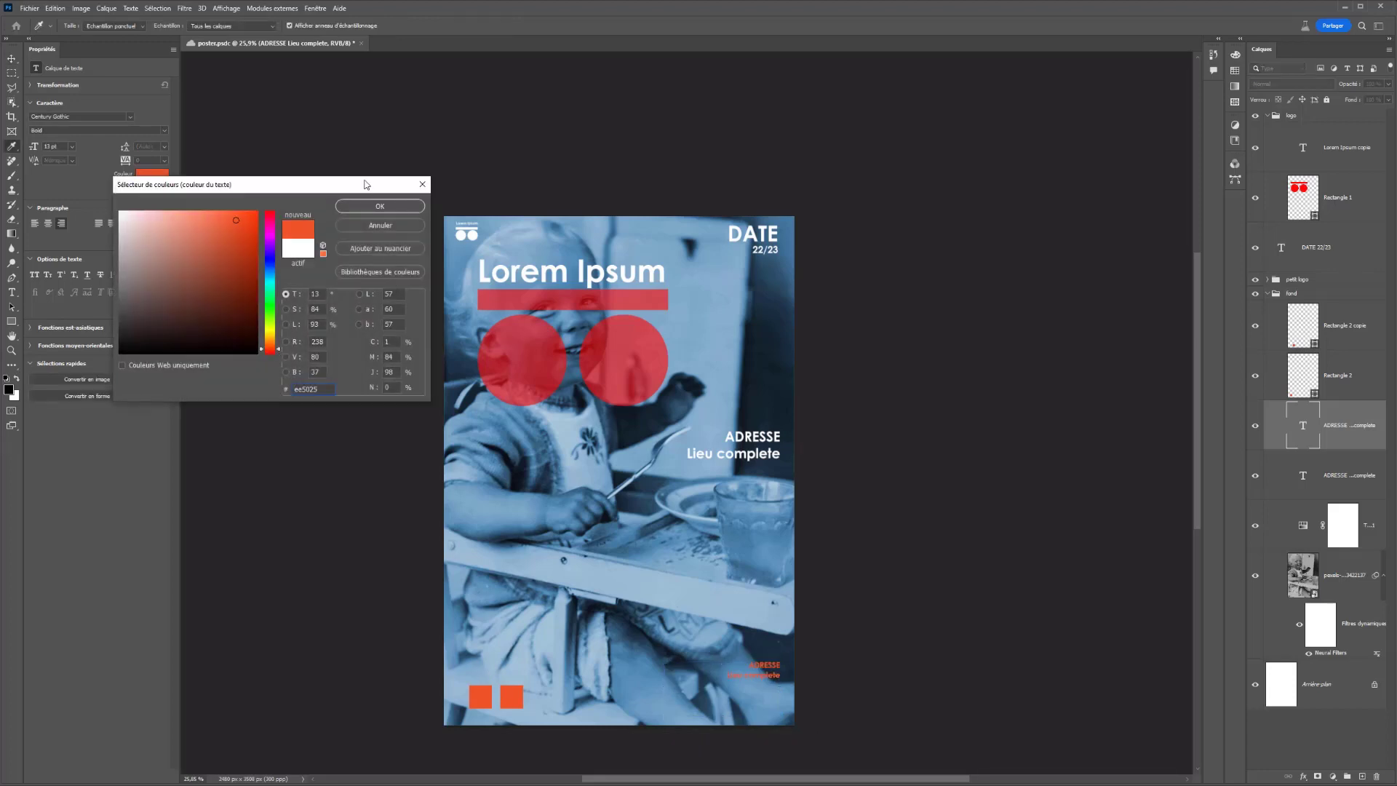
{"action": "left_click", "coordinate": [380, 206]}
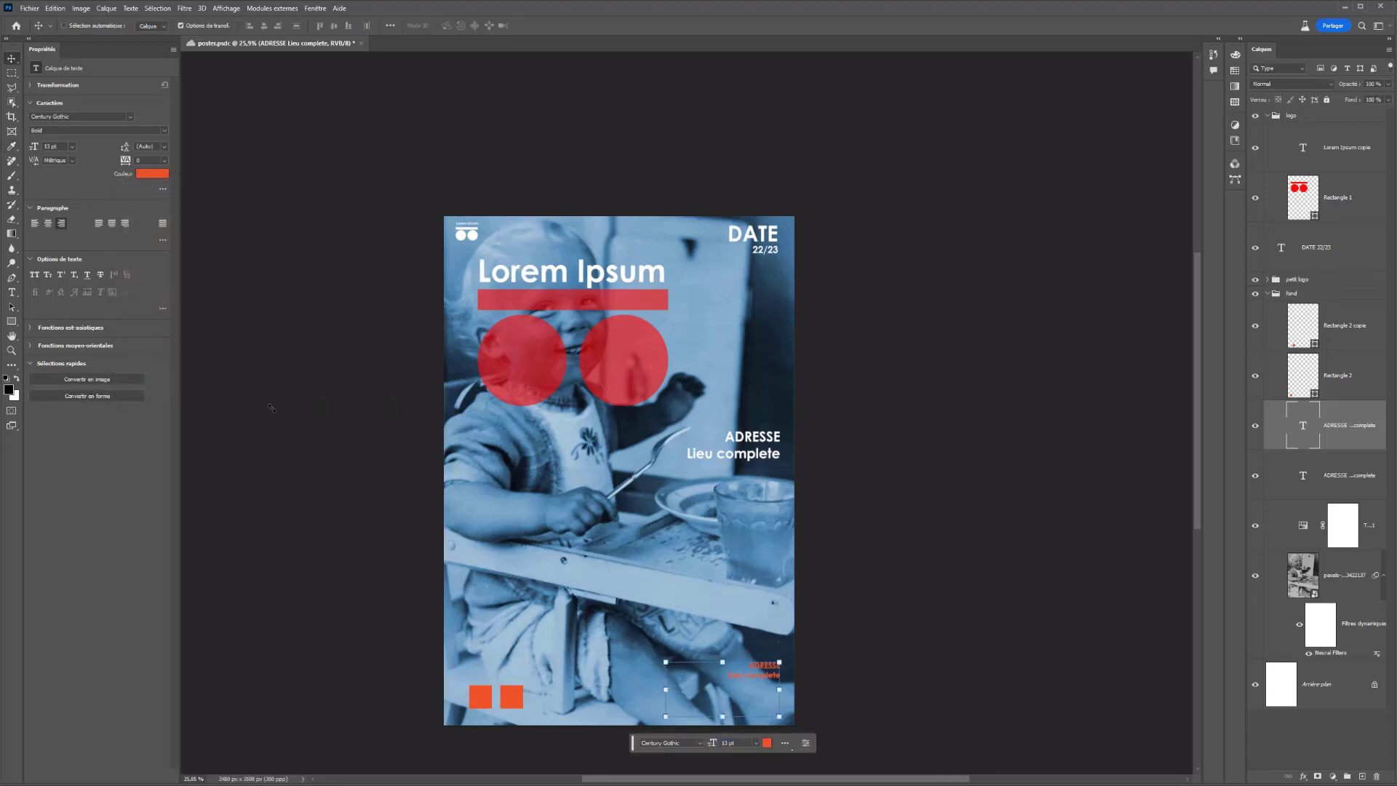
Replace the small orange text's second line with "telephone" and move the text down level with the orange squares.
{"action": "left_click", "coordinate": [11, 292]}
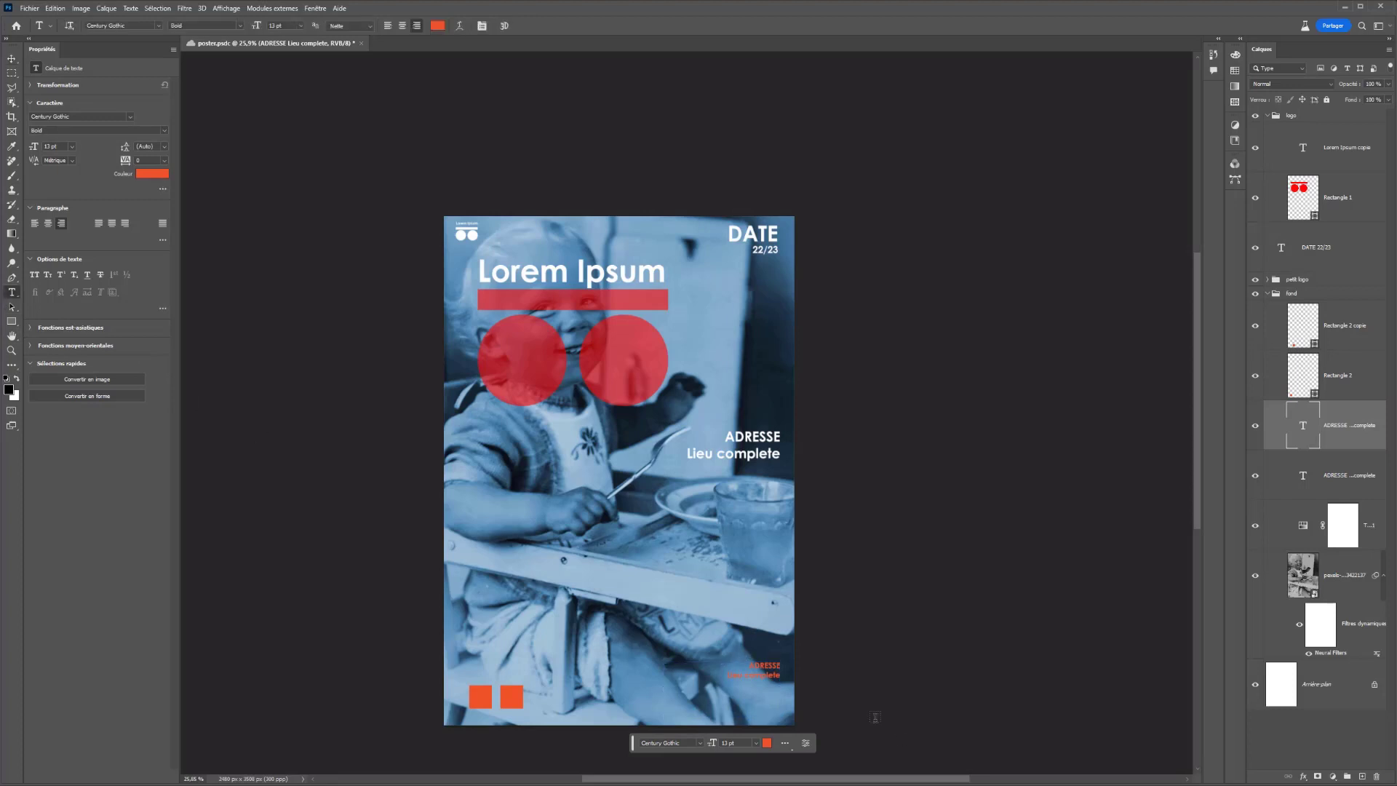
{"action": "left_click_drag", "start_coordinate": [780, 675], "coordinate": [727, 675]}
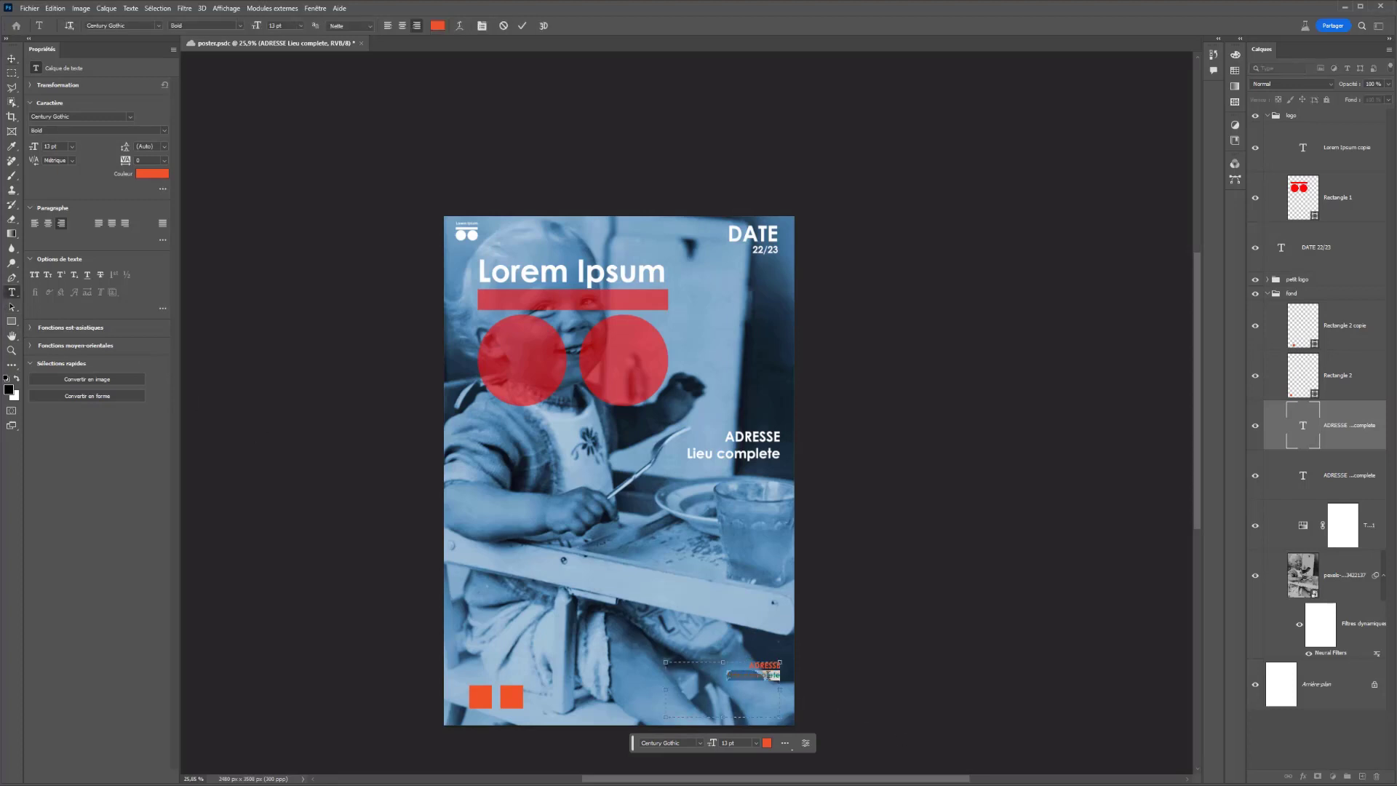
{"action": "type", "text": "telephone"}
{"action": "left_click", "coordinate": [12, 59]}
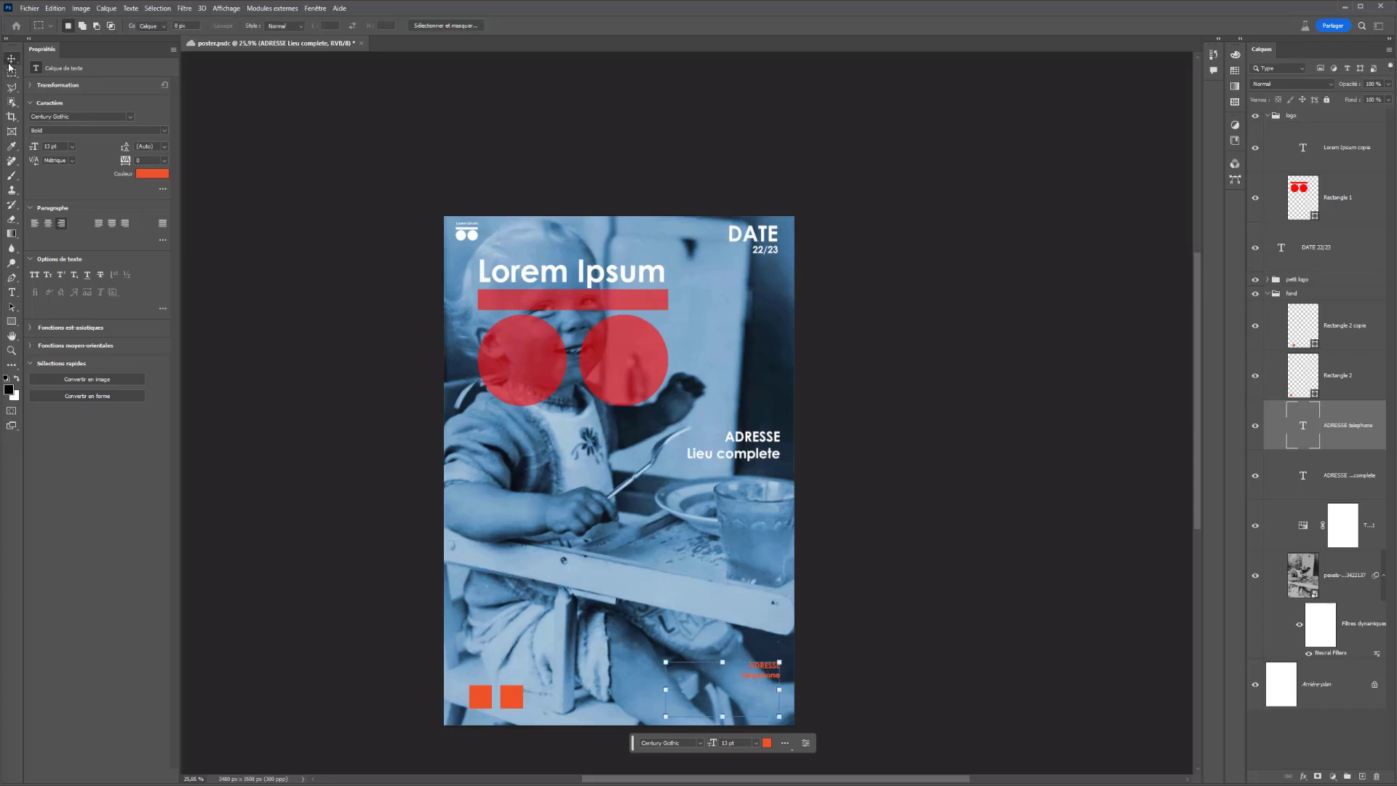
{"action": "left_click_drag", "start_coordinate": [768, 681], "coordinate": [770, 704]}
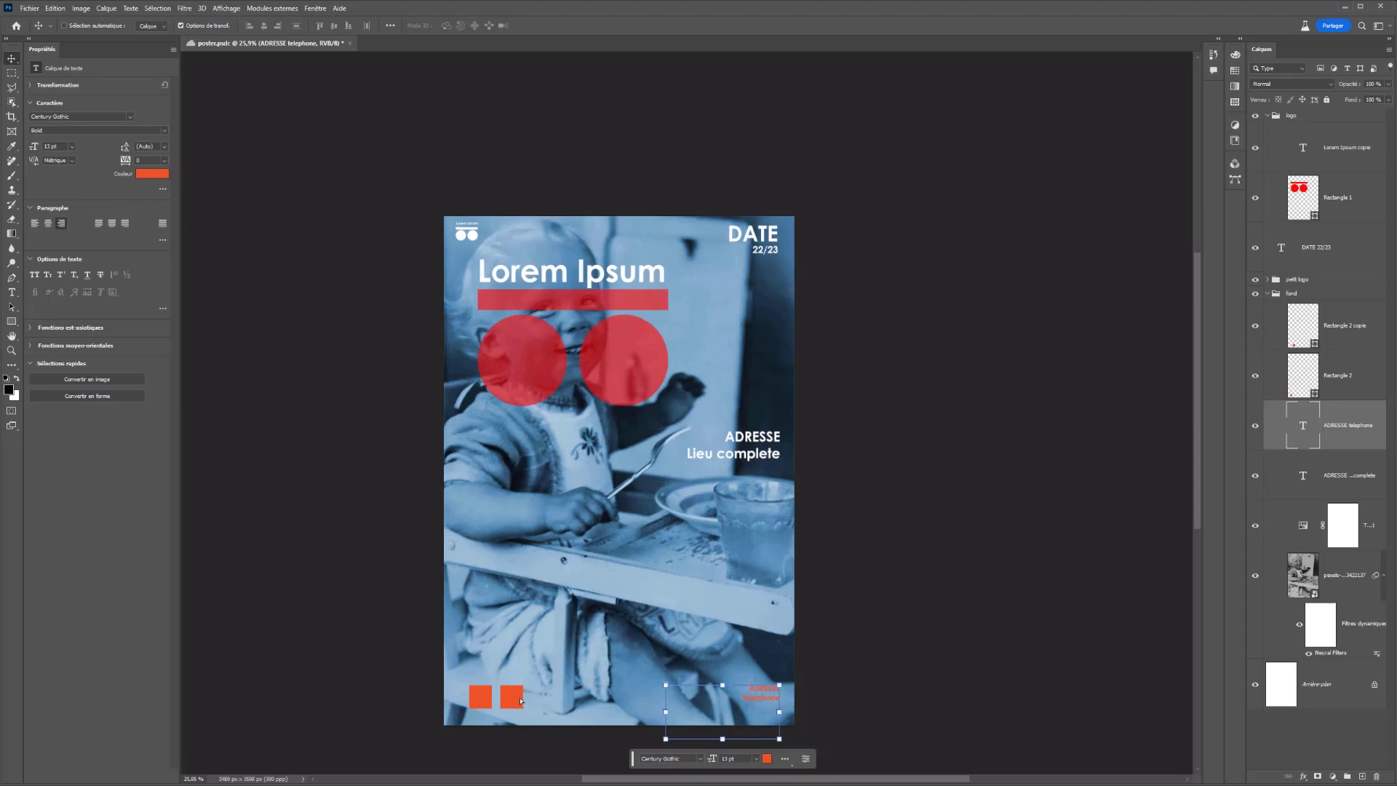
Try to align the vertical centres of the two orange squares and the small orange text.
{"action": "left_click", "coordinate": [521, 701], "text": "ctrl+shift"}
{"action": "left_click", "coordinate": [471, 701], "text": "ctrl+shift"}
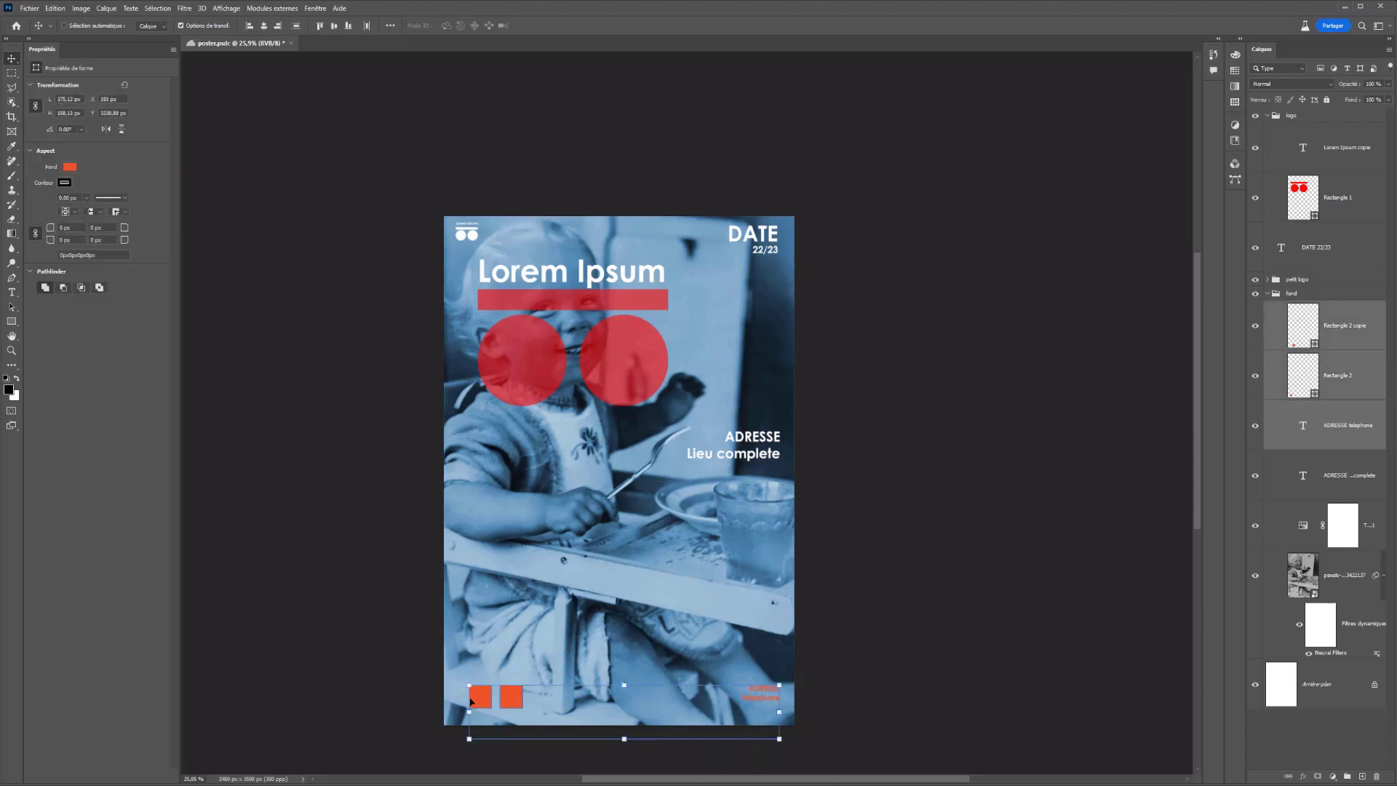
{"action": "left_click", "coordinate": [334, 26]}
{"action": "key", "text": "ctrl+z"}
{"action": "left_click", "coordinate": [335, 27]}
{"action": "key", "text": "ctrl+z"}
Shorten the small orange text's frame from its bottom edge so that it closely fits the two lines.
{"action": "left_click", "coordinate": [11, 73]}
{"action": "left_click", "coordinate": [11, 59]}
{"action": "left_click", "coordinate": [1335, 429]}
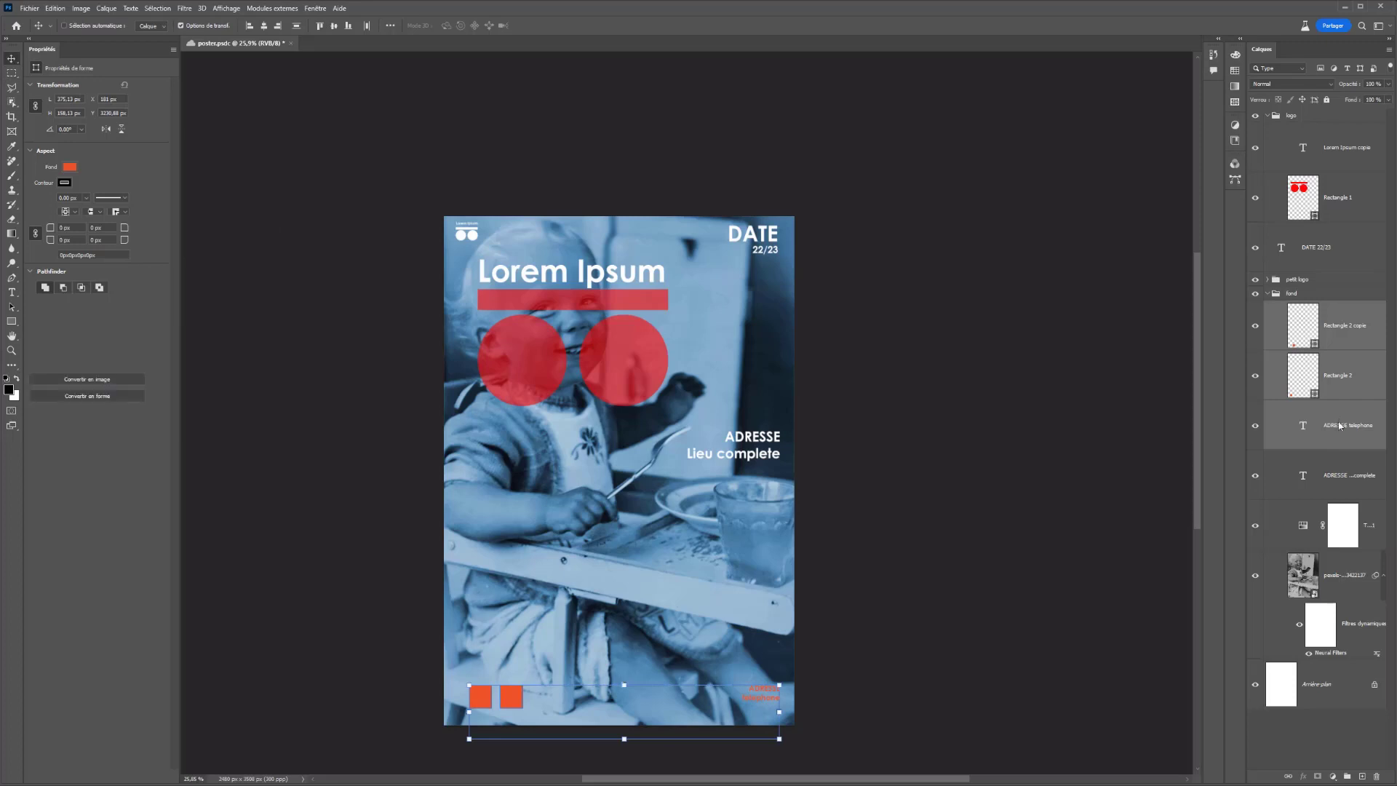
{"action": "left_click", "coordinate": [12, 291]}
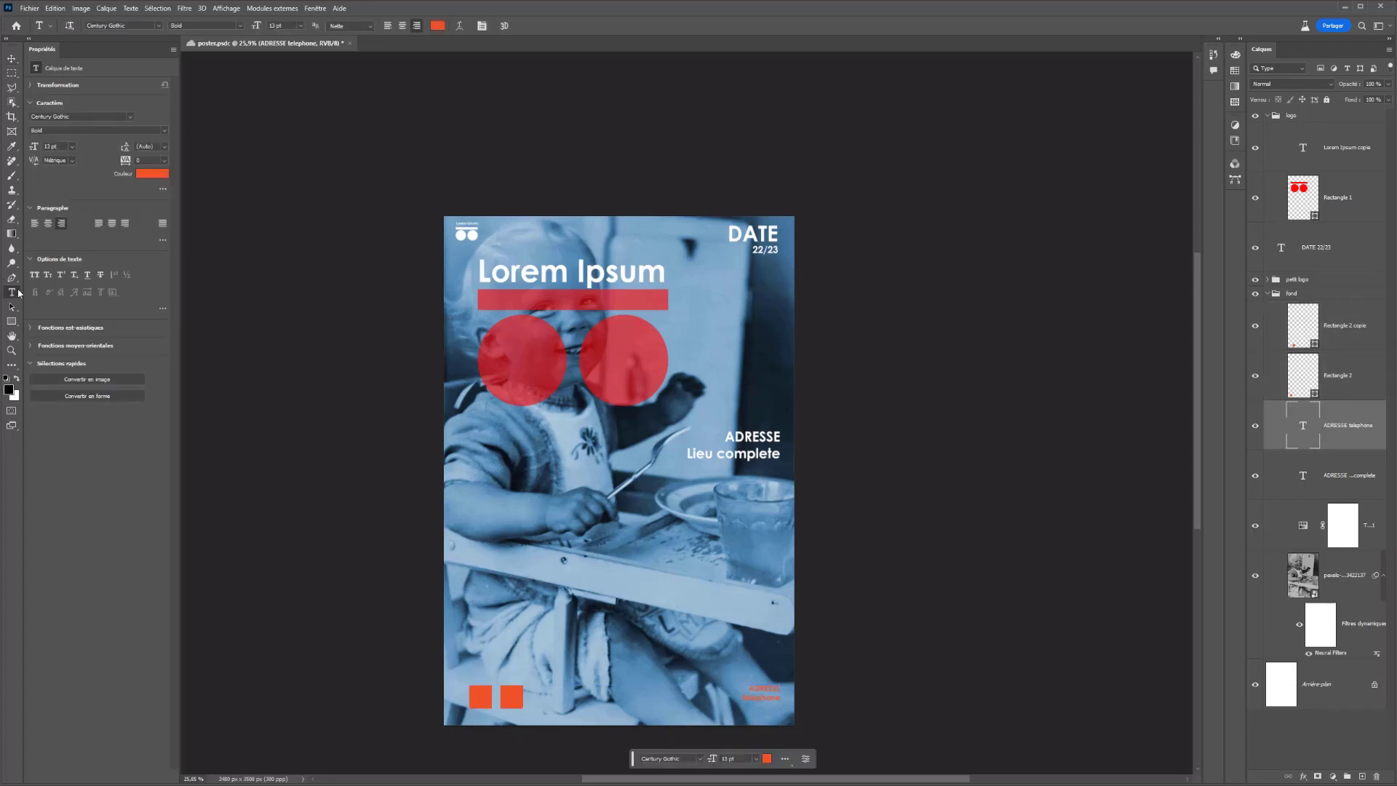
{"action": "left_click", "coordinate": [725, 740]}
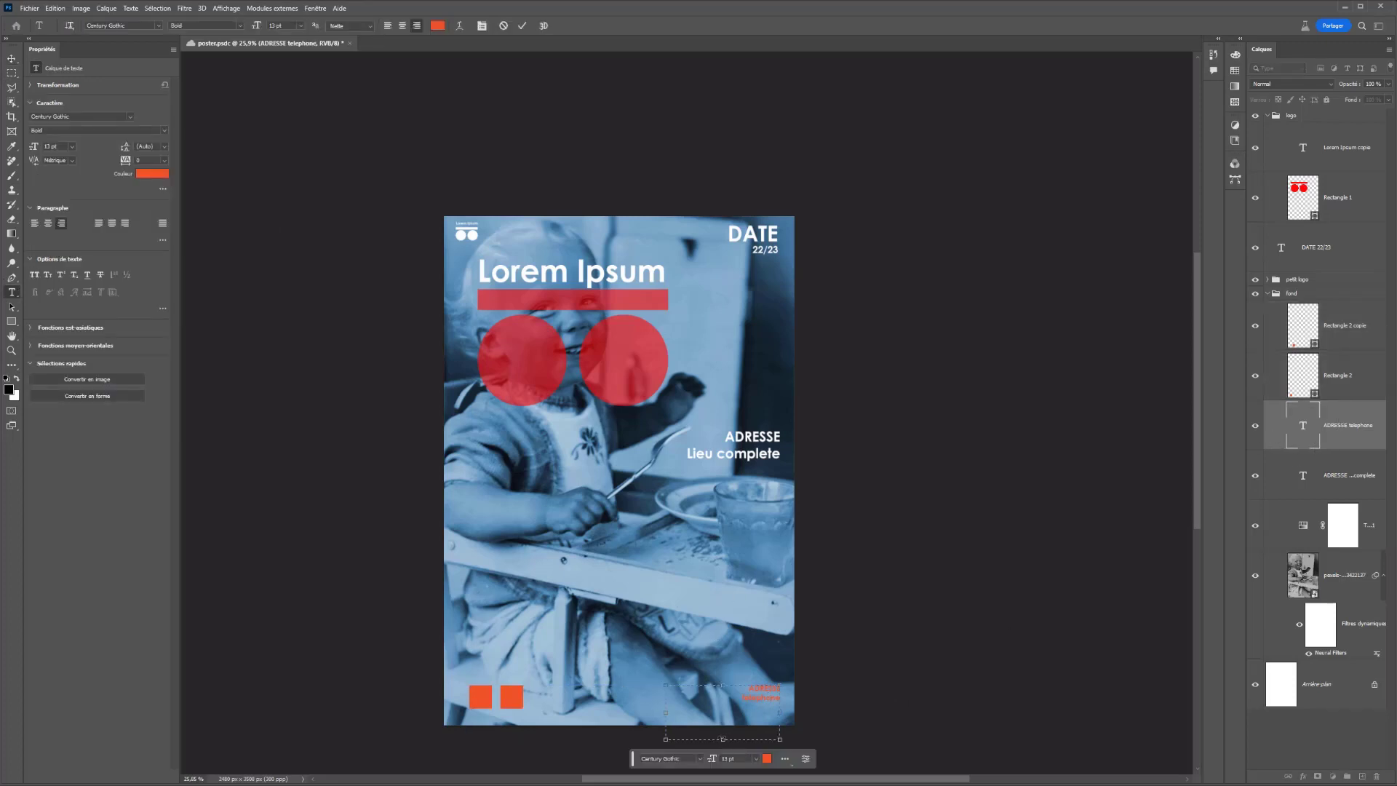
{"action": "left_click_drag", "start_coordinate": [723, 739], "coordinate": [720, 707]}
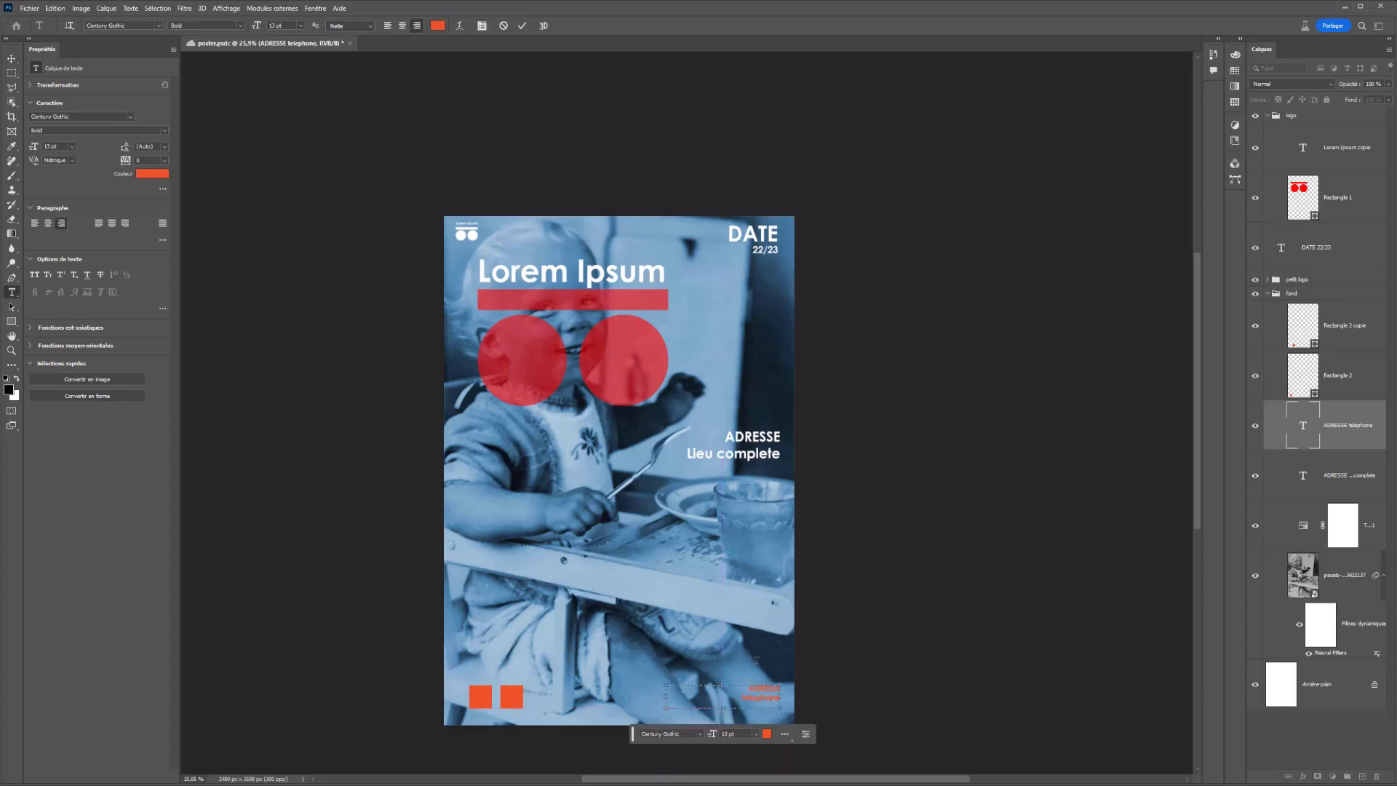
Nudge both orange squares and the small orange text slightly down together, and collapse the "fond" group.
{"action": "left_click", "coordinate": [1342, 327], "text": "shift"}
{"action": "left_click", "coordinate": [11, 58]}
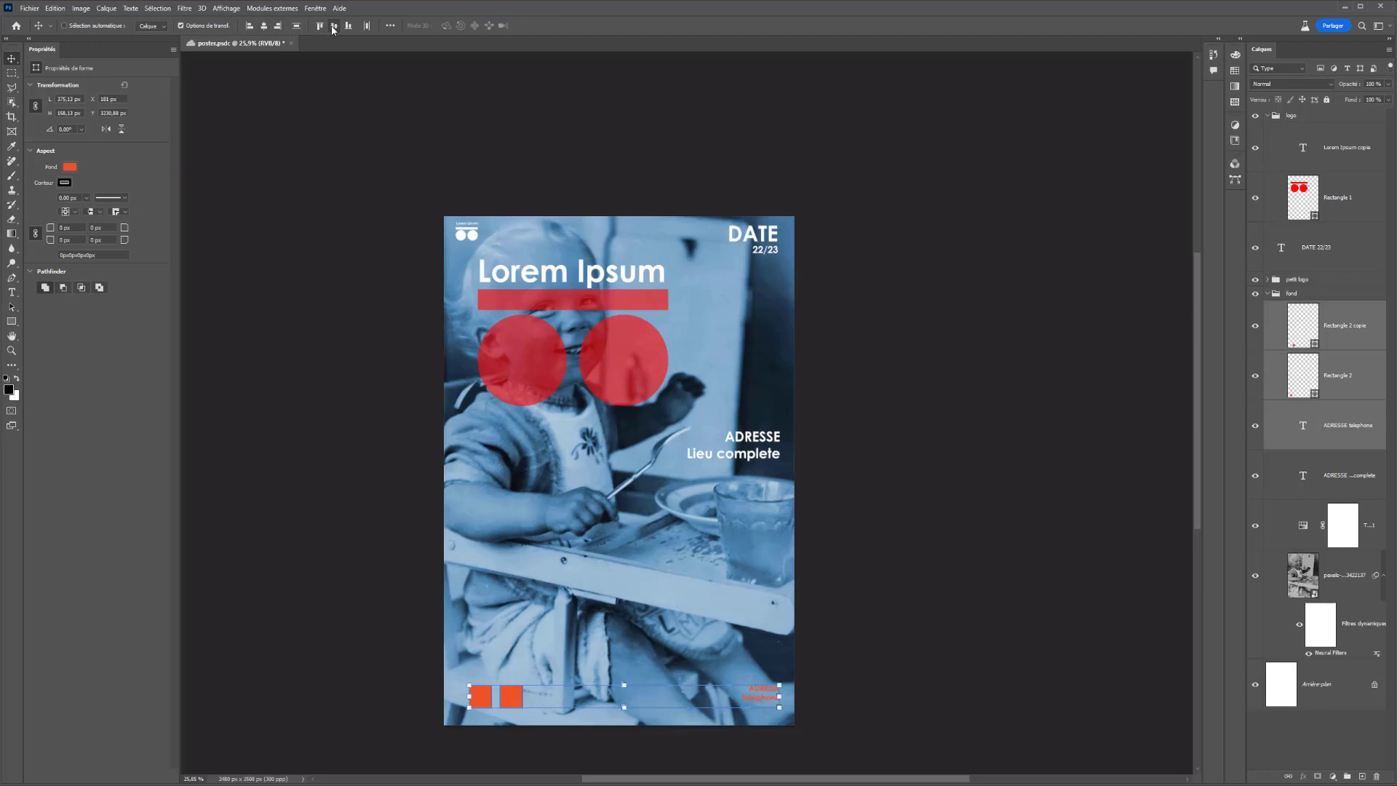
{"action": "key", "text": "Down"}
{"action": "key", "text": "Down"}
{"action": "key", "text": "Down"}
{"action": "key", "text": "Down"}
{"action": "key", "text": "Down"}
{"action": "key", "text": "Down"}
{"action": "key", "text": "Down"}
{"action": "key", "text": "Down"}
{"action": "key", "text": "Down"}
{"action": "key", "text": "Down"}
{"action": "key", "text": "Down"}
{"action": "key", "text": "Down"}
{"action": "key", "text": "Down"}
{"action": "key", "text": "Down"}
{"action": "key", "text": "Down"}
{"action": "key", "text": "Down"}
{"action": "key", "text": "Down"}
{"action": "key", "text": "Down"}
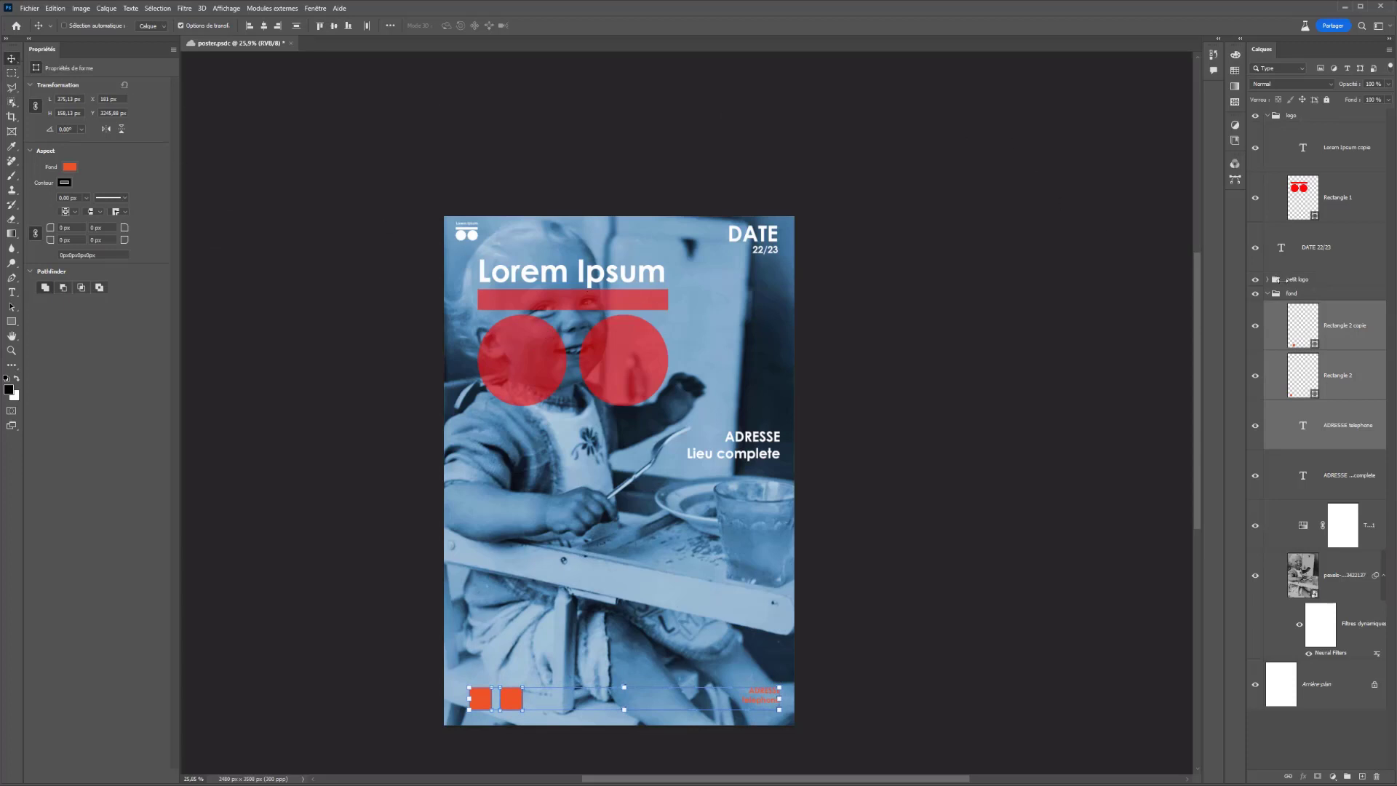
{"action": "left_click", "coordinate": [1267, 293]}
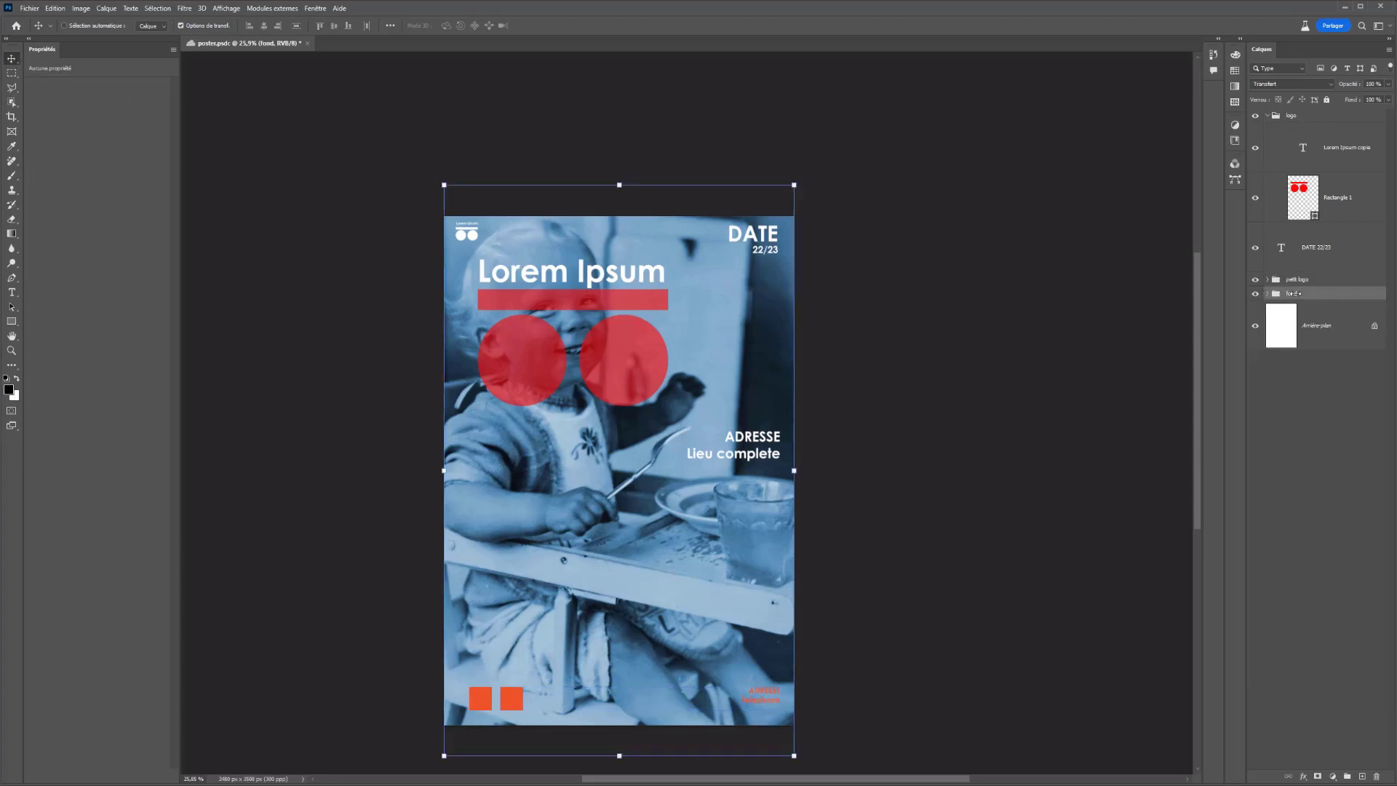
Group the two orange squares and the small orange address and telephone text inside the "fond" group.
{"action": "left_click", "coordinate": [1267, 293]}
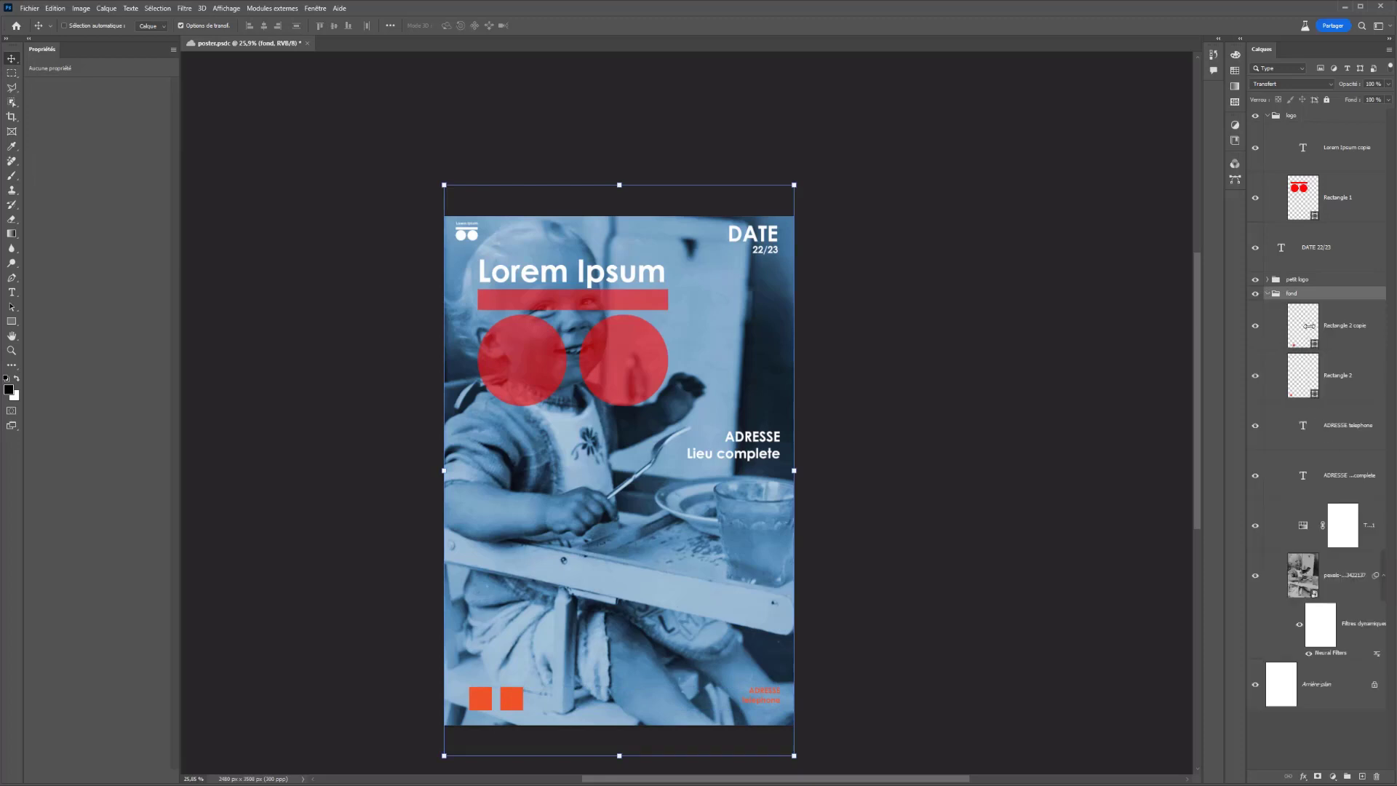
{"action": "left_click", "coordinate": [1255, 293]}
{"action": "left_click", "coordinate": [1255, 293]}
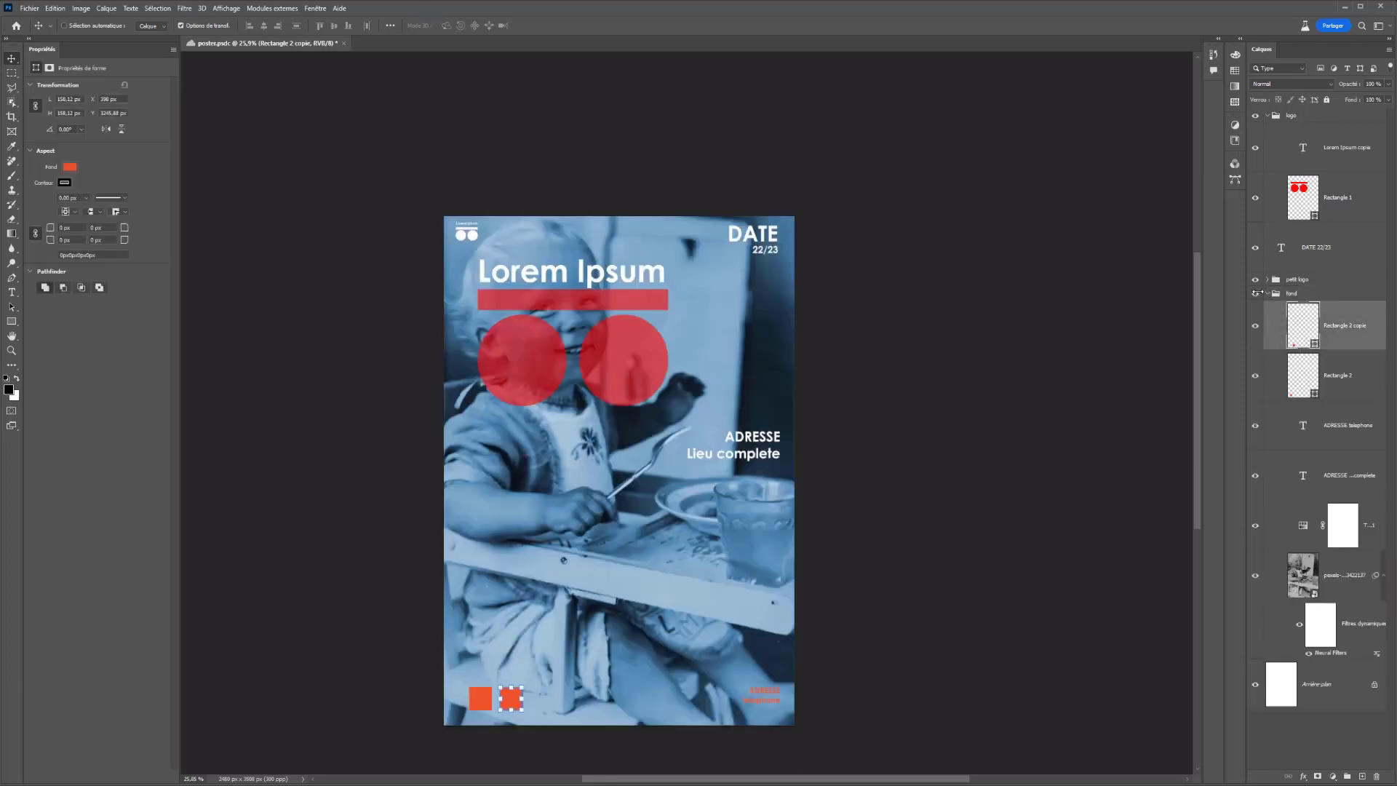
{"action": "left_click", "coordinate": [1322, 428], "text": "shift"}
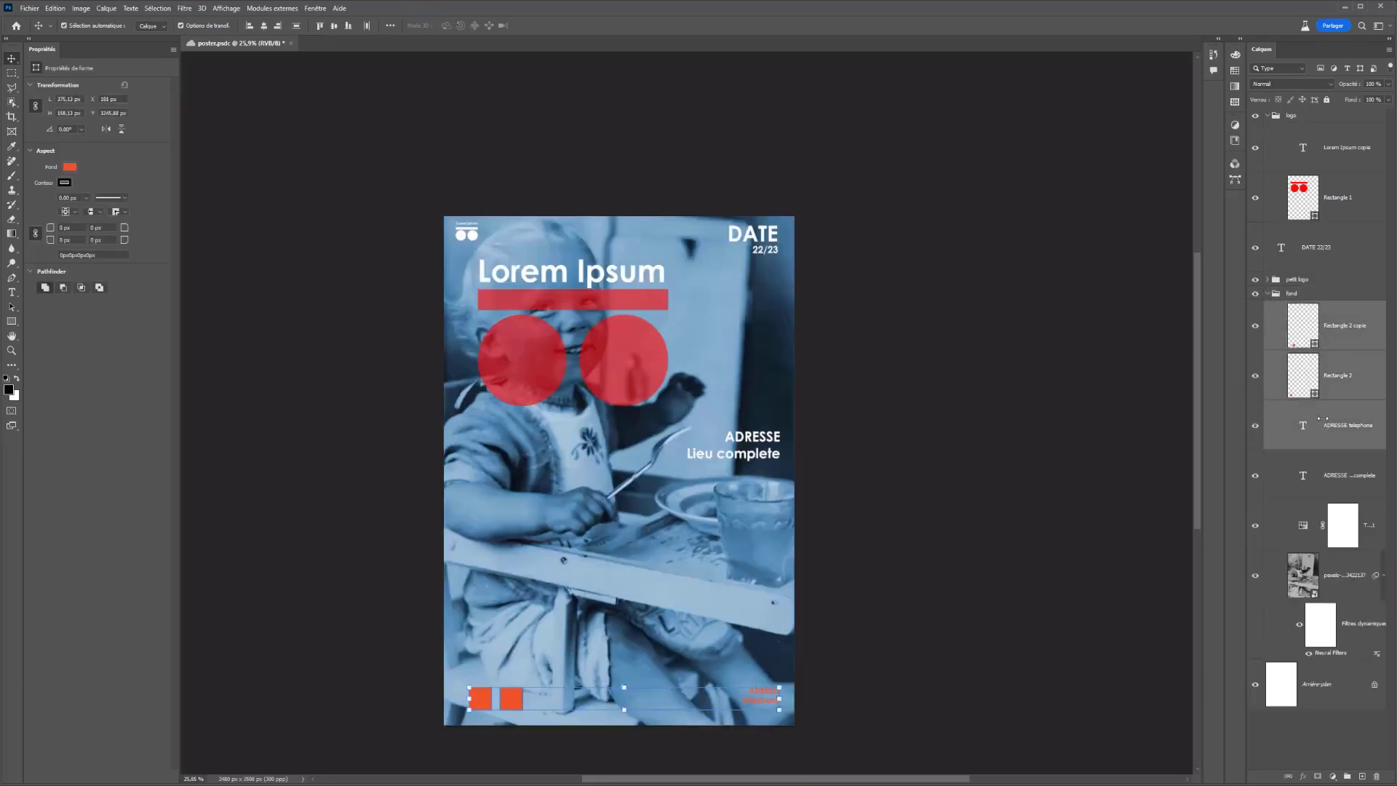
{"action": "key", "text": "ctrl+g"}
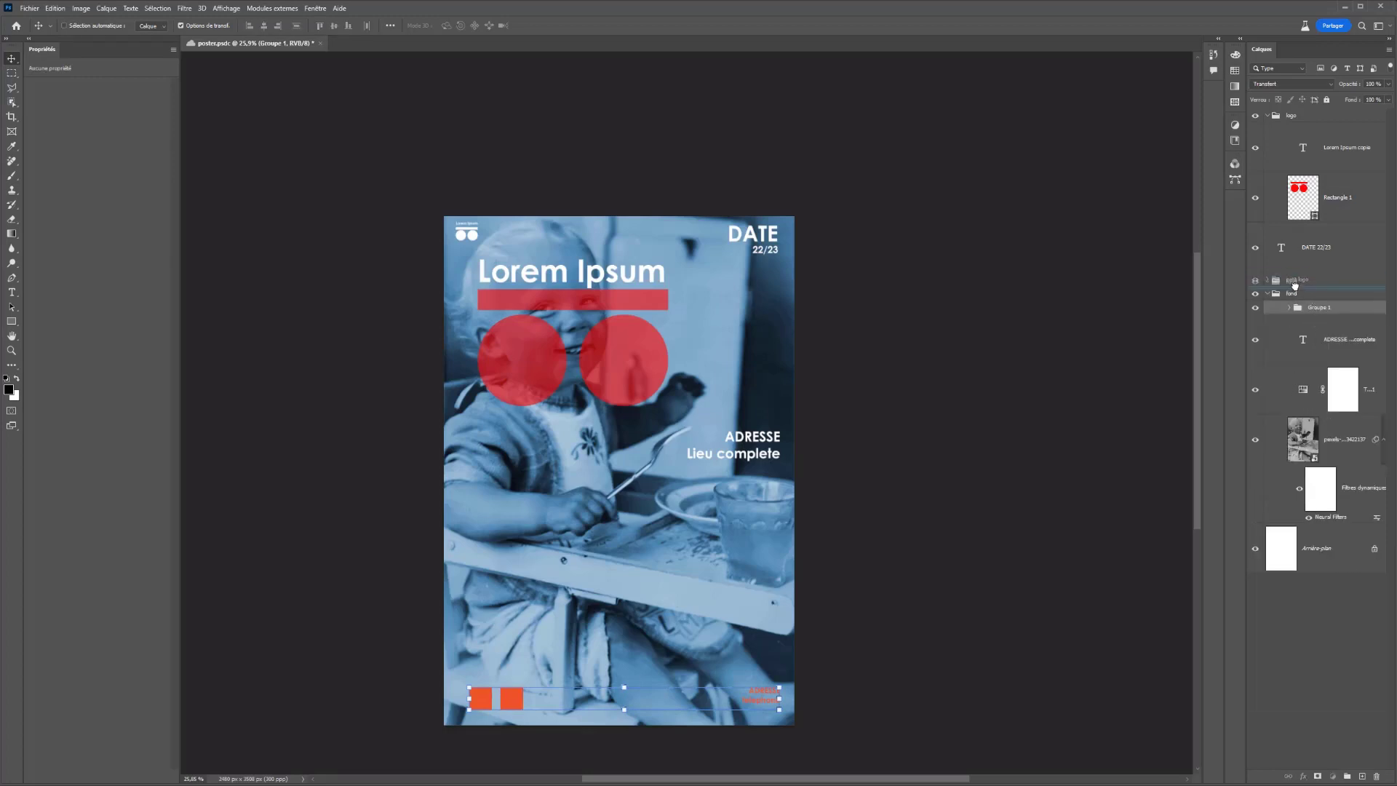
Move the orange elements' group and the white "ADRESSE Lieu complete" text out of the "fond" group, placing both above it.
{"action": "left_click", "coordinate": [1255, 291]}
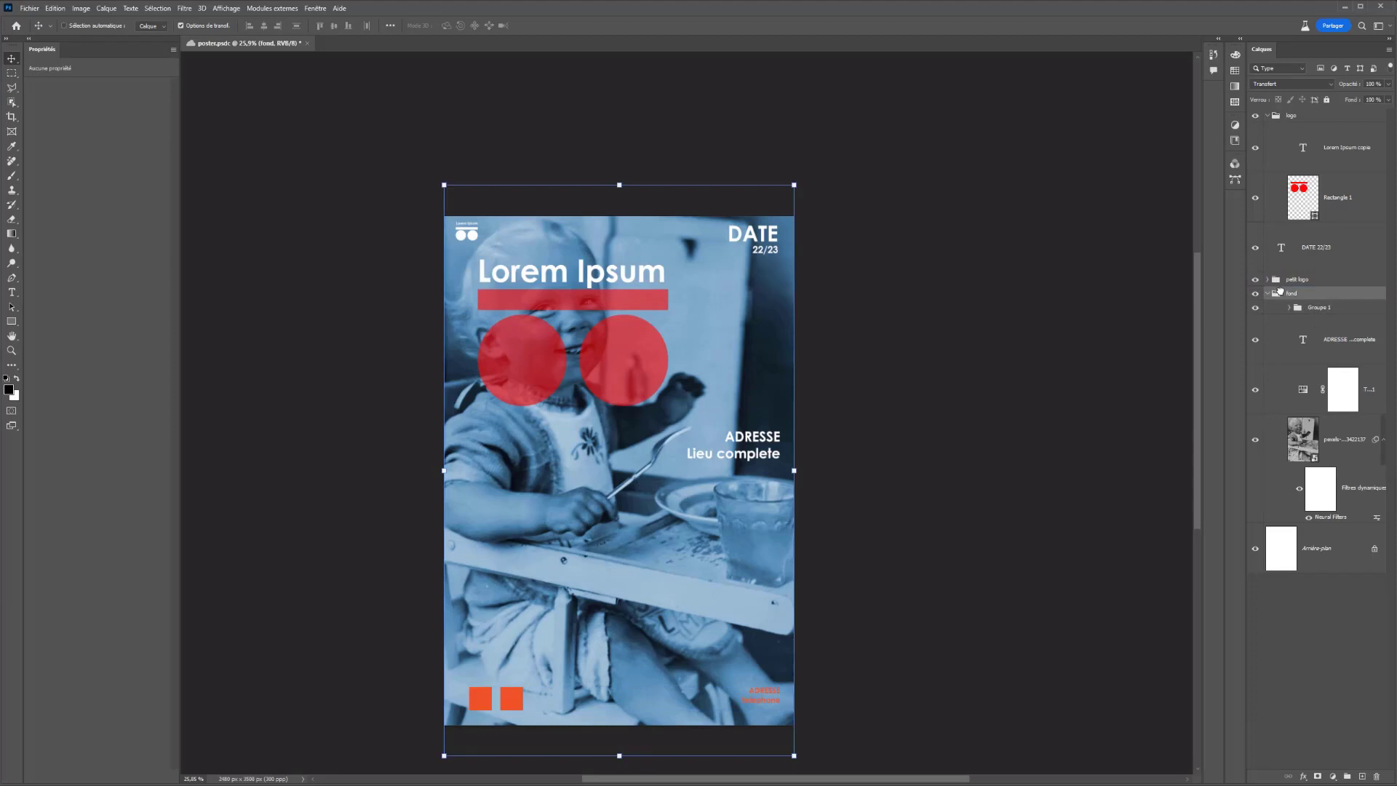
{"action": "left_click_drag", "start_coordinate": [1309, 307], "coordinate": [1294, 286]}
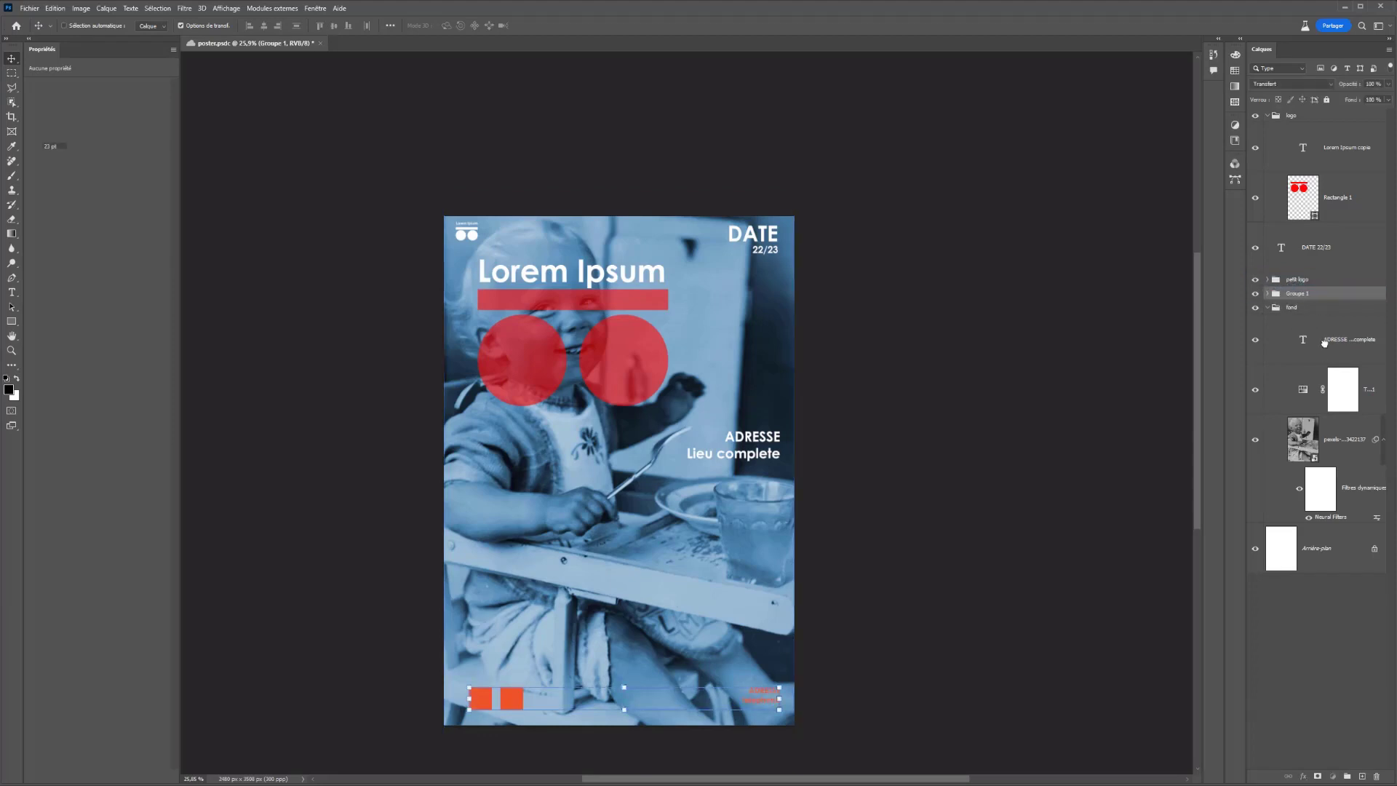
{"action": "left_click_drag", "start_coordinate": [1303, 339], "coordinate": [1298, 289]}
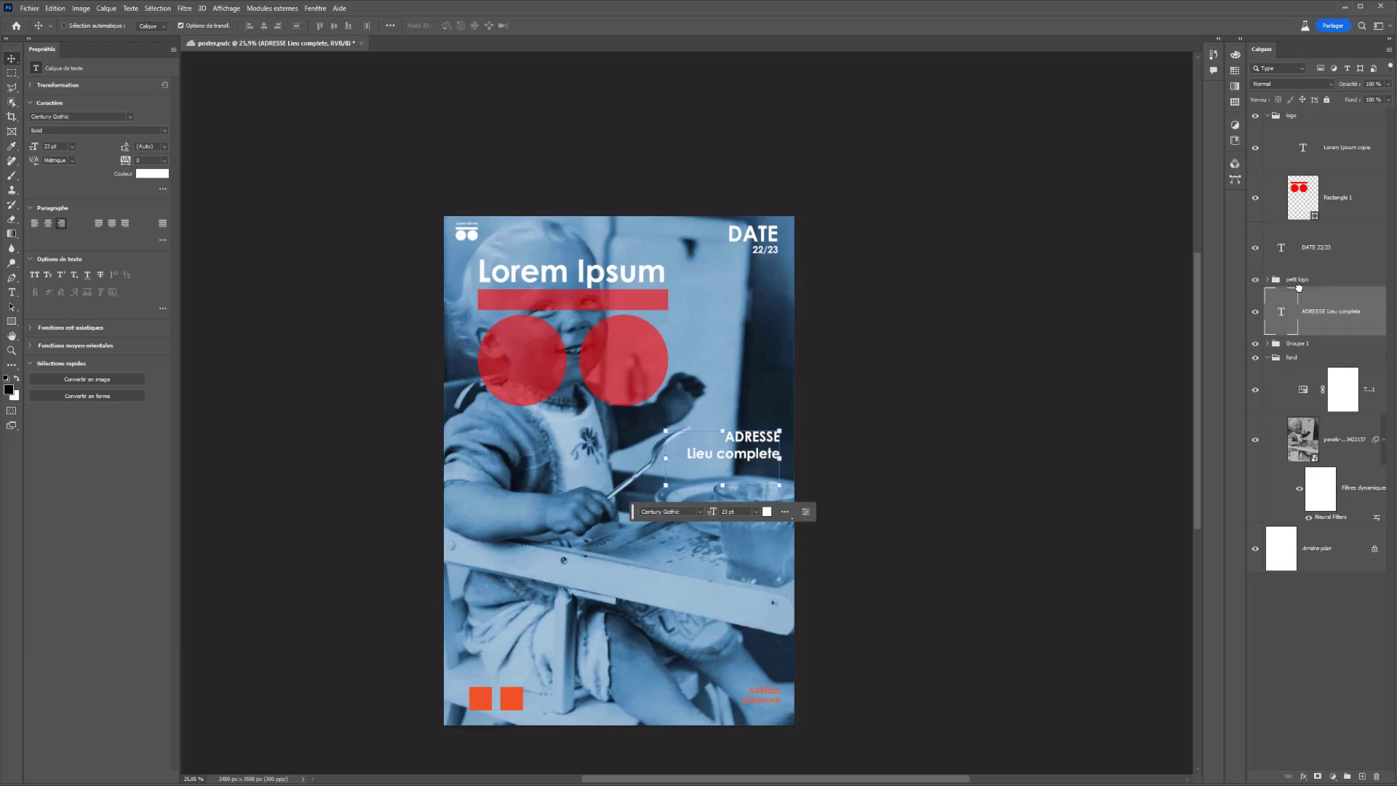
Duplicate the "fond" group and merge the copy into a single layer.
{"action": "left_click", "coordinate": [1285, 355]}
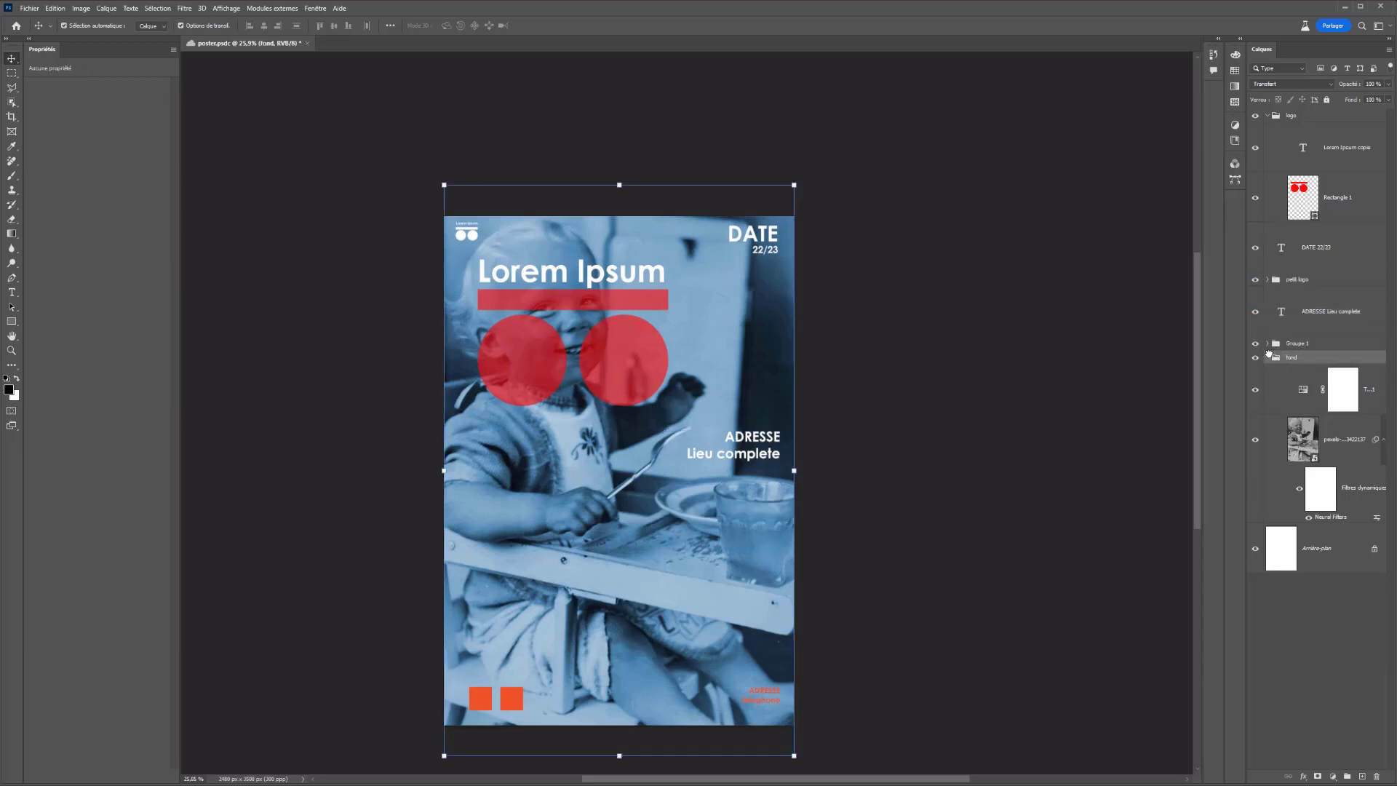
{"action": "key", "text": "ctrl+j"}
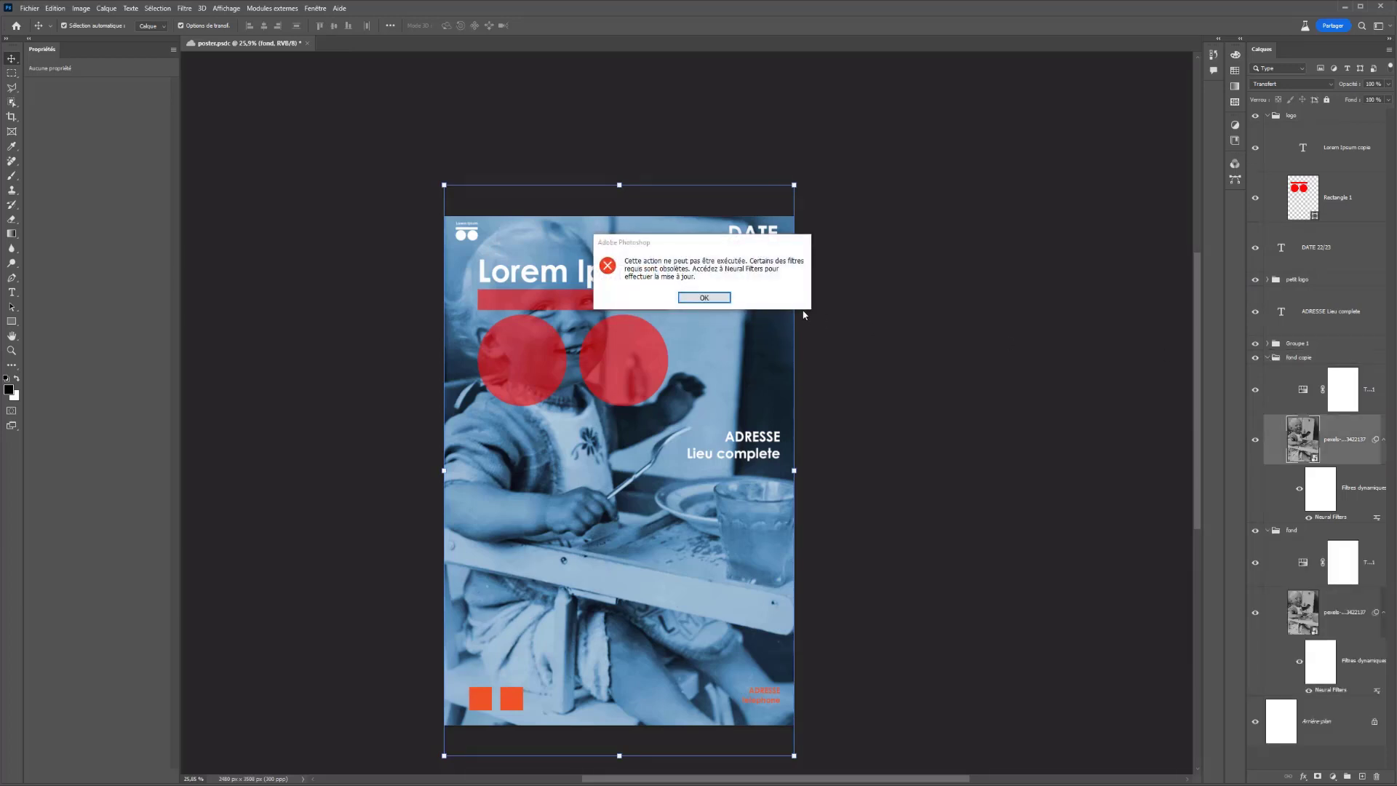
{"action": "left_click", "coordinate": [704, 298]}
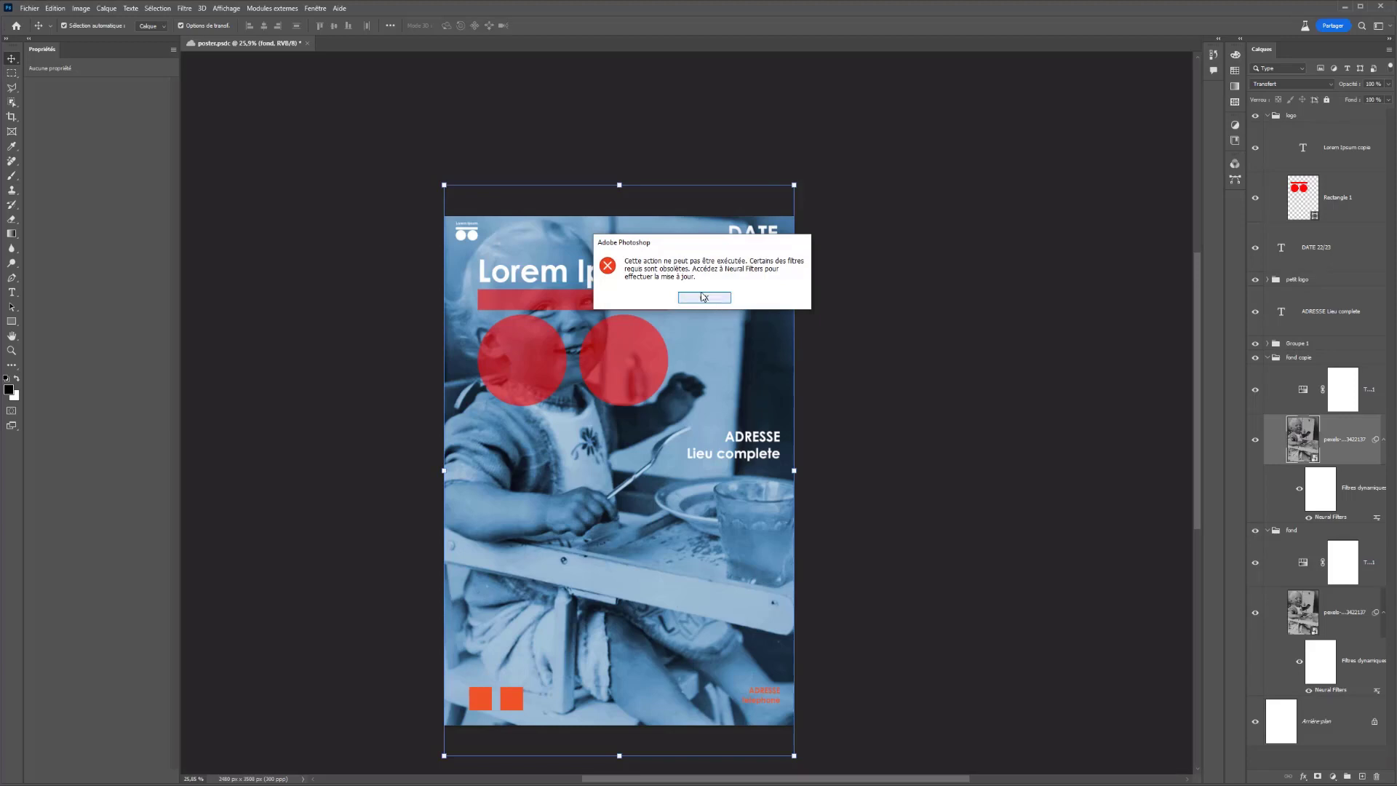
{"action": "left_click", "coordinate": [717, 301]}
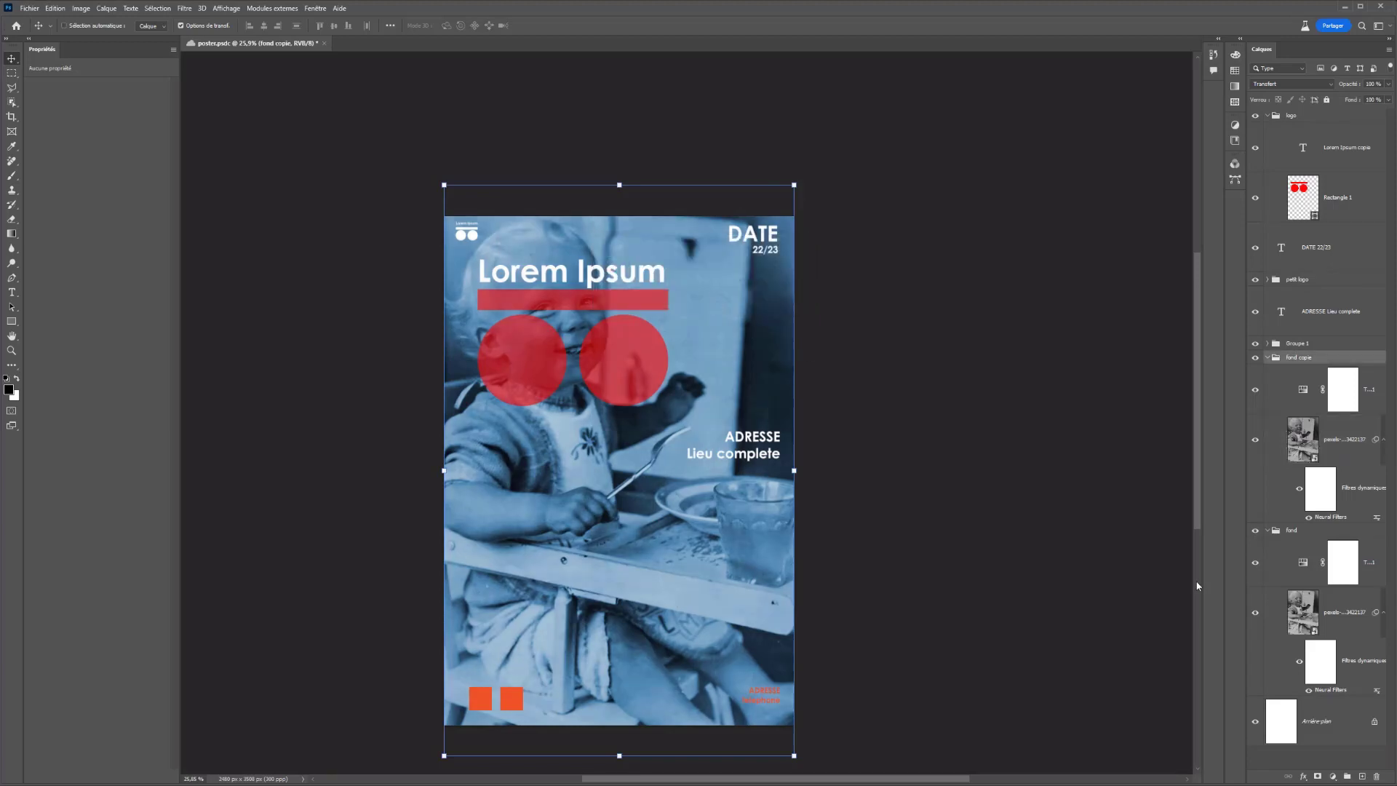
{"action": "left_click", "coordinate": [1267, 528]}
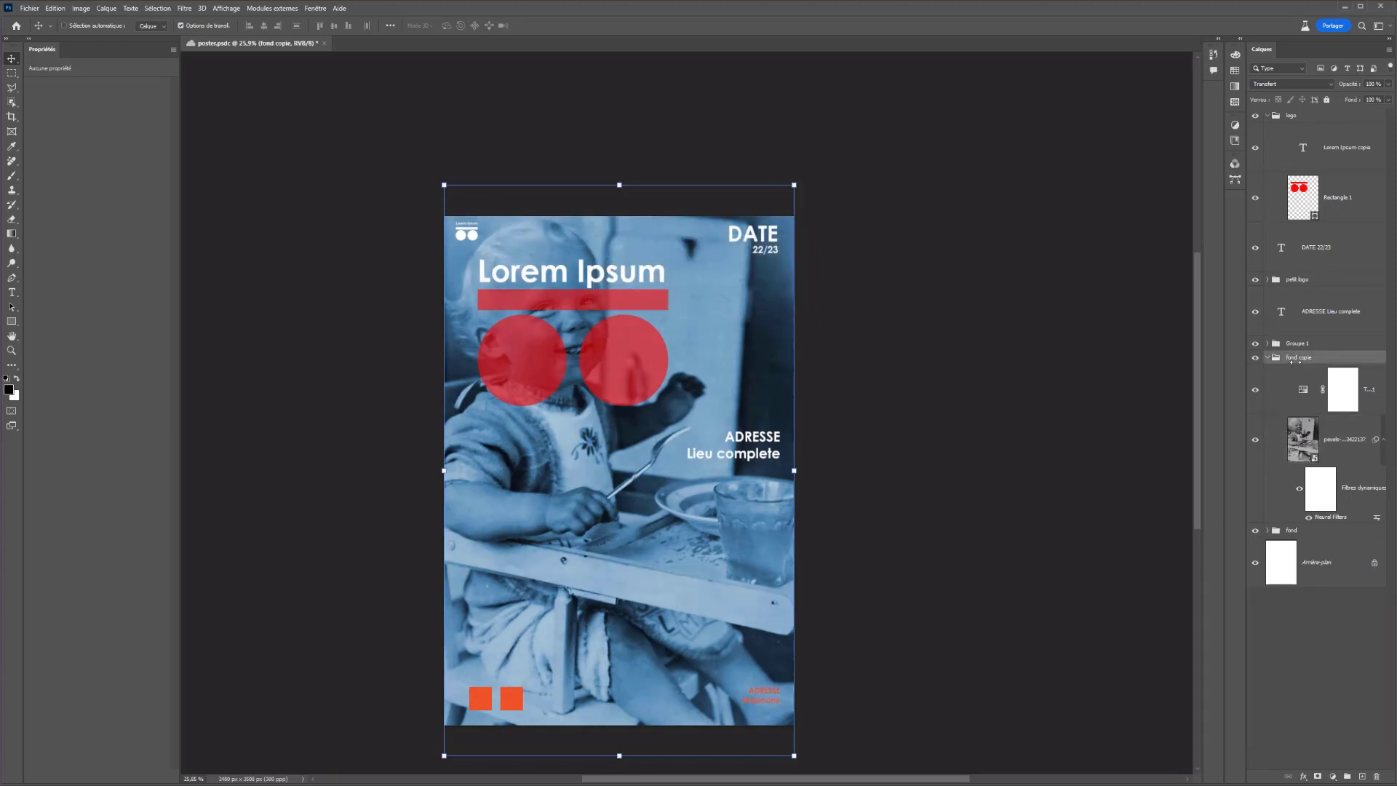
{"action": "key", "text": "ctrl+e"}
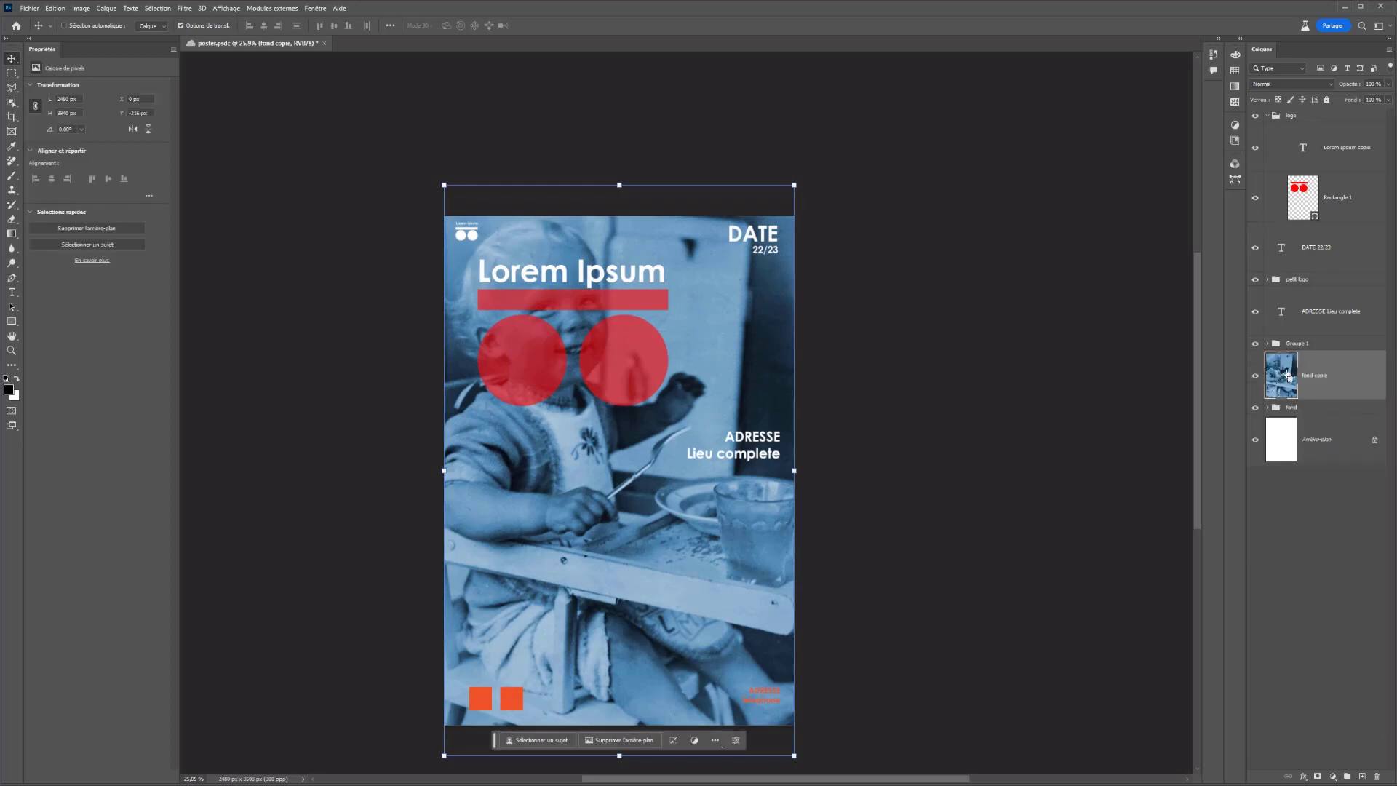
Compare the poster with and without the merged "fond copie" layer, and convert that layer to a smart object.
{"action": "left_click", "coordinate": [1255, 376]}
{"action": "left_click", "coordinate": [1255, 376]}
{"action": "left_click", "coordinate": [185, 8]}
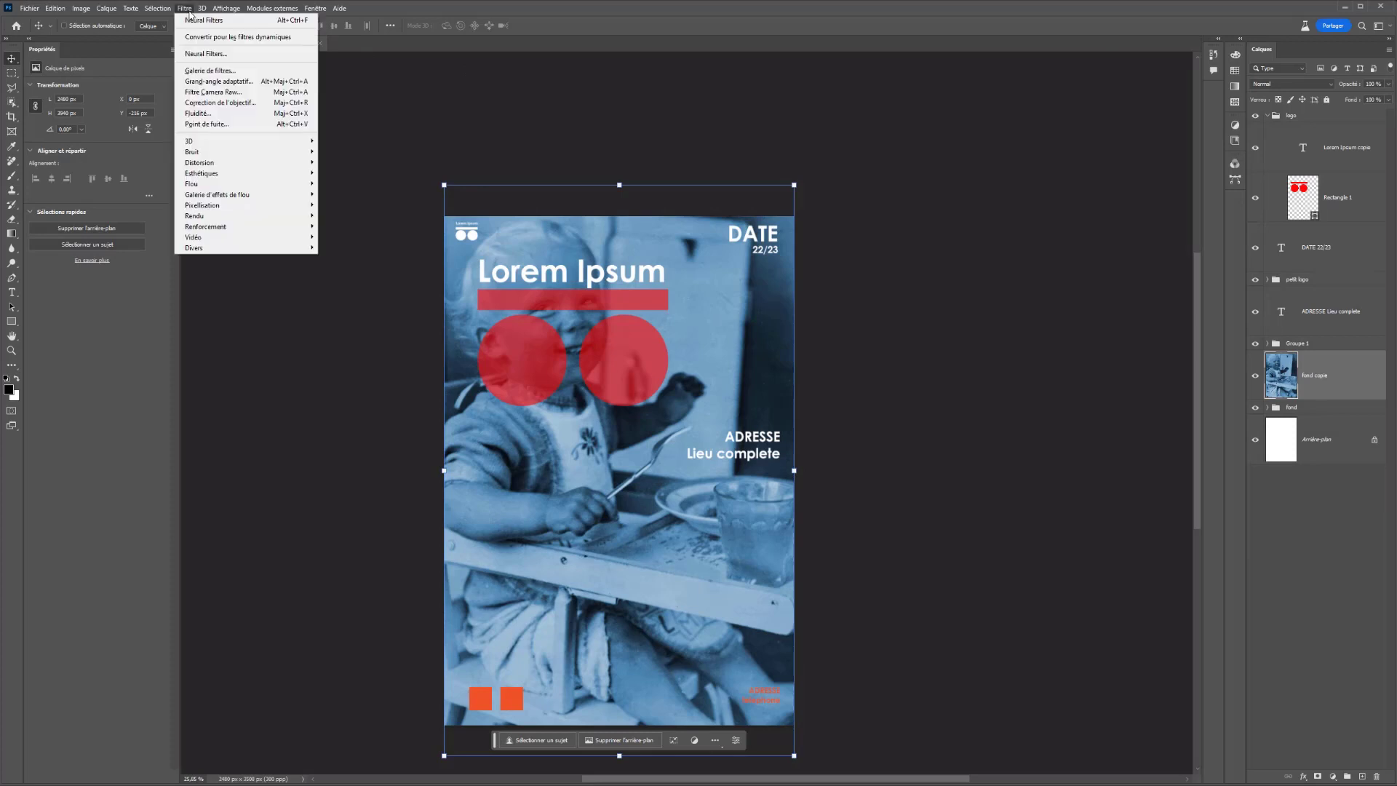
{"action": "right_click", "coordinate": [1339, 373]}
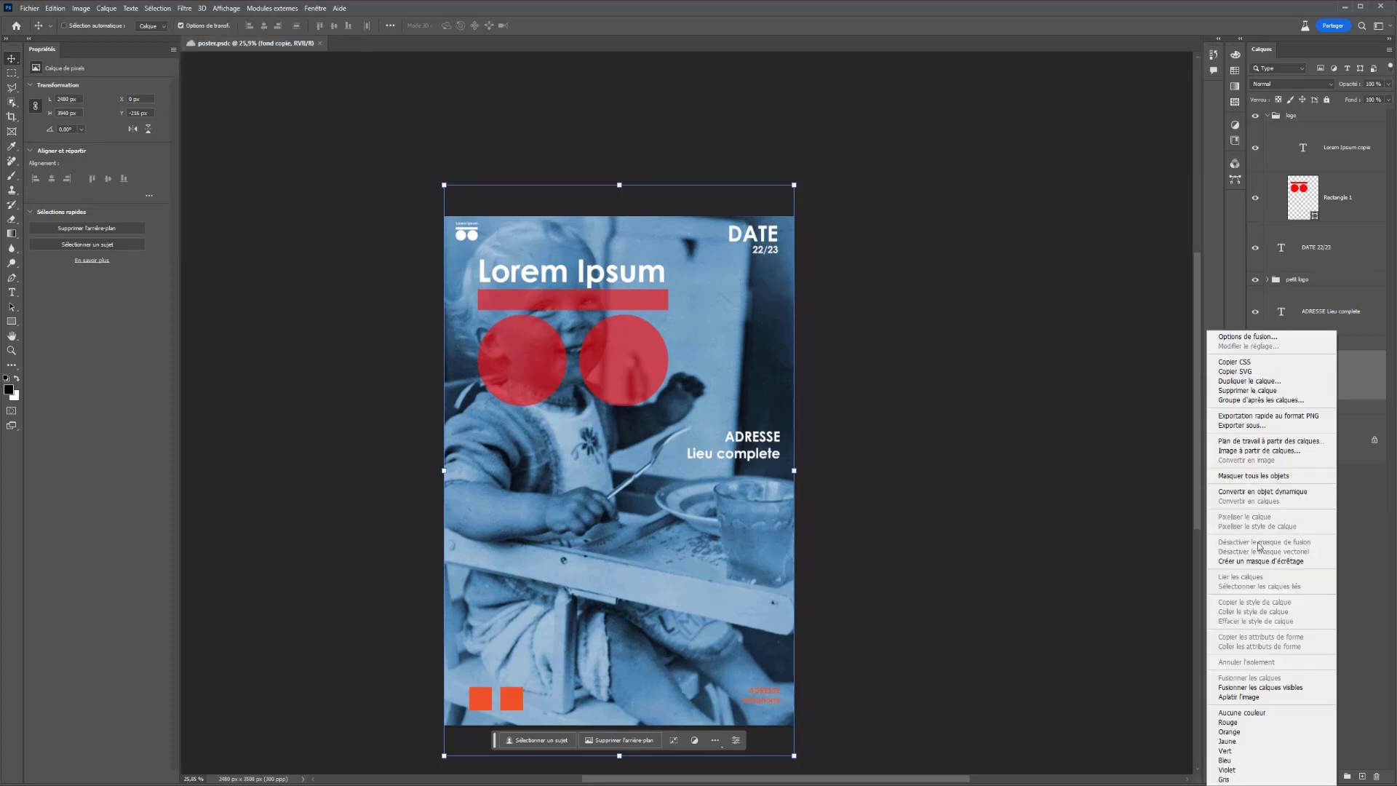
{"action": "left_click", "coordinate": [1271, 492]}
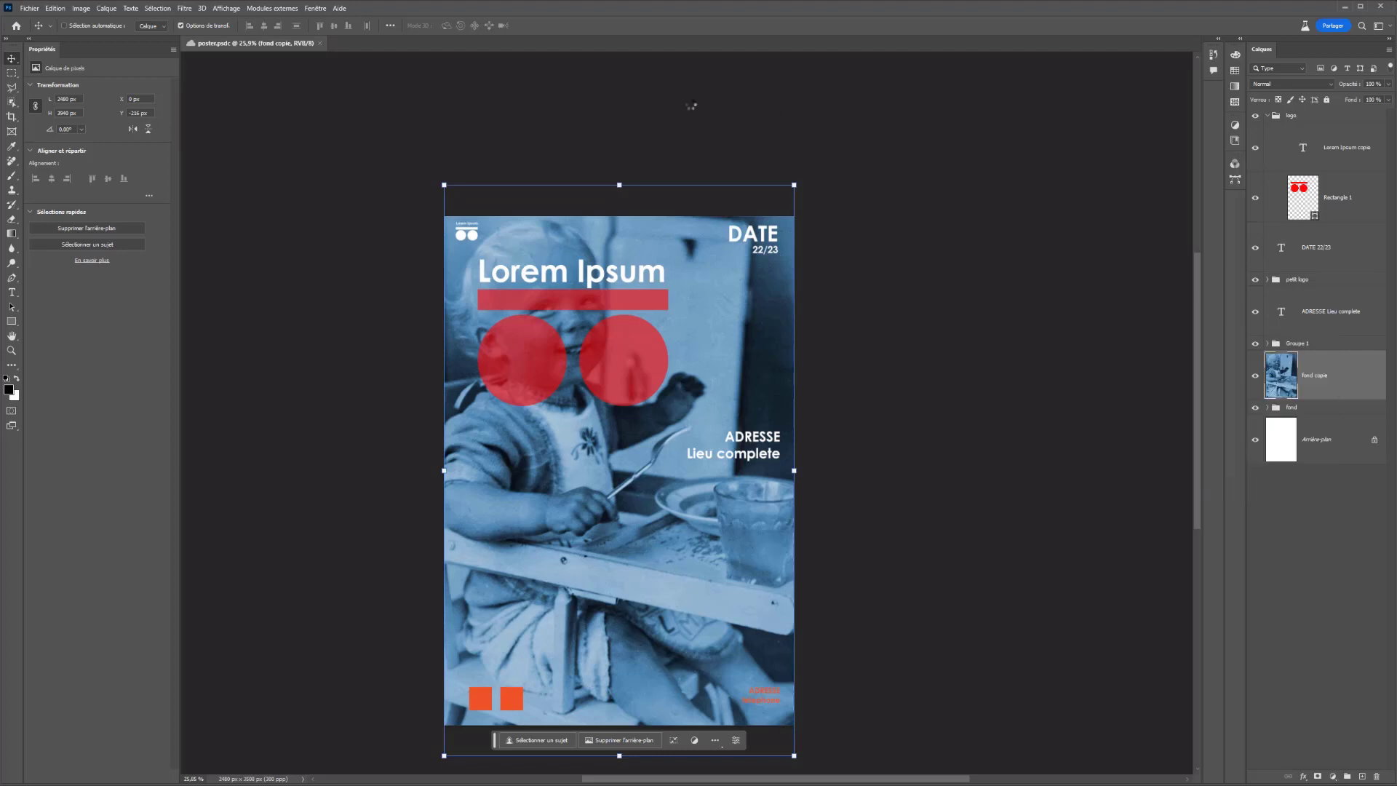
Apply the Color Halftone (Demi-teintes couleur) filter to "fond copie" with a maximum radius of 20 pixels.
{"action": "left_click", "coordinate": [186, 8]}
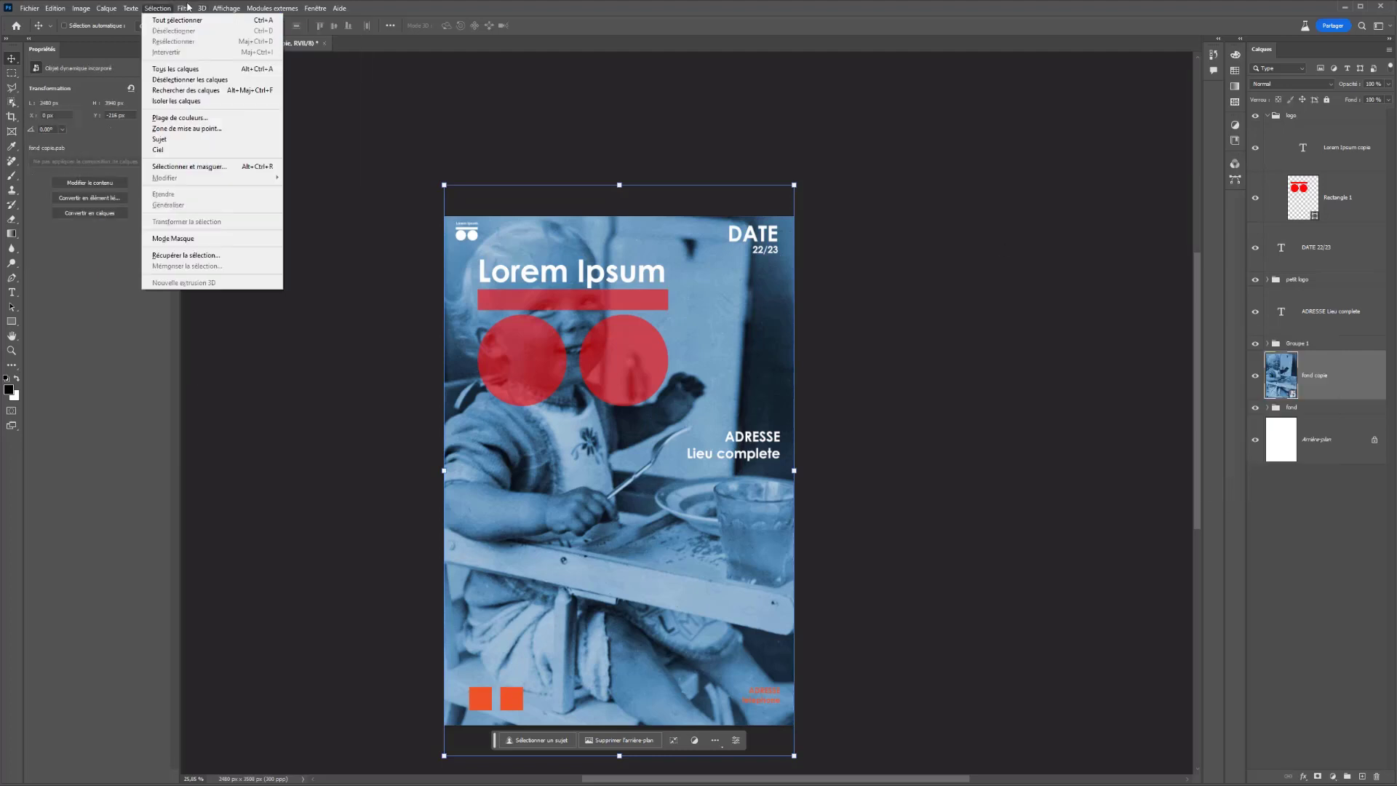
{"action": "mouse_move", "coordinate": [186, 8]}
{"action": "mouse_move", "coordinate": [225, 206]}
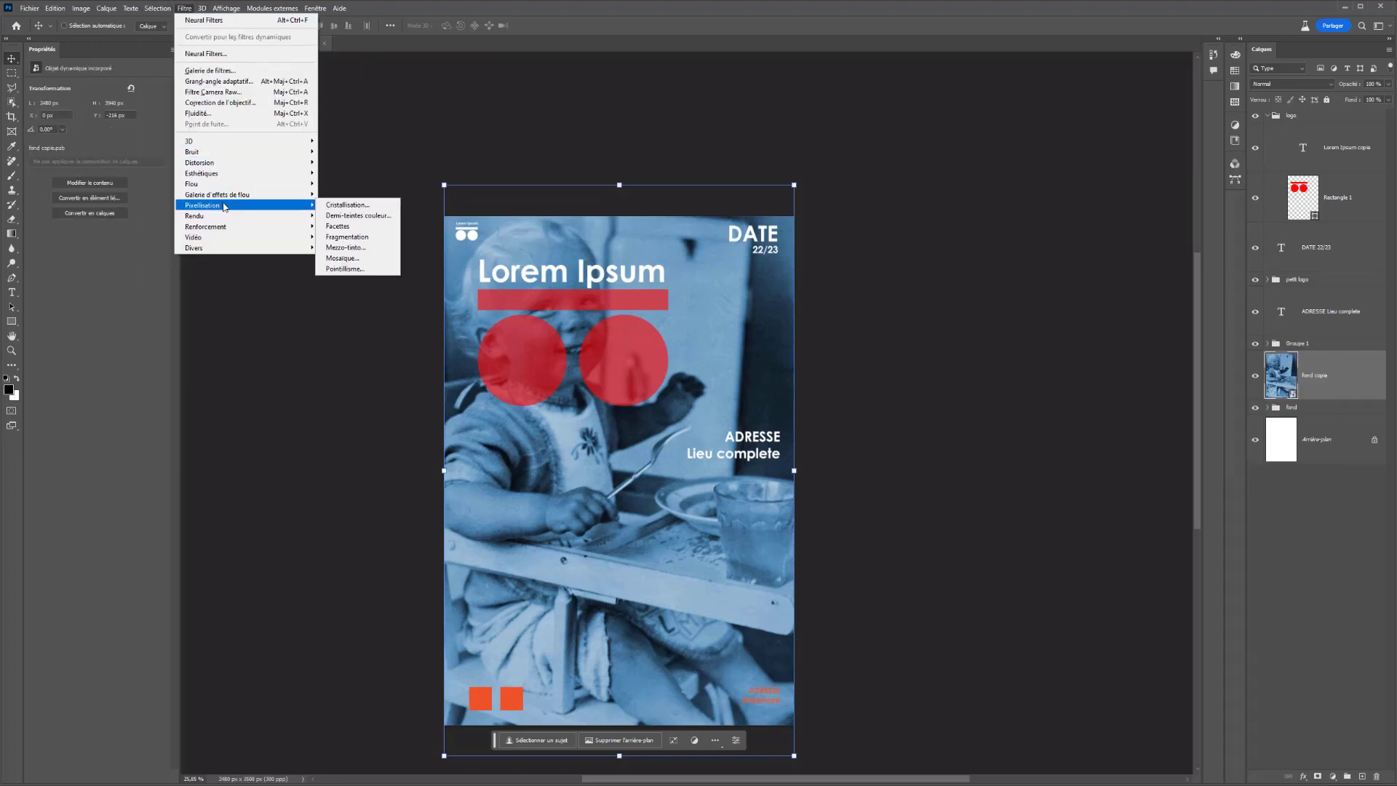
{"action": "left_click", "coordinate": [342, 215]}
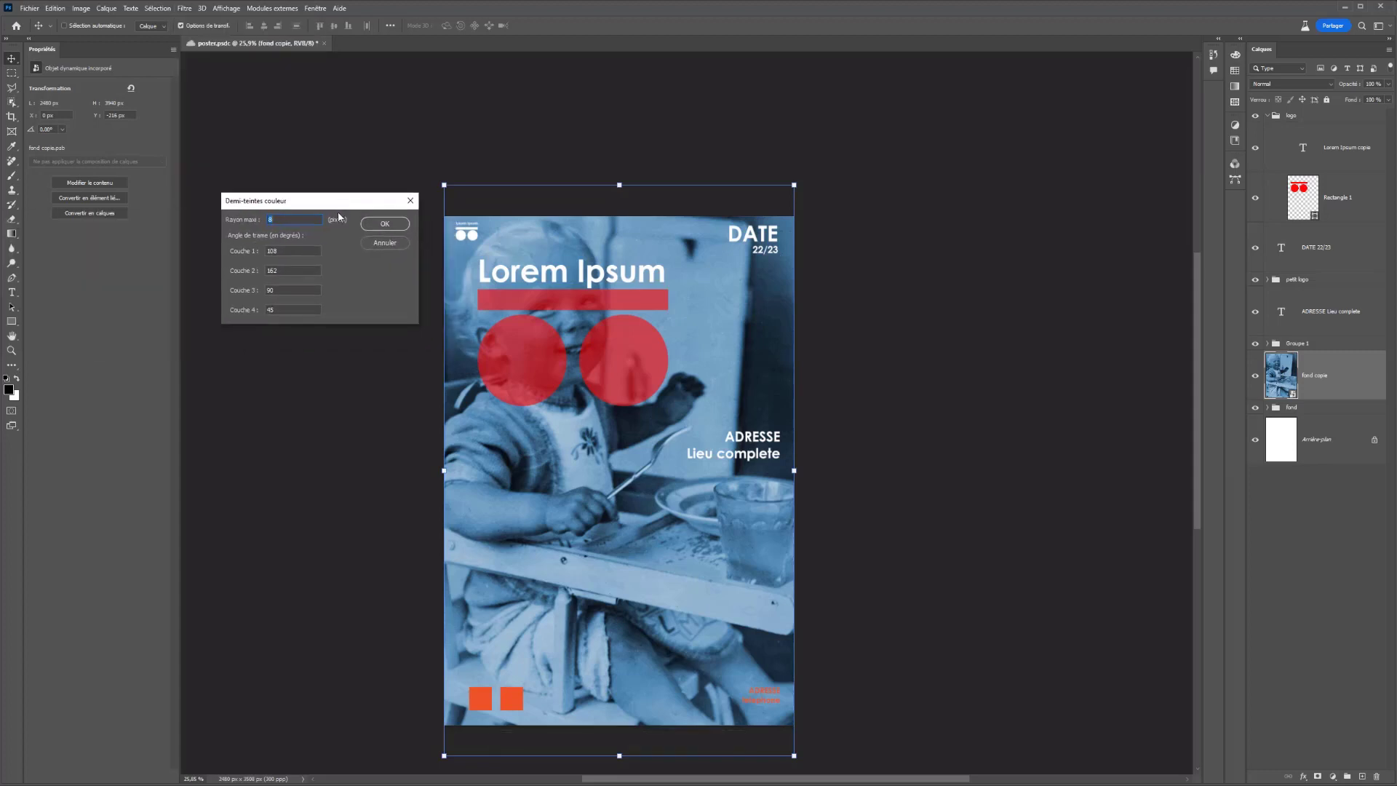
{"action": "type", "text": "20"}
{"action": "key", "text": "Return"}
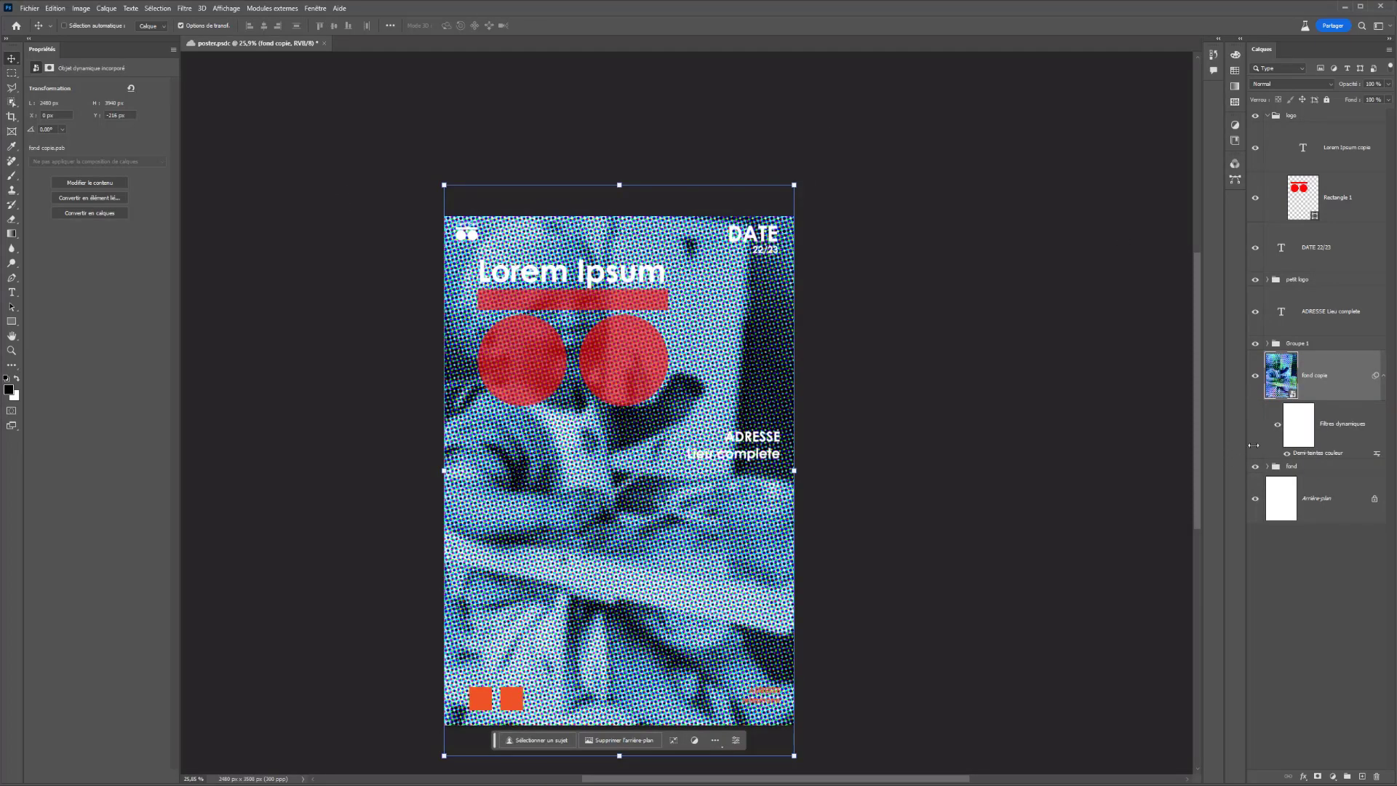
Blend the halftone layer in Soft Light (Lumière tamisée) mode and lower its opacity to about 12%.
{"action": "left_click", "coordinate": [1286, 81]}
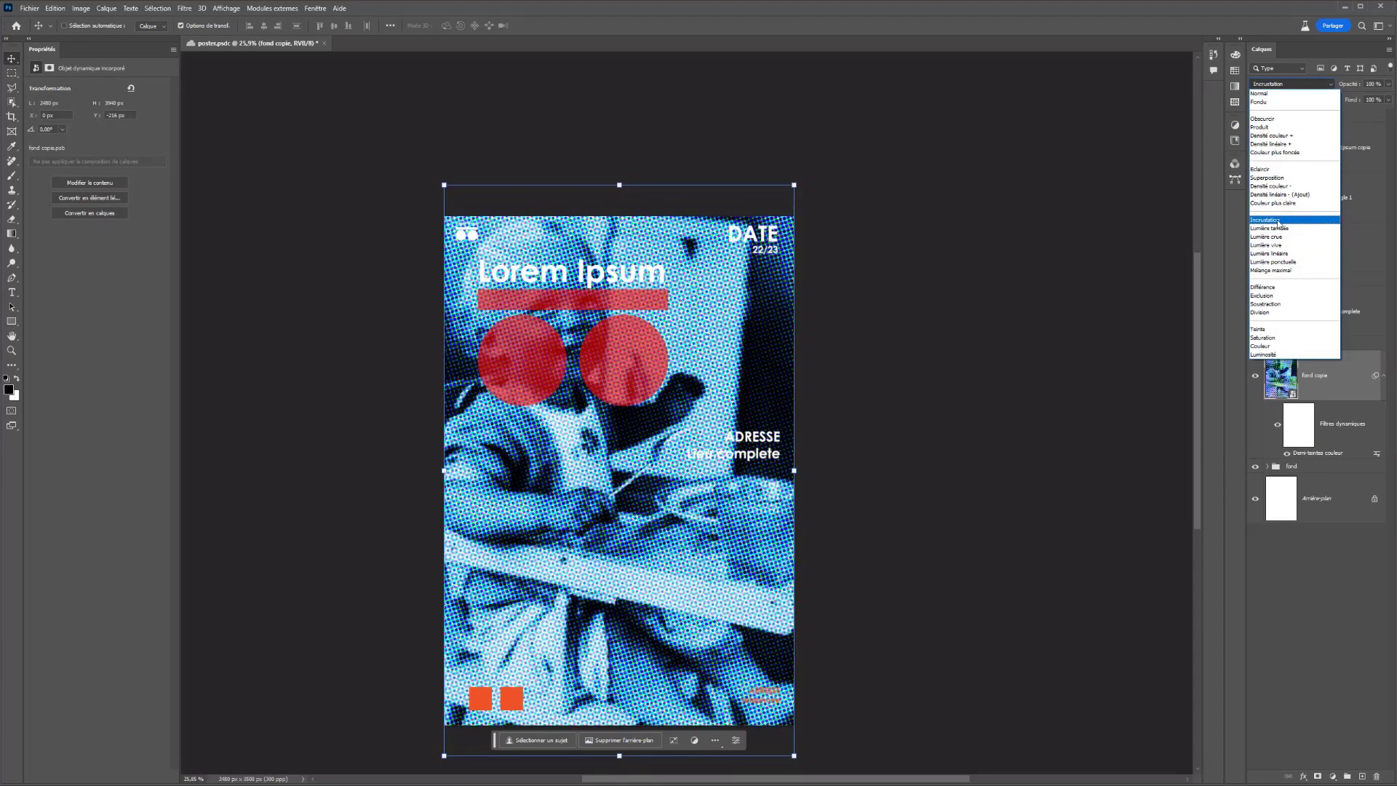
{"action": "left_click", "coordinate": [1283, 229]}
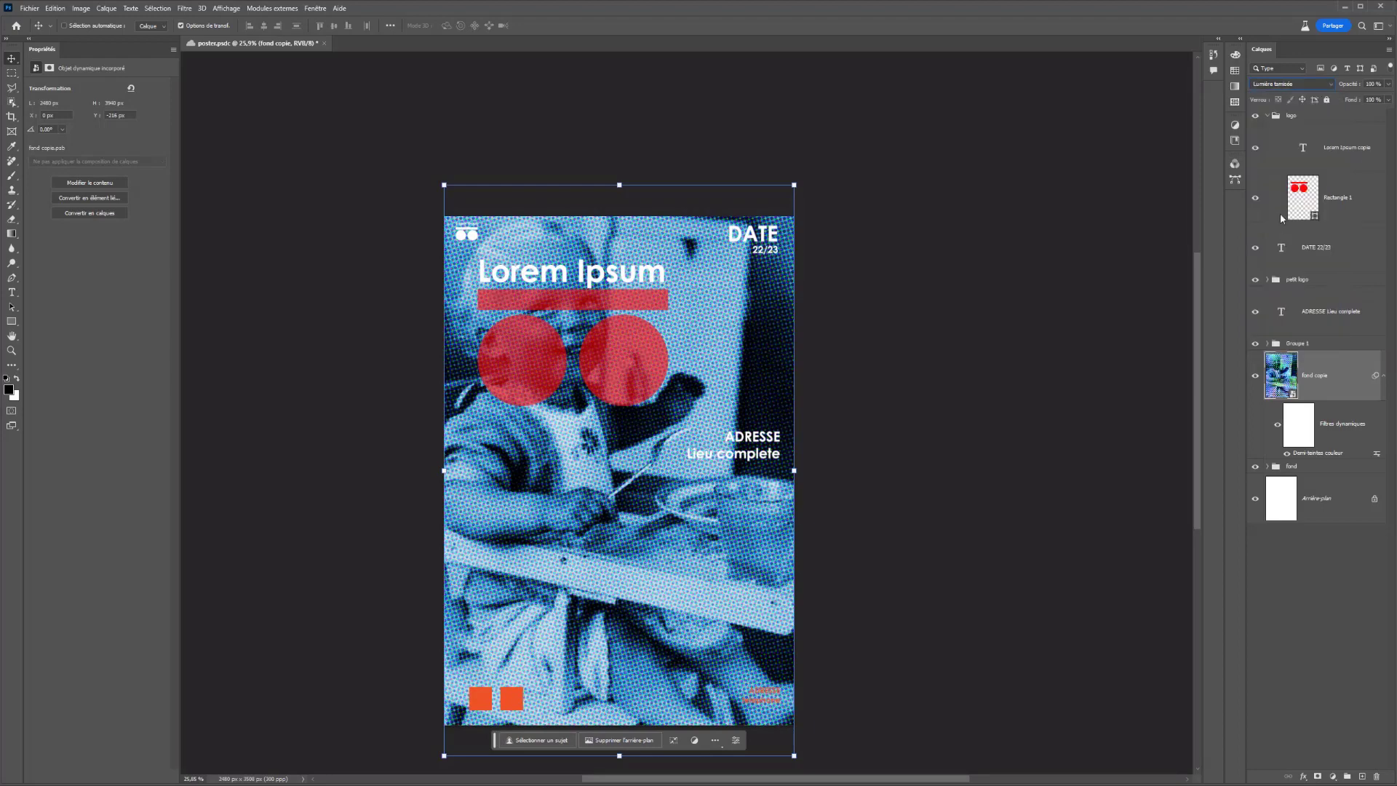
{"action": "left_click", "coordinate": [1387, 100]}
{"action": "left_click_drag", "start_coordinate": [1343, 103], "coordinate": [1342, 105]}
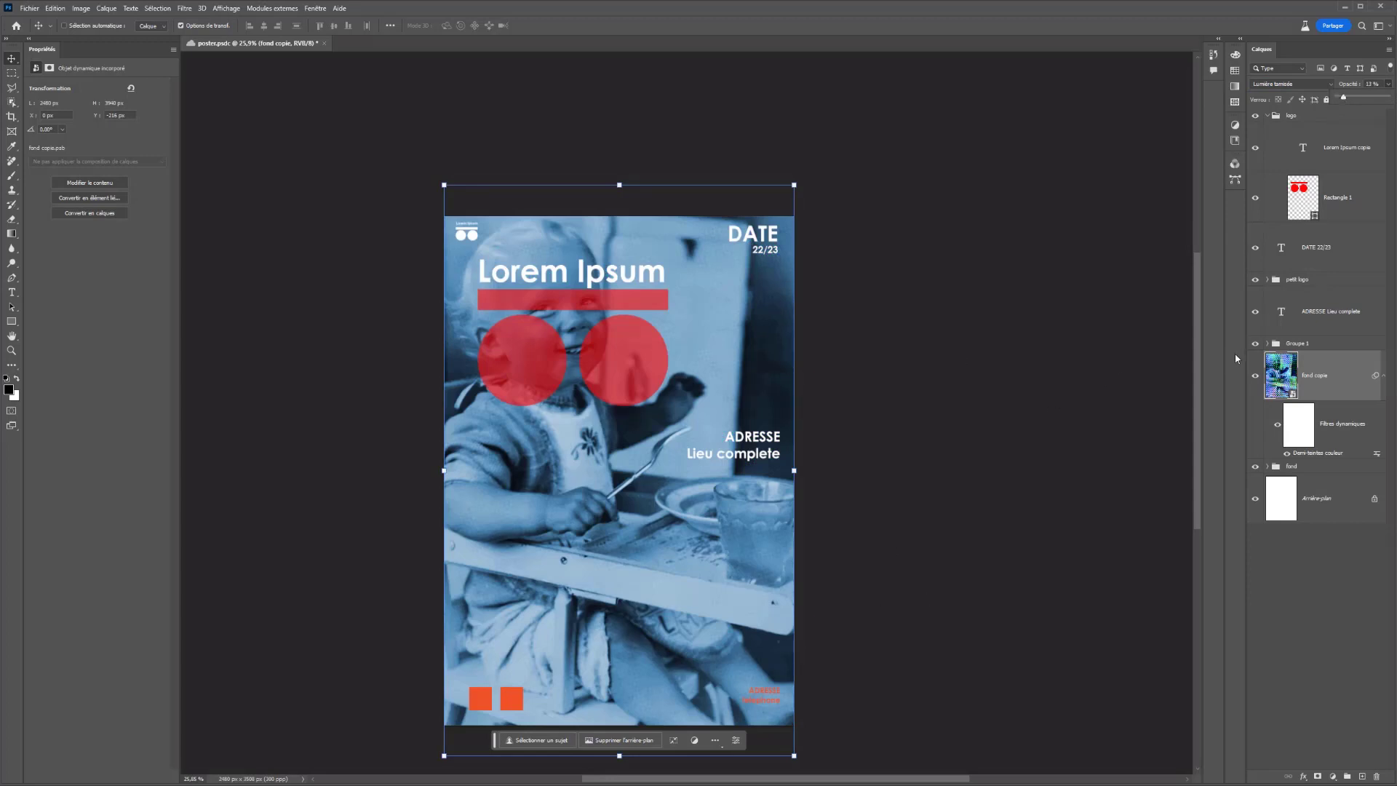
Edit the halftone smart filter on "fond copie" and set its maximum radius to 15 pixels.
{"action": "double_click", "coordinate": [1309, 452]}
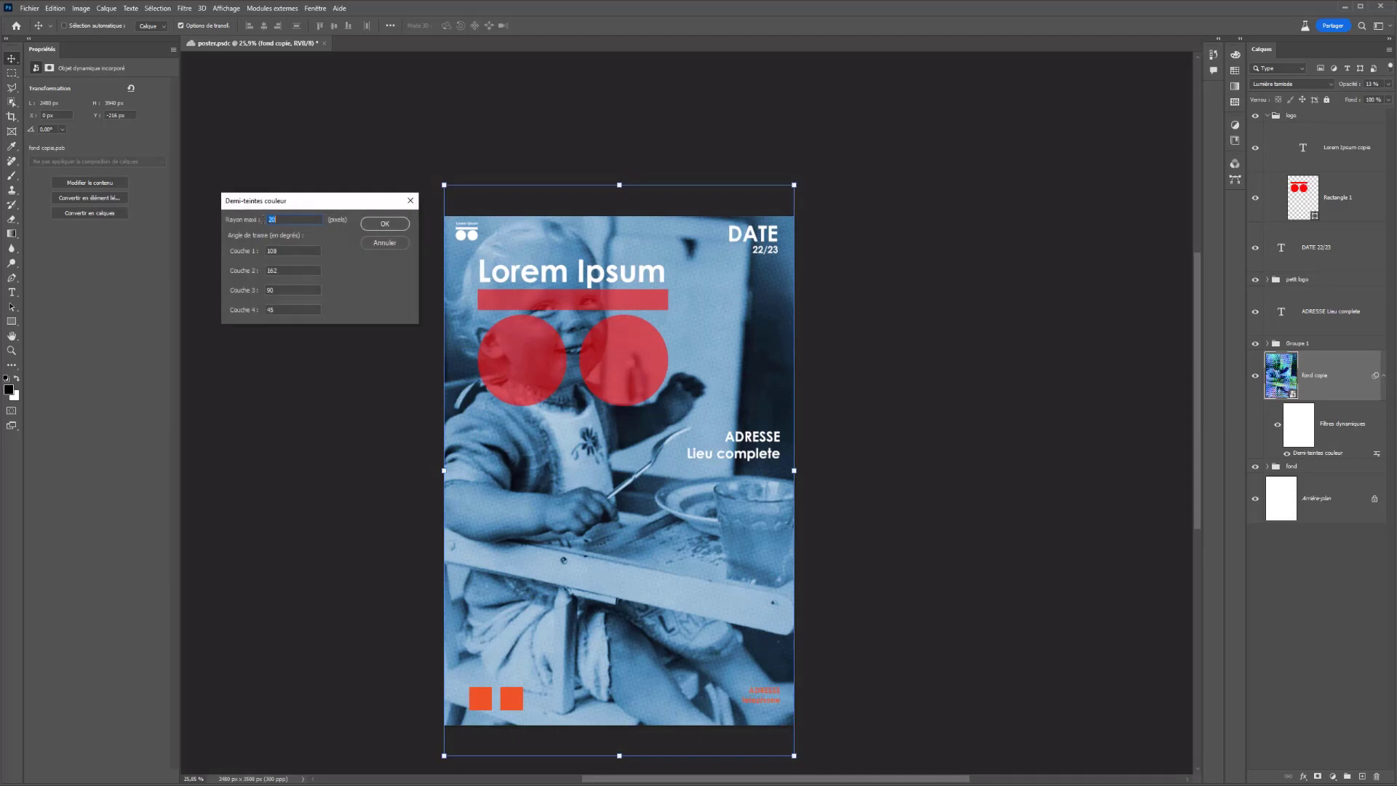
{"action": "left_click", "coordinate": [384, 223]}
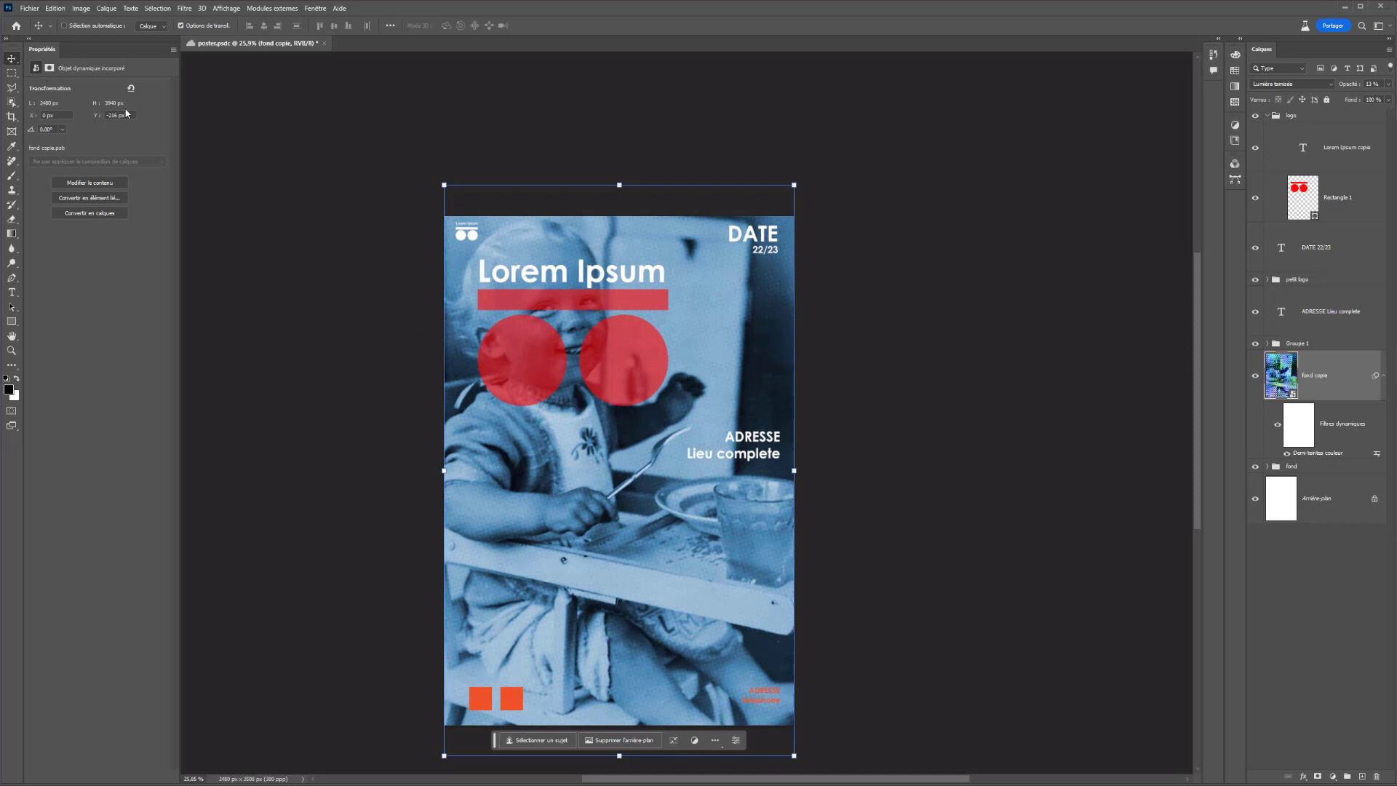
{"action": "double_click", "coordinate": [1315, 452]}
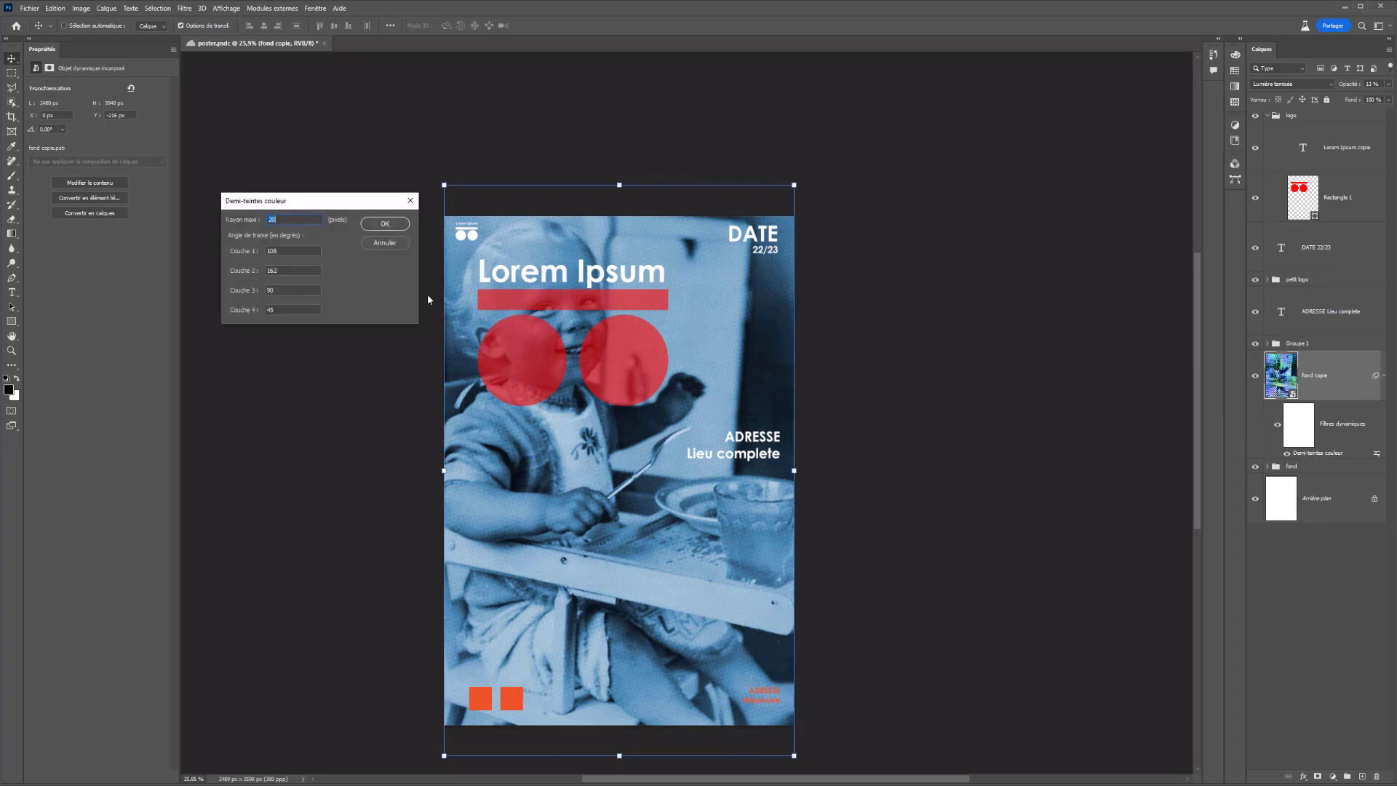
{"action": "type", "text": "15"}
{"action": "key", "text": "Return"}
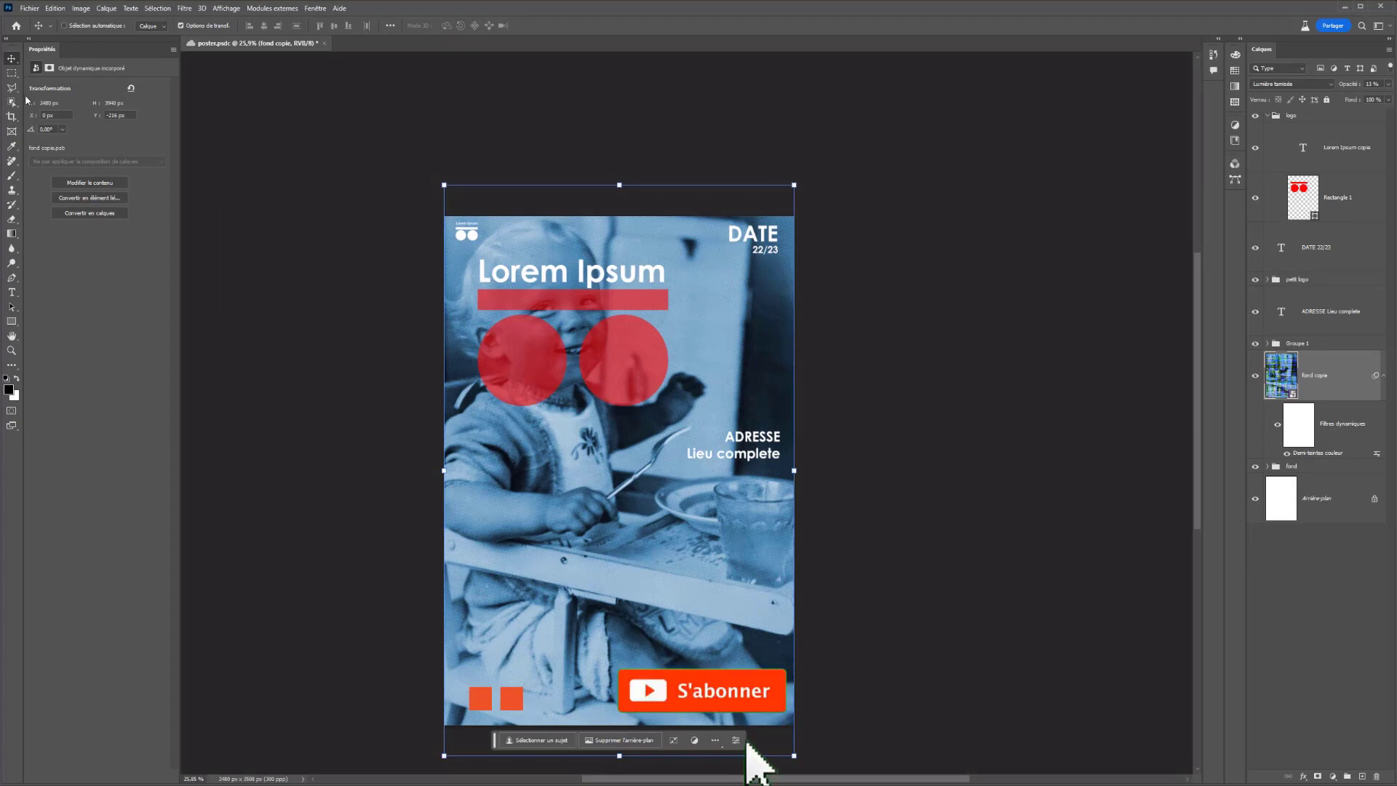
Examine the whole poster with its halftone texture at several magnifications.
{"action": "key", "text": "m"}
{"action": "key", "text": "ctrl+minus"}
{"action": "scroll", "coordinate": [411, 449], "scroll_direction": "up", "scroll_amount": 1}
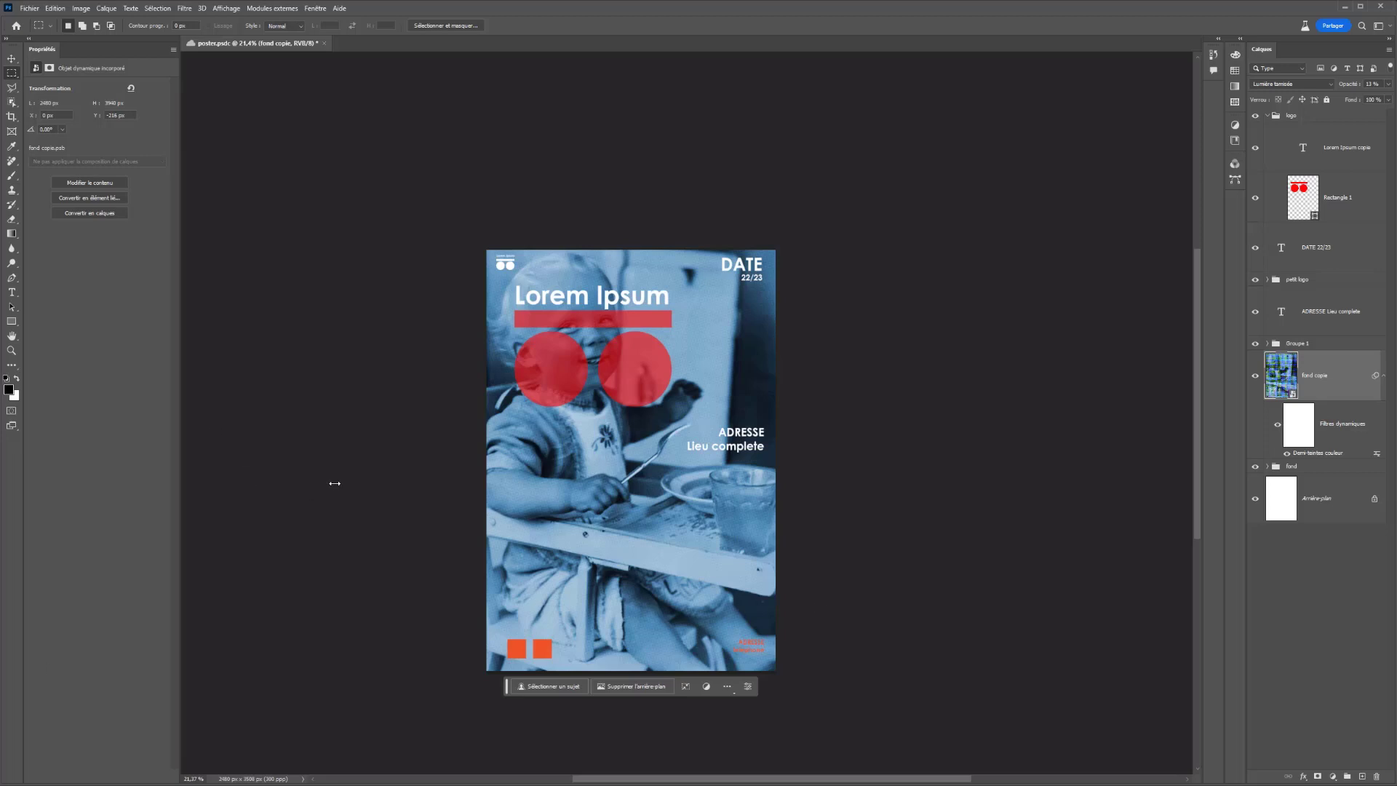
{"action": "scroll", "coordinate": [336, 482], "scroll_direction": "down", "scroll_amount": 5}
{"action": "scroll", "coordinate": [334, 479], "scroll_direction": "up", "scroll_amount": 7}
{"action": "scroll", "coordinate": [320, 462], "scroll_direction": "down", "scroll_amount": 2}
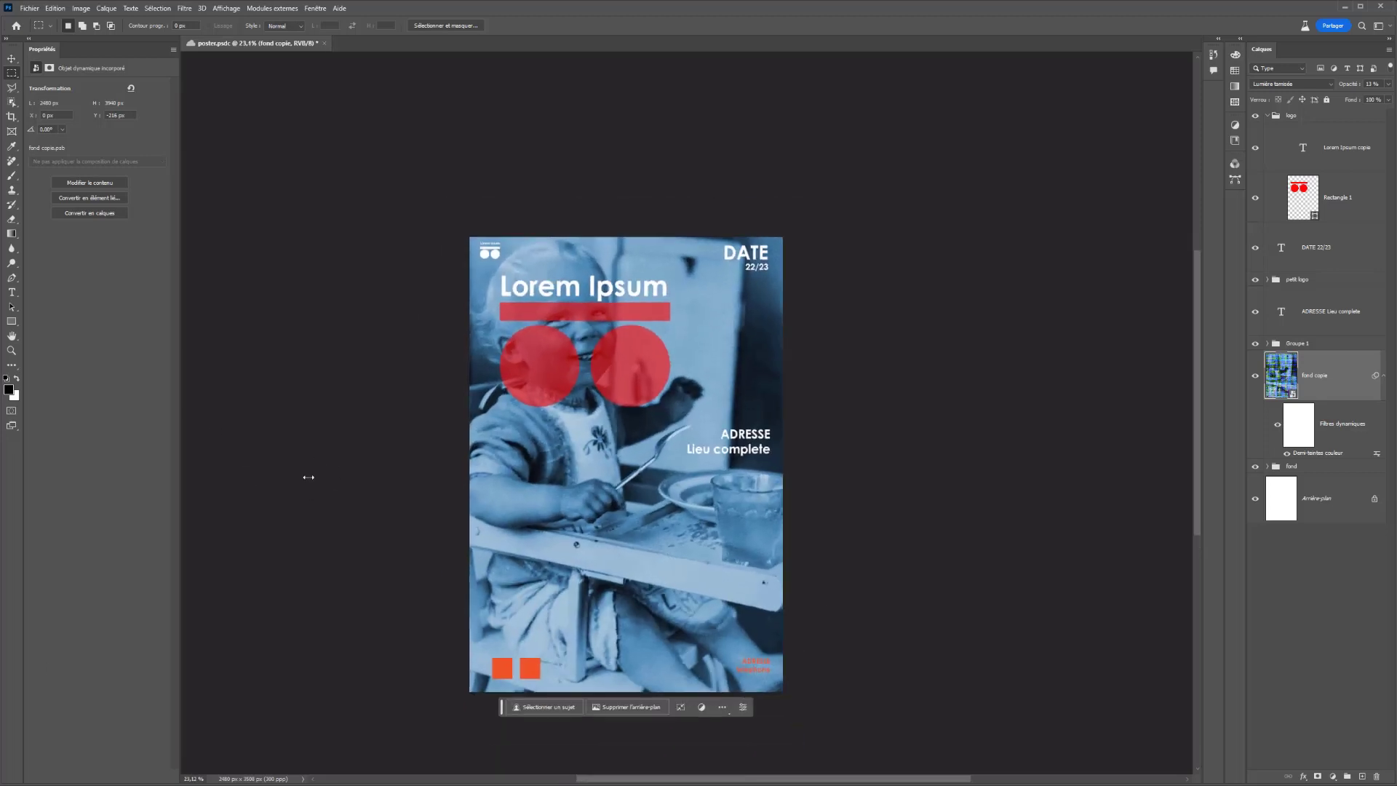
{"action": "scroll", "coordinate": [307, 473], "scroll_direction": "up", "scroll_amount": 1}
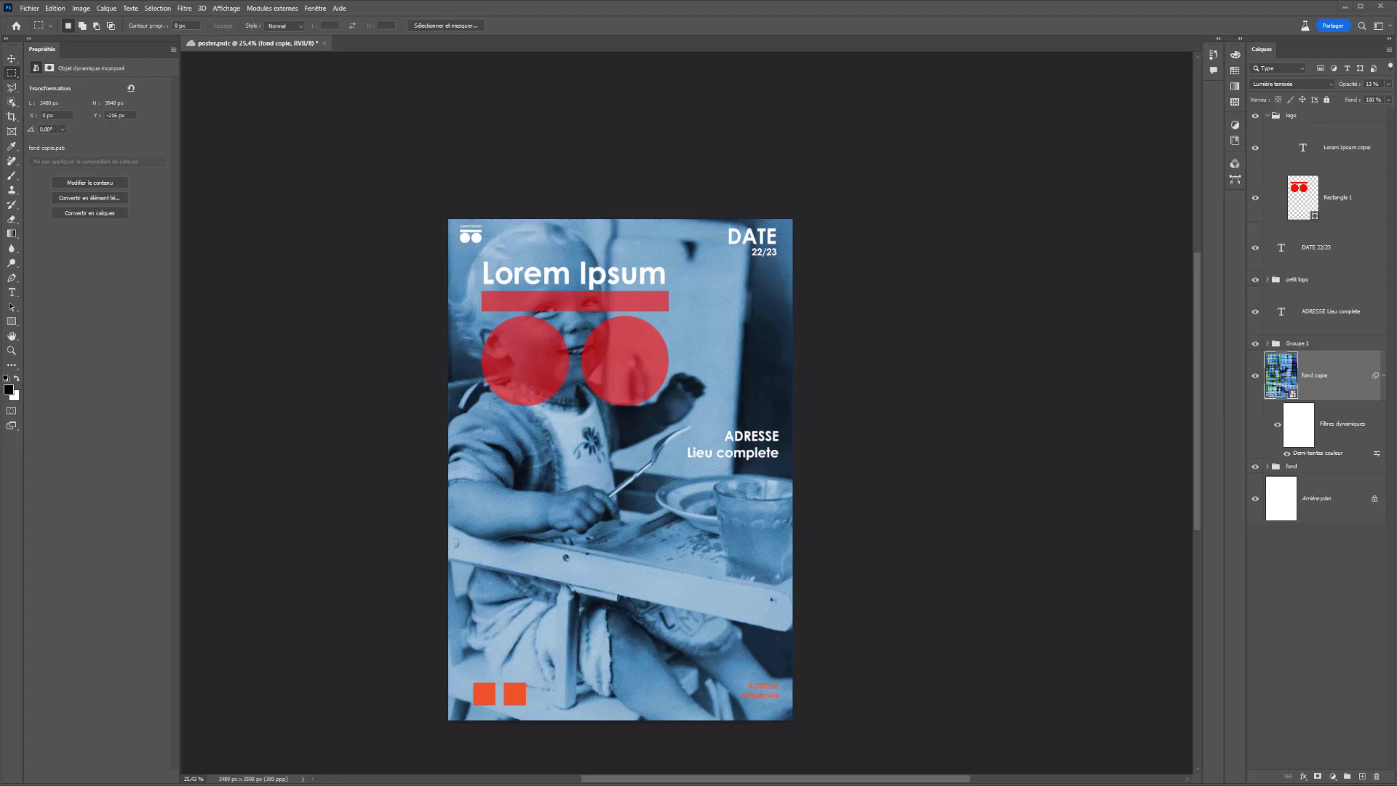
Look through the junior graphic designer's Behance portfolio in the browser and close the page.
{"action": "left_click_drag", "start_coordinate": [429, 49], "coordinate": [834, 49]}
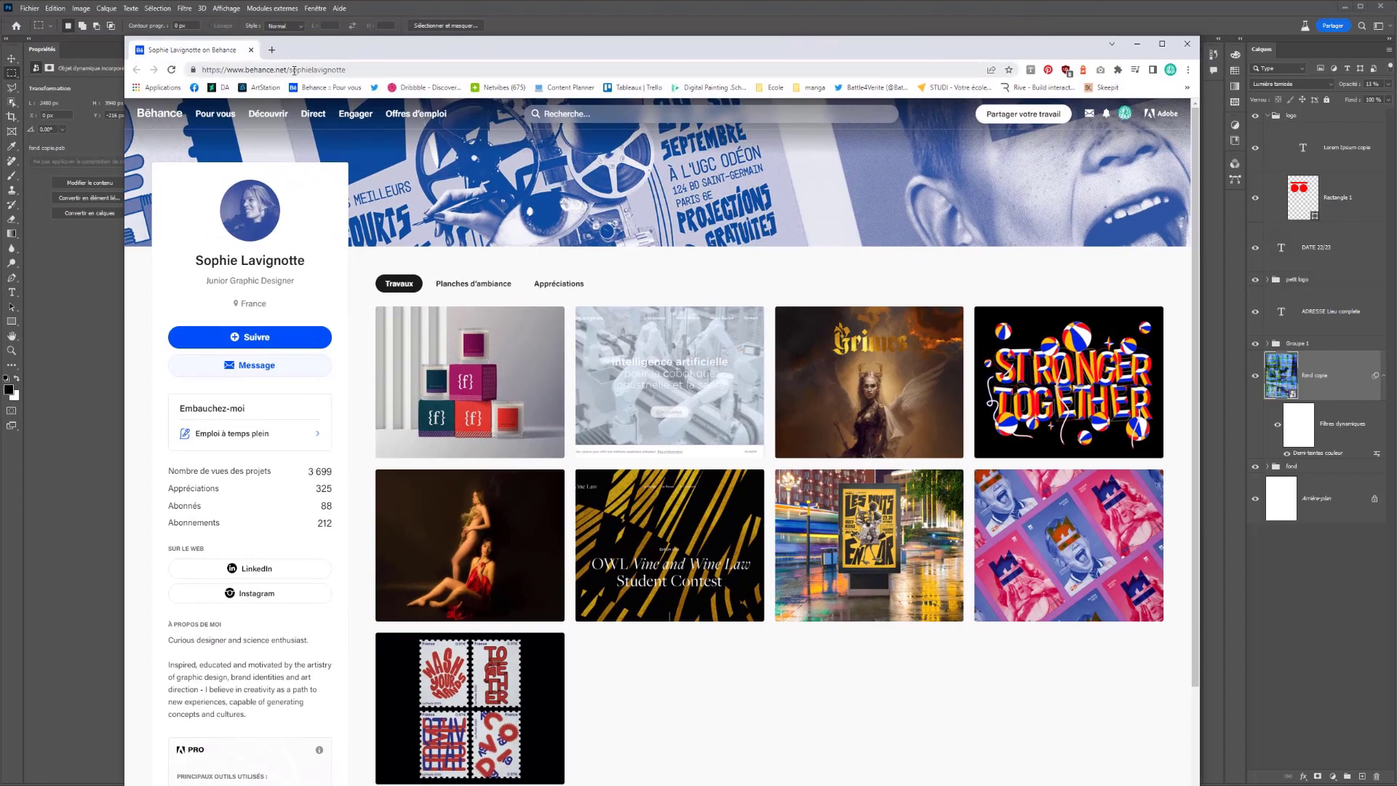
{"action": "left_click_drag", "start_coordinate": [359, 69], "coordinate": [288, 69]}
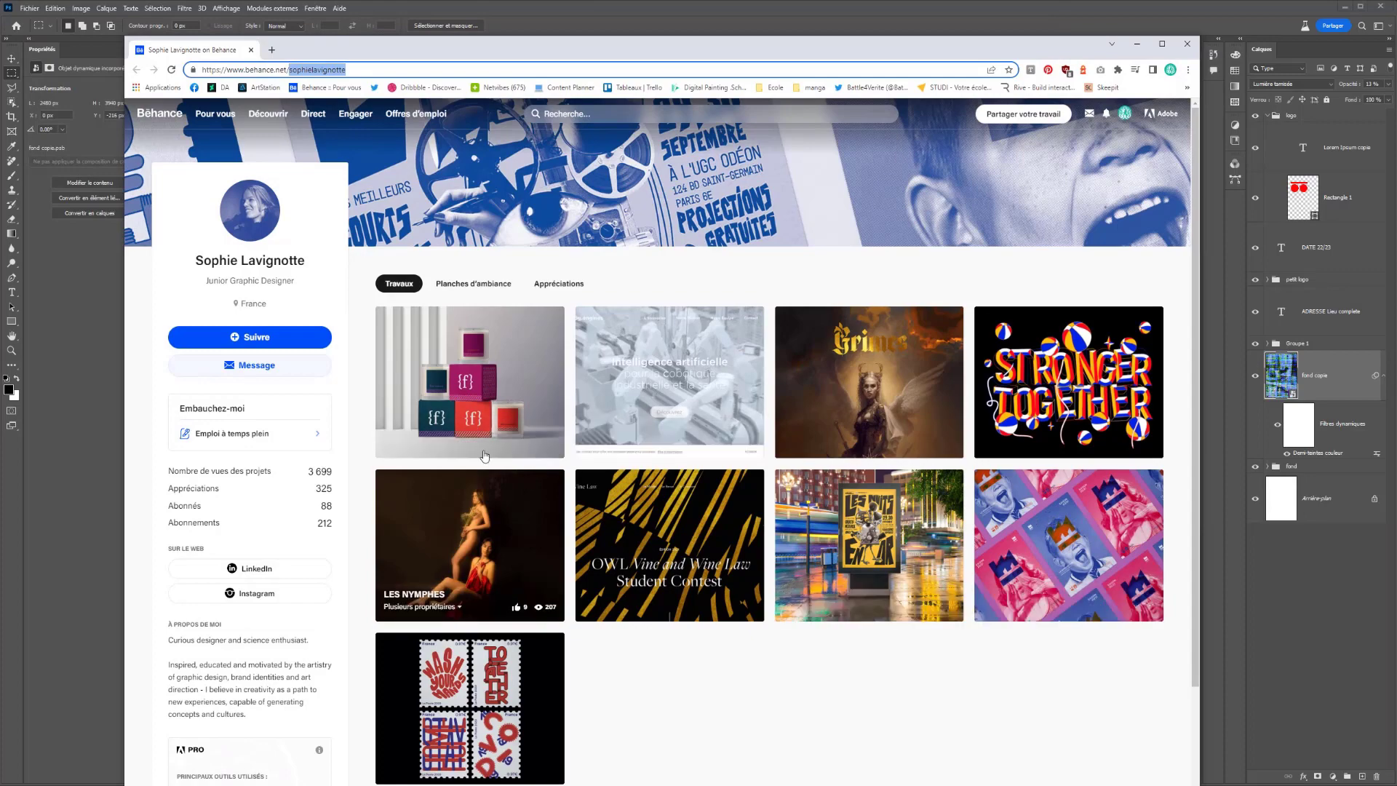
{"action": "scroll", "coordinate": [478, 530], "scroll_direction": "down", "scroll_amount": 1}
{"action": "scroll", "coordinate": [478, 530], "scroll_direction": "down", "scroll_amount": 2}
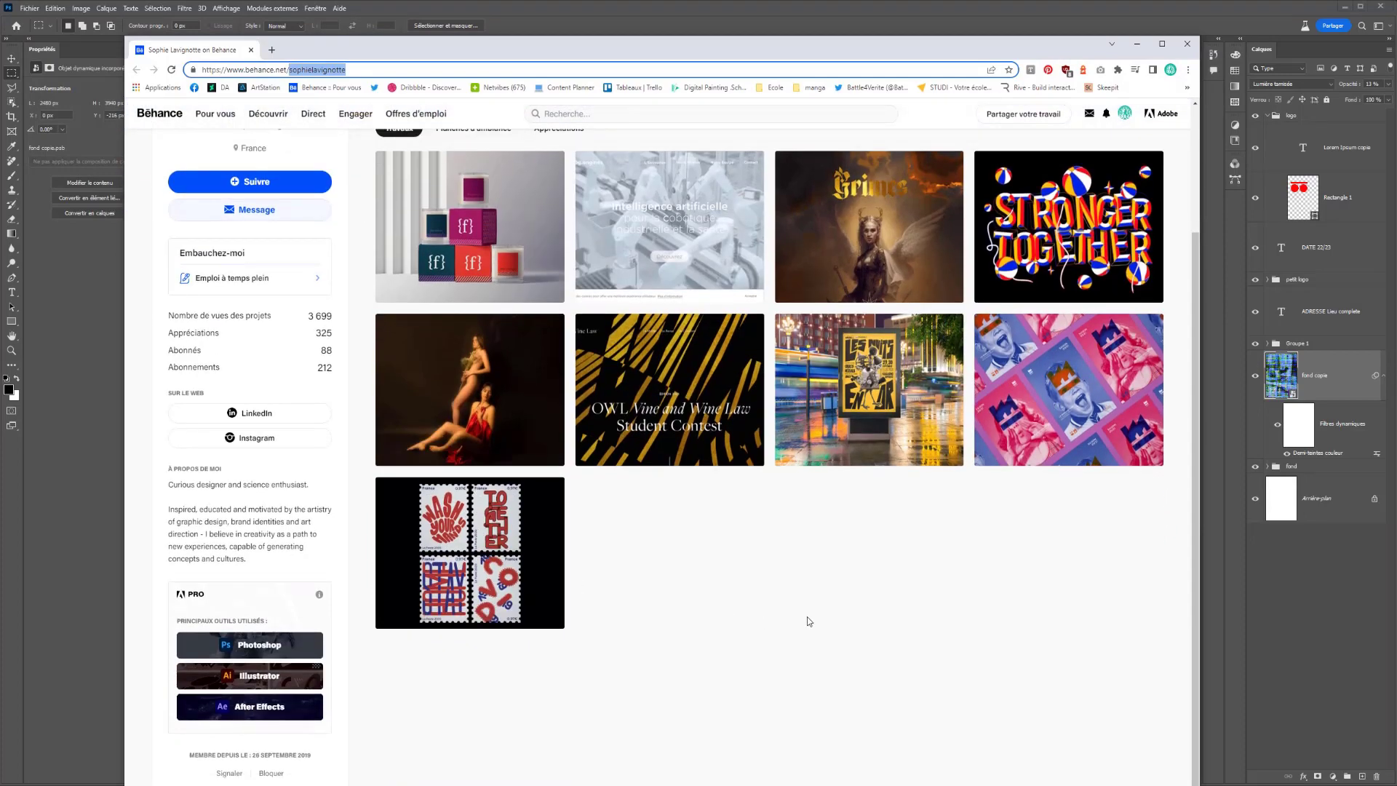
{"action": "scroll", "coordinate": [796, 600], "scroll_direction": "up", "scroll_amount": 5}
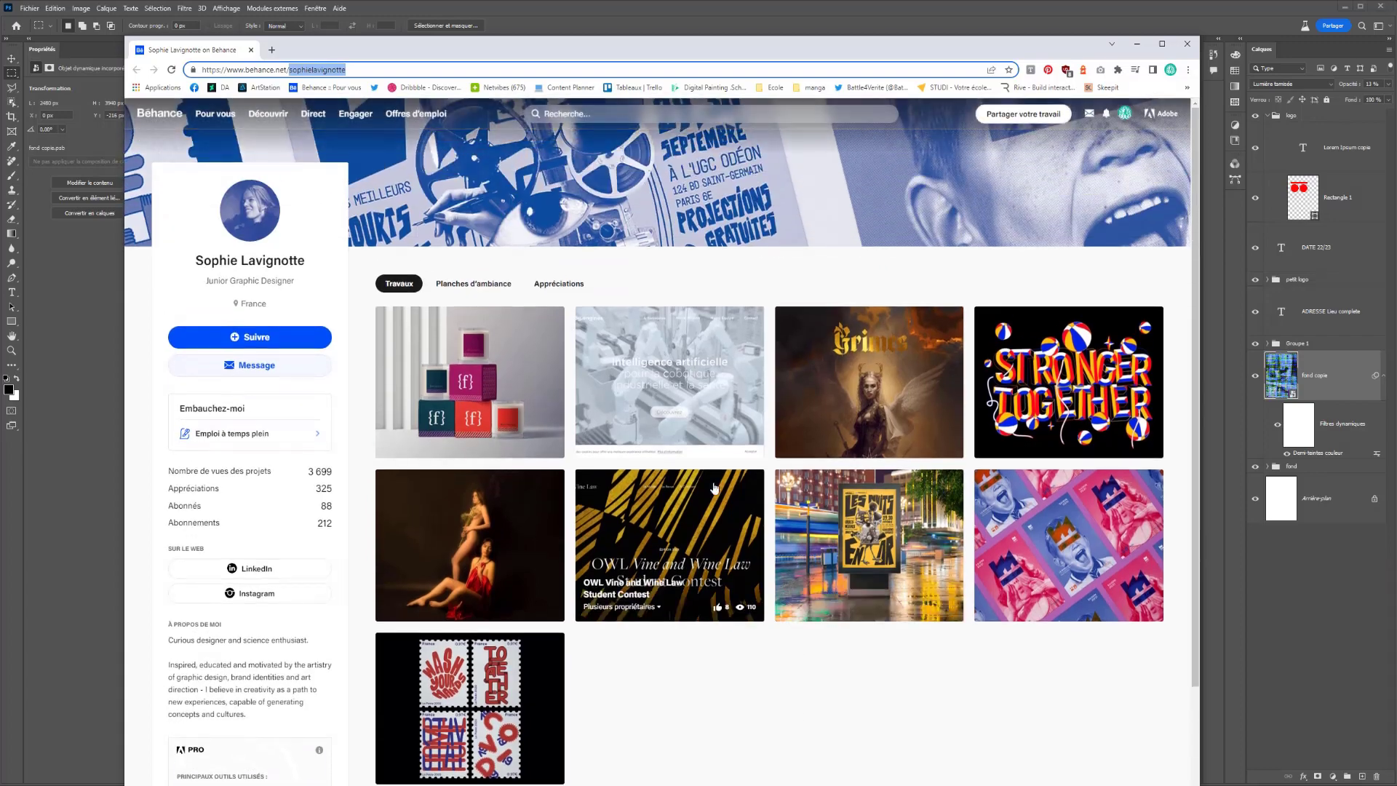
{"action": "left_click", "coordinate": [252, 50]}
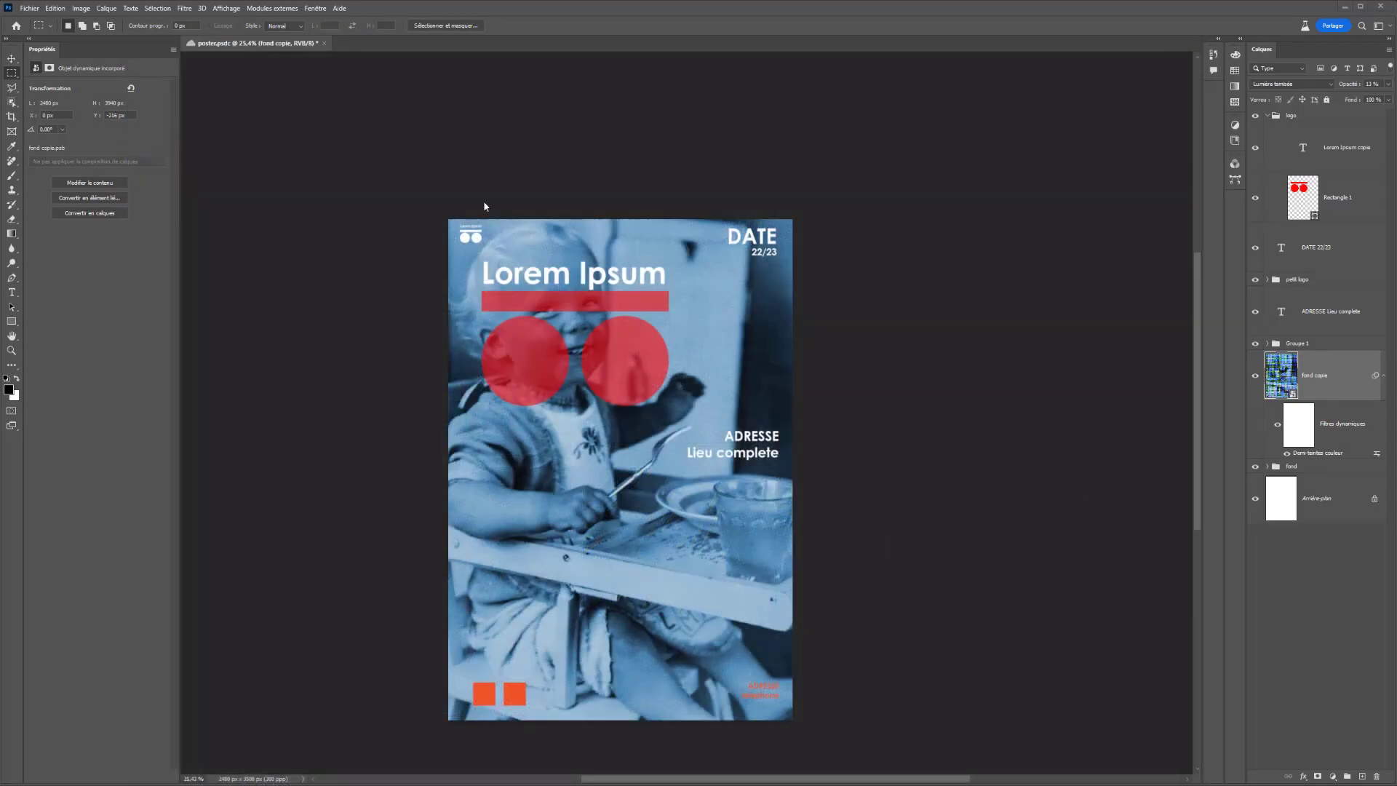